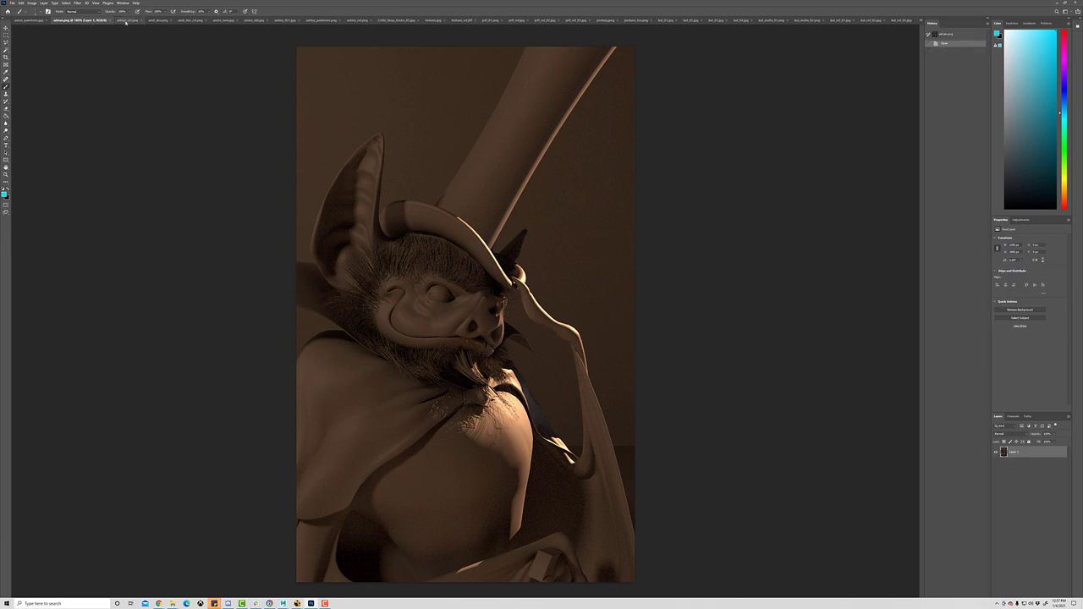
Compare the bat character render with its backlit portrait reference and fit the portrait to the window.
click(130, 21)
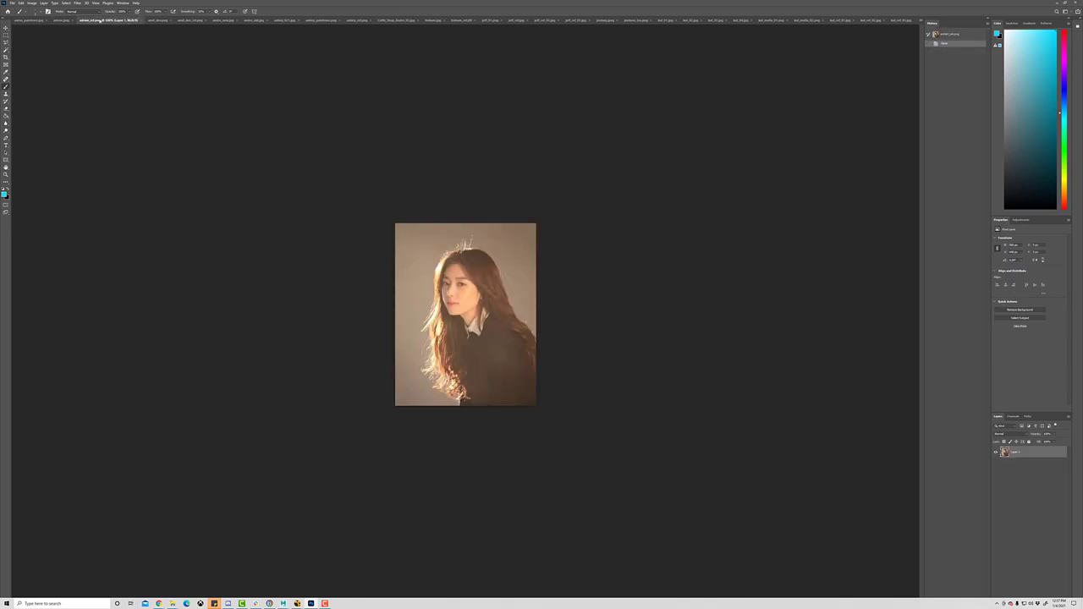
click(59, 20)
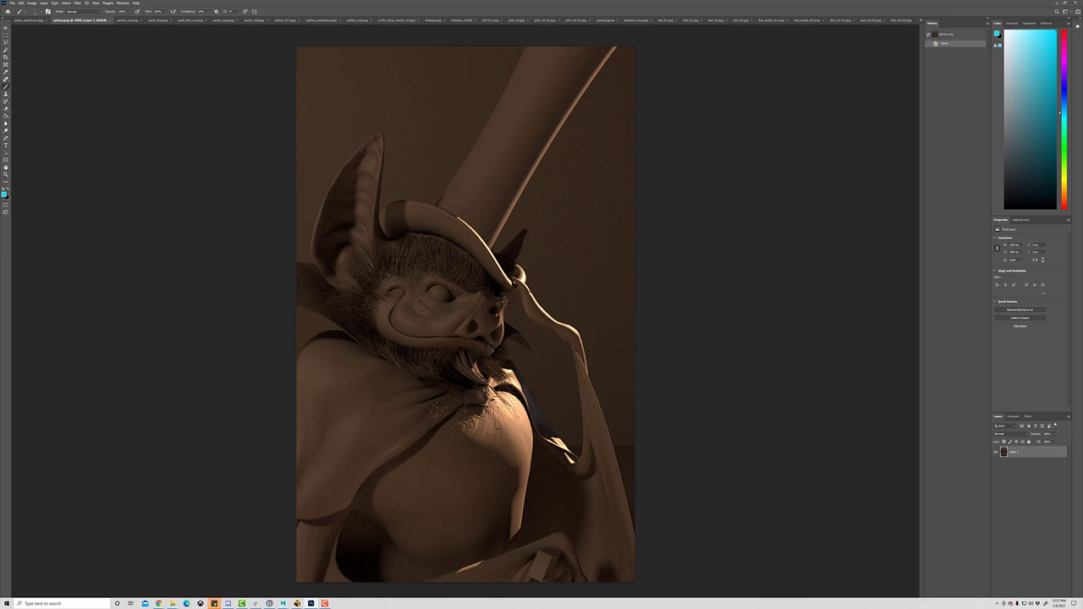
click(127, 21)
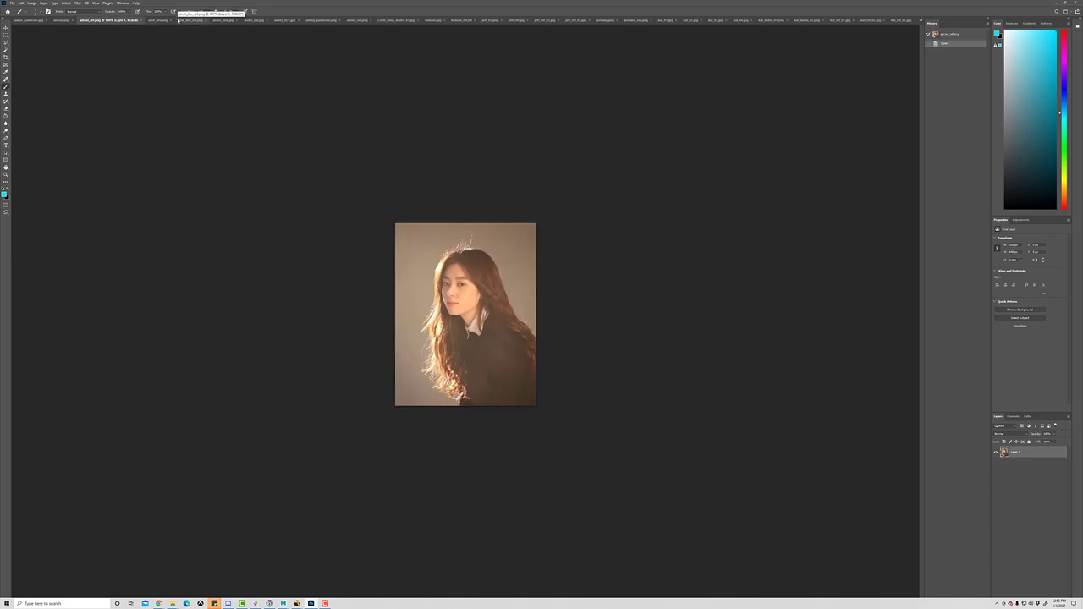
key(ctrl+0)
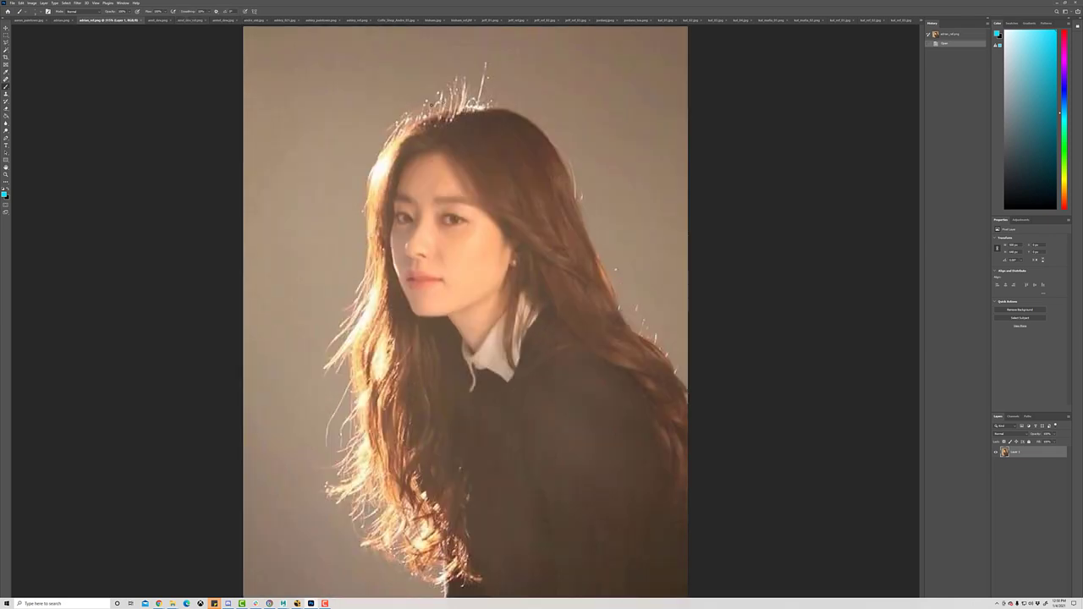
Trace the rim light down the hair in the portrait reference, loop the dark shoulder area, and undo both strokes.
mouse_move(427, 114)
mouse_down()
mouse_move(383, 179)
mouse_move(385, 381)
mouse_move(413, 528)
mouse_up()
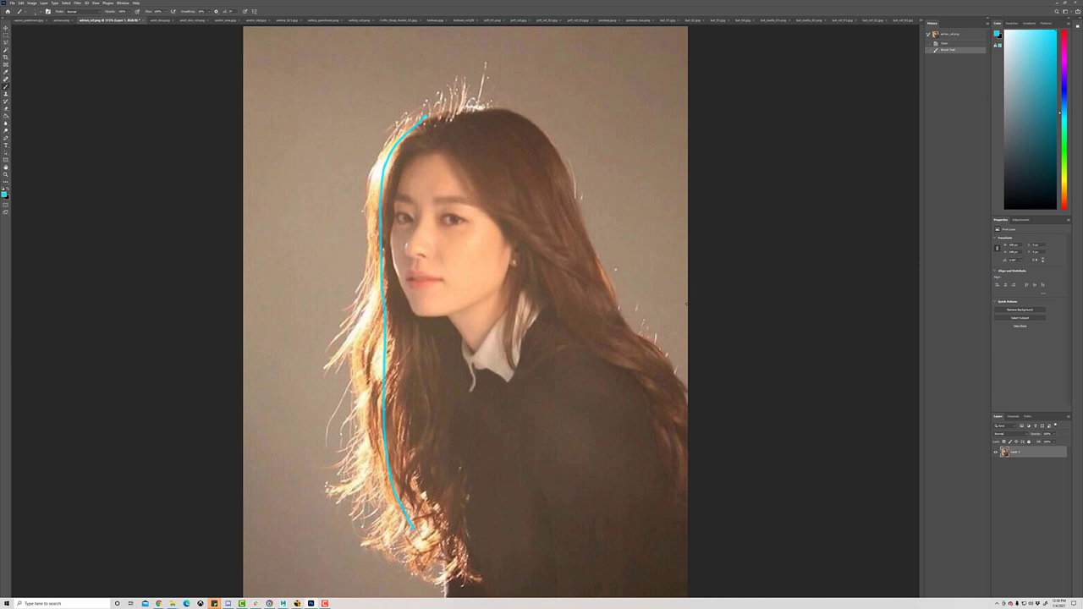
mouse_move(683, 305)
mouse_down()
mouse_move(601, 430)
mouse_move(571, 512)
mouse_move(589, 582)
mouse_move(650, 559)
mouse_move(672, 474)
mouse_move(683, 303)
mouse_up()
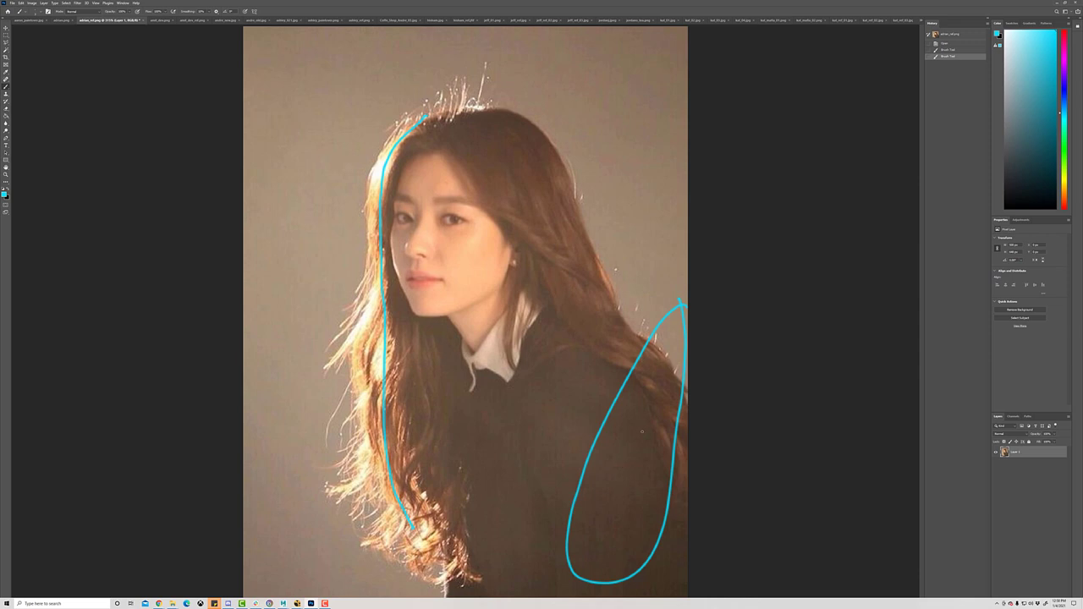
key(ctrl+z)
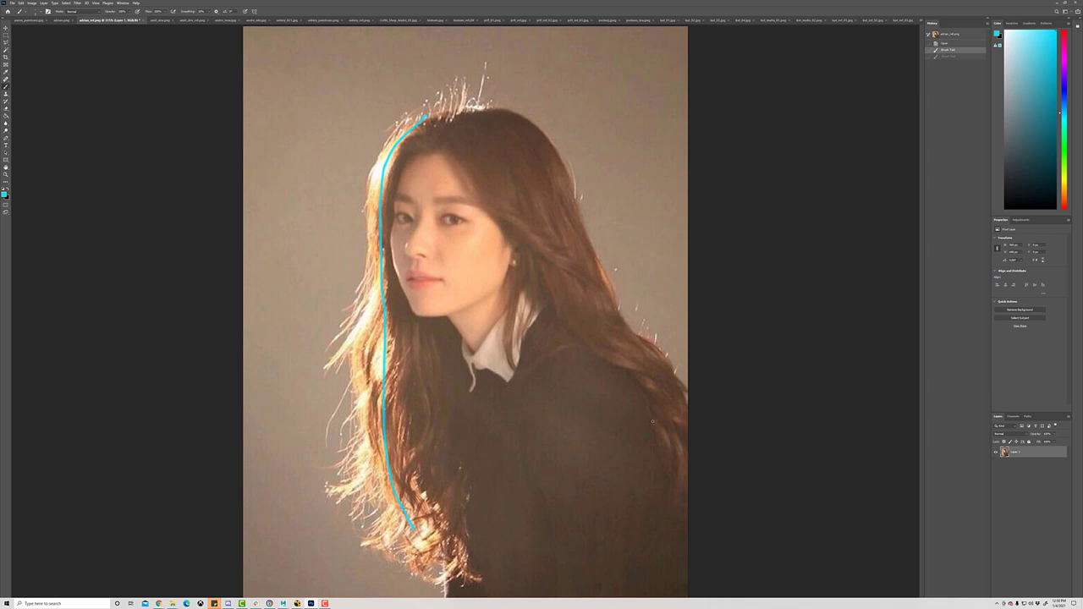
key(ctrl+z)
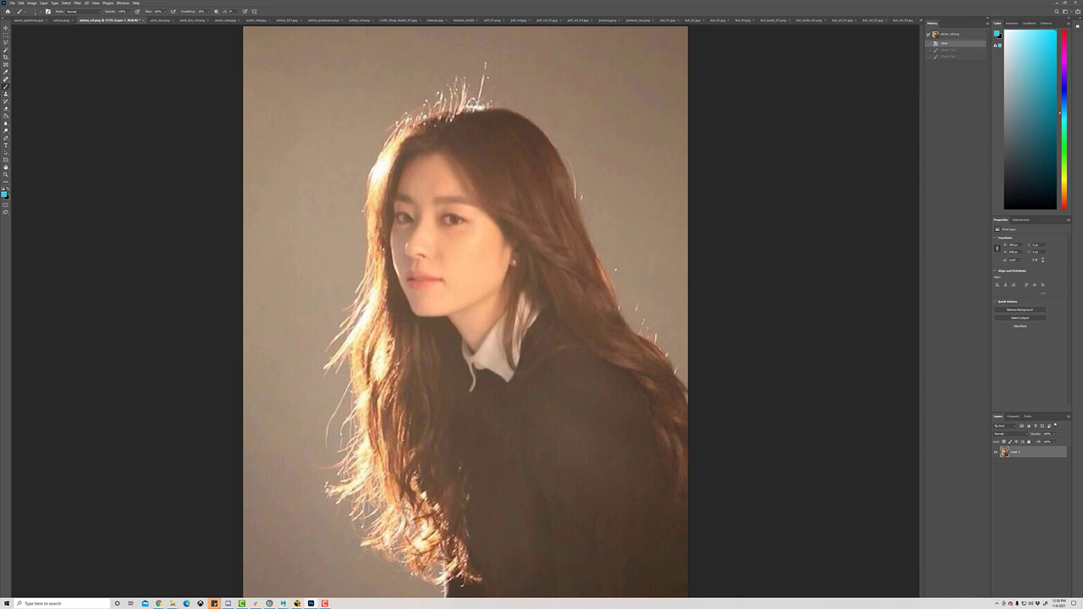
Mark the lit hair edge and circle the side of the face nearest it in the portrait reference, undoing each stroke.
mouse_move(410, 125)
mouse_down()
mouse_move(374, 224)
mouse_move(381, 454)
mouse_up()
key(ctrl+z)
mouse_move(424, 211)
mouse_down()
mouse_move(417, 169)
mouse_move(397, 203)
mouse_move(410, 320)
mouse_move(424, 313)
mouse_move(416, 173)
mouse_up()
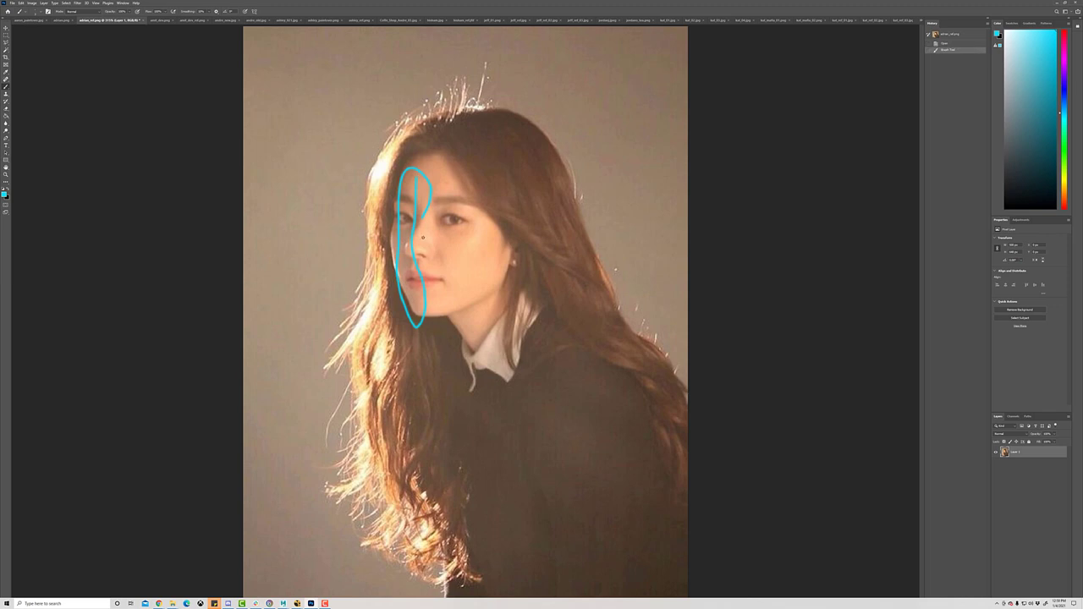
key(ctrl+z)
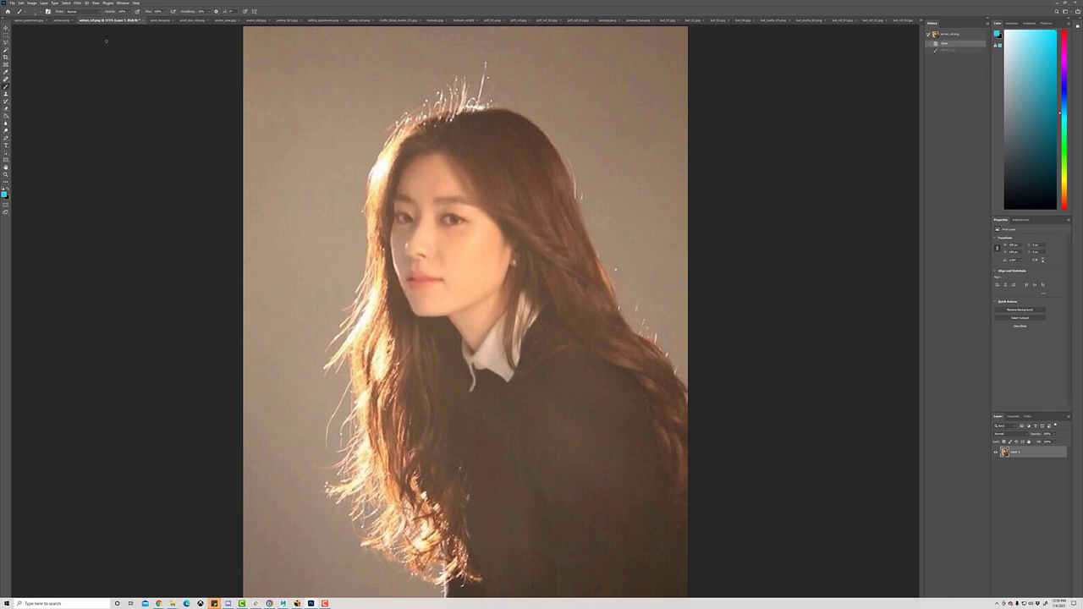
On the bat render, trace the hat-and-wing edge, draw an arrow toward the cheek, and outline the front of the face.
click(62, 19)
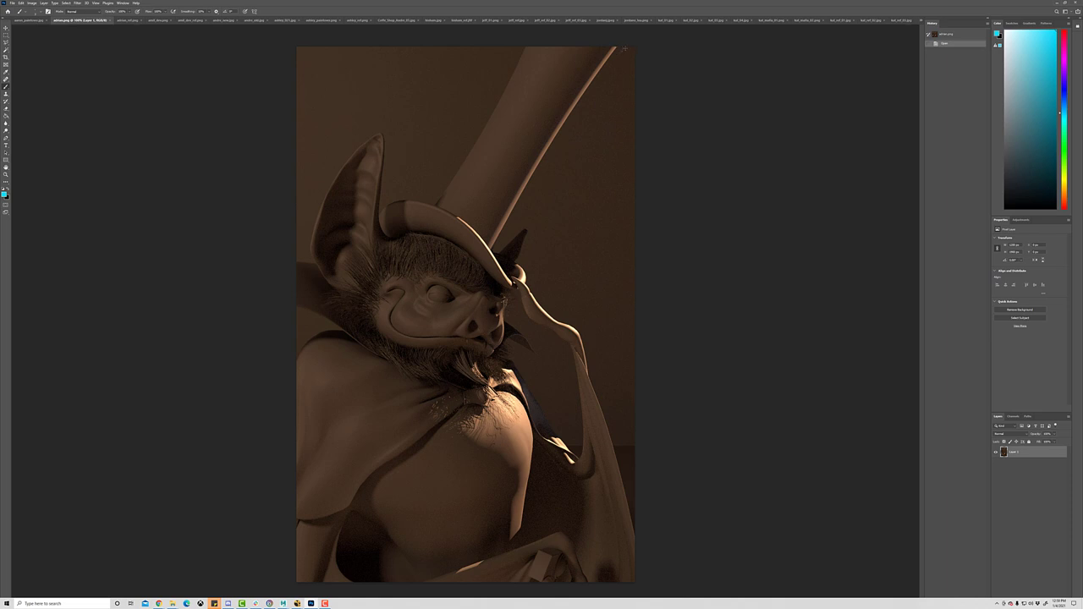
mouse_move(616, 48)
mouse_down()
mouse_move(486, 248)
mouse_move(519, 248)
mouse_move(512, 261)
mouse_move(534, 292)
mouse_move(576, 320)
mouse_move(610, 365)
mouse_move(631, 550)
mouse_up()
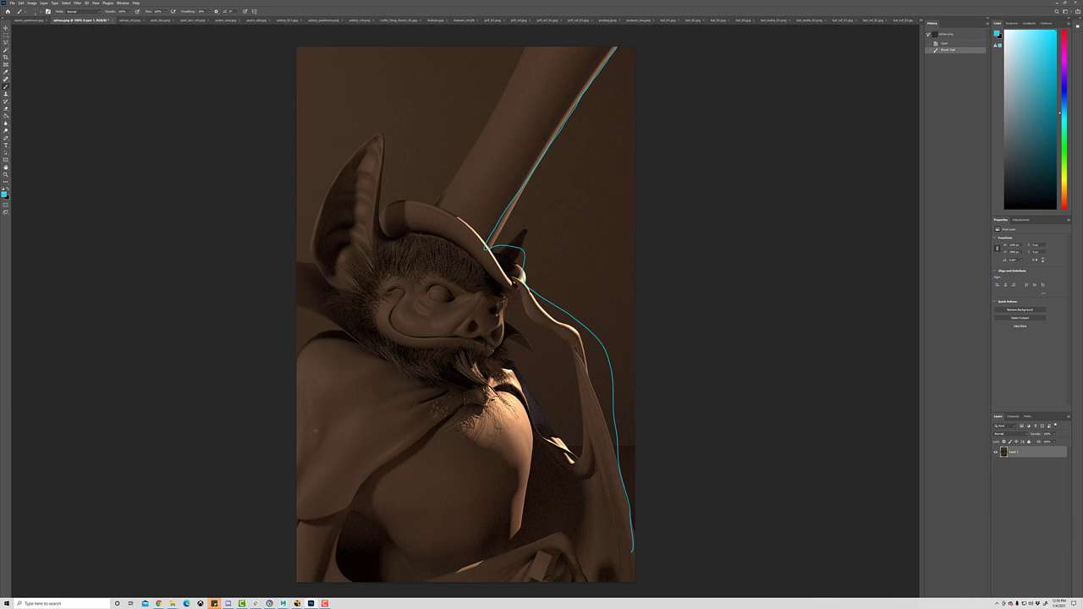
mouse_move(305, 446)
mouse_down()
mouse_move(370, 322)
mouse_move(383, 335)
mouse_up()
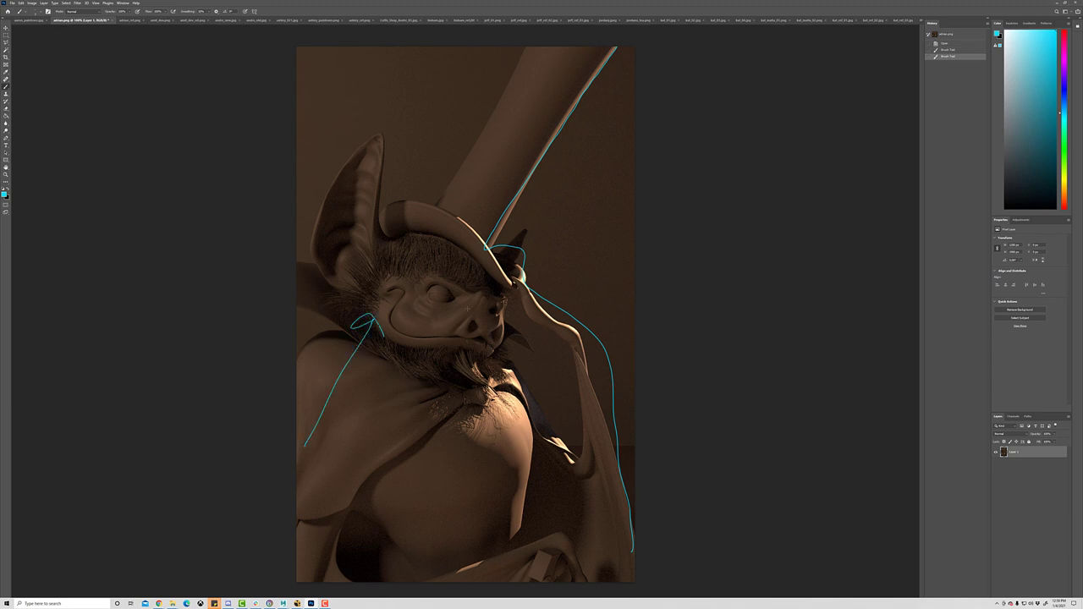
mouse_move(485, 253)
mouse_down()
mouse_move(457, 366)
mouse_move(481, 250)
mouse_up()
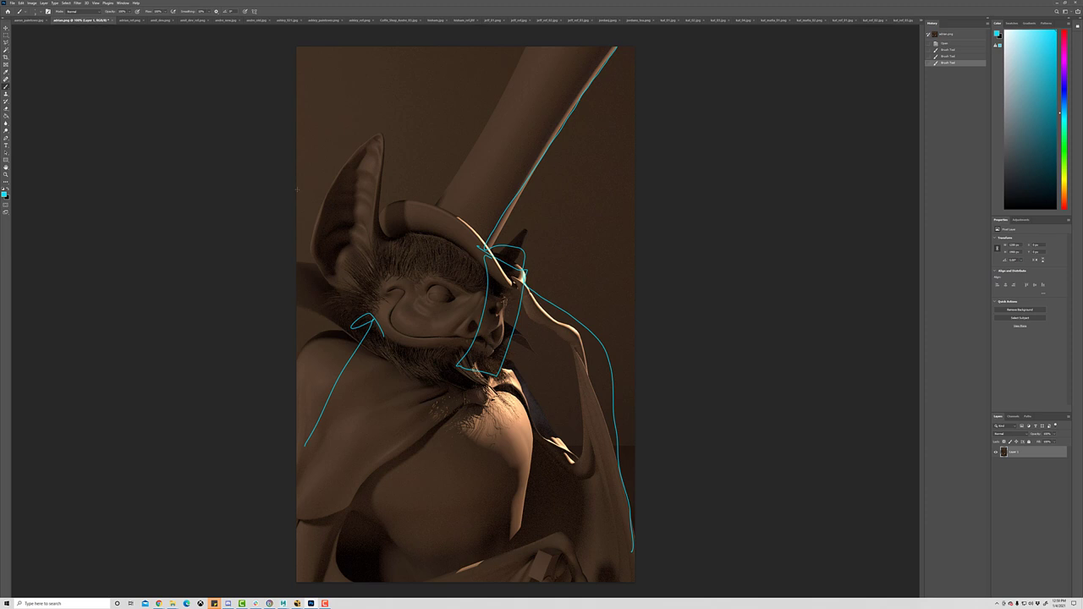
Circle the face area beside the bright hair in the portrait reference and undo the mark.
click(131, 19)
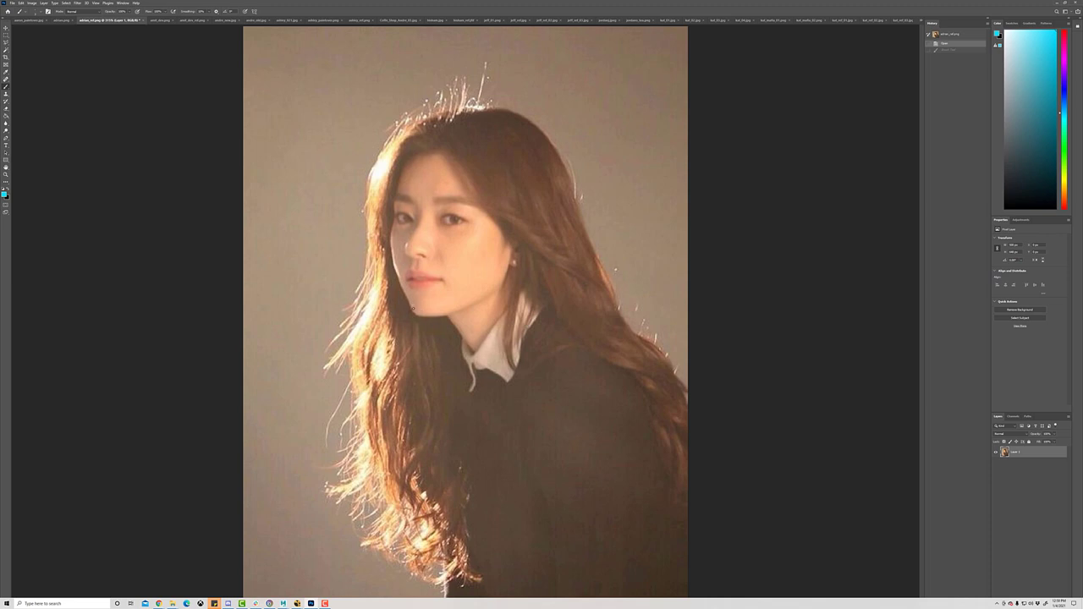
mouse_move(423, 167)
mouse_down()
mouse_move(396, 237)
mouse_move(427, 301)
mouse_move(421, 227)
mouse_move(423, 244)
mouse_up()
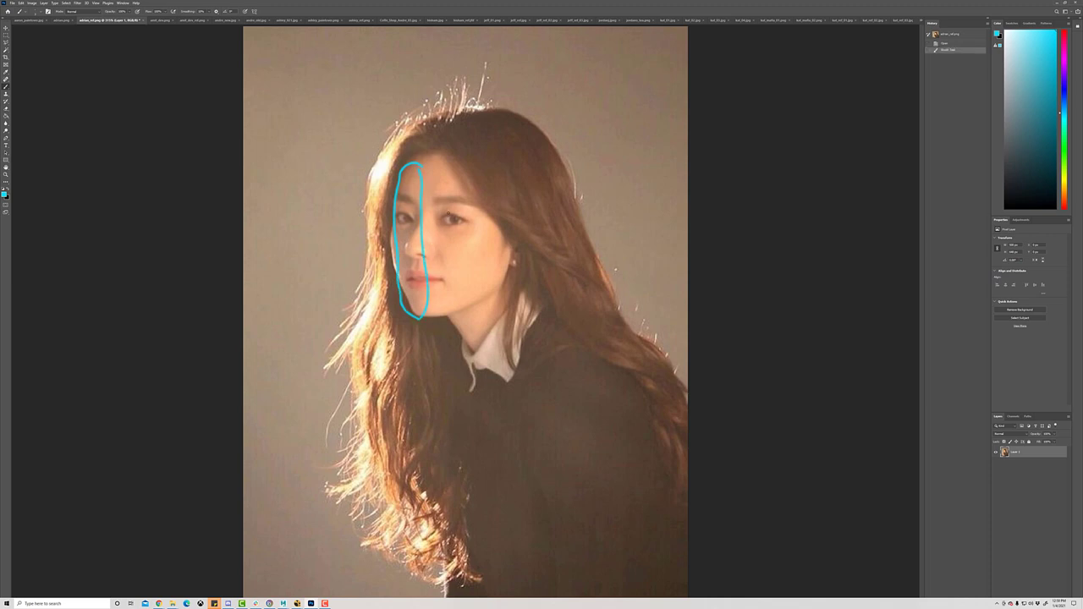
key(ctrl+z)
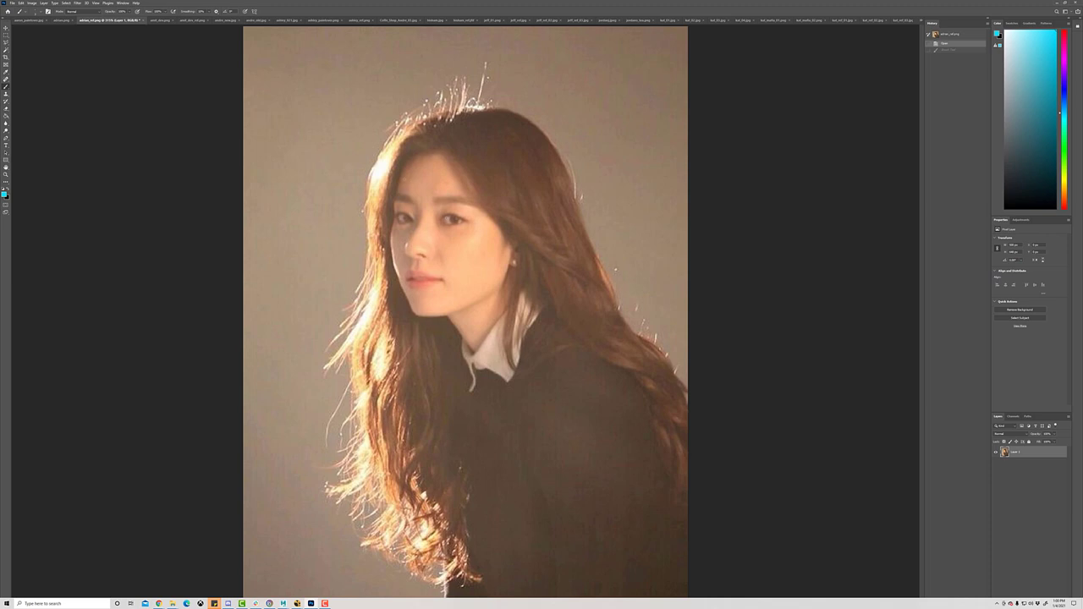
Circle the cheek below the eye on the bat render and undo the mark.
click(62, 21)
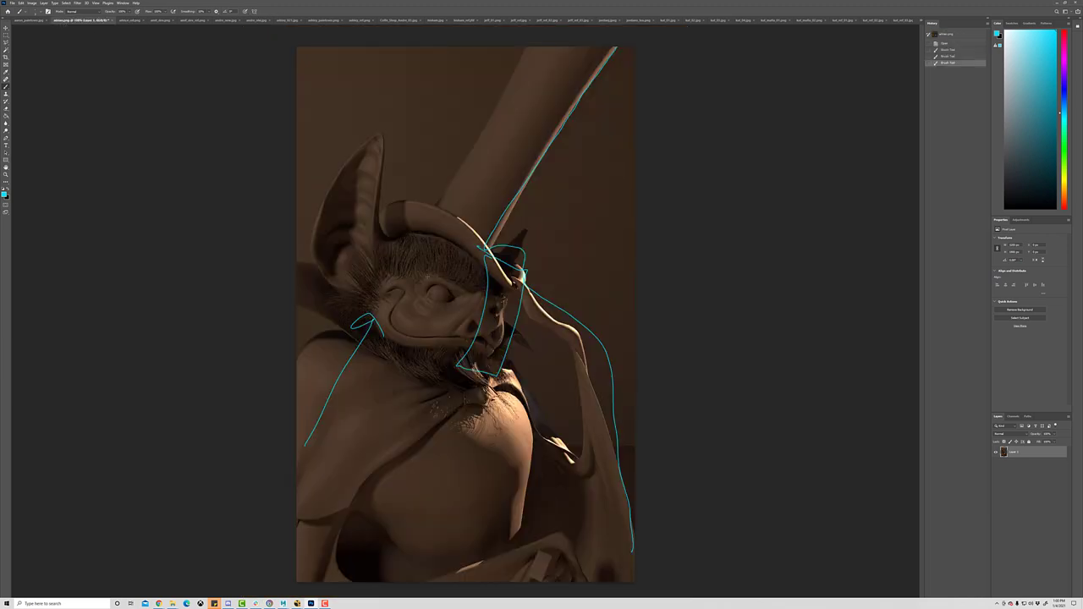
mouse_move(420, 297)
mouse_down()
mouse_move(423, 323)
mouse_move(423, 297)
mouse_up()
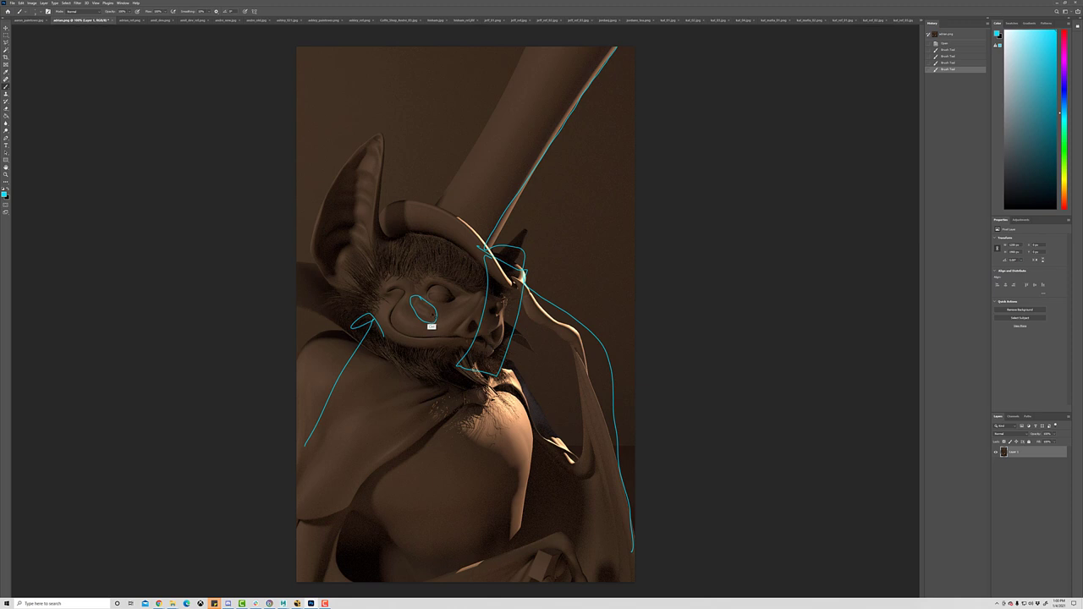
key(ctrl+z)
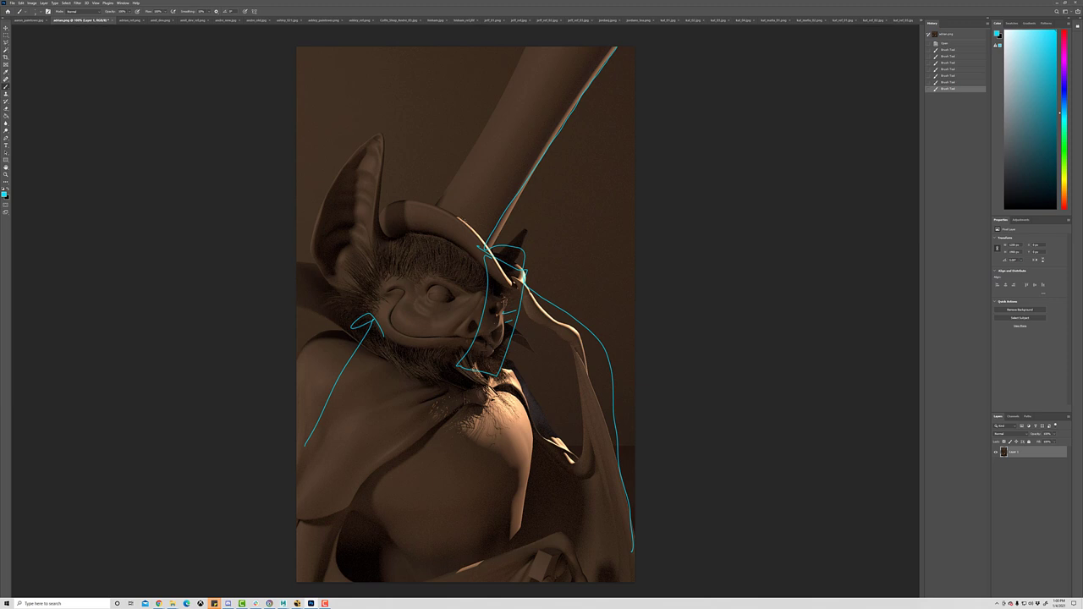
Open the spherical character render and its teal film still reference, and circle the still's forehead and cheek highlights.
click(137, 21)
click(162, 20)
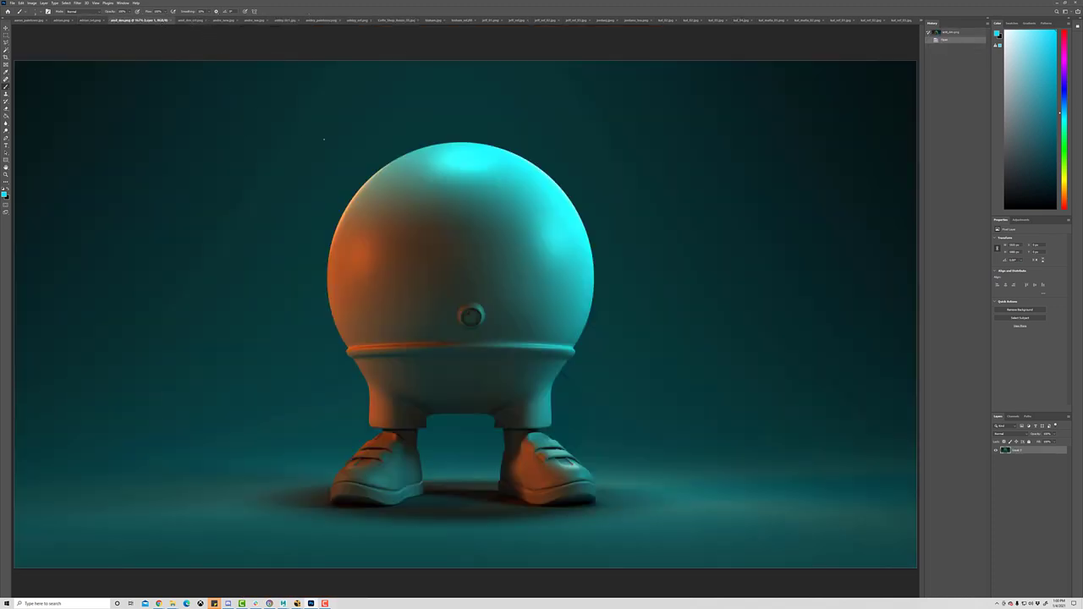
click(192, 20)
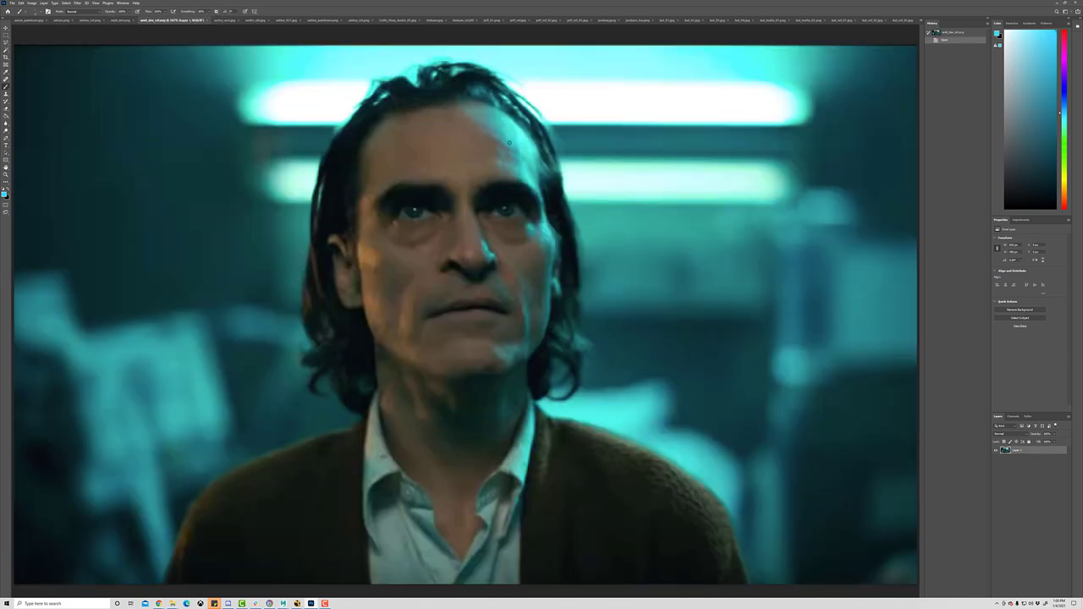
mouse_move(533, 105)
mouse_down()
mouse_move(482, 122)
mouse_move(542, 156)
mouse_up()
mouse_move(584, 243)
mouse_down()
mouse_move(587, 257)
mouse_move(576, 219)
mouse_up()
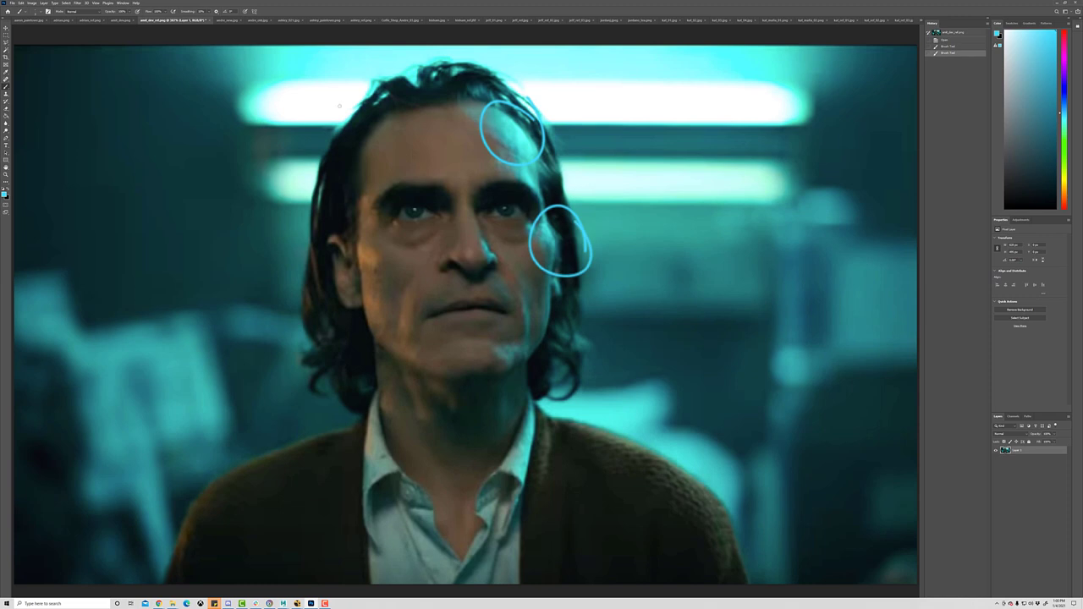
Circle the orange-lit side of the spherical character render and undo the mark.
click(126, 20)
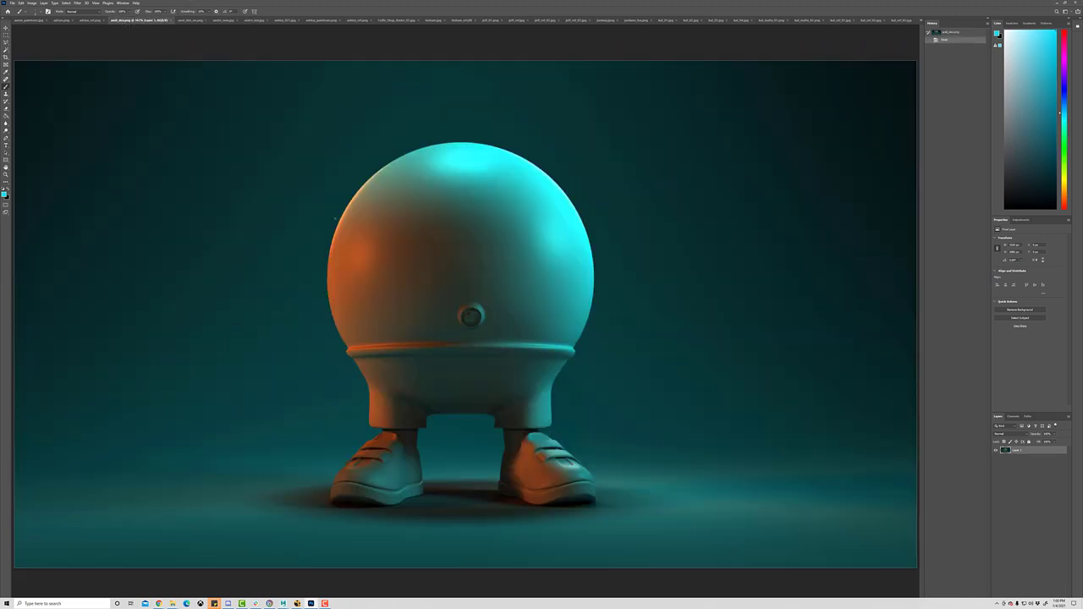
mouse_move(389, 193)
mouse_down()
mouse_move(322, 366)
mouse_move(409, 205)
mouse_up()
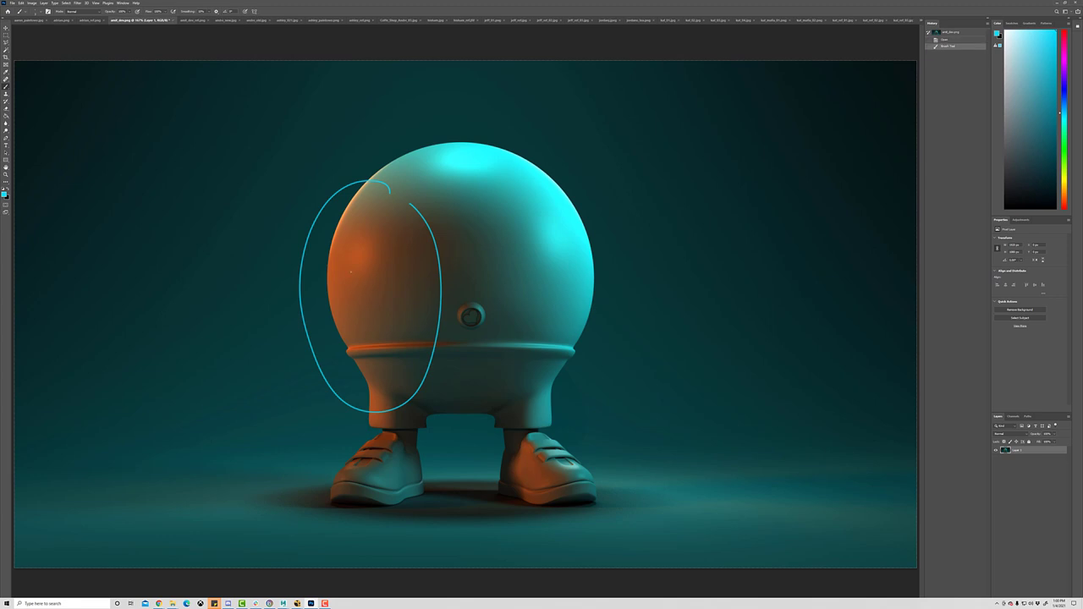
key(ctrl+z)
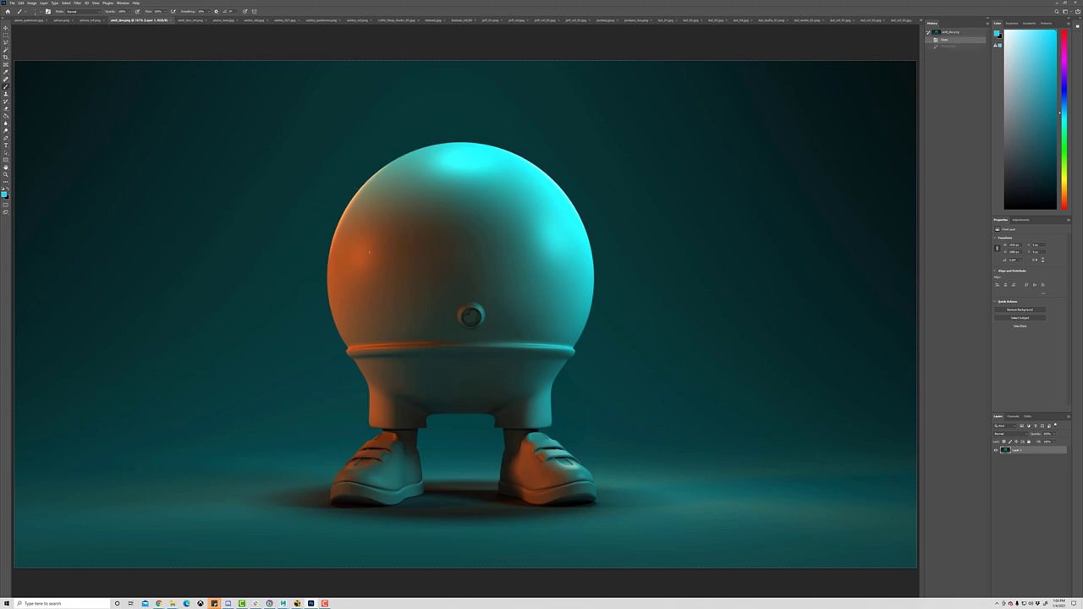
Outline the warm-lit side of the man's face in the film still reference and undo the mark.
click(188, 20)
mouse_move(379, 203)
mouse_down()
mouse_move(364, 200)
mouse_move(356, 325)
mouse_move(386, 298)
mouse_move(376, 200)
mouse_up()
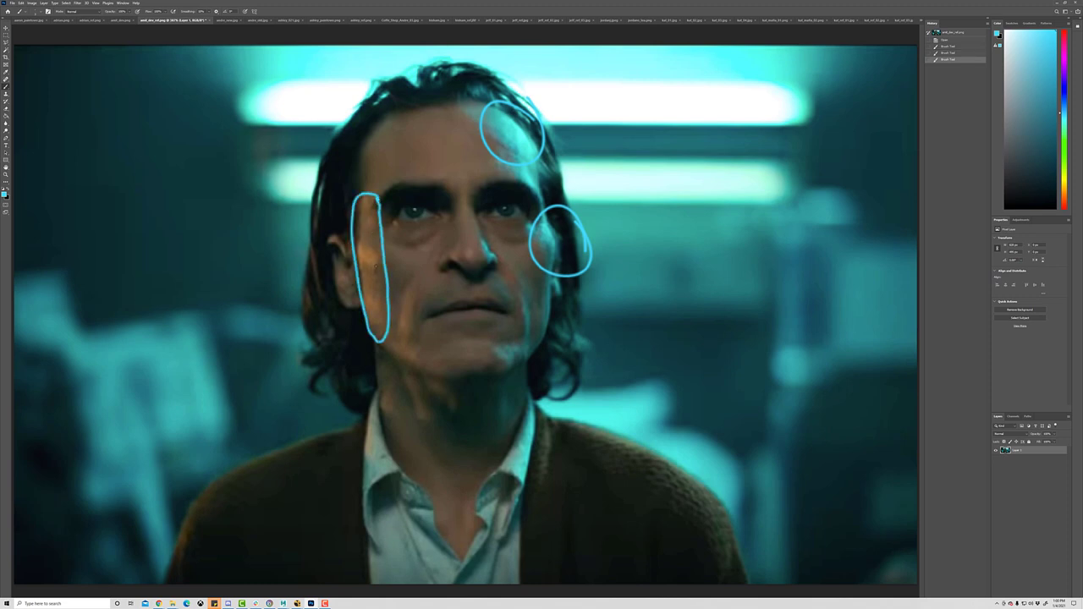
key(ctrl+z)
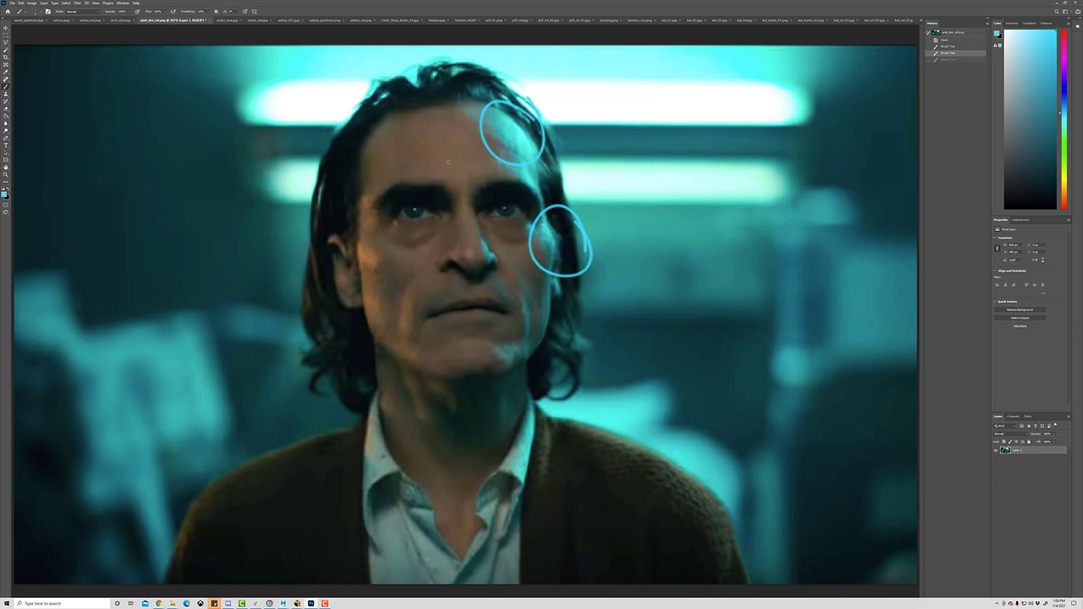
Circle the shaded centre of the man's face in the film still and the matching centre of the spherical character's body.
mouse_move(488, 159)
mouse_down()
mouse_move(467, 141)
mouse_move(428, 148)
mouse_move(400, 227)
mouse_move(400, 337)
mouse_move(490, 367)
mouse_move(524, 276)
mouse_move(459, 112)
mouse_move(479, 129)
mouse_up()
click(118, 20)
mouse_move(508, 220)
mouse_down()
mouse_move(425, 214)
mouse_move(396, 300)
mouse_move(402, 395)
mouse_move(496, 437)
mouse_move(532, 337)
mouse_move(496, 195)
mouse_up()
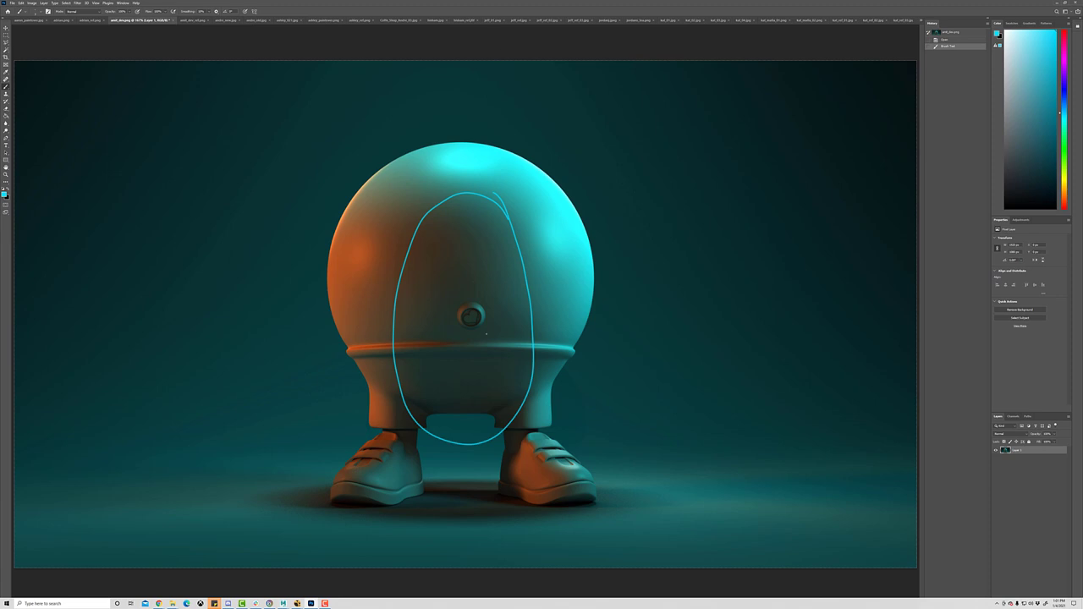
Draw arrows into the character's outlined centre from below and above, and add four curved contour lines across it.
drag(479, 540, 460, 399)
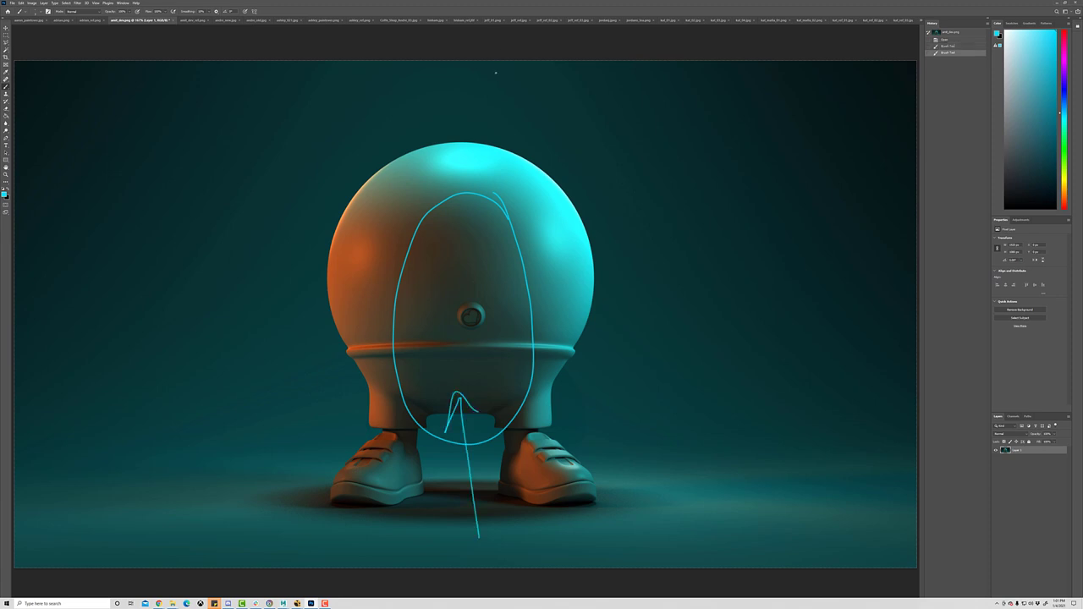
mouse_move(496, 73)
mouse_down()
mouse_move(467, 169)
mouse_move(474, 203)
mouse_up()
drag(426, 243, 496, 239)
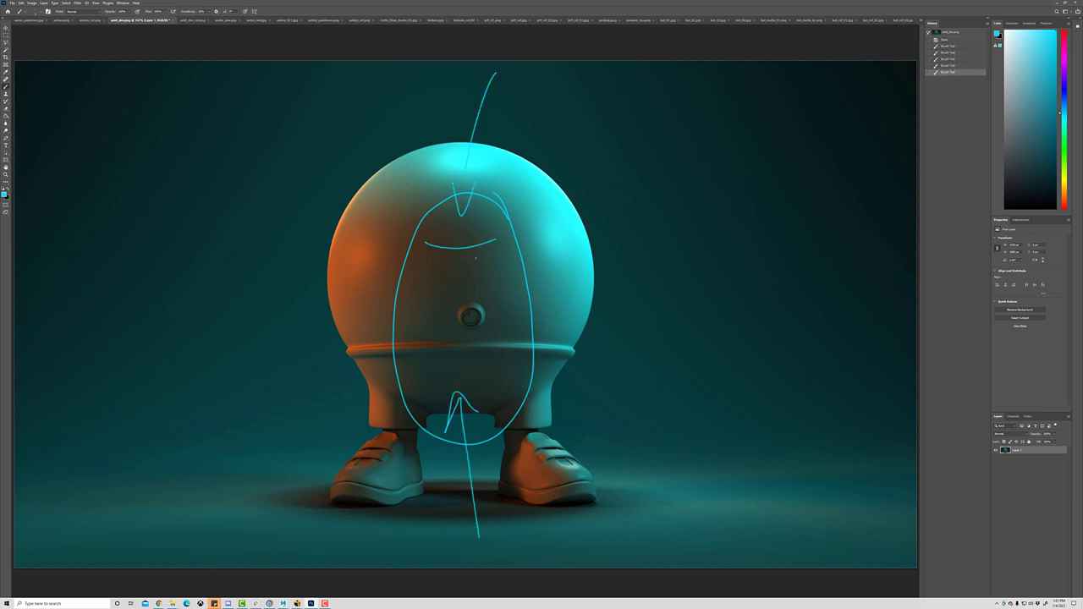
drag(427, 285, 522, 280)
drag(407, 359, 518, 340)
drag(418, 393, 518, 373)
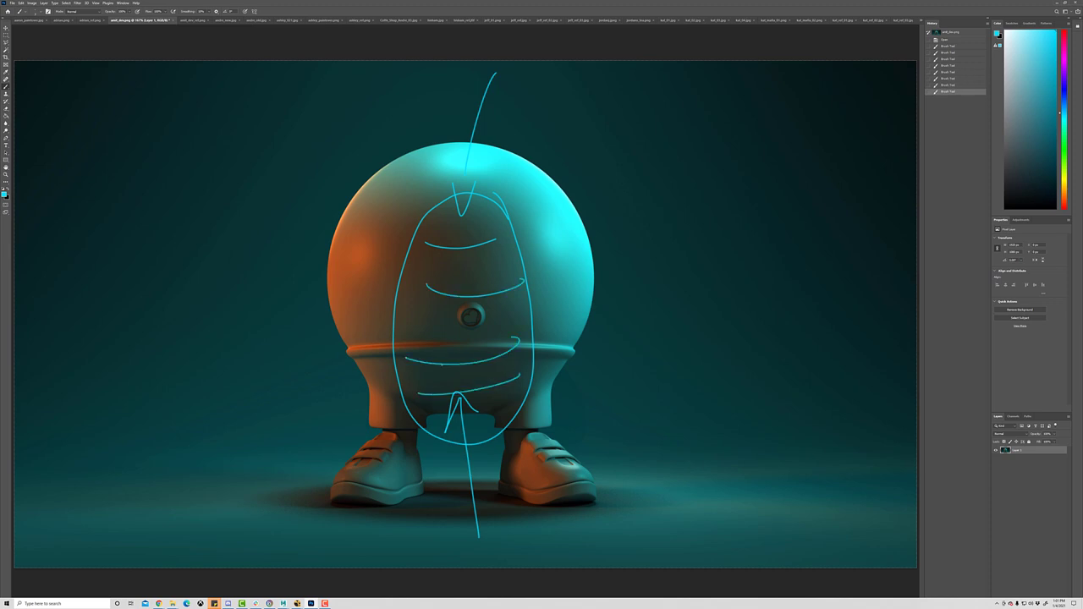
Compare the annotated film still with the annotated spherical character render, and bring up the coffee shop render.
click(201, 19)
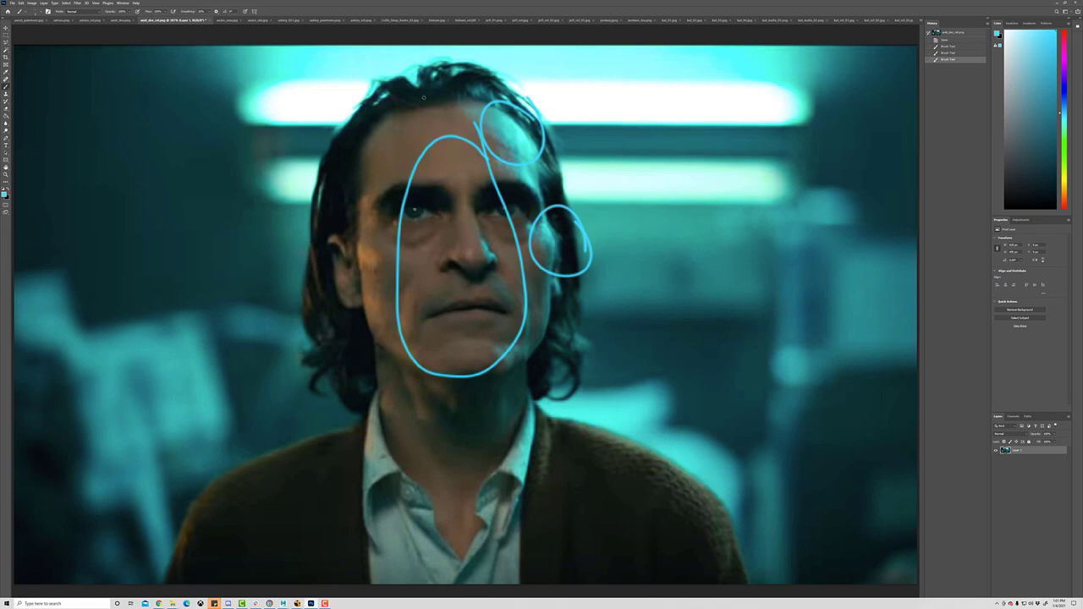
click(124, 19)
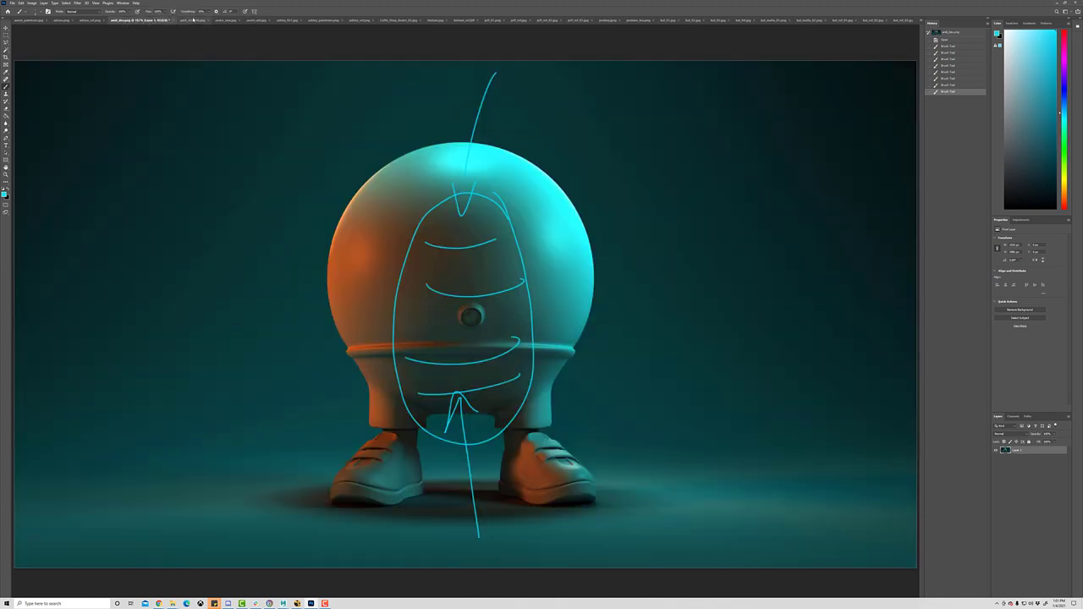
click(196, 20)
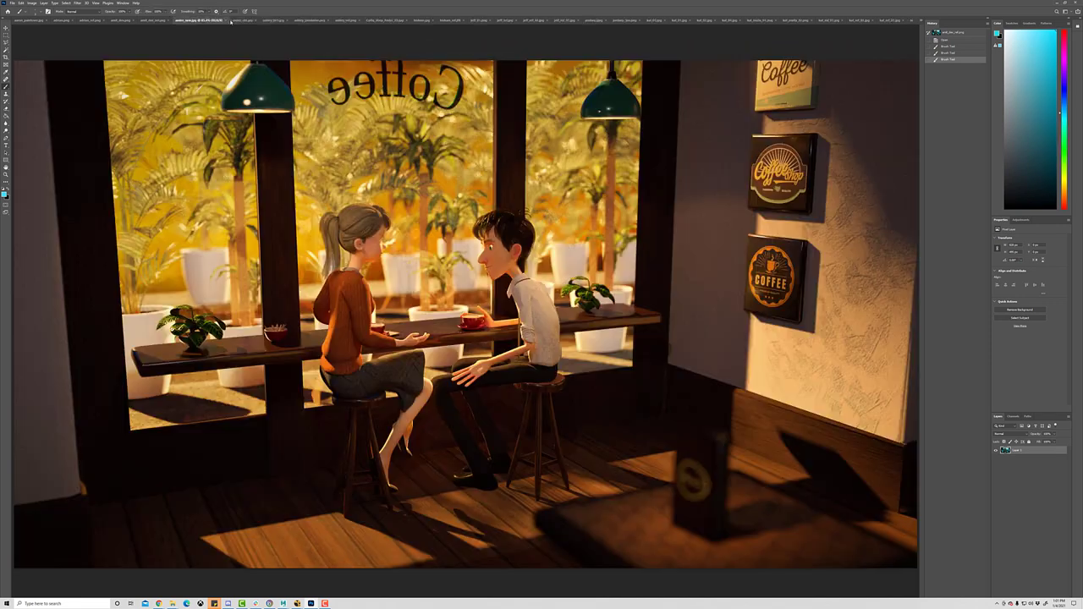
Compare the new and old versions of the coffee shop render, alternating between them to examine the window light and wall.
click(225, 20)
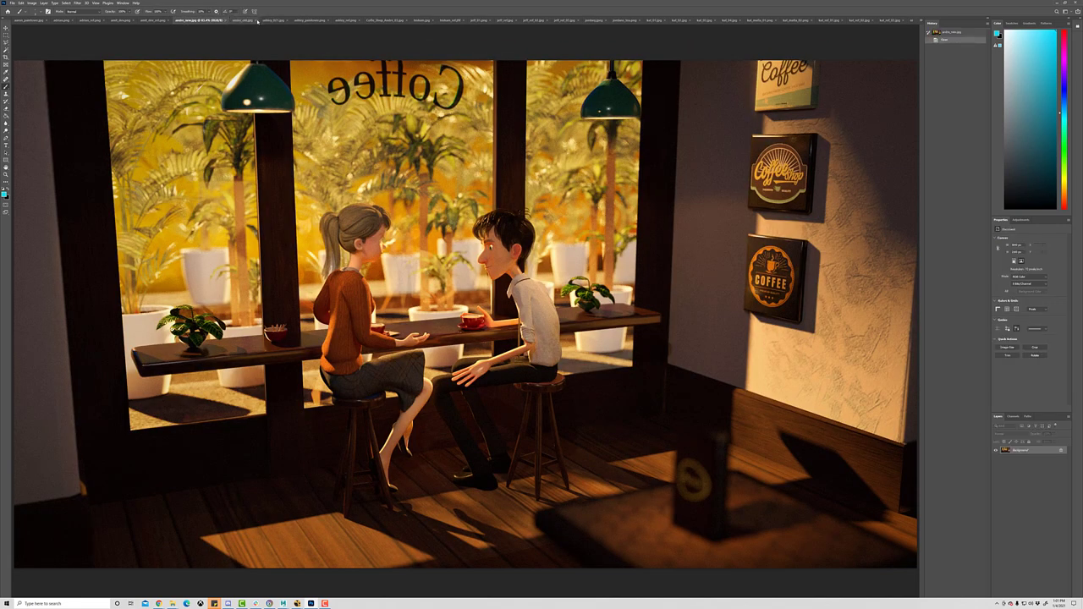
click(247, 21)
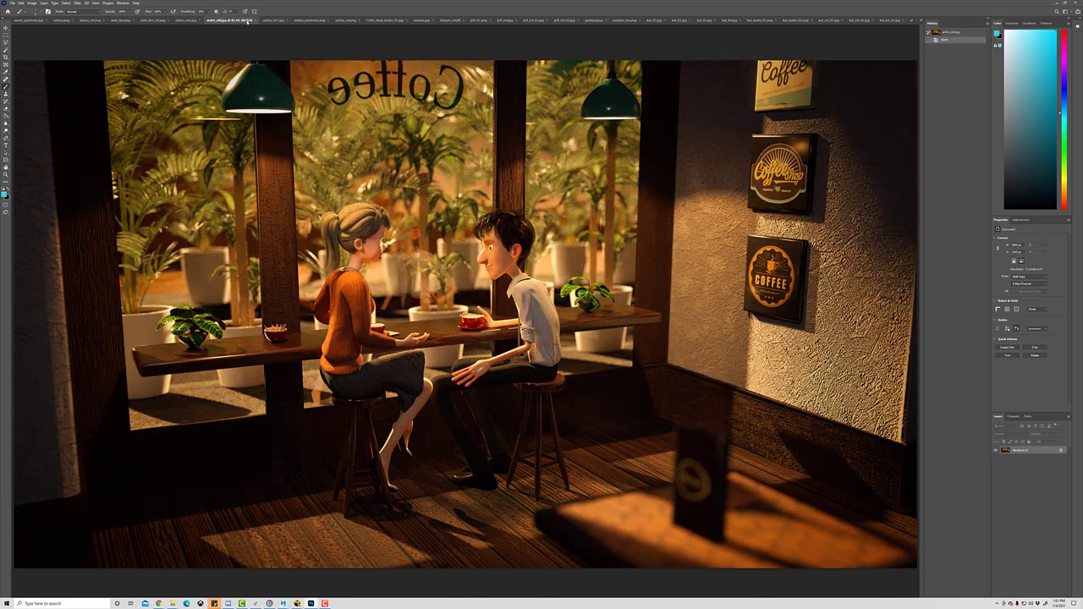
click(187, 20)
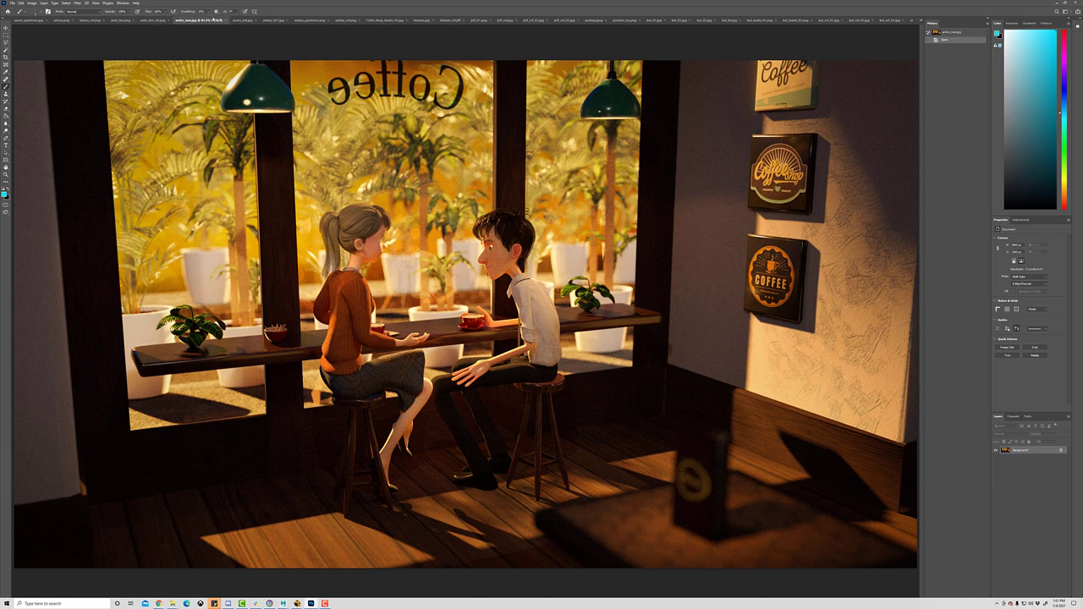
click(242, 20)
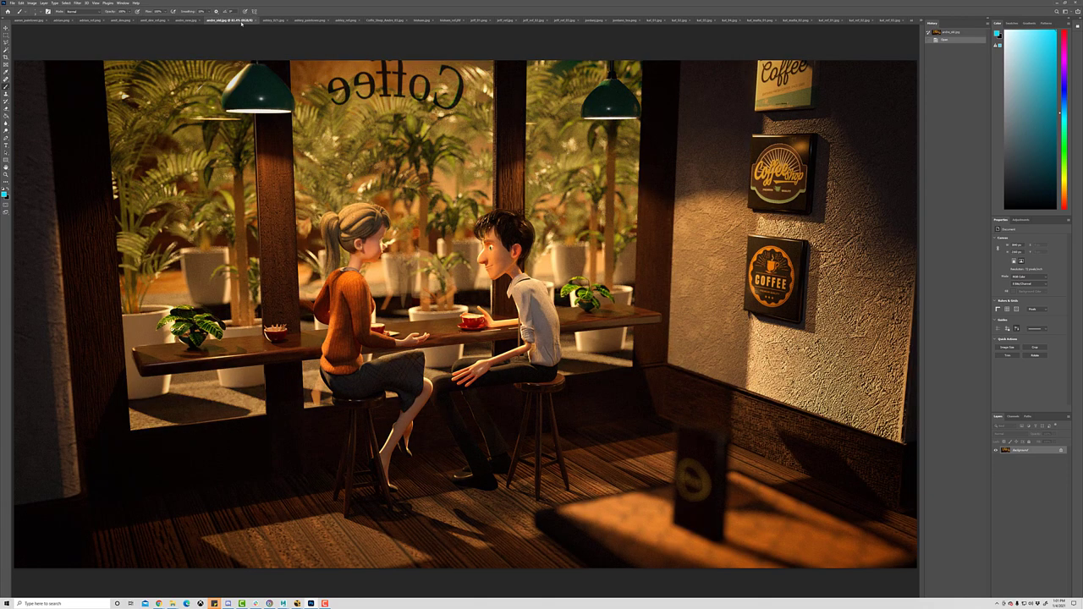
click(199, 21)
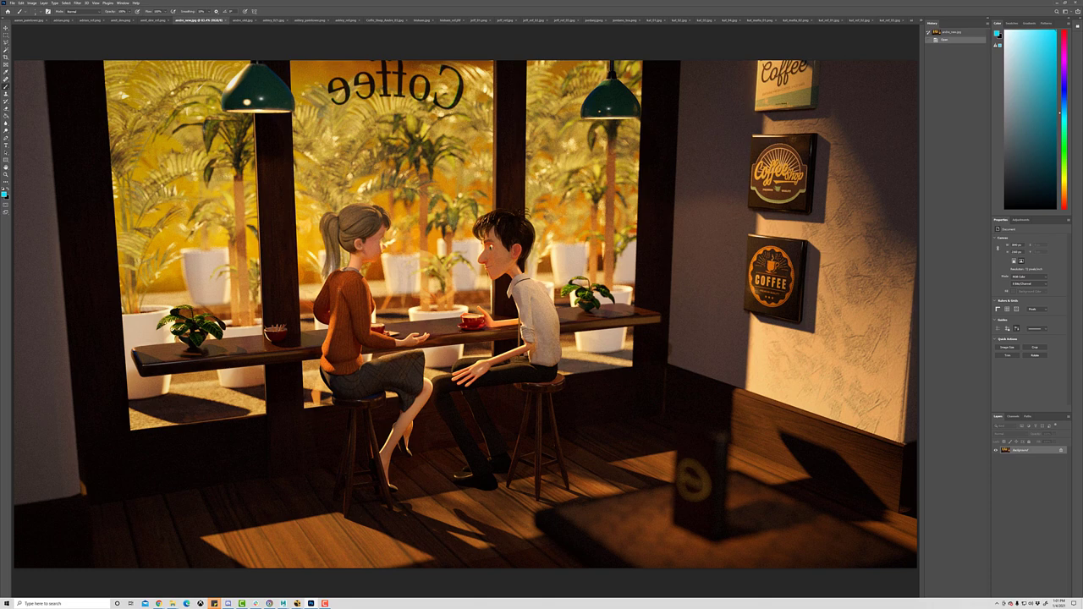
click(243, 19)
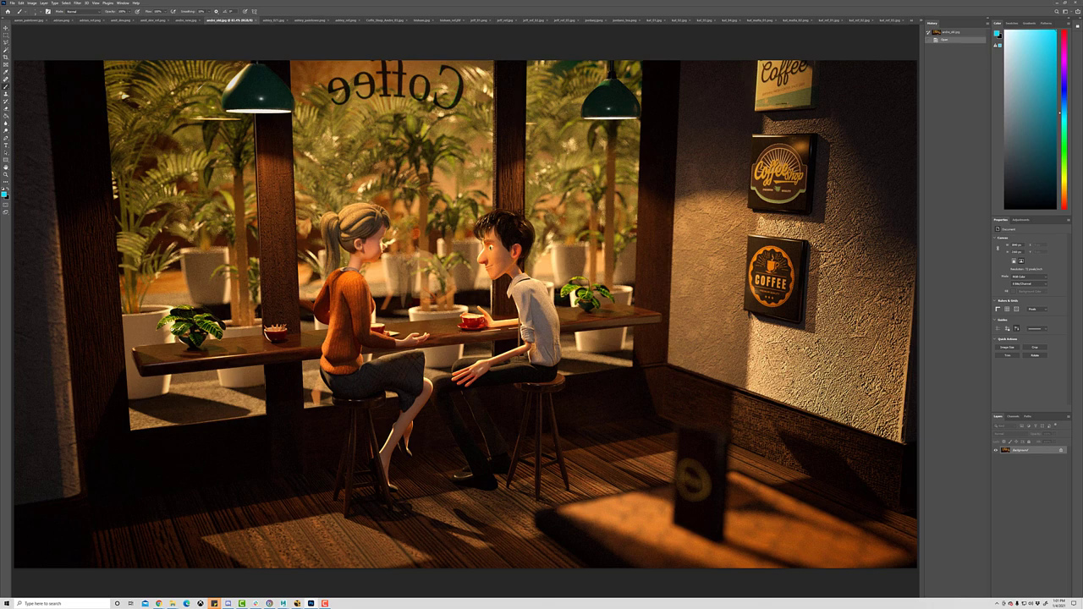
click(188, 20)
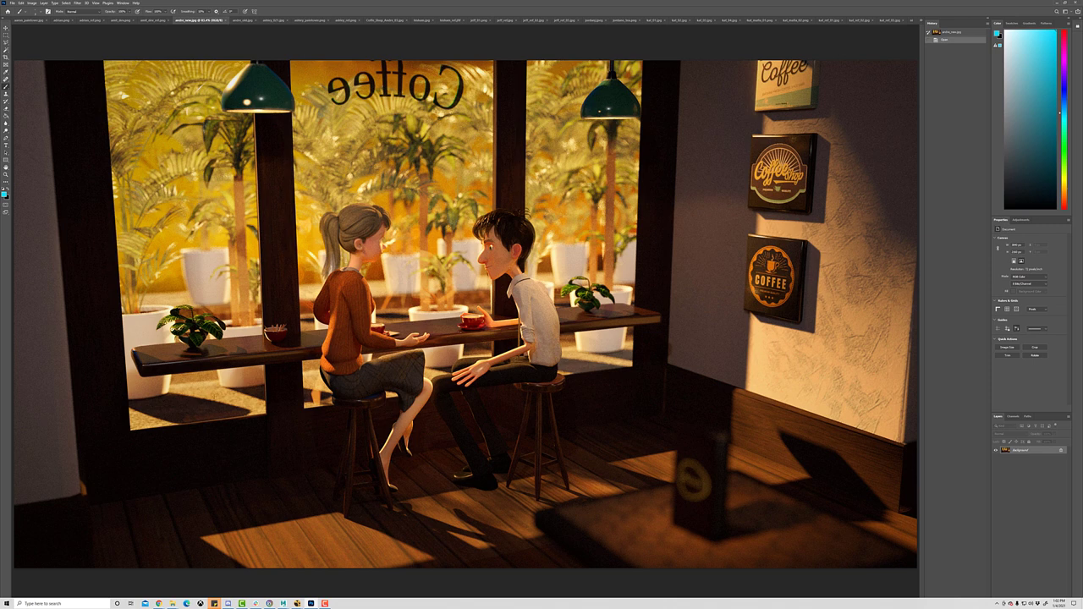
In the new coffee shop render, circle and hatch the floor shadow outside the window, and mark around the plant above the white pot.
mouse_move(187, 385)
mouse_down()
mouse_move(127, 424)
mouse_move(258, 419)
mouse_move(266, 406)
mouse_up()
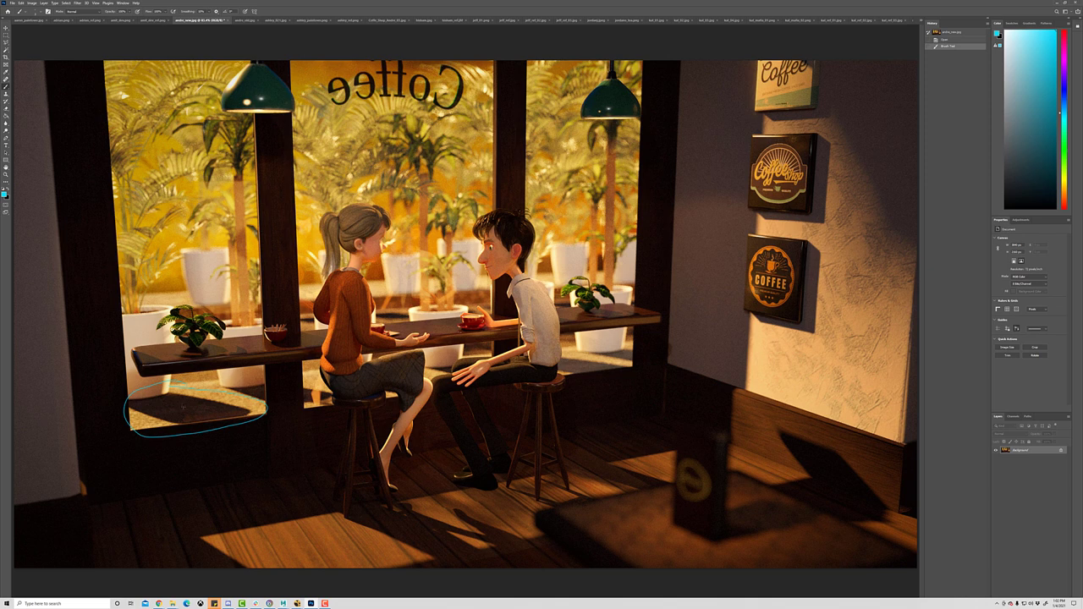
mouse_move(149, 413)
mouse_down()
mouse_move(166, 398)
mouse_move(238, 404)
mouse_up()
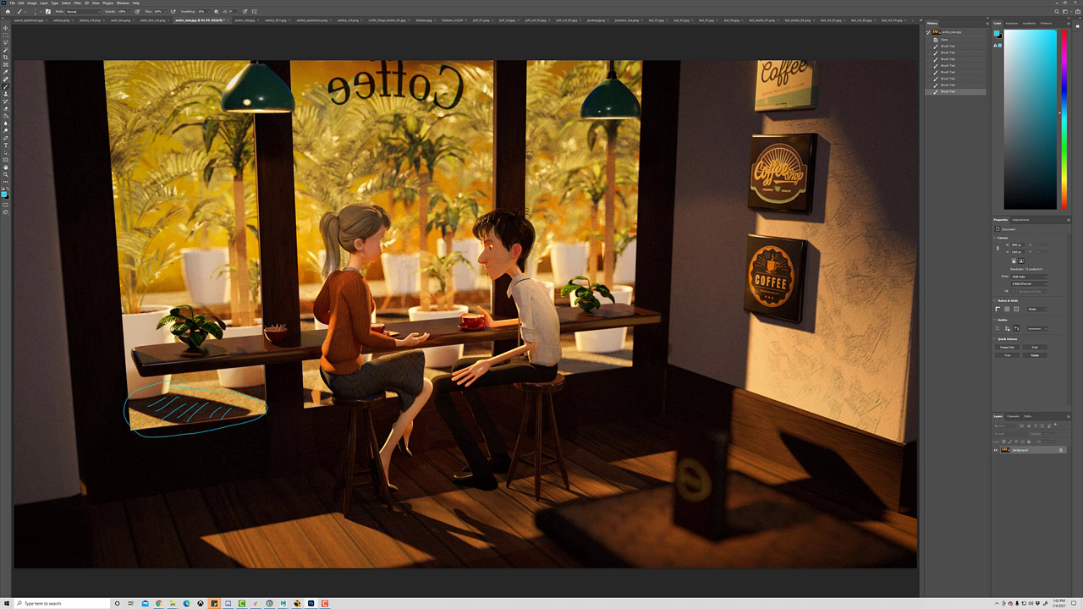
drag(118, 261, 119, 302)
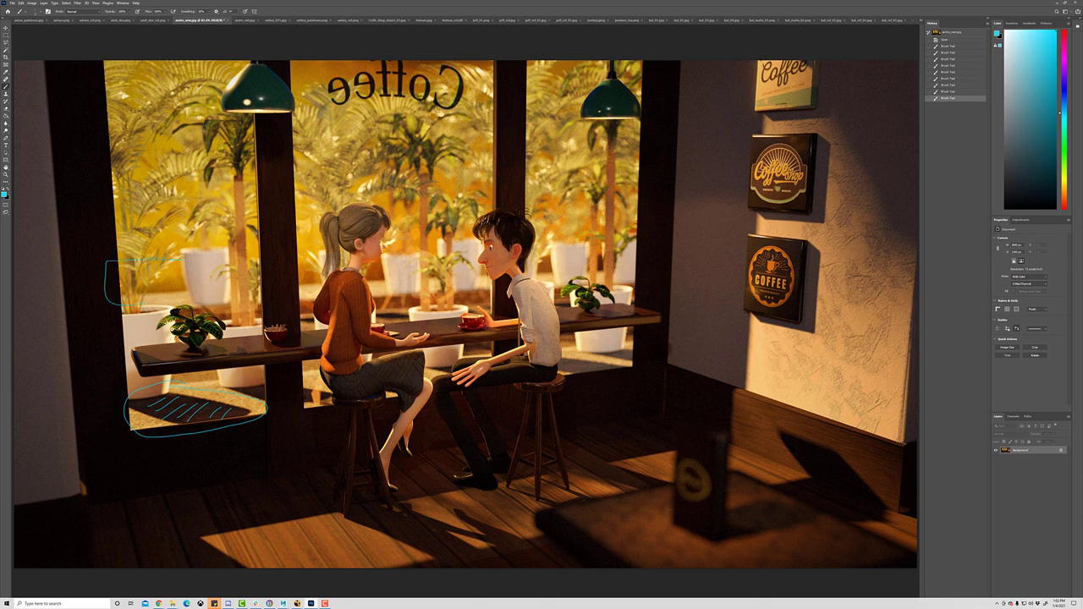
Draw a freehand curve across the palms in the old coffee shop render, and undo it.
click(244, 20)
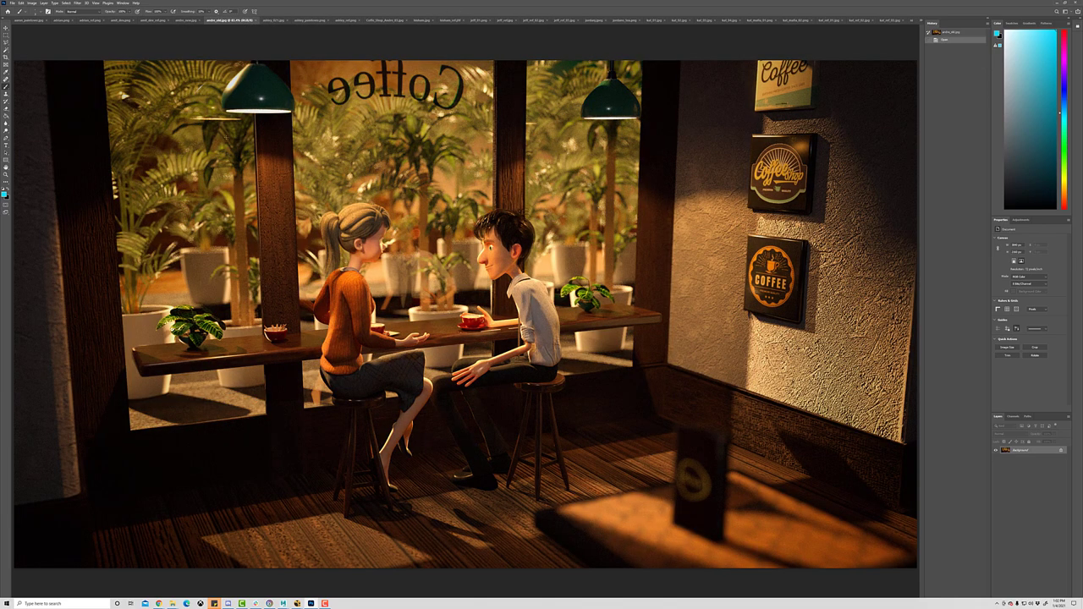
drag(133, 132, 322, 242)
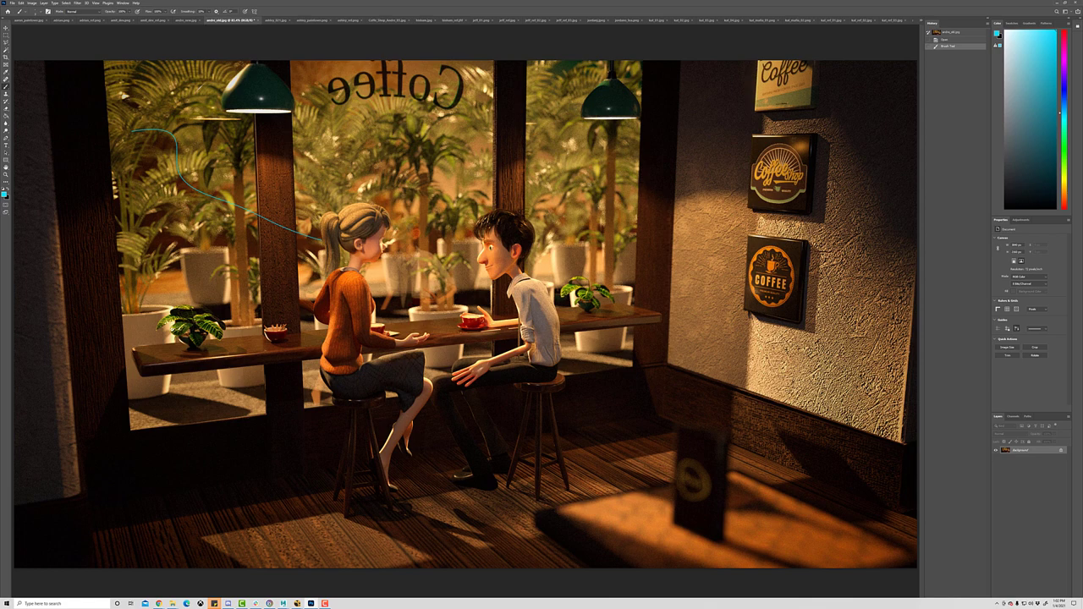
key(ctrl+z)
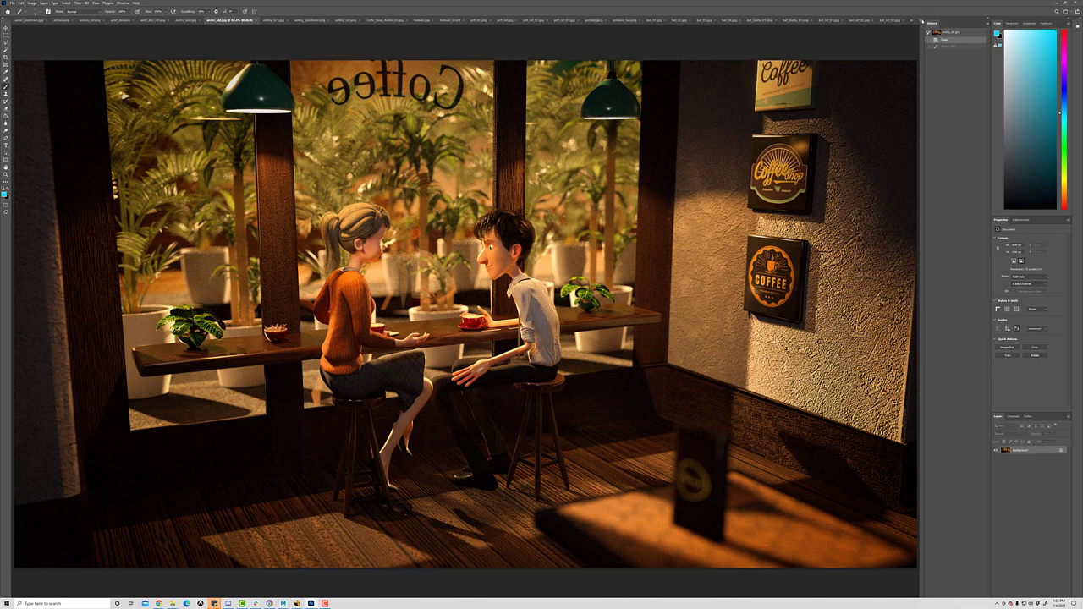
Compare the annotated coffee shop render with the black-and-white scaffolding street reference, and fit the reference to the window.
click(923, 20)
click(954, 241)
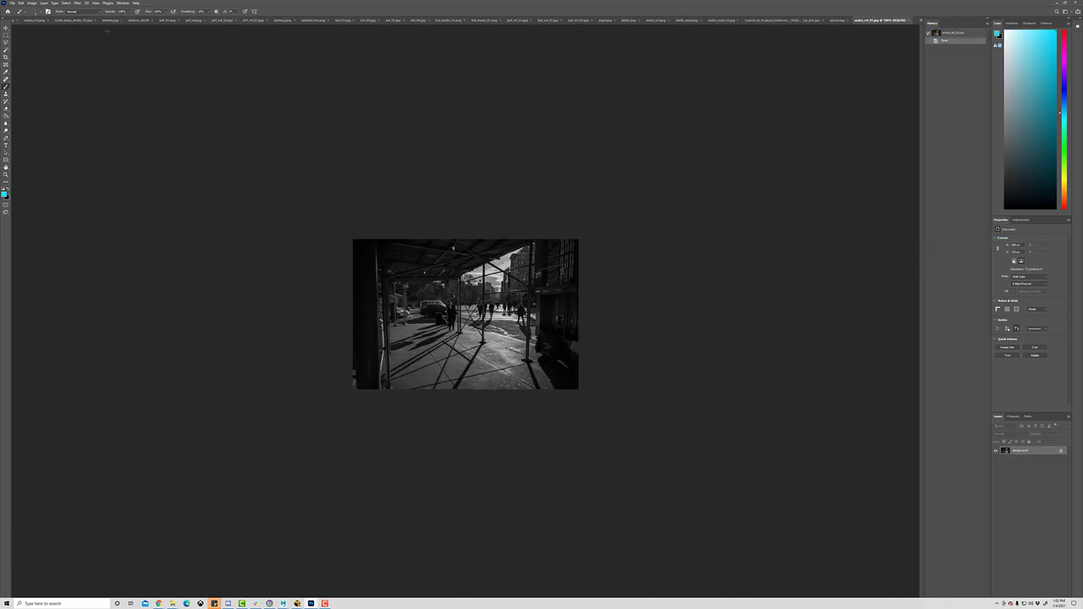
click(923, 20)
click(950, 53)
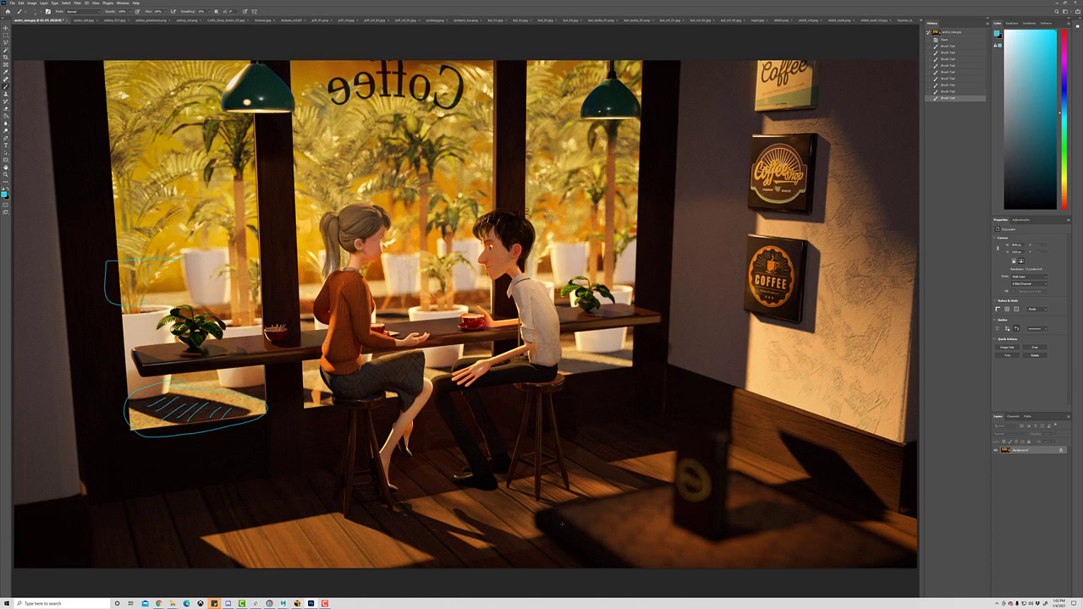
click(922, 20)
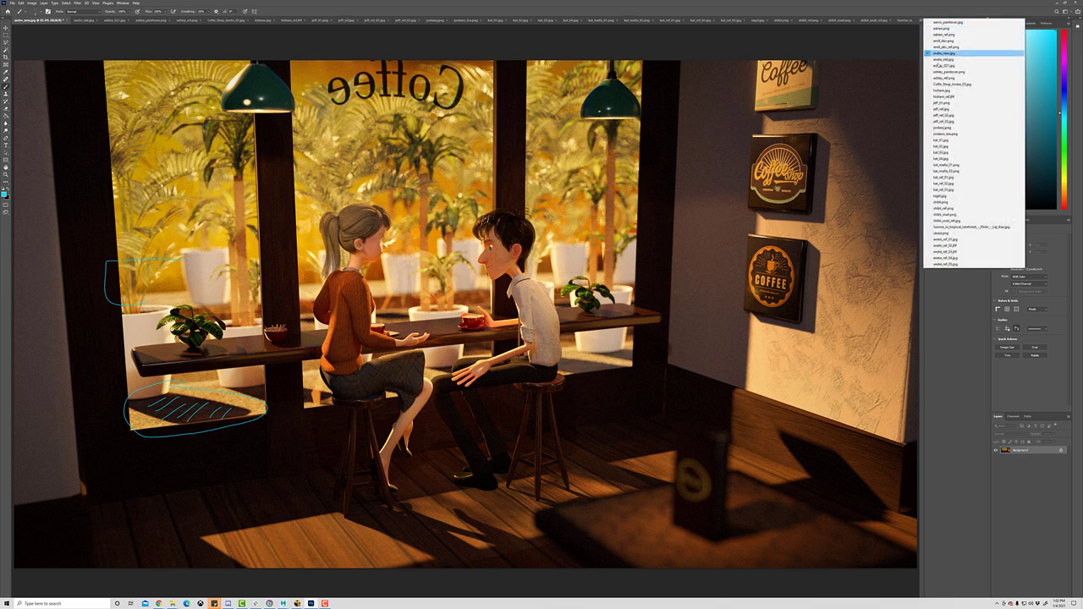
click(966, 242)
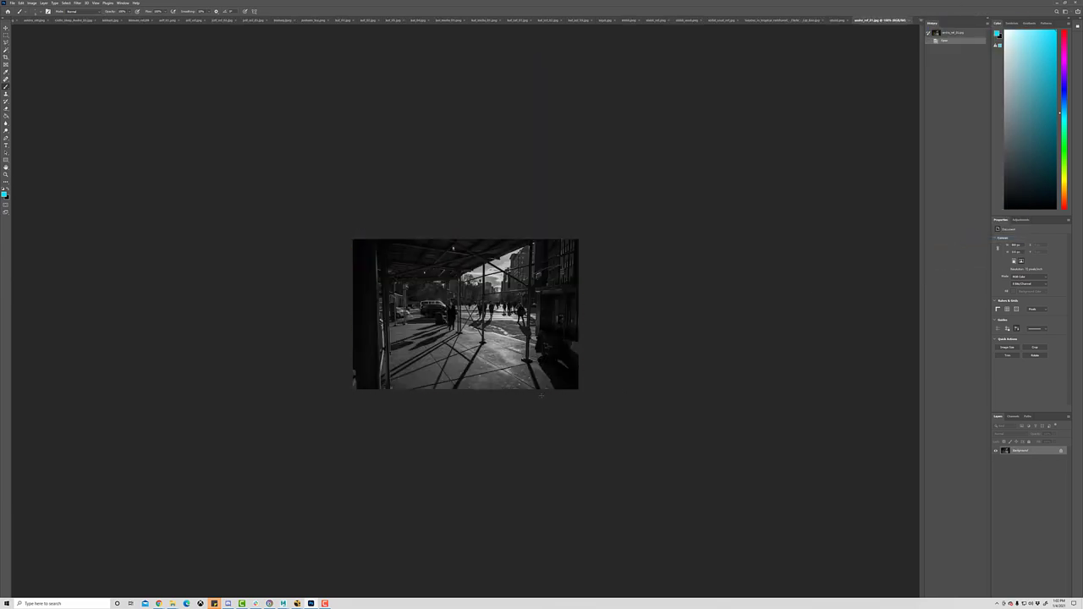
key(ctrl+0)
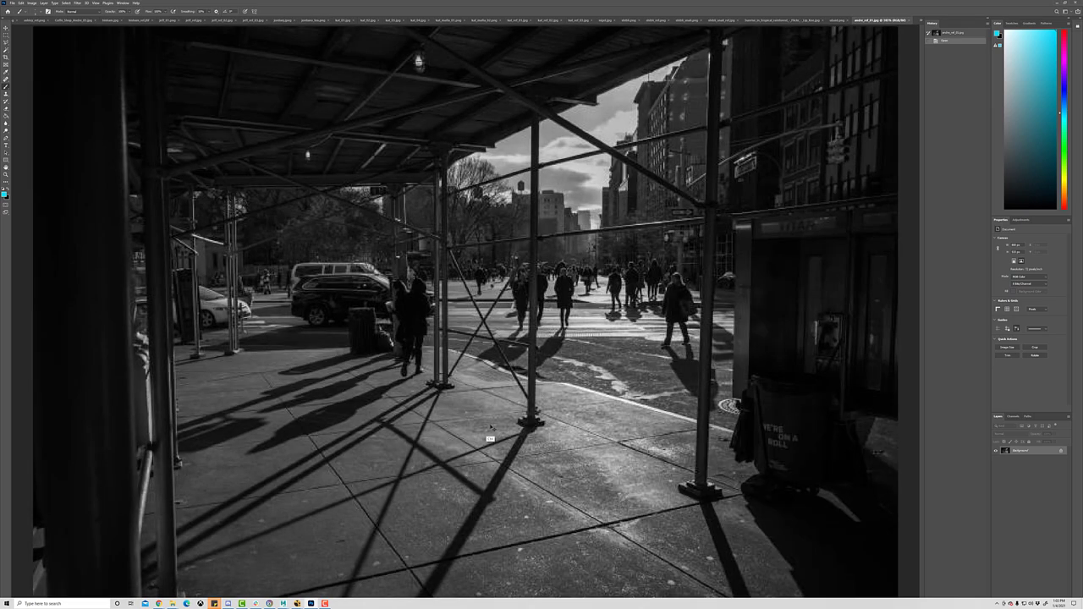
Examine the long cast shadow in the cyclist reference at full window size, and bring up the park bench photograph.
key(ctrl+Tab)
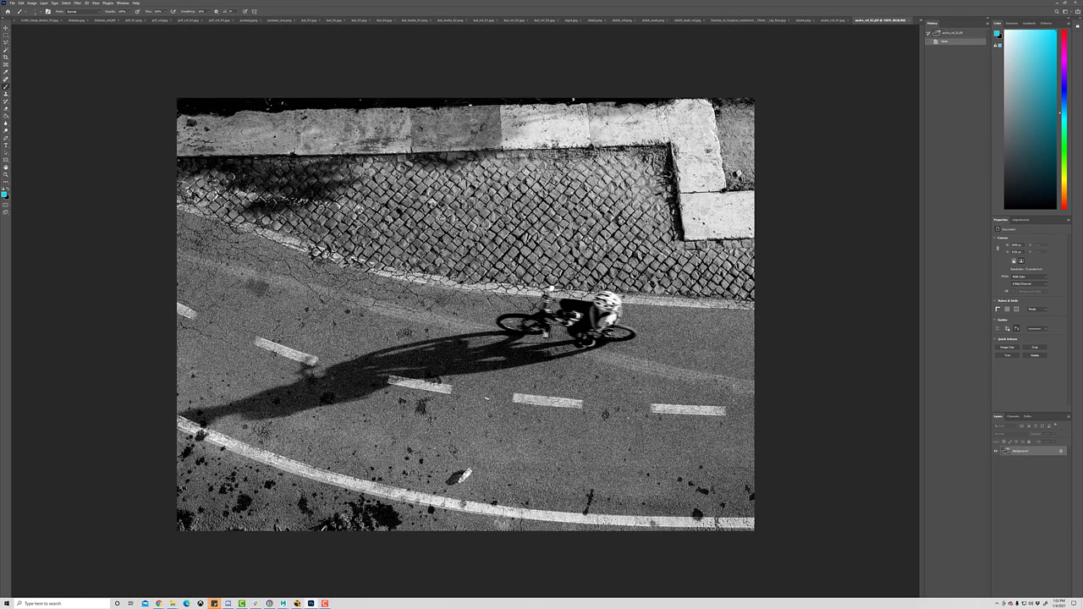
key(ctrl+0)
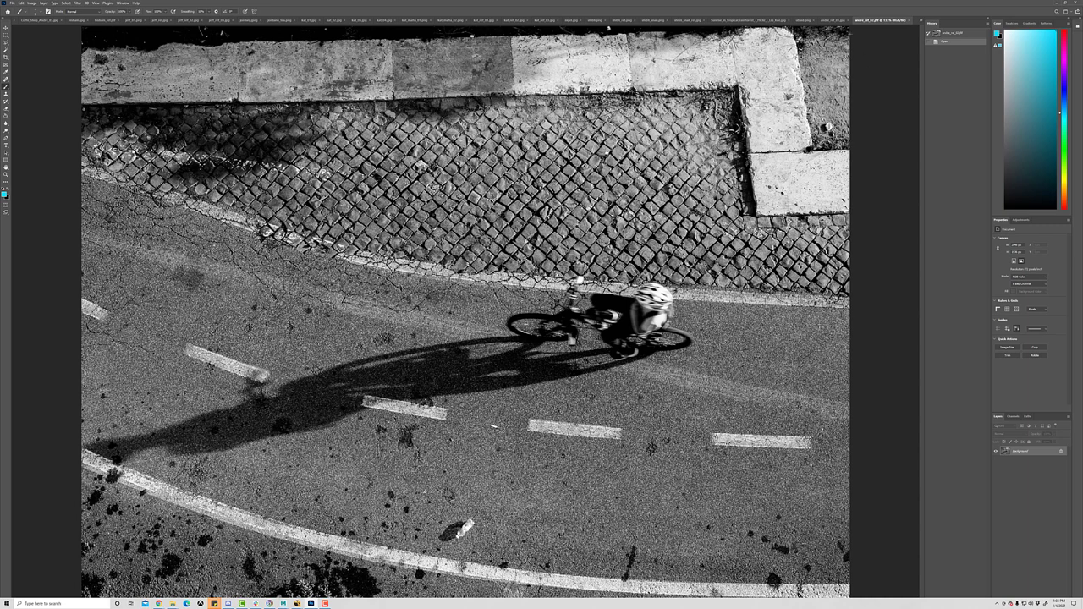
click(922, 20)
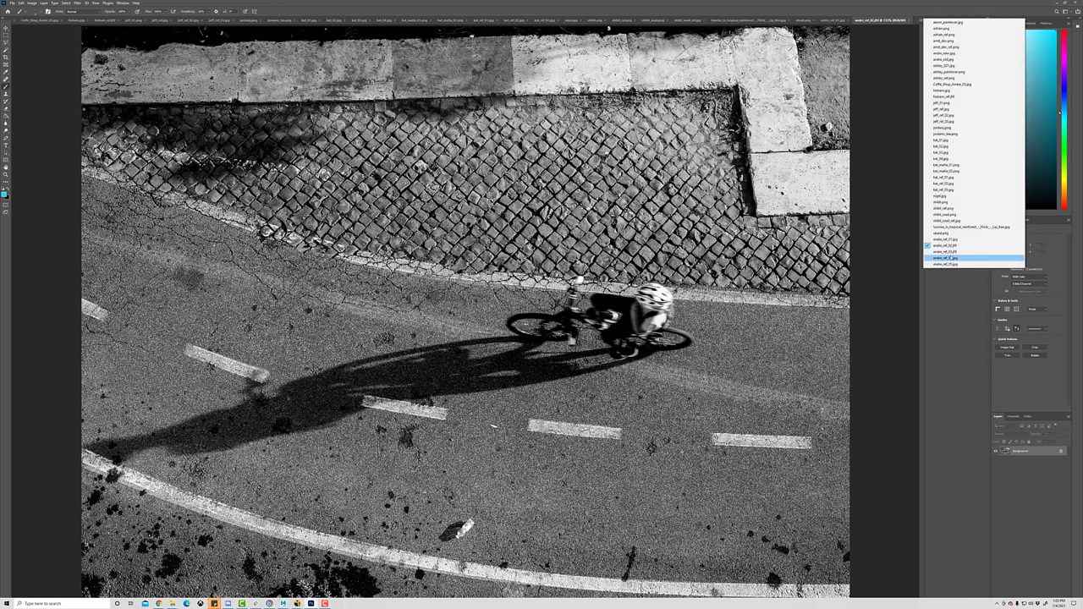
click(954, 252)
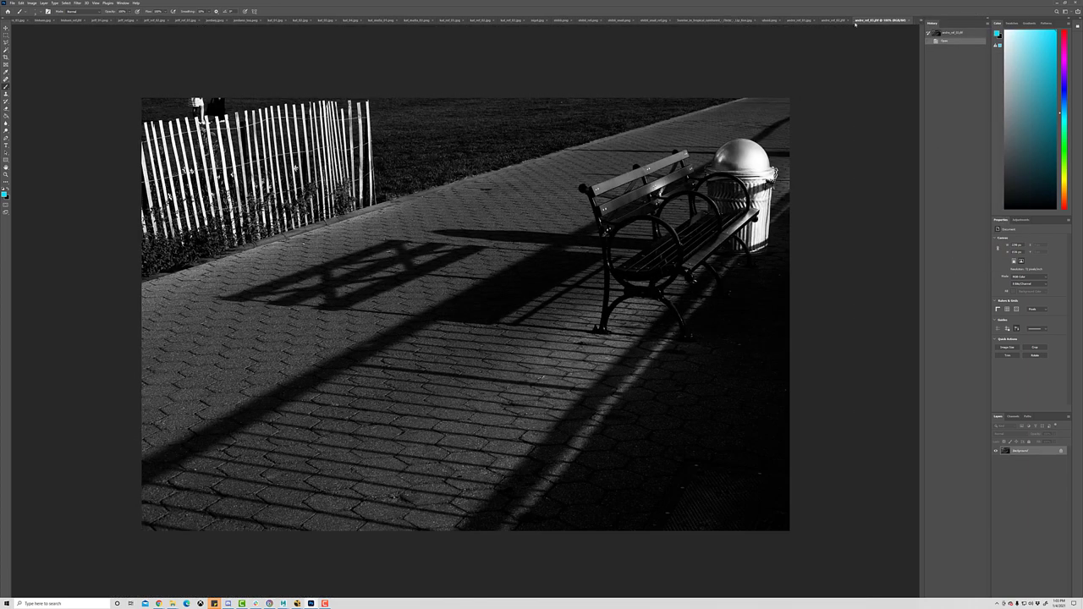
Compare the cast shadows across the scaffolding street, cyclist and park bench references.
click(802, 20)
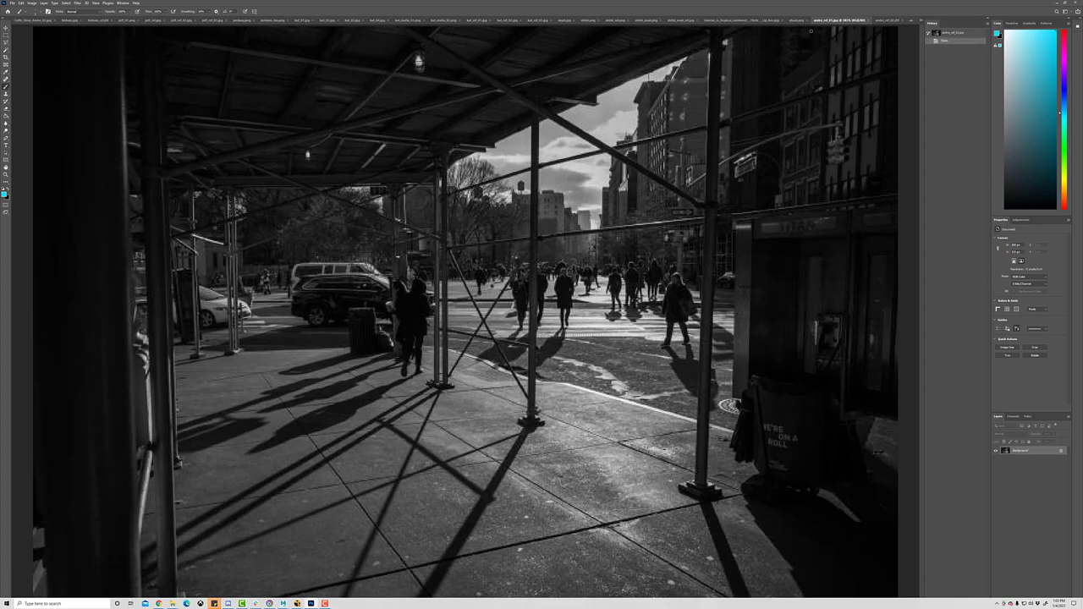
click(920, 21)
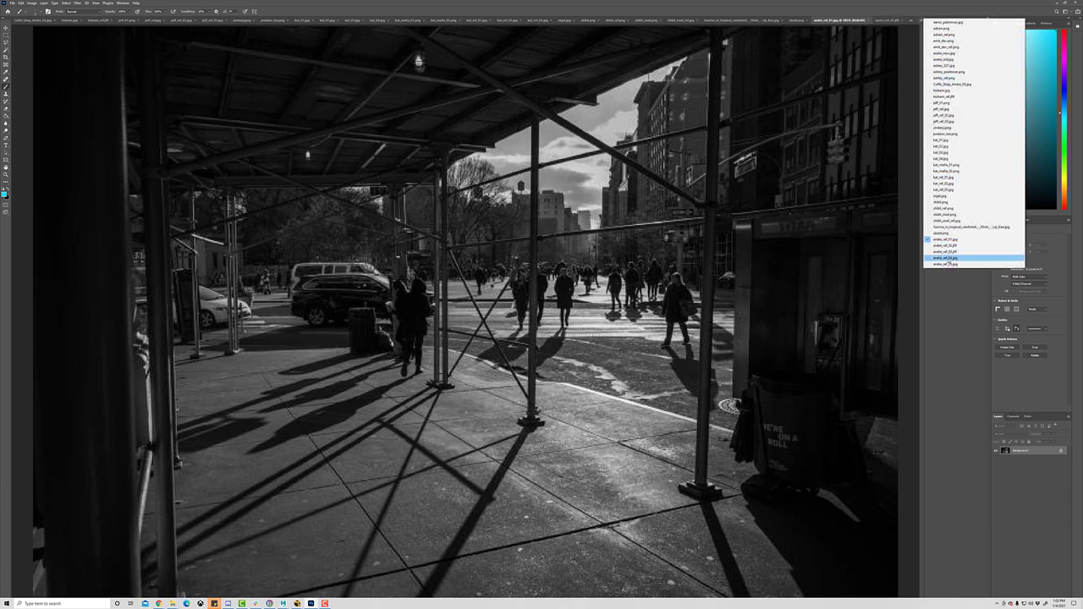
click(955, 246)
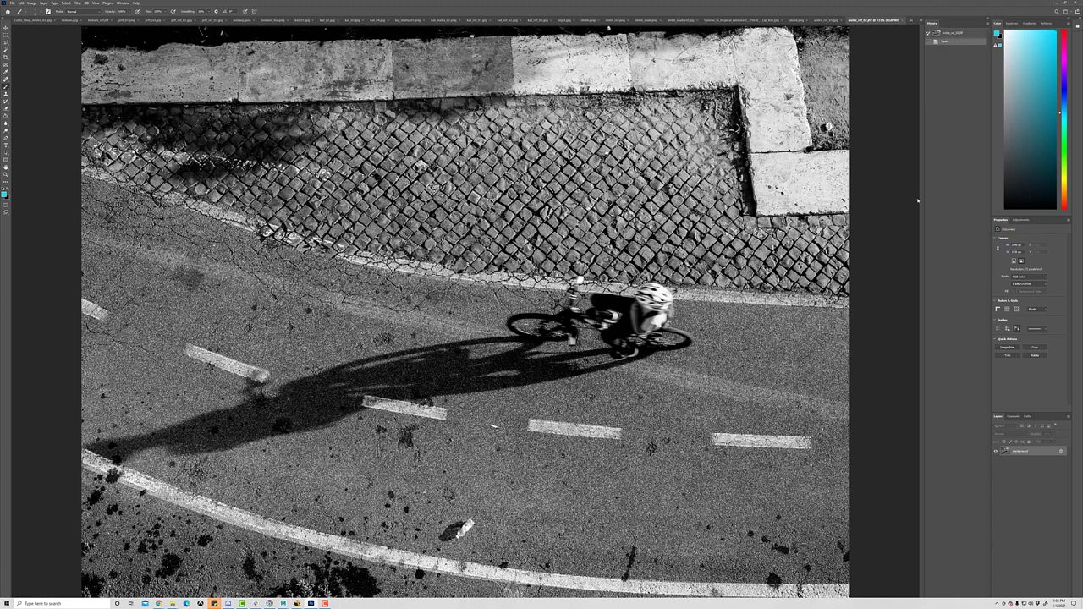
click(921, 21)
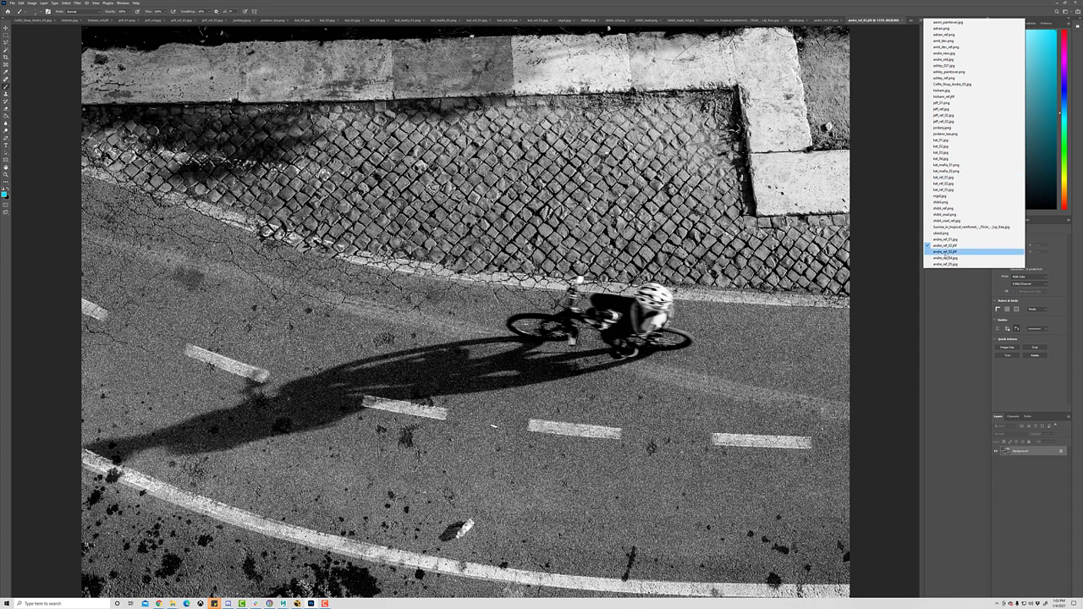
click(948, 253)
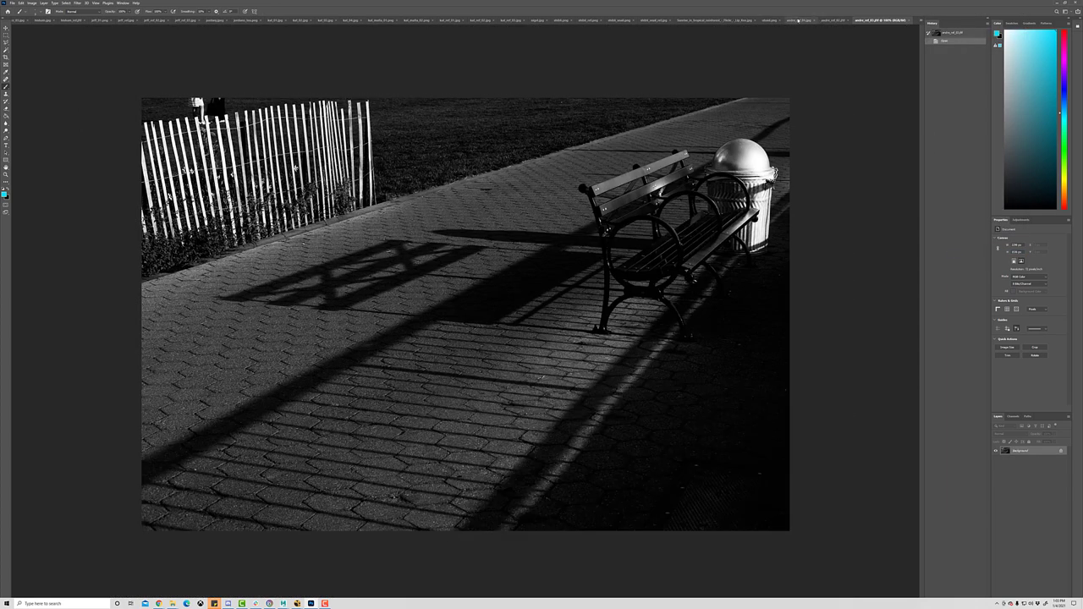
key(ctrl+shift+Tab)
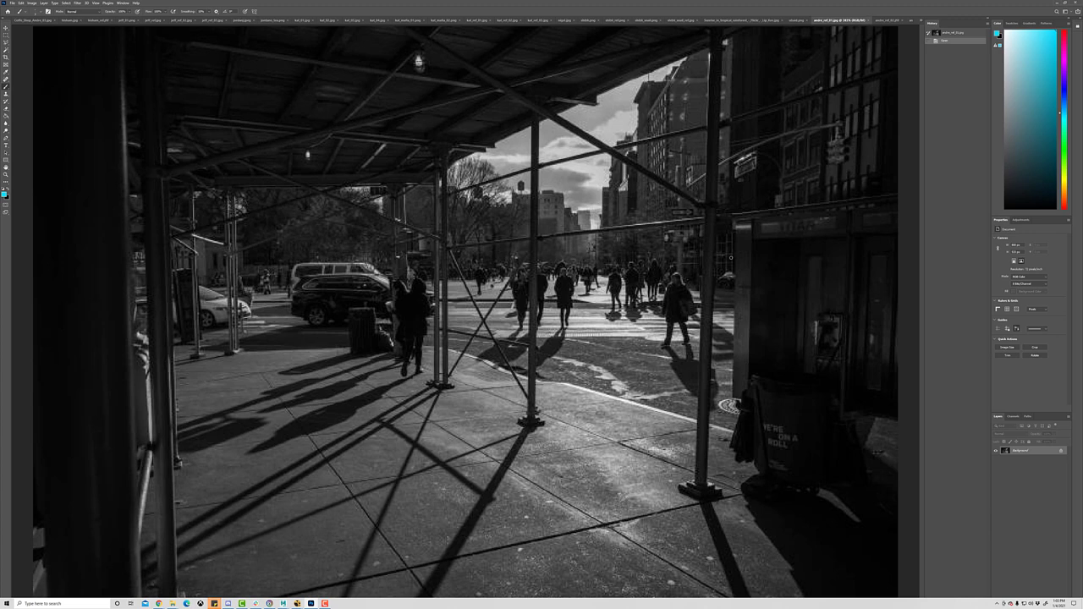
click(888, 21)
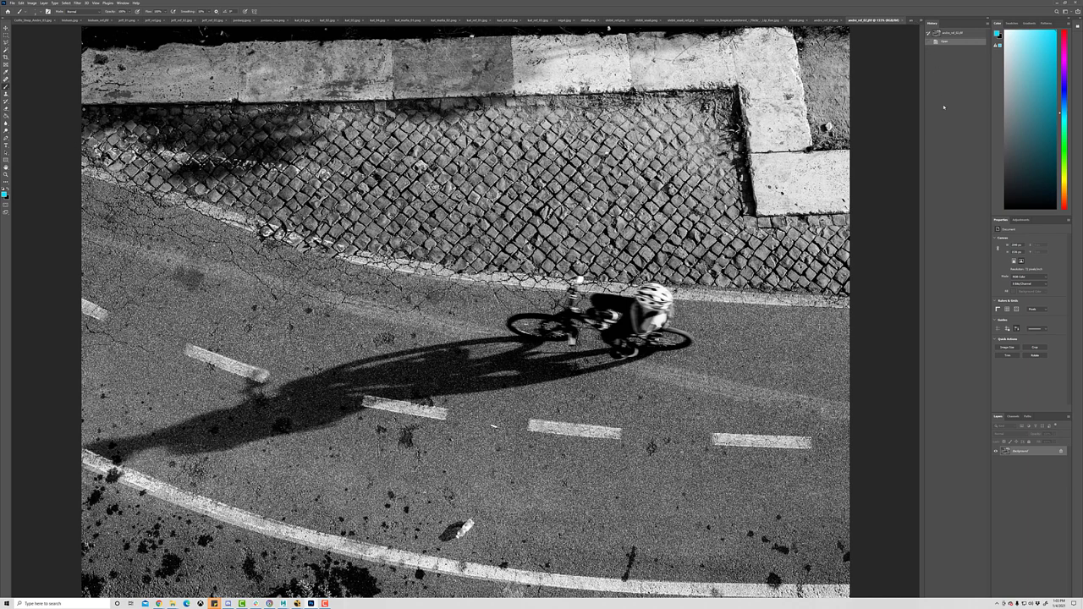
Bring up the park bench reference and circle the shadowed paving beneath the near end of the bench.
click(922, 20)
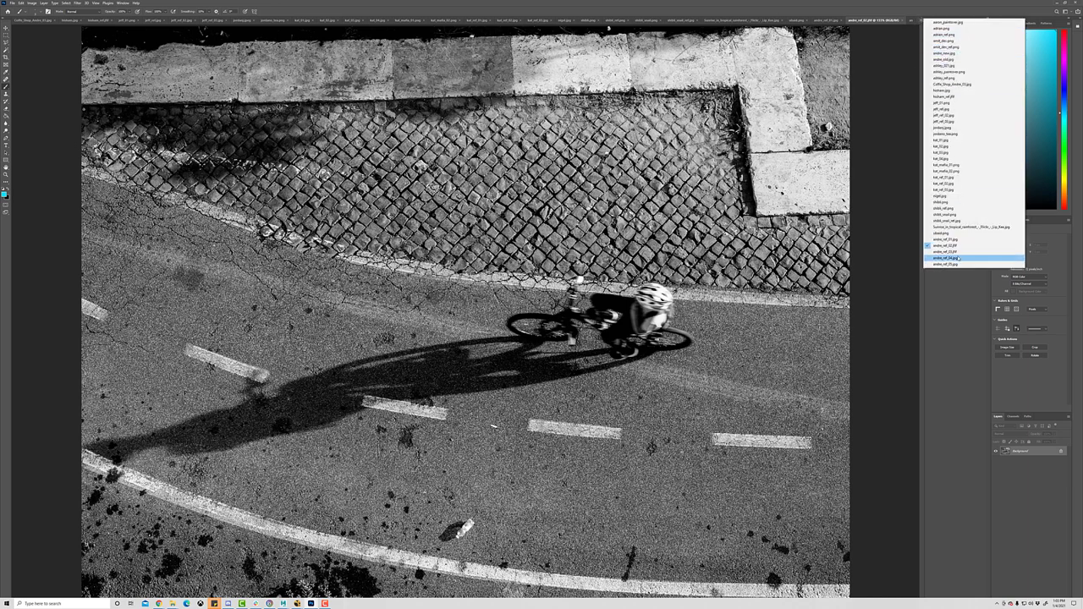
click(963, 258)
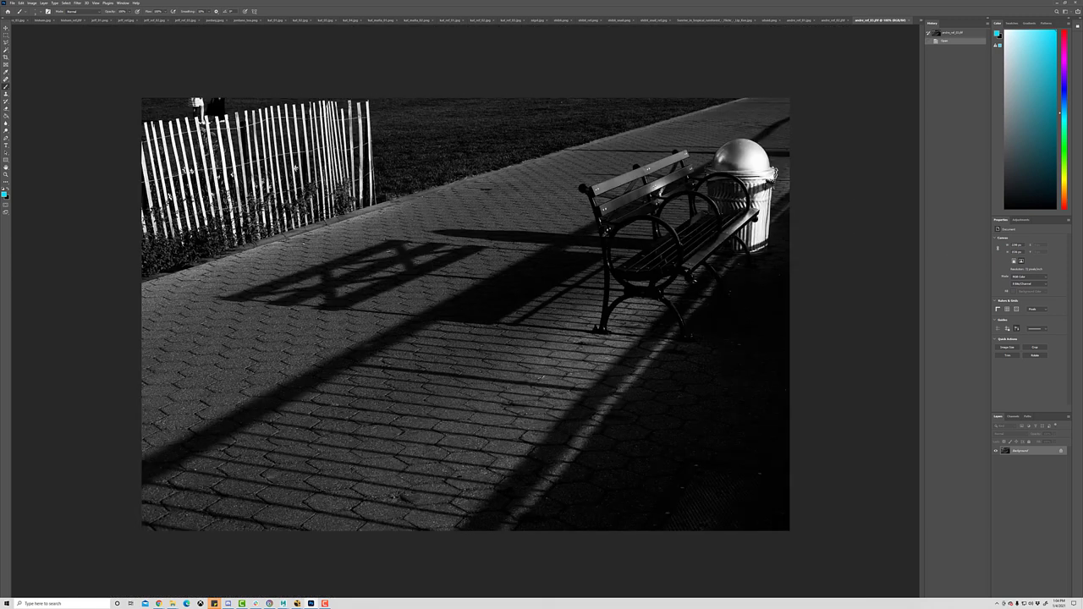
mouse_move(637, 238)
mouse_down()
mouse_move(494, 326)
mouse_move(657, 299)
mouse_move(642, 224)
mouse_up()
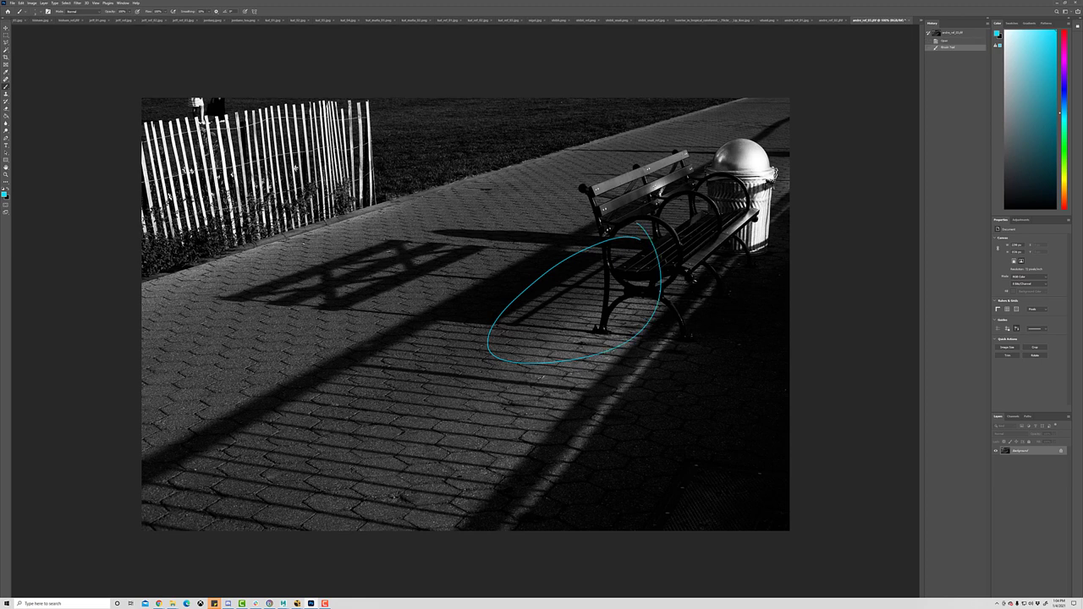
Examine the photograph of the woman in the van and the daylit café interior reference, and return to the van photograph.
click(920, 20)
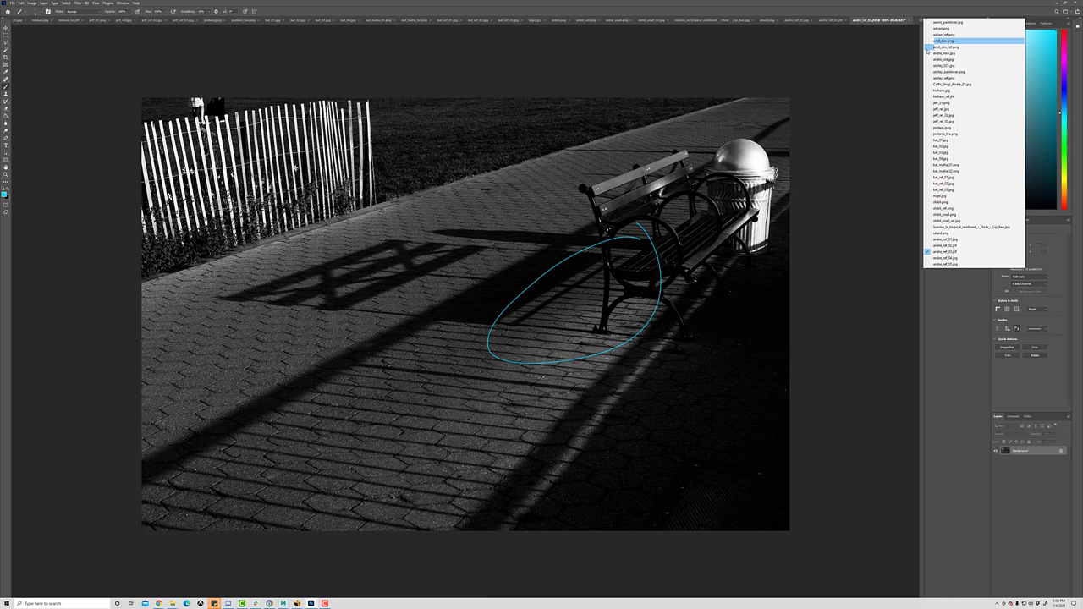
click(954, 257)
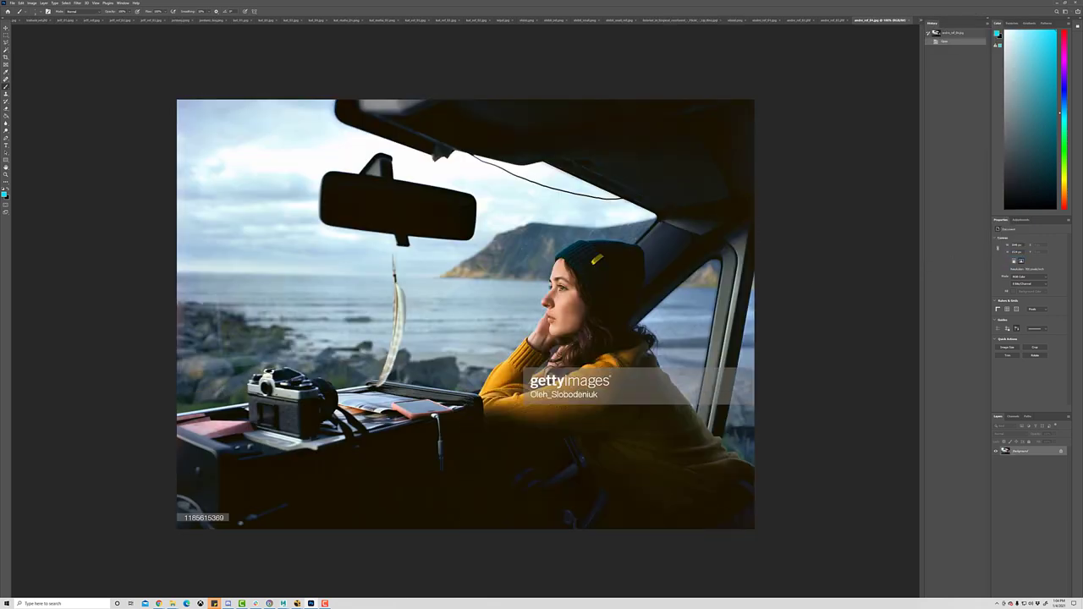
click(920, 20)
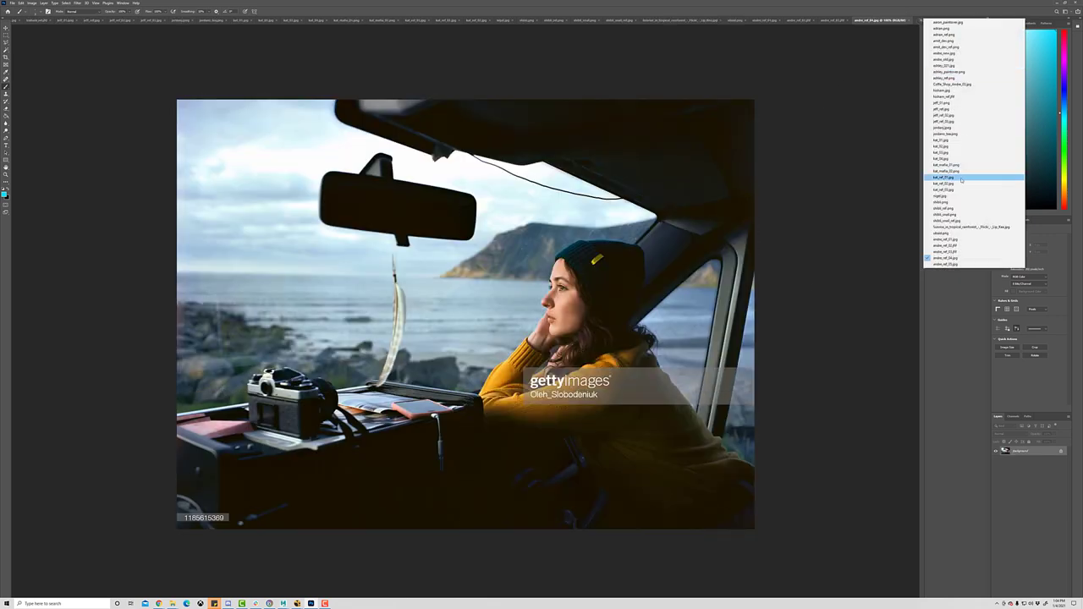
click(959, 266)
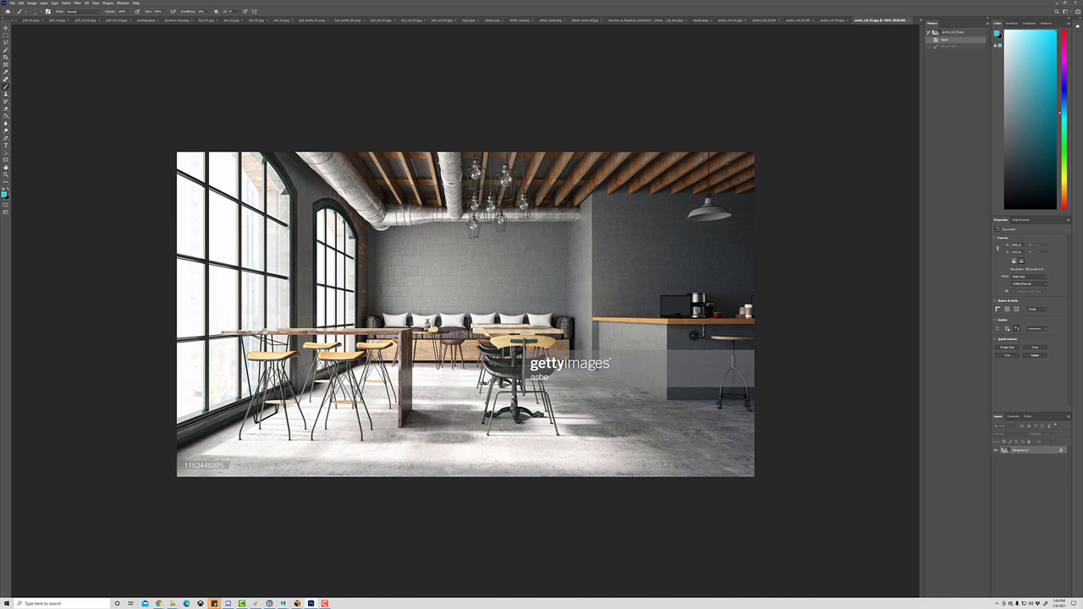
click(834, 19)
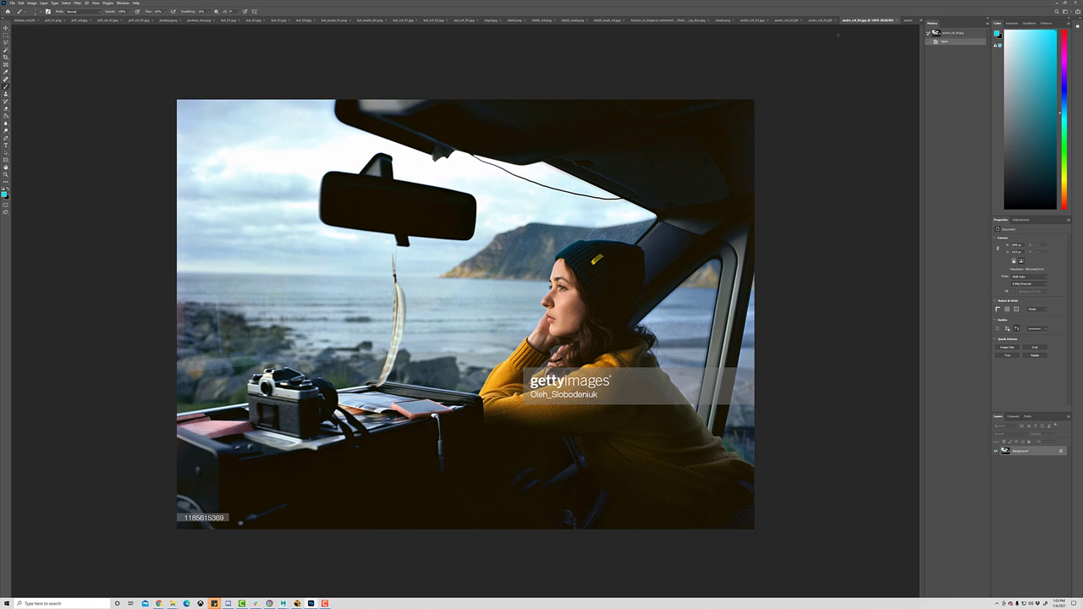
Compare the annotated coffee shop render with the daylit café interior reference, ending on the annotated render.
click(925, 20)
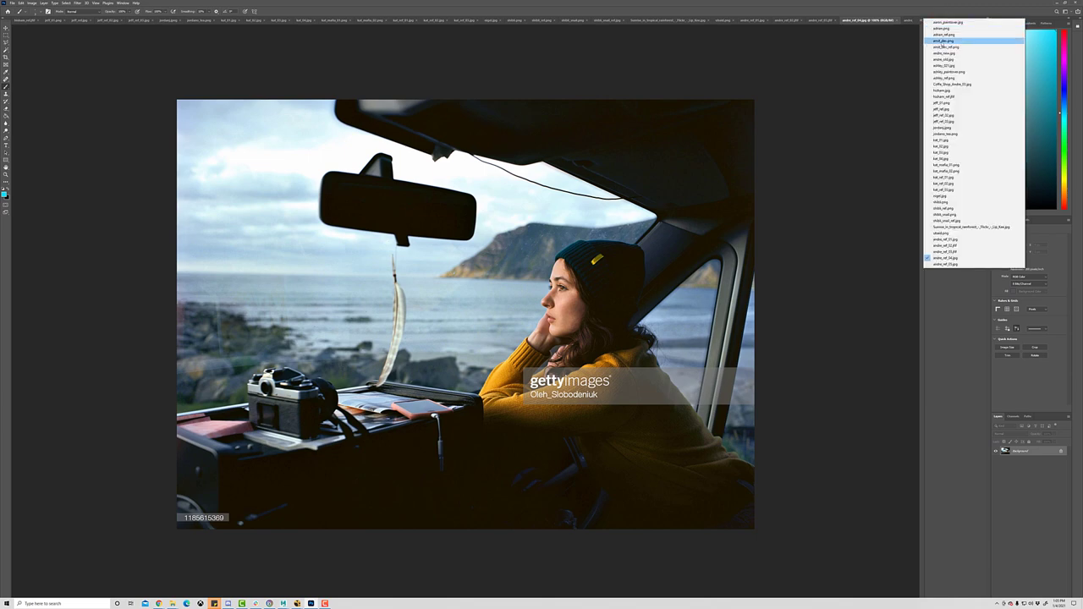
click(943, 53)
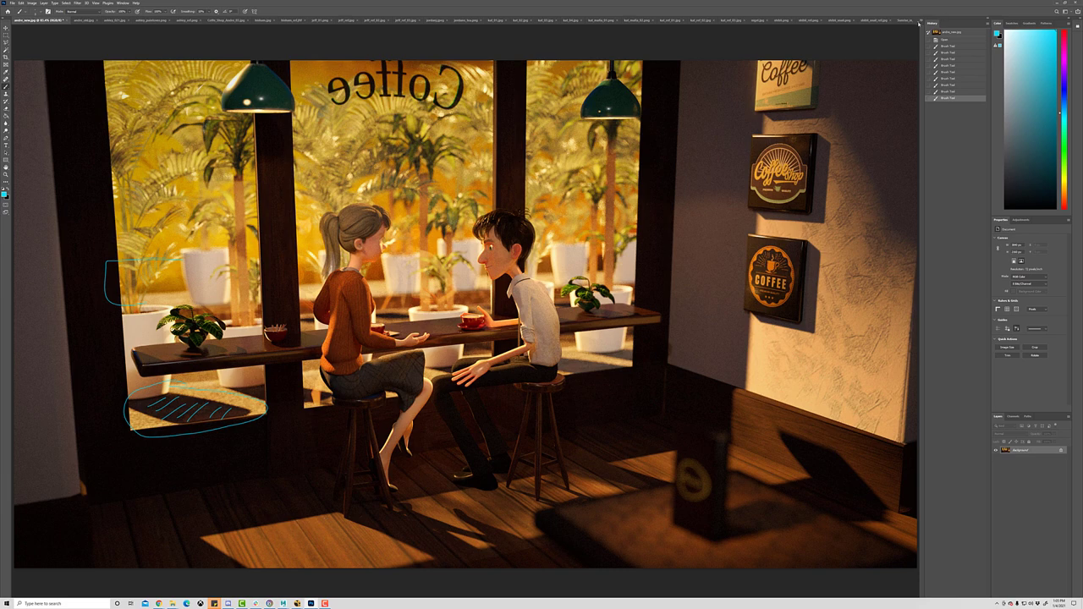
click(921, 21)
click(952, 266)
click(921, 19)
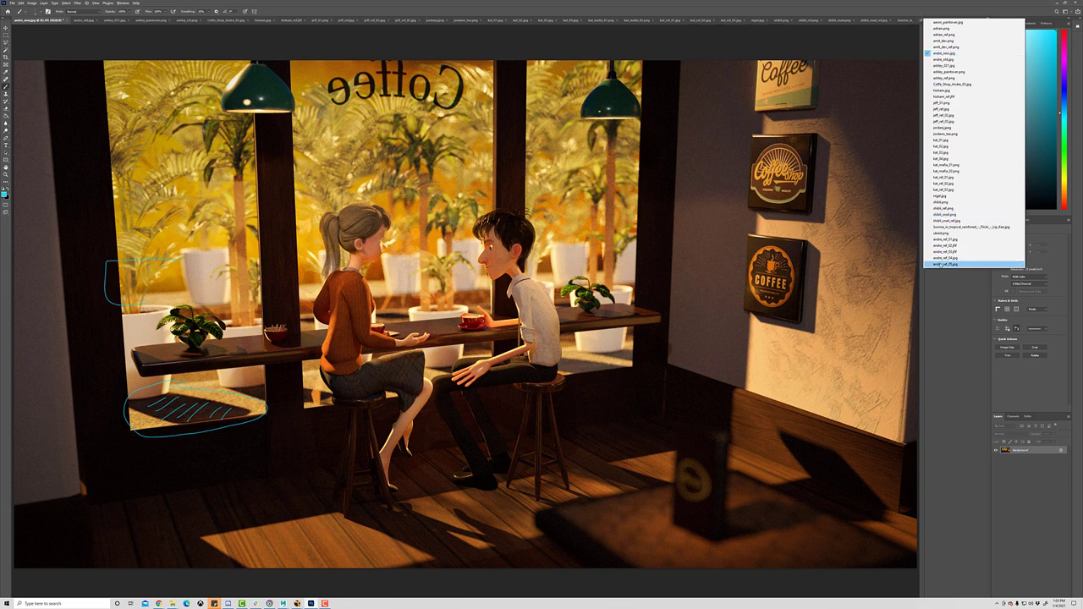
click(952, 261)
key(ctrl+Tab)
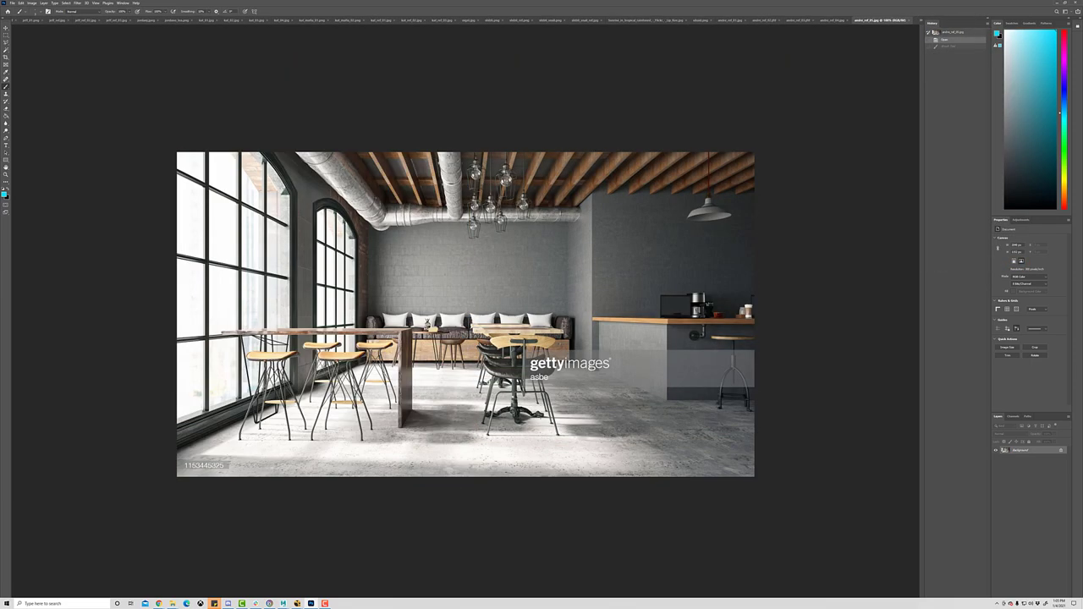
click(921, 21)
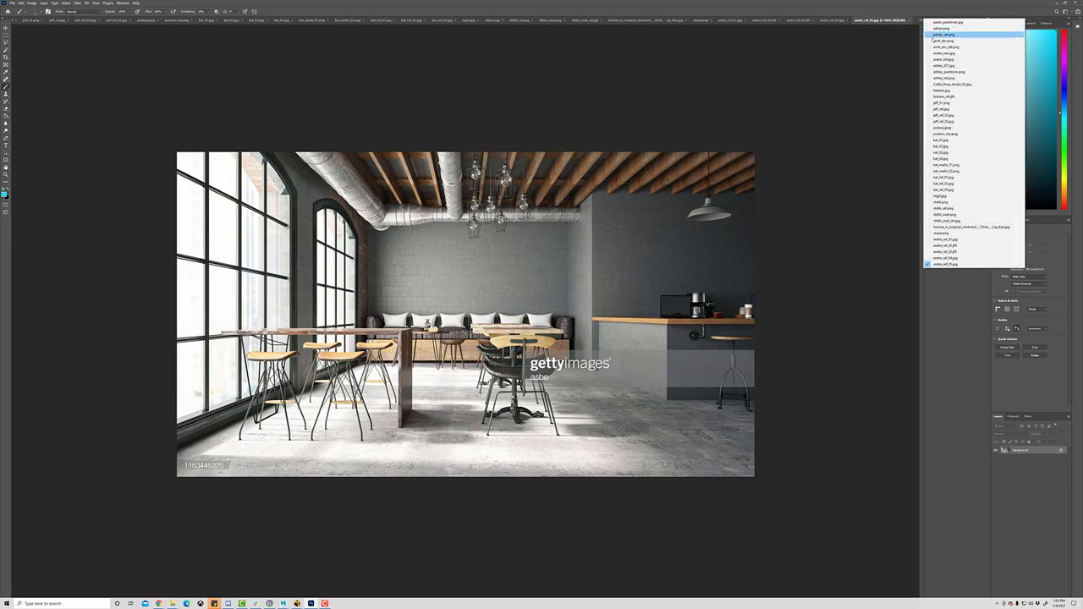
click(948, 53)
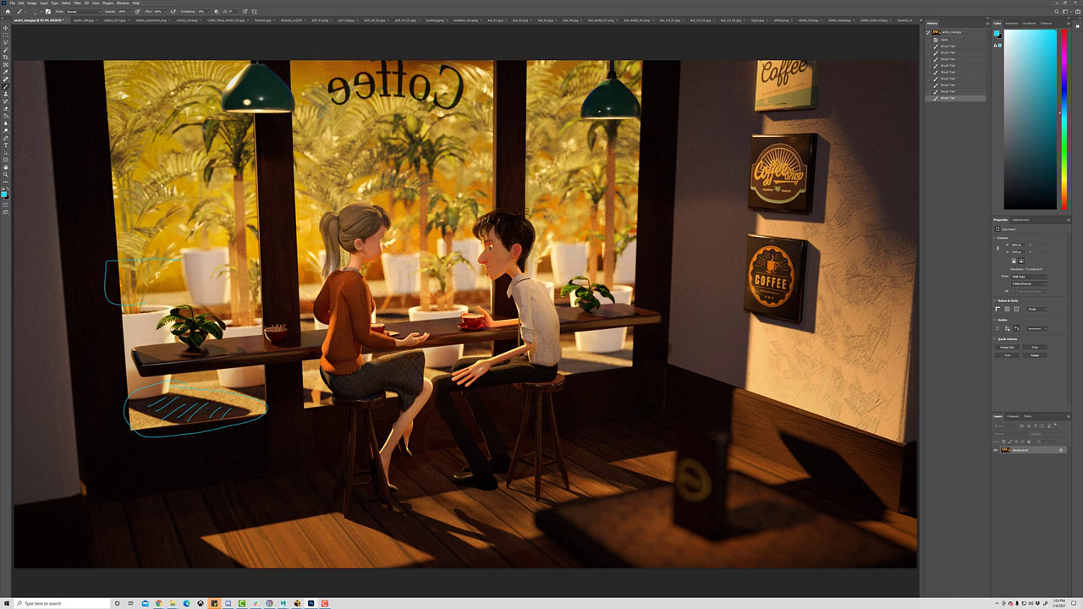
Compare the older and newer coffee shop renders, marking the man's cheek in both and circling his hand on his knee in the newer one.
click(71, 20)
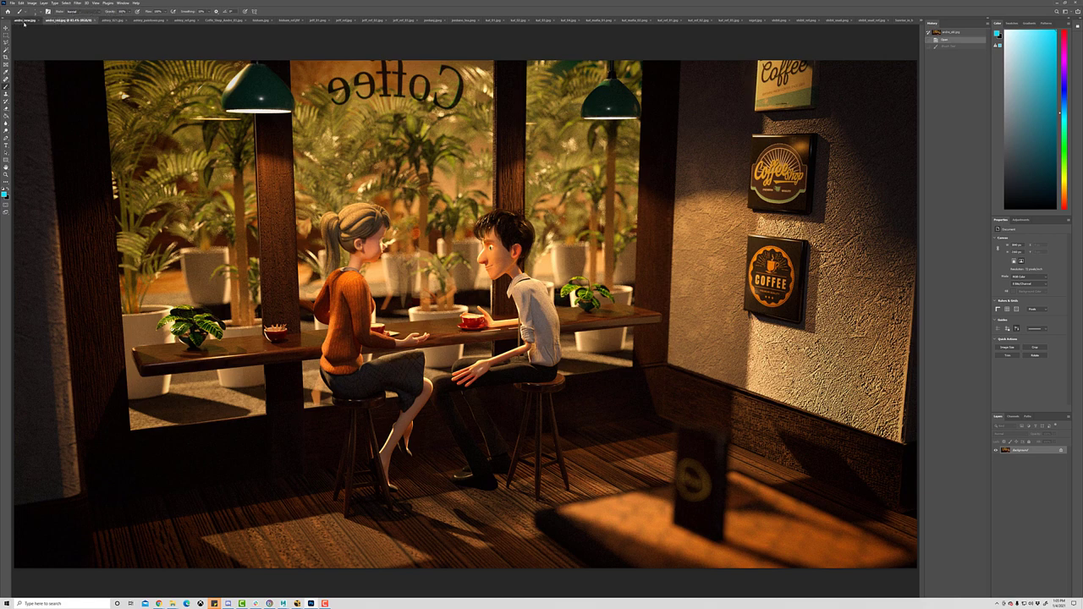
click(28, 20)
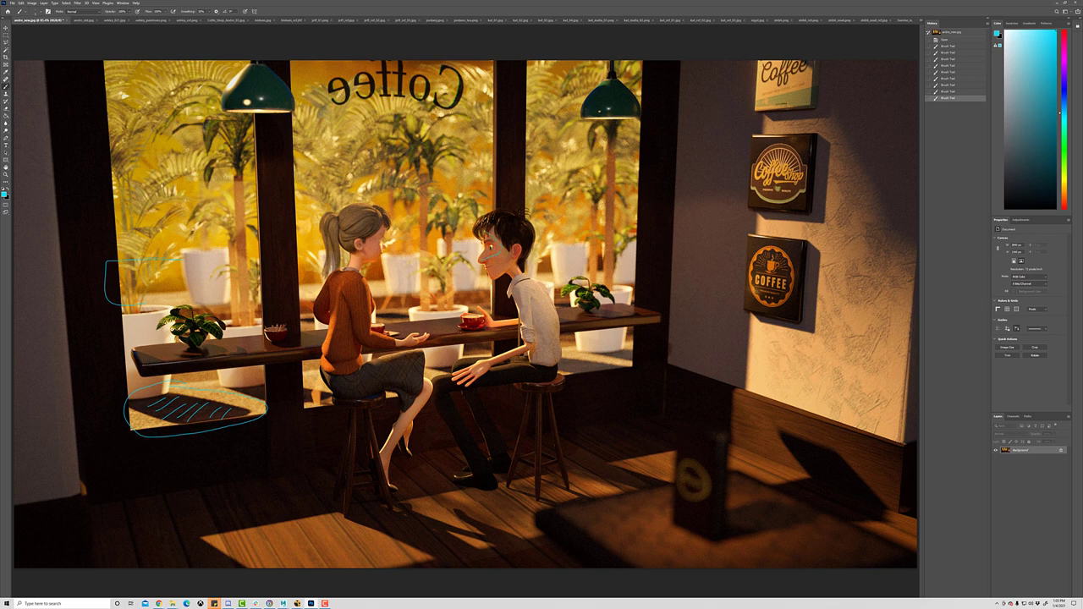
click(84, 19)
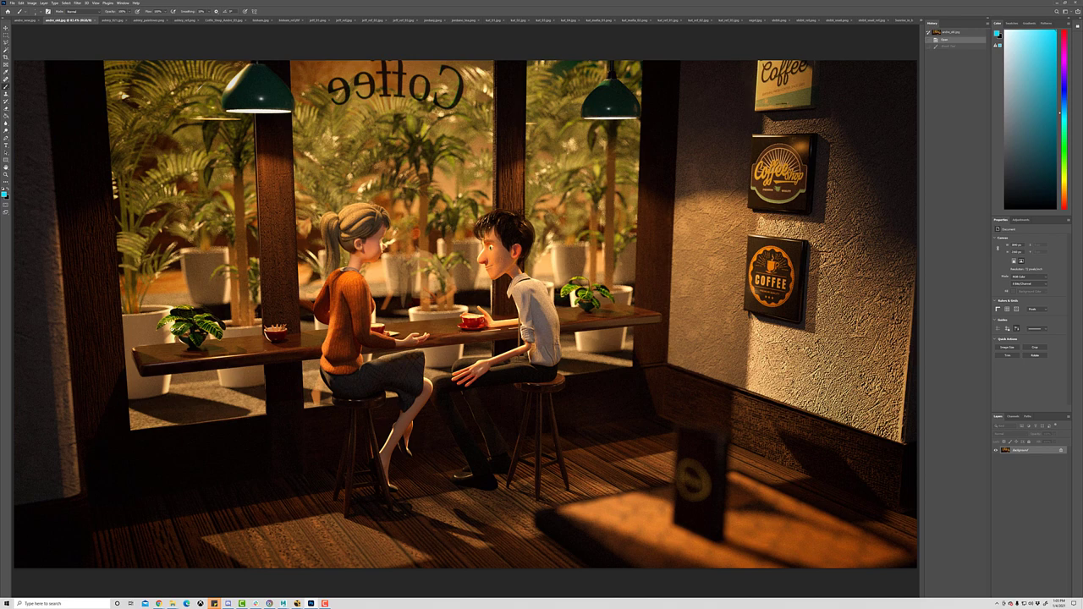
key(ctrl+shift+z)
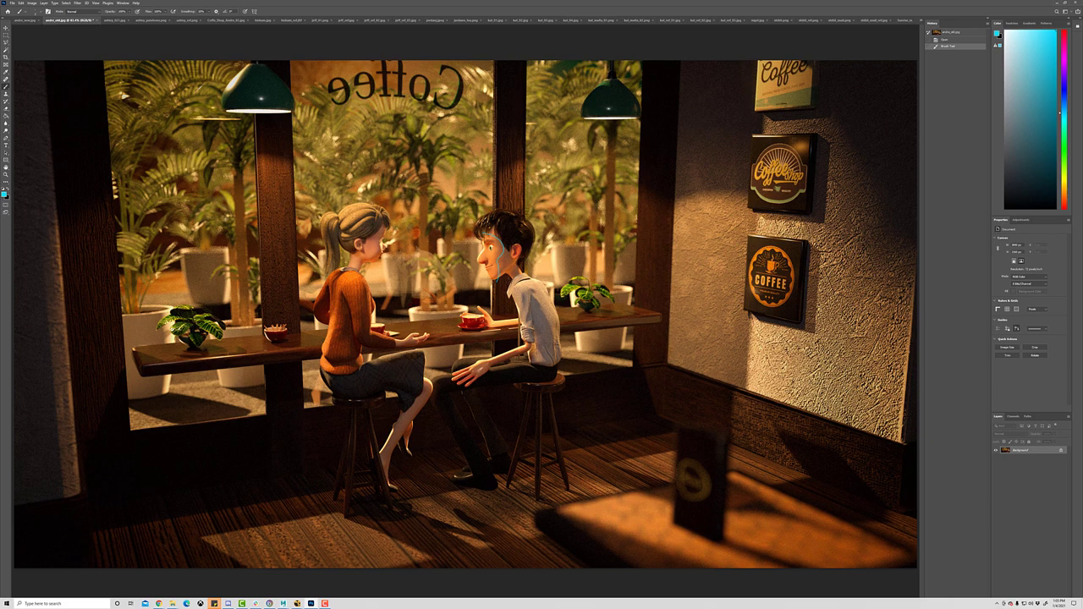
click(30, 19)
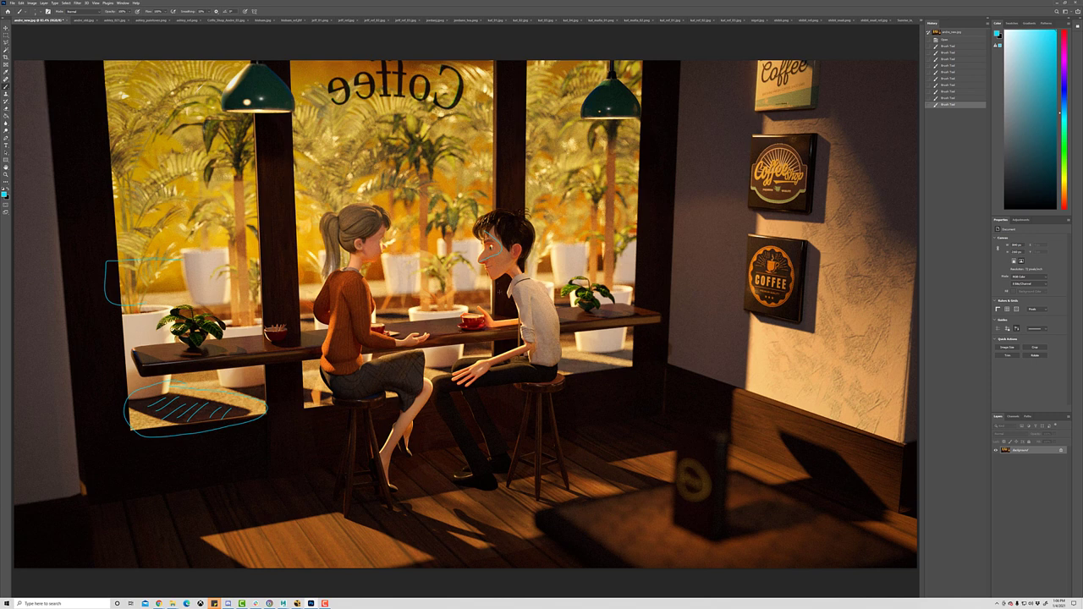
mouse_move(468, 353)
mouse_down()
mouse_move(480, 355)
mouse_move(475, 383)
mouse_up()
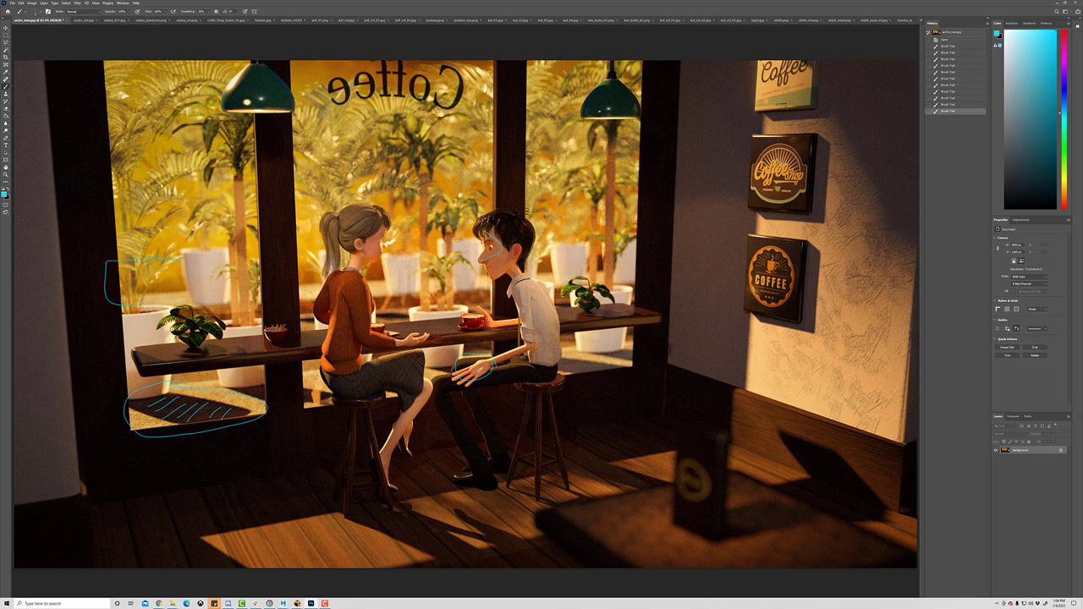
Bring up the dark attic render and examine the foggy film-still reference with its colour palette.
click(117, 19)
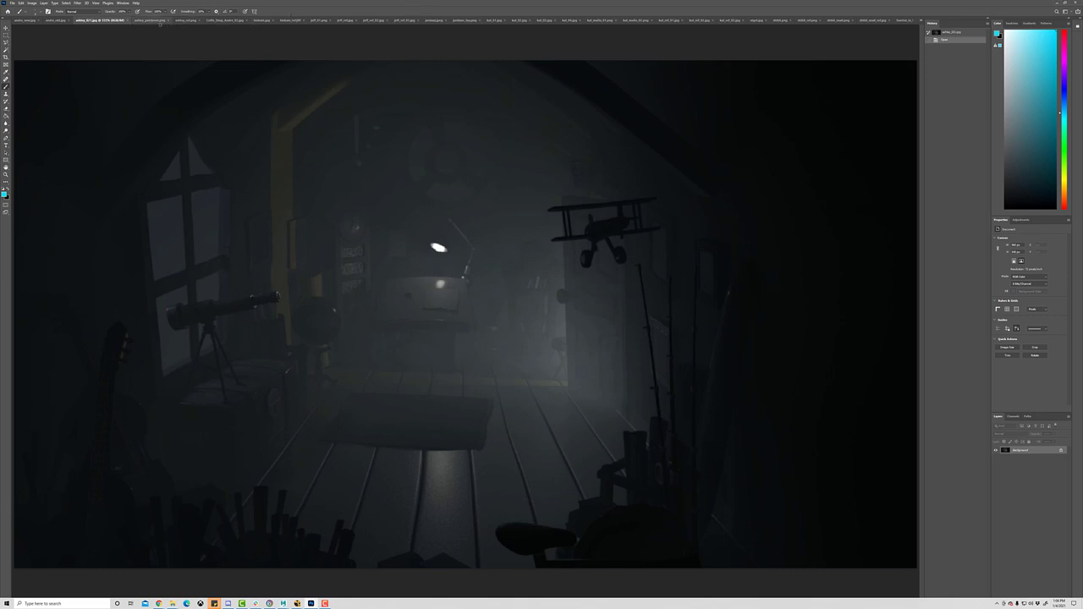
click(183, 20)
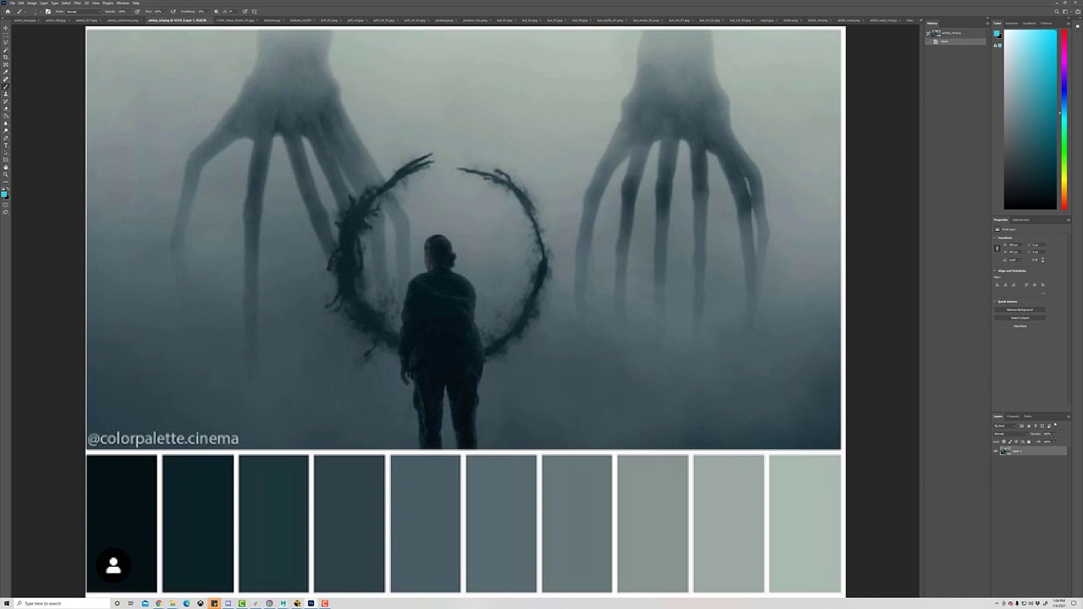
click(129, 21)
On the attic render, draw an arrow pointing at the hanging biplane and circle the glowing desk lamp.
click(89, 20)
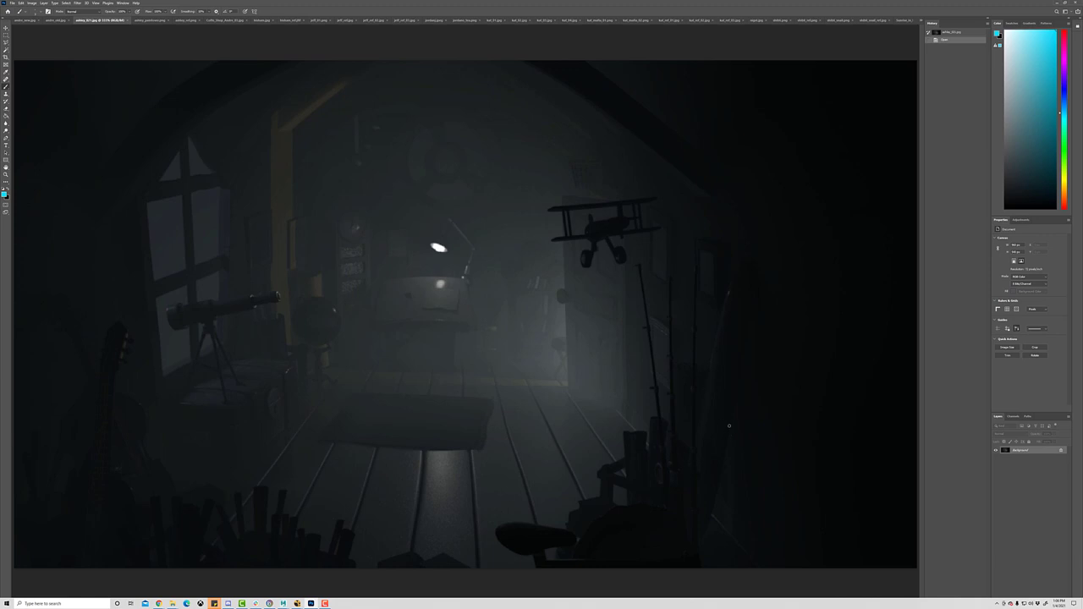
mouse_move(729, 426)
mouse_down()
mouse_move(593, 289)
mouse_move(591, 313)
mouse_move(647, 306)
mouse_up()
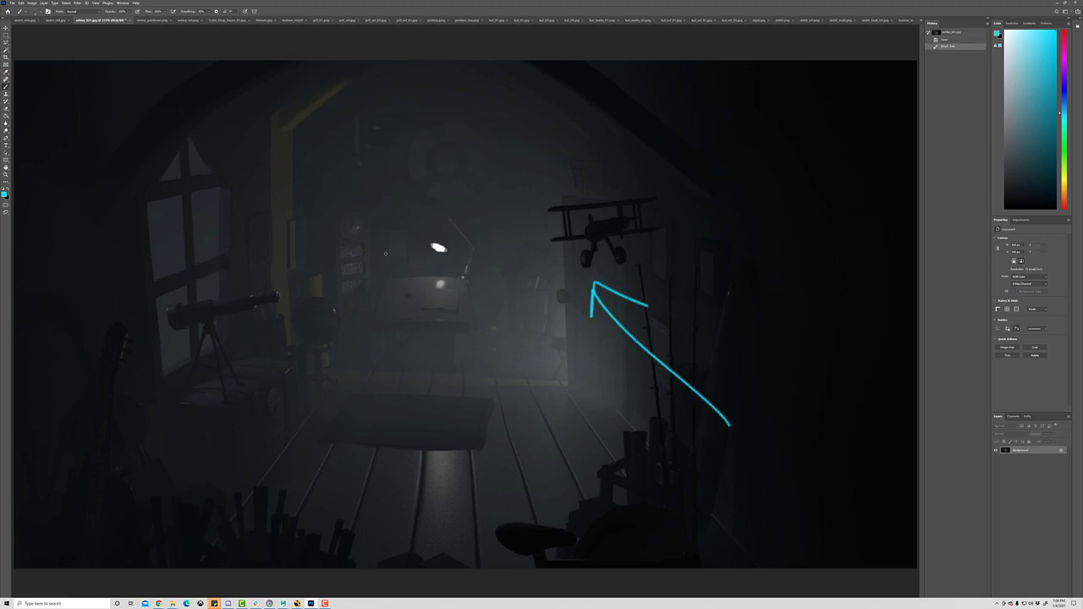
mouse_move(448, 201)
mouse_down()
mouse_move(462, 292)
mouse_move(477, 212)
mouse_move(421, 263)
mouse_move(488, 246)
mouse_move(396, 275)
mouse_move(495, 266)
mouse_up()
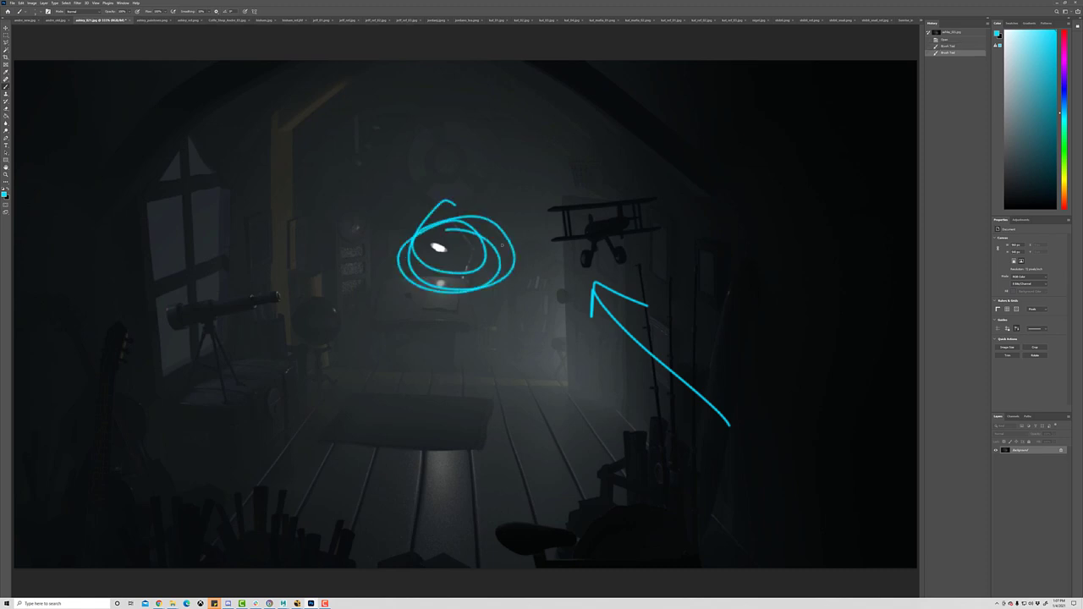
Compare the annotated attic render with the living room paintover sheet and the foggy film-still reference.
click(154, 19)
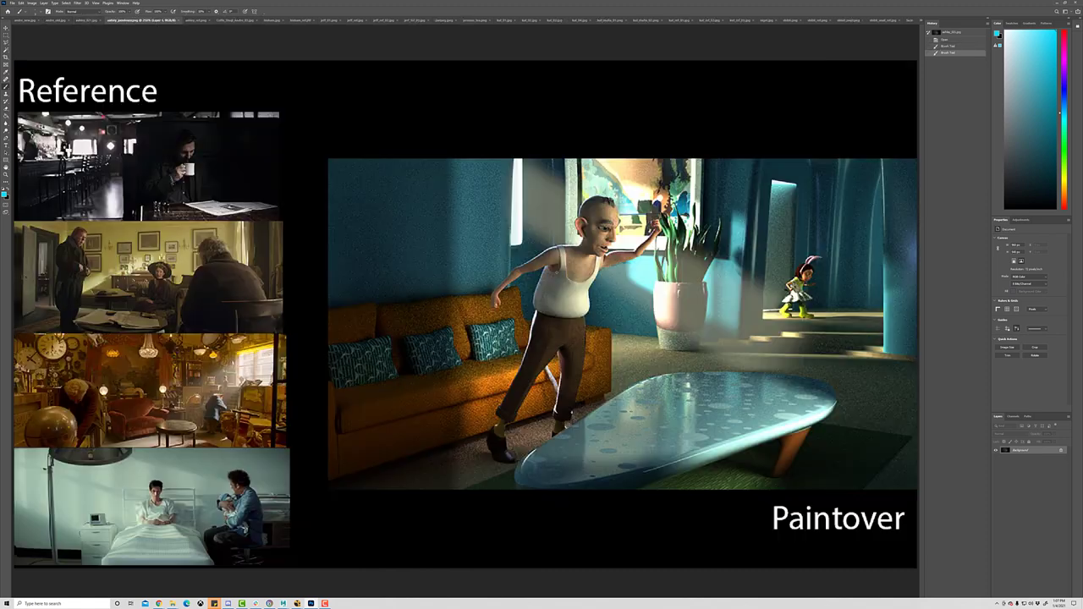
click(206, 20)
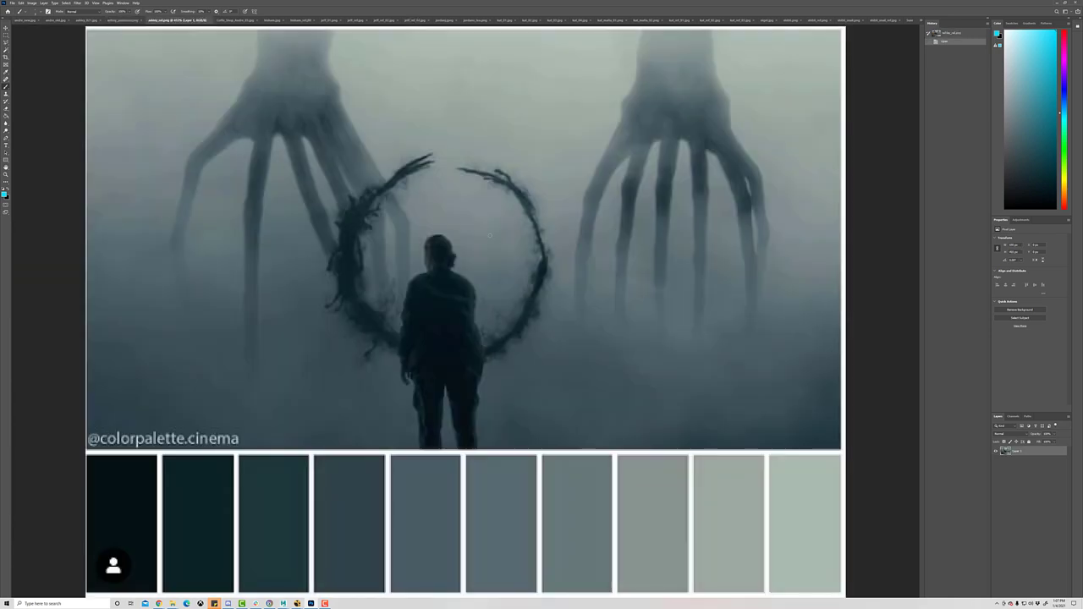
click(90, 20)
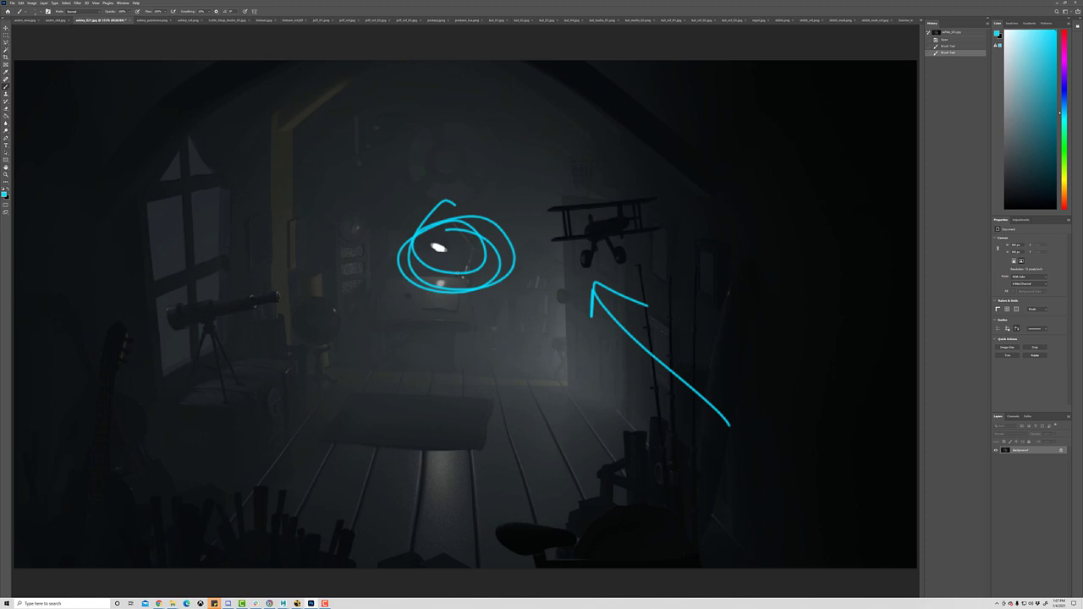
Undo the circle around the lamp, and copy a rectangular area around the lamp onto a new layer.
key(ctrl+z)
key(m)
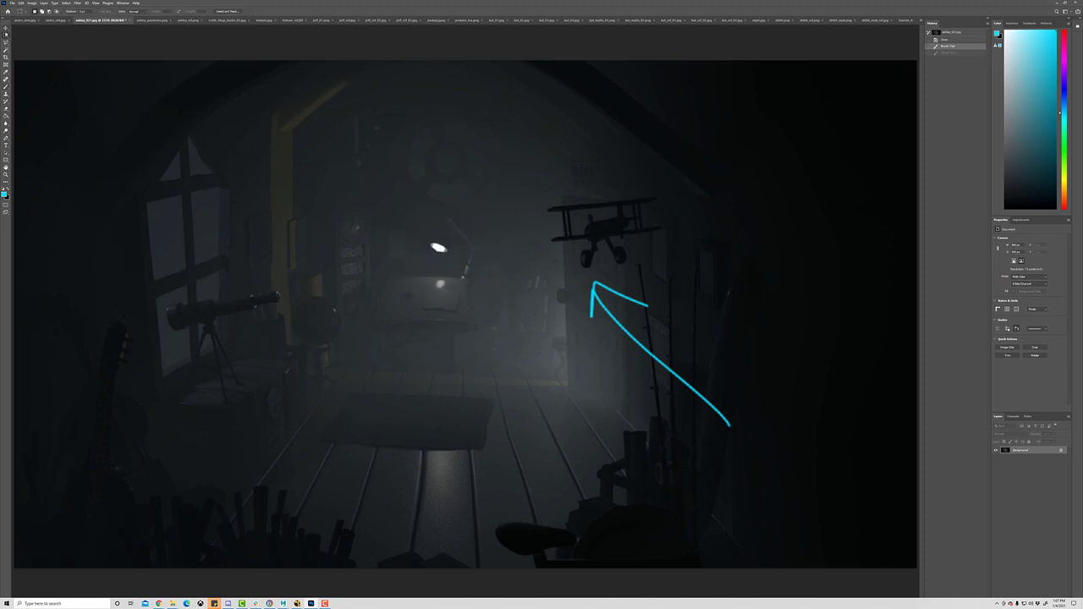
mouse_move(407, 190)
mouse_down()
mouse_move(499, 321)
mouse_move(505, 305)
mouse_up()
click(364, 174)
drag(365, 174, 530, 345)
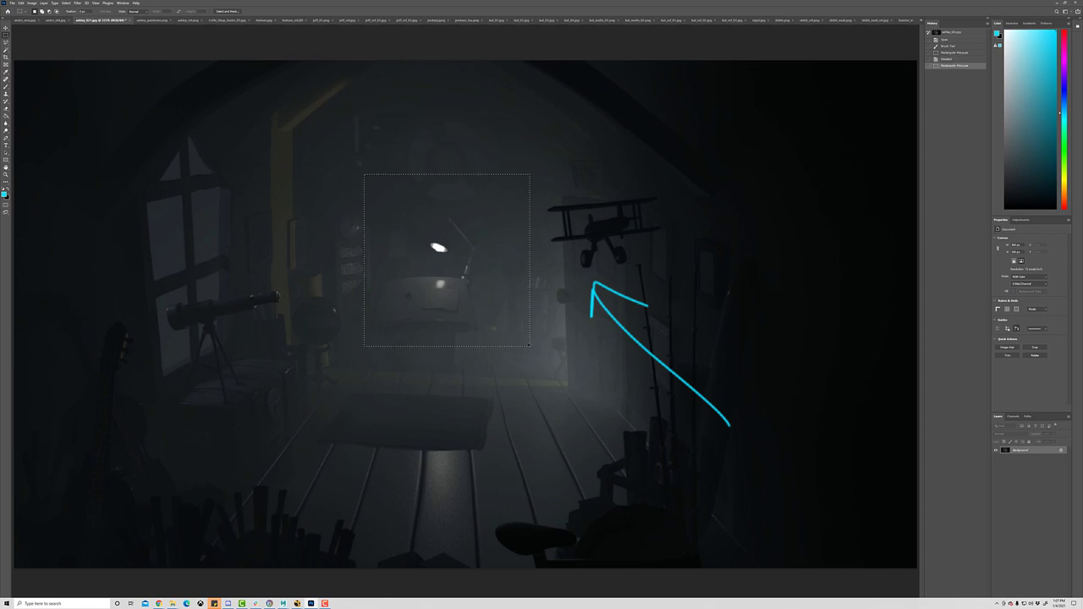
key(ctrl+c)
key(ctrl+v)
Brighten the copied lamp patch strongly with Levels by lowering the white input level.
key(ctrl+l)
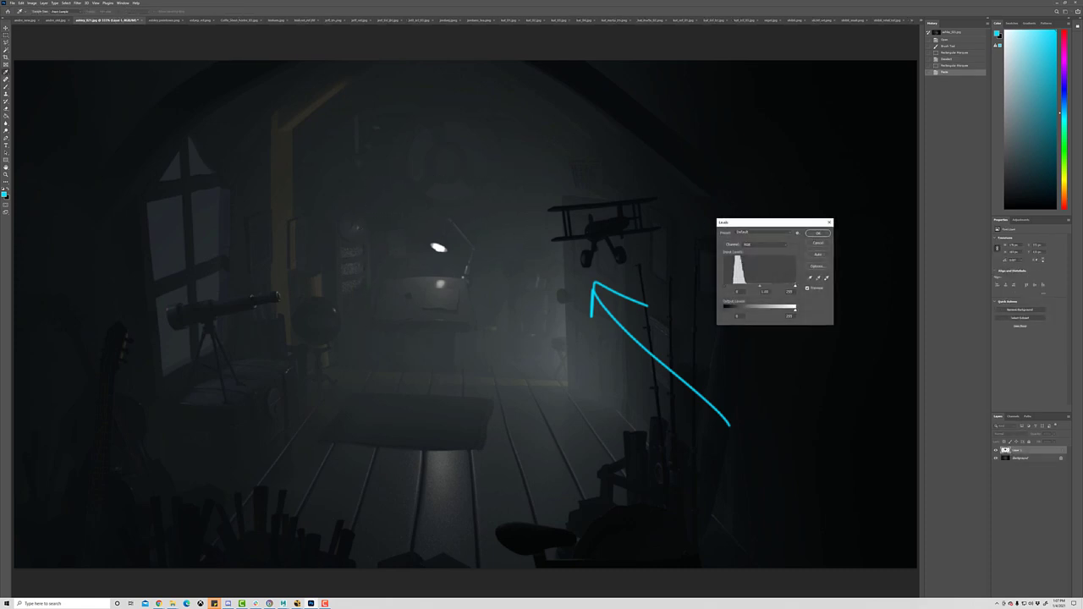
mouse_move(764, 289)
mouse_down()
mouse_move(727, 288)
mouse_move(783, 289)
mouse_move(745, 290)
mouse_up()
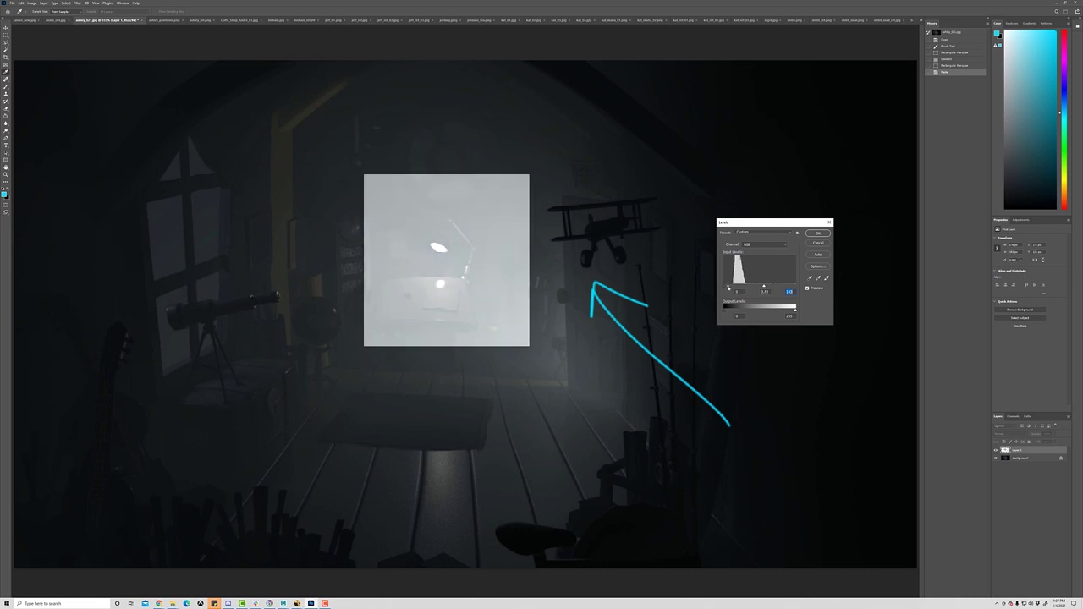
click(817, 233)
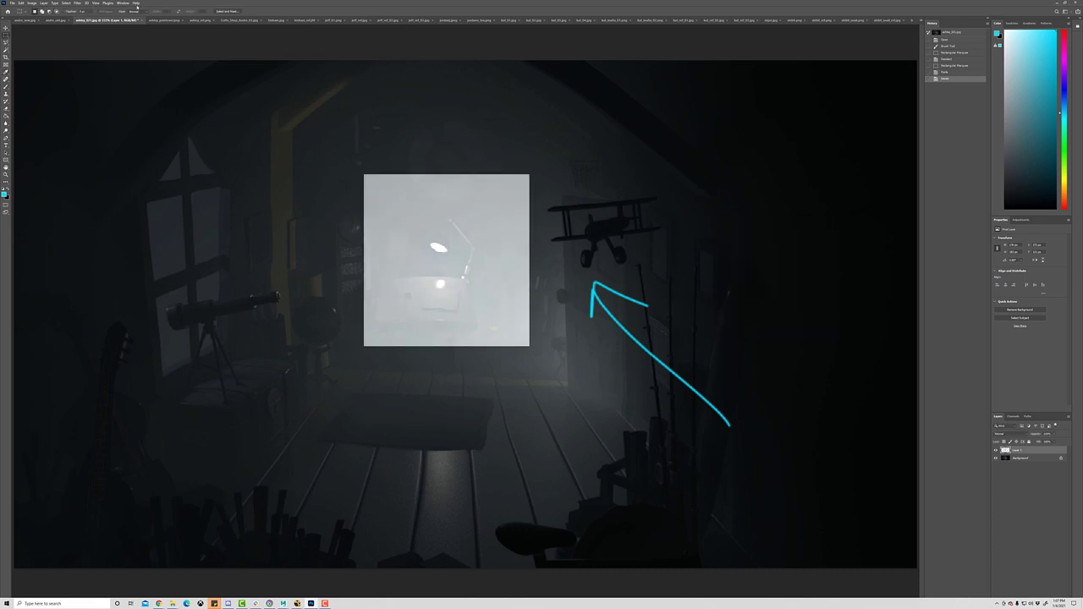
Apply a strong Gaussian Blur to the brightened lamp patch so its square edges dissolve into a soft round glow.
click(77, 3)
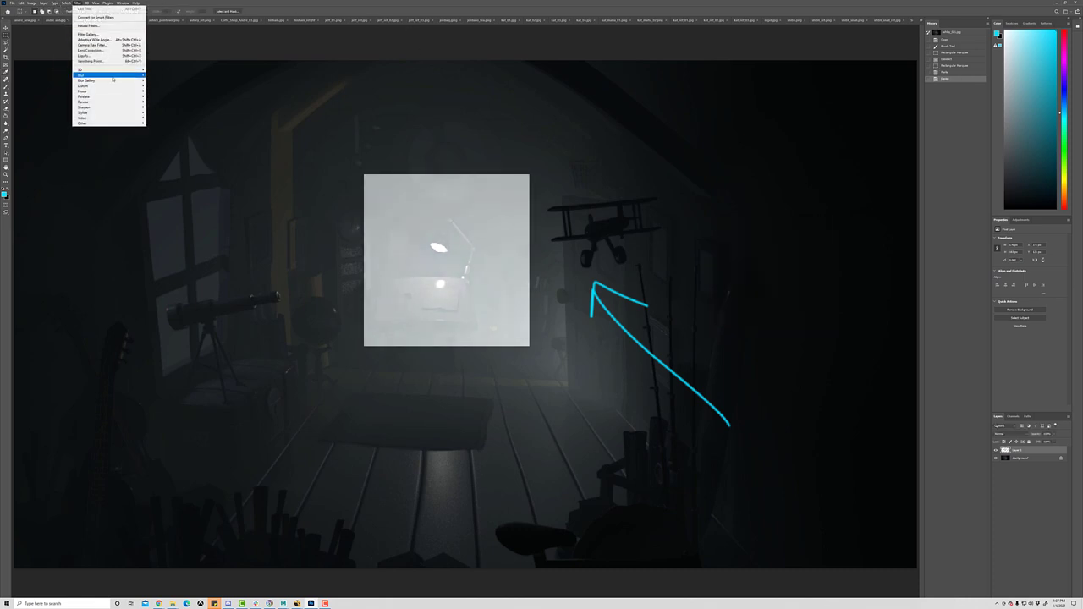
mouse_move(110, 76)
click(160, 96)
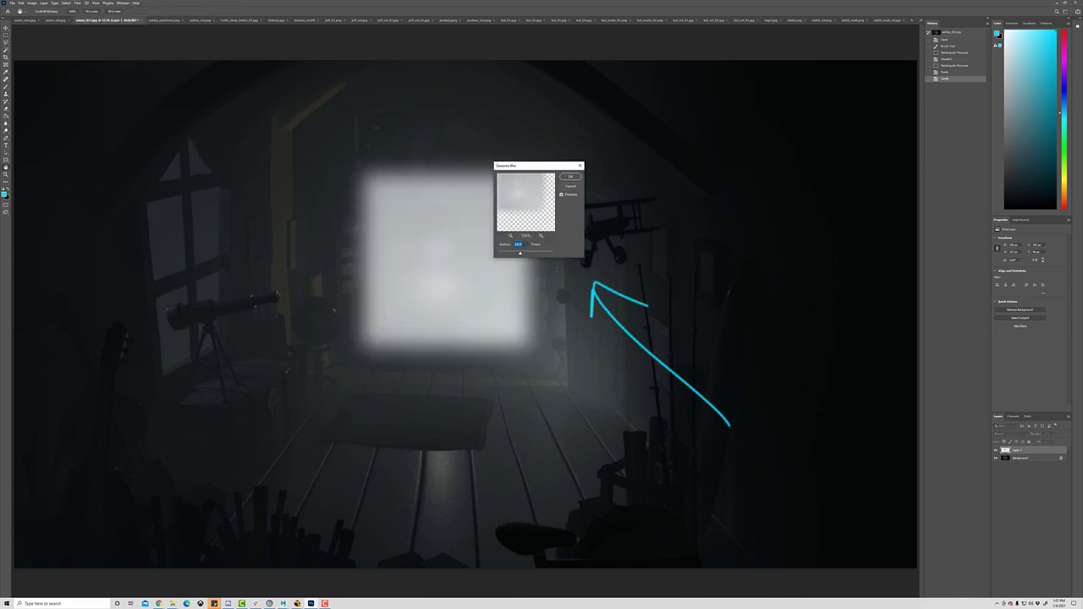
drag(537, 257, 527, 254)
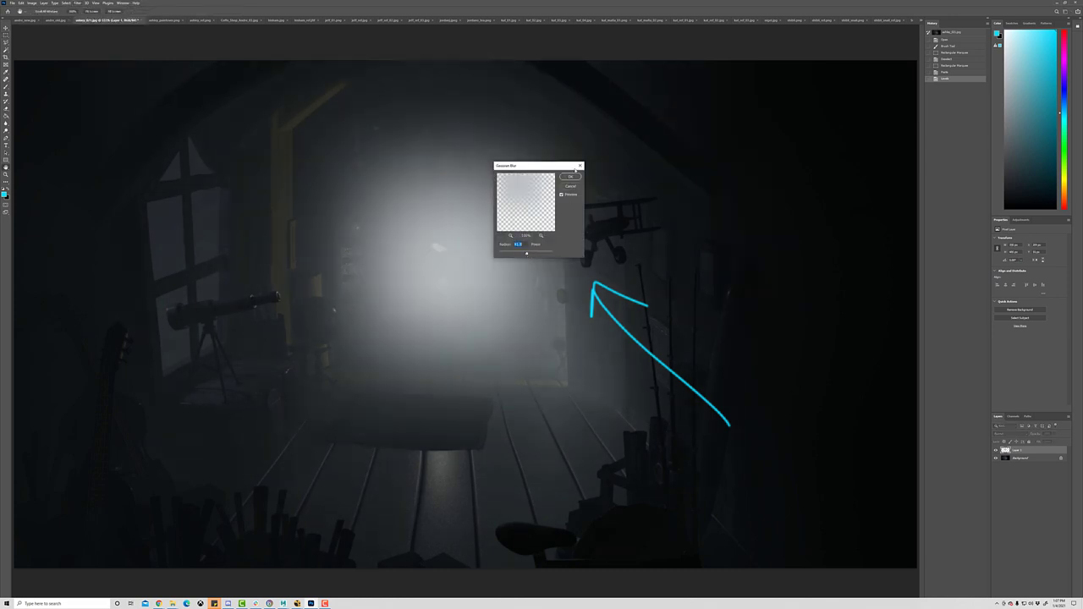
click(572, 176)
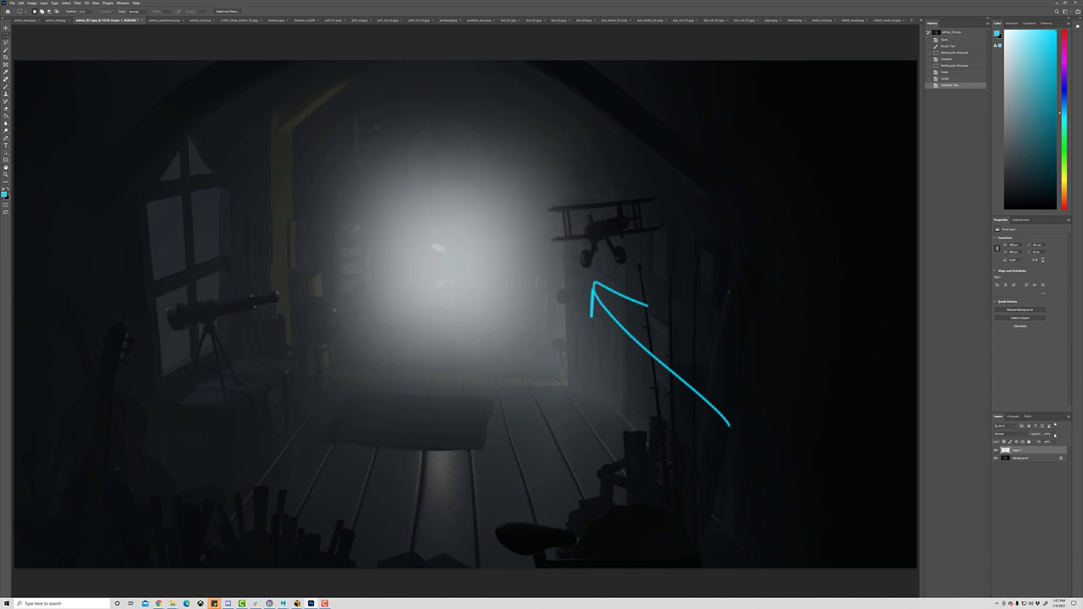
Blend the glow layer in Screen mode and reduce its opacity, comparing the render with and without the glow.
click(1004, 434)
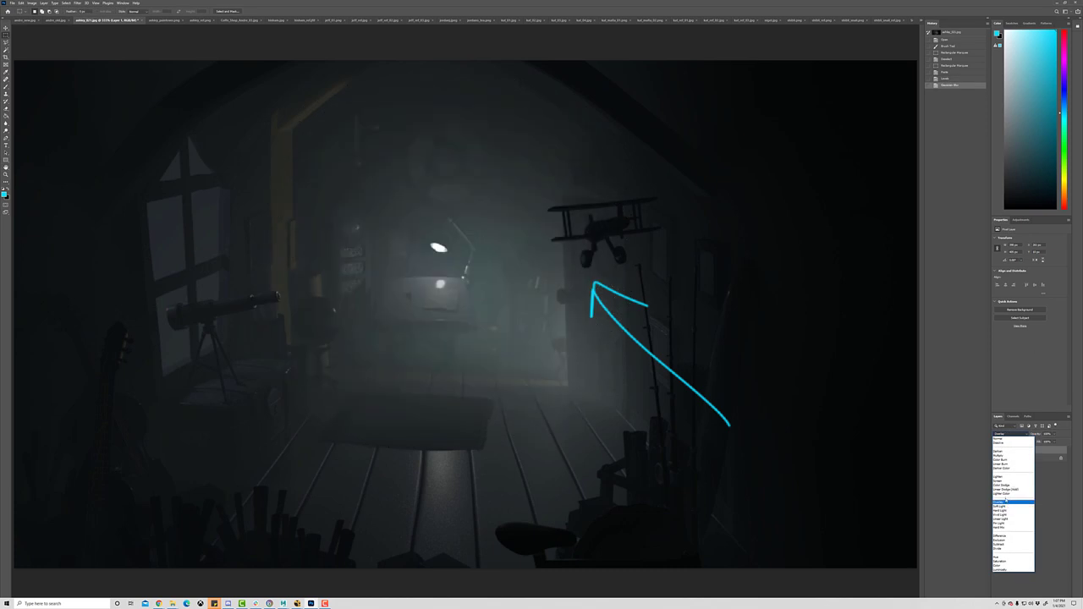
click(1007, 482)
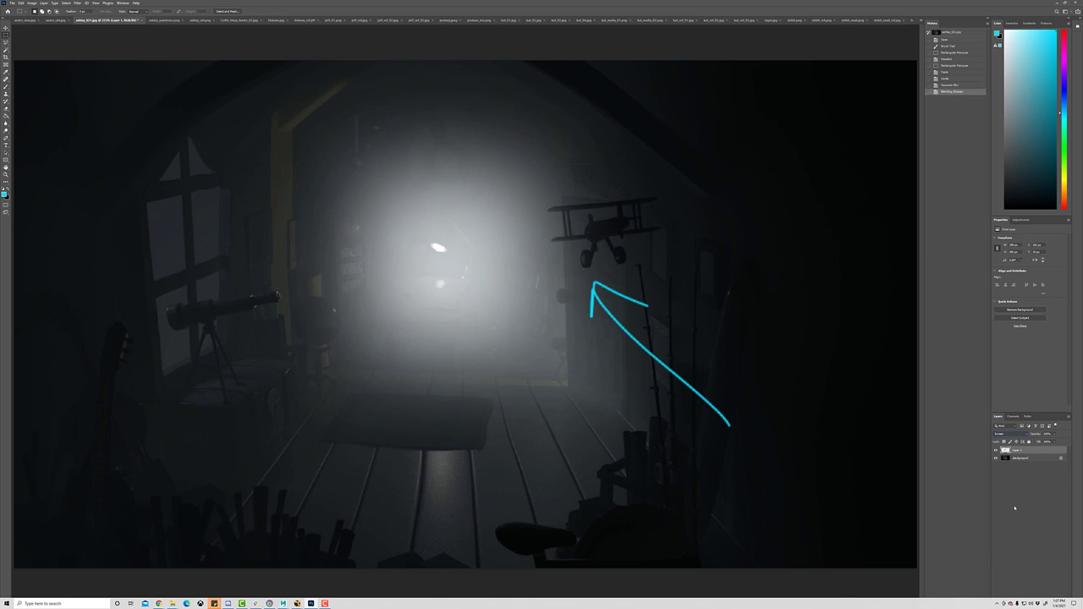
click(1056, 435)
drag(1044, 441, 1037, 442)
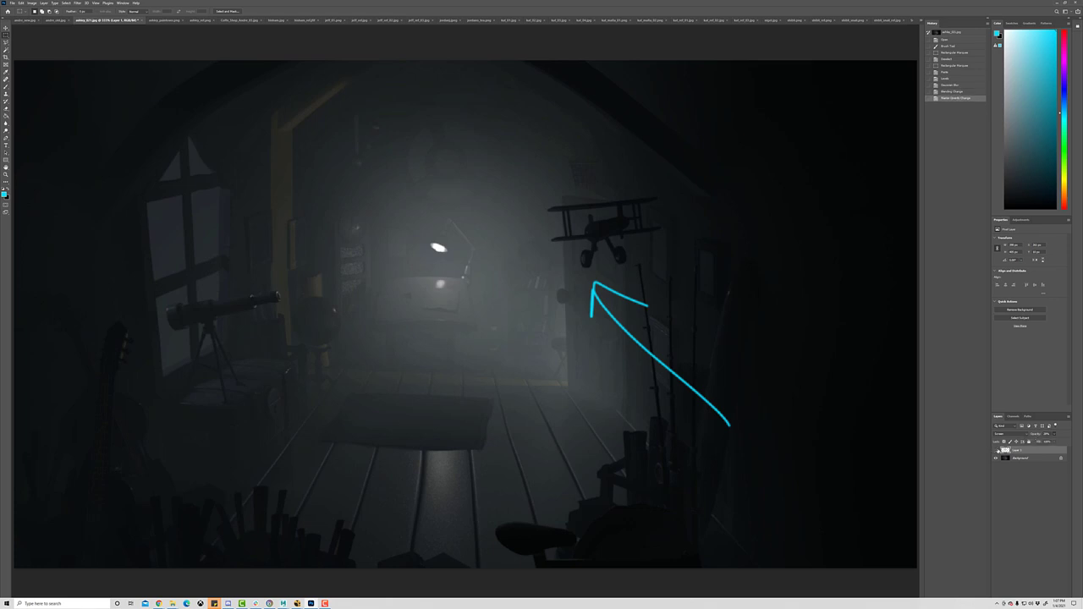
click(996, 451)
click(997, 450)
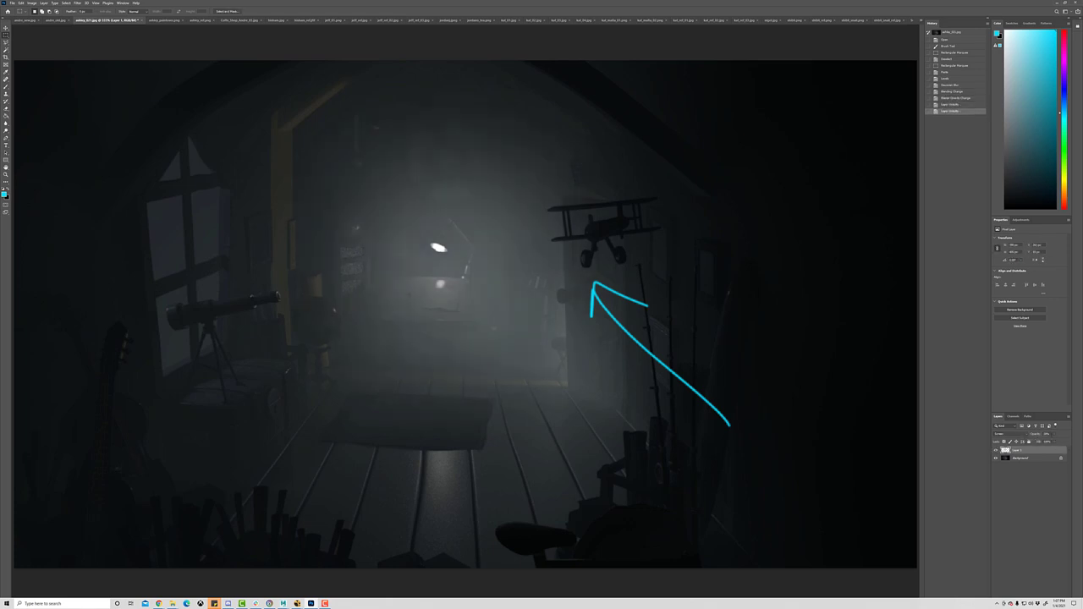
drag(1054, 437, 1054, 441)
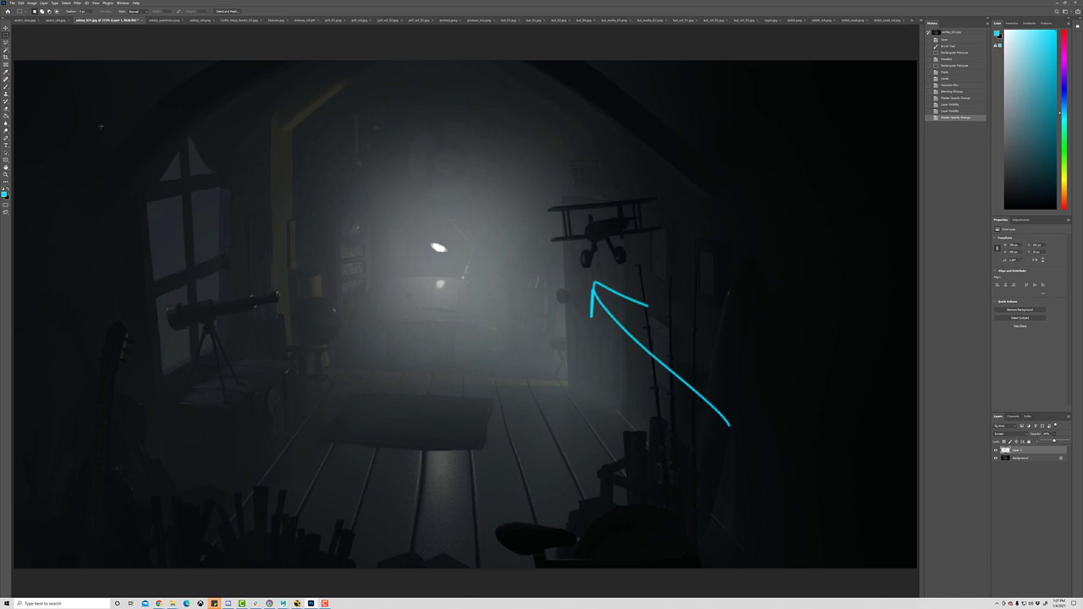
key(Return)
Copy a small rectangle around the lamp bulb from the Background and paste it onto new layers.
click(1041, 459)
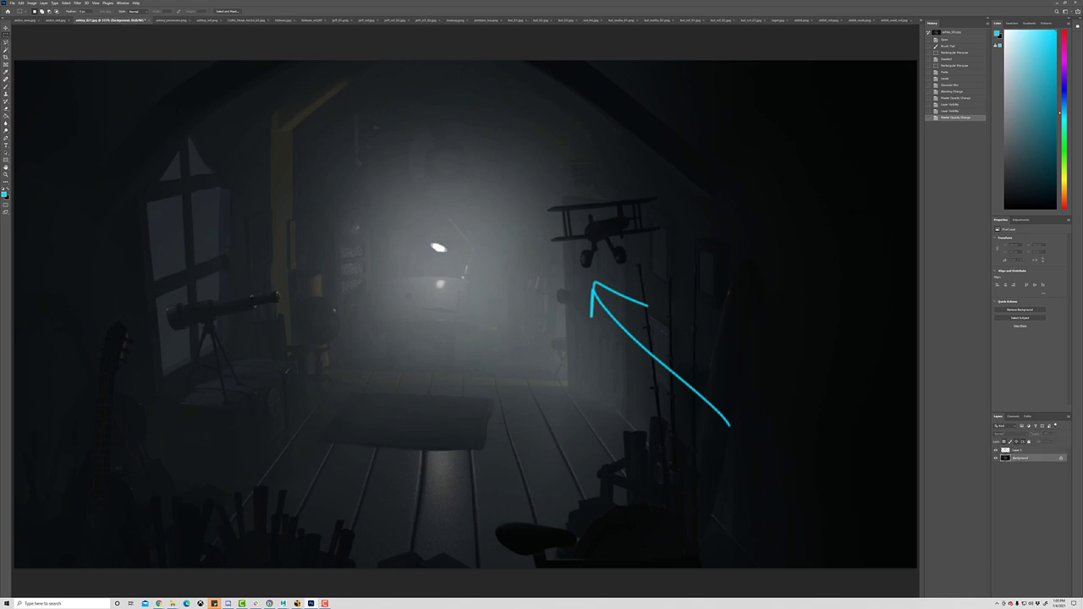
mouse_move(416, 224)
mouse_down()
mouse_move(457, 246)
mouse_move(467, 276)
mouse_up()
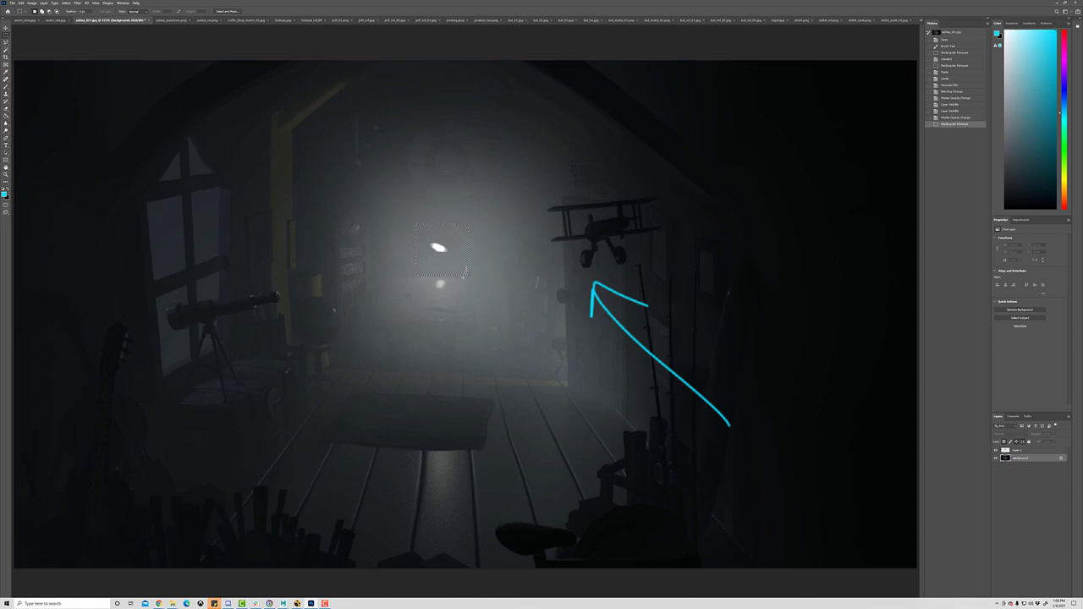
key(ctrl+c)
key(ctrl+v)
key(ctrl+v)
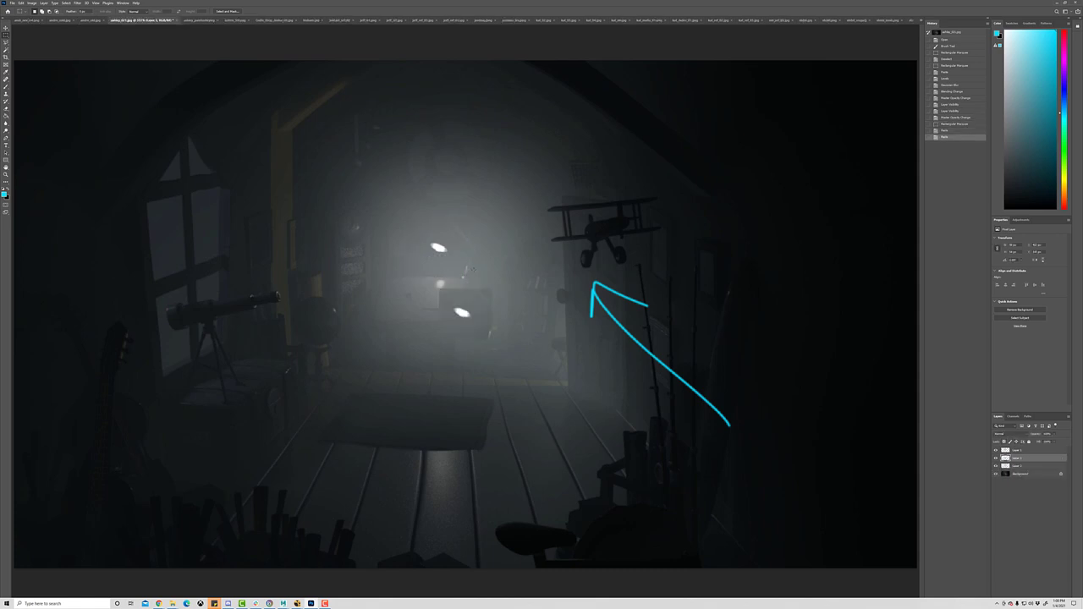
Bring the pasted bulb patch above the glow layer and move it over the original lamp.
click(6, 26)
drag(499, 393, 437, 247)
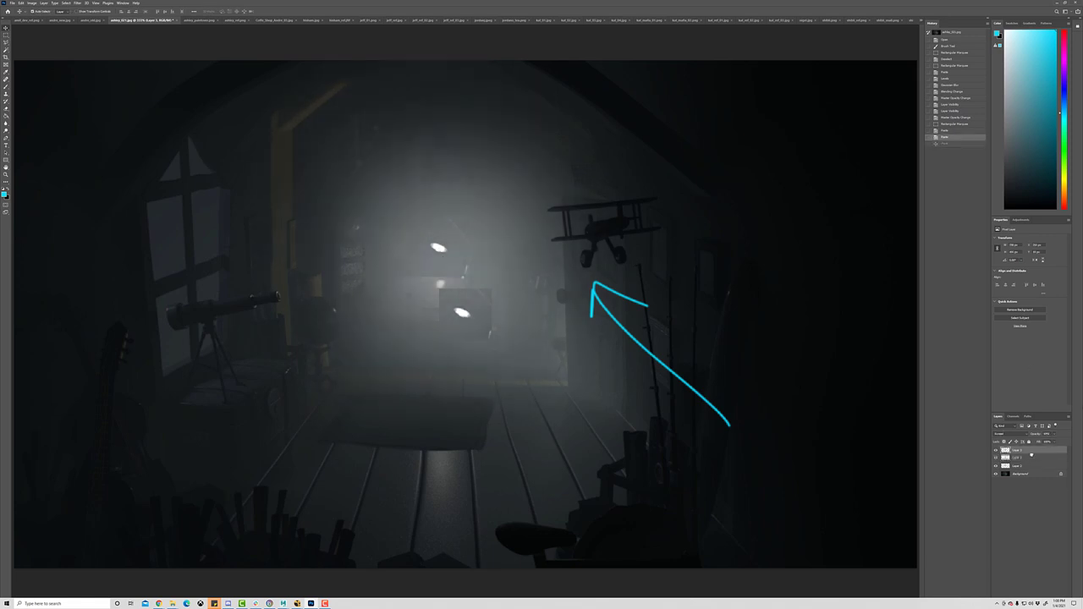
key(shift+alt+n)
drag(474, 314, 447, 251)
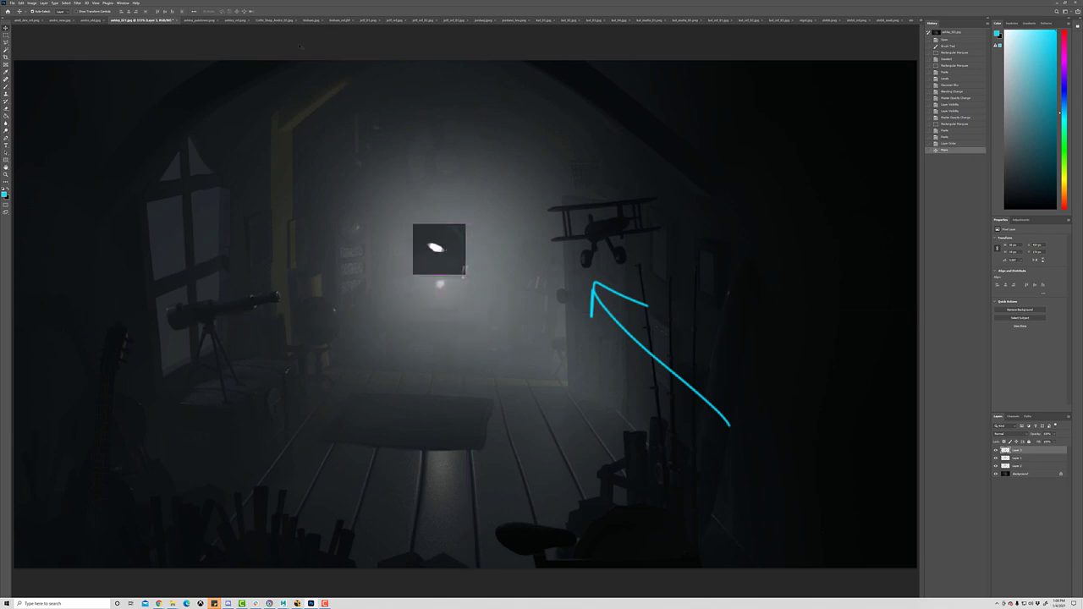
Soften the small bulb patch with a Gaussian Blur at a smaller radius than the large glow.
click(95, 4)
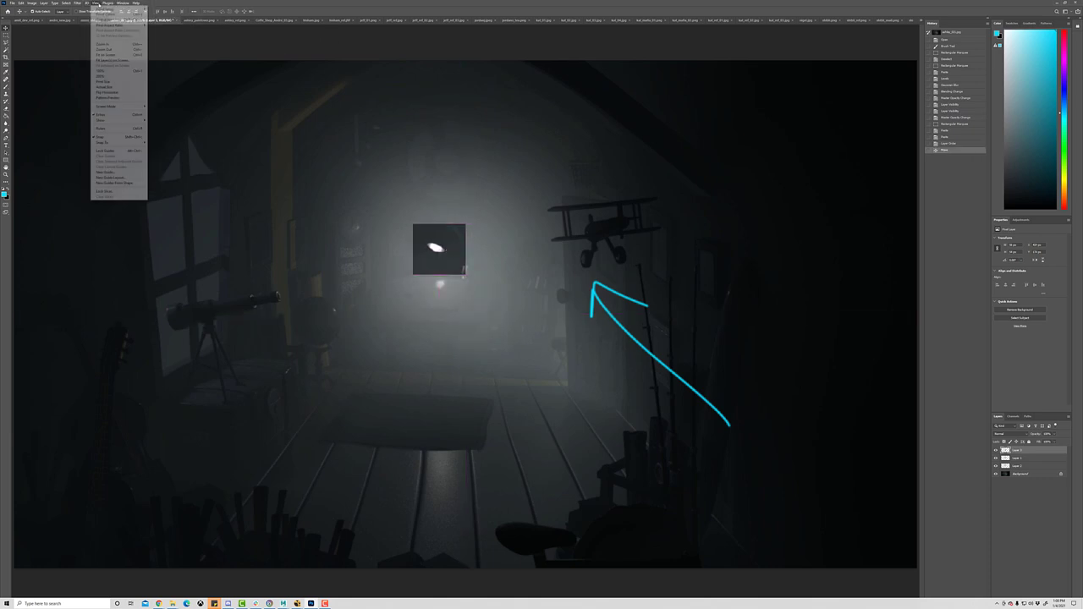
mouse_move(77, 4)
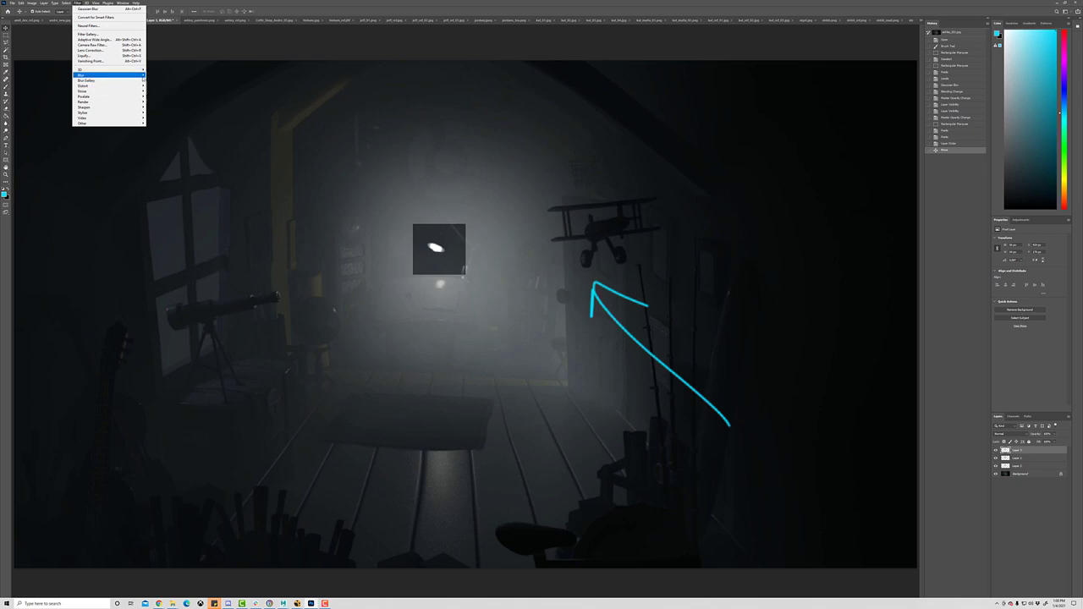
mouse_move(102, 75)
click(159, 95)
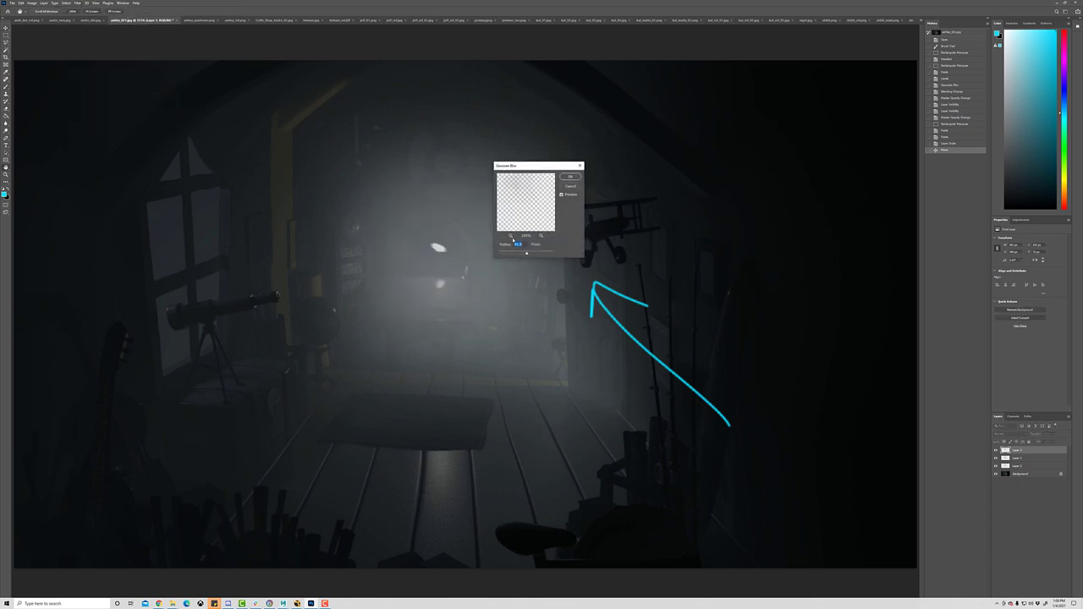
drag(526, 255, 522, 255)
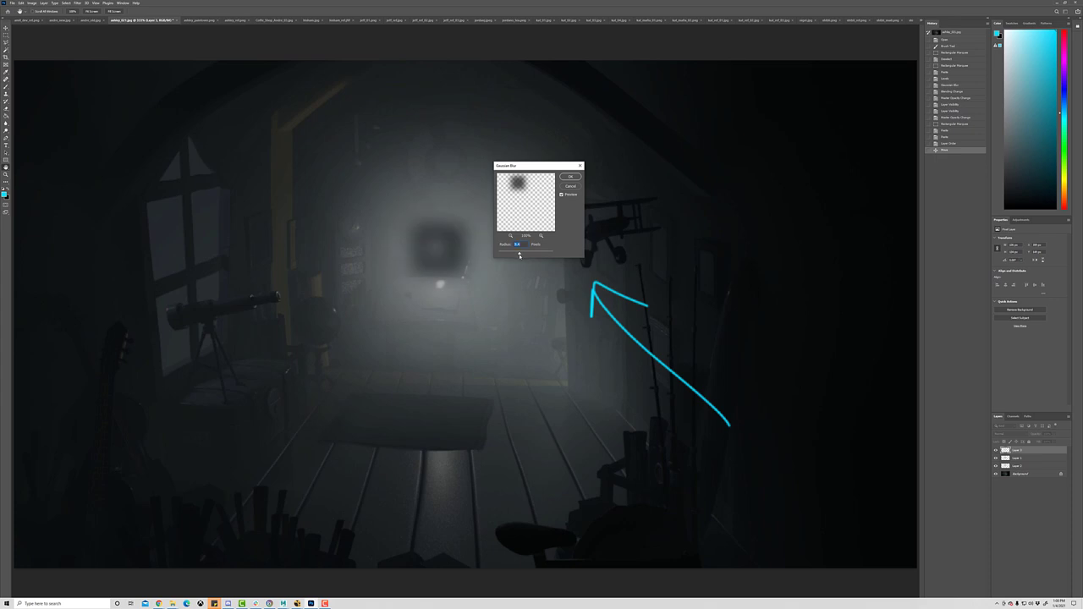
click(569, 178)
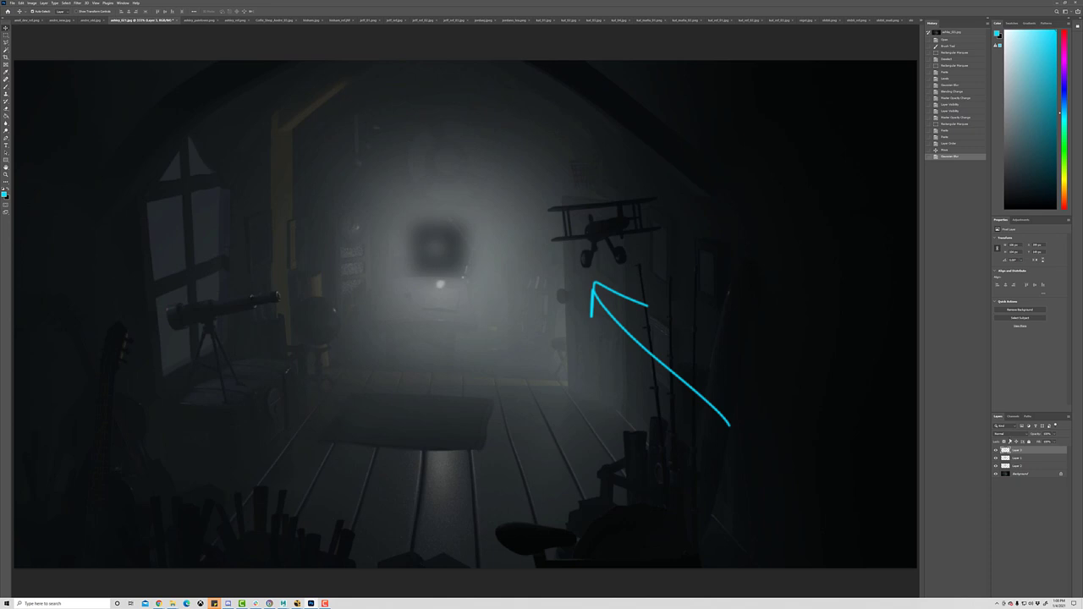
Set the blurred bulb patch to Screen mode and compare the attic render with and without the added glow.
click(1010, 434)
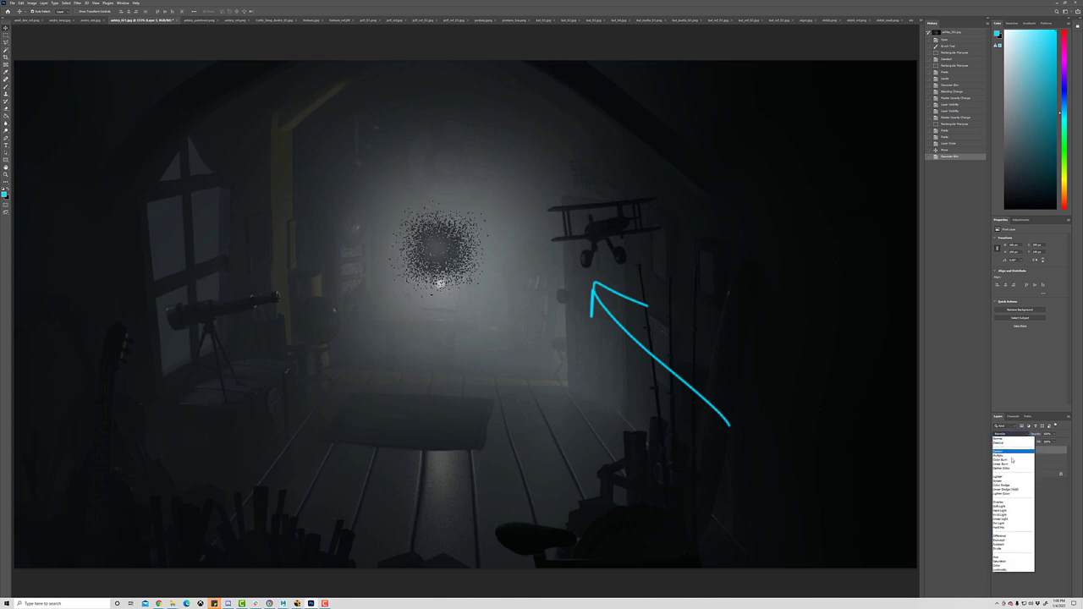
click(1013, 482)
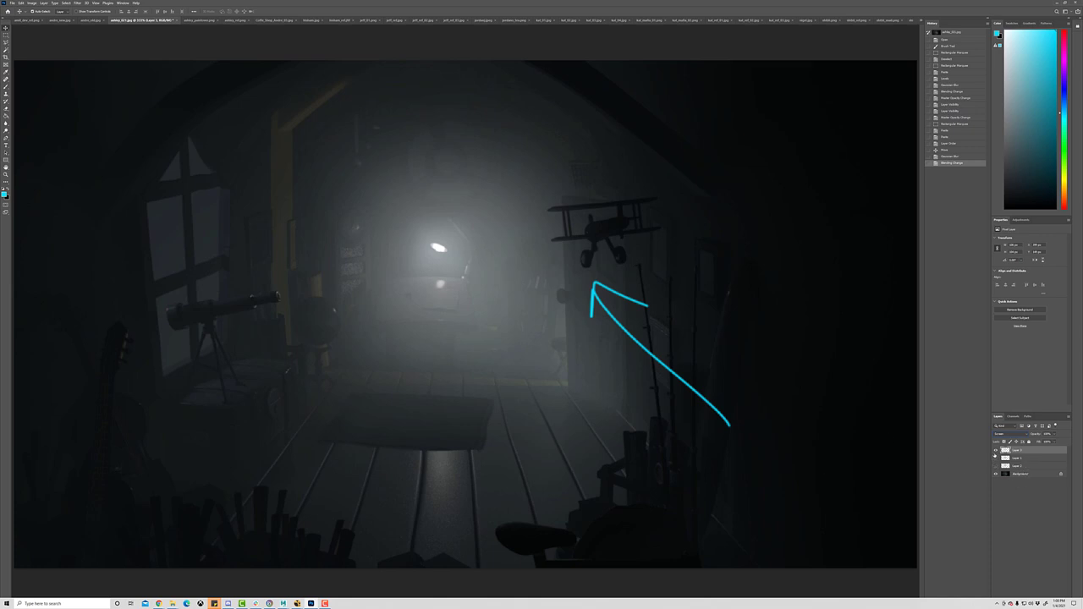
click(996, 450)
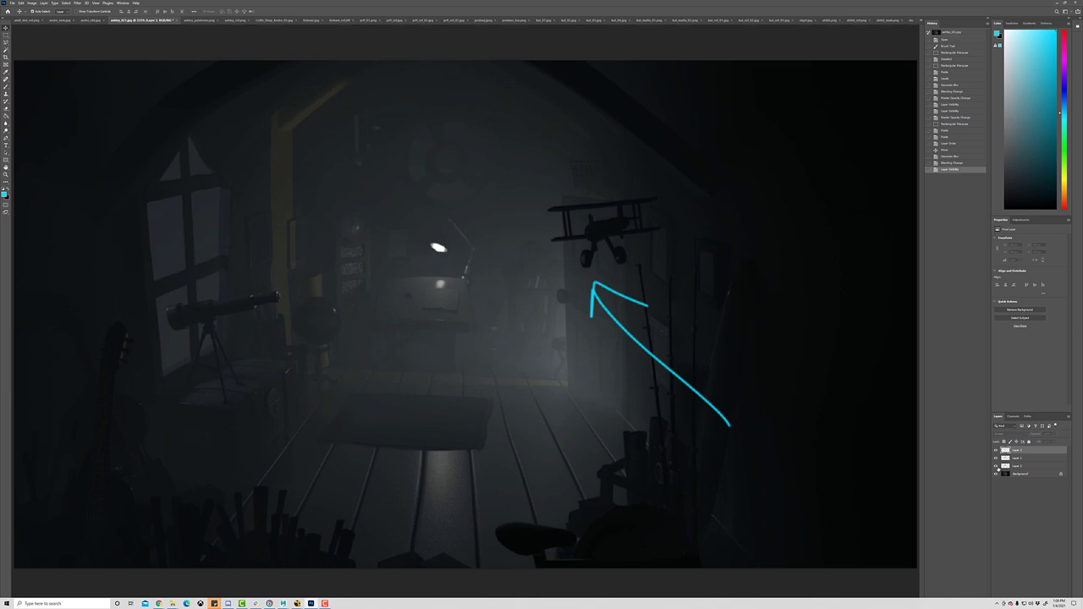
click(996, 450)
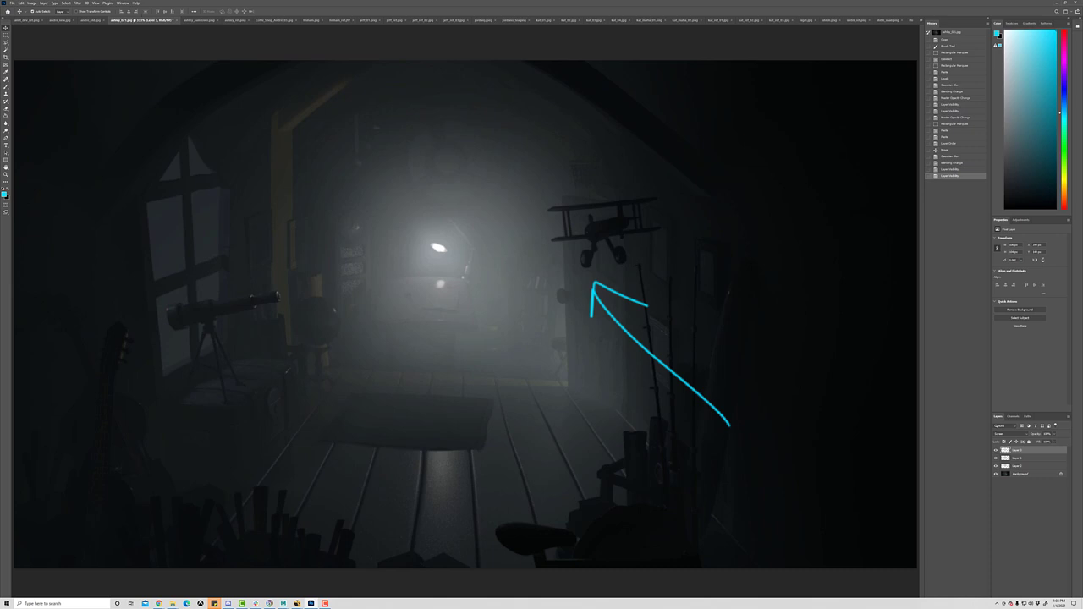
Examine the living room paintover sheet and the reference image that accompanies it.
click(200, 19)
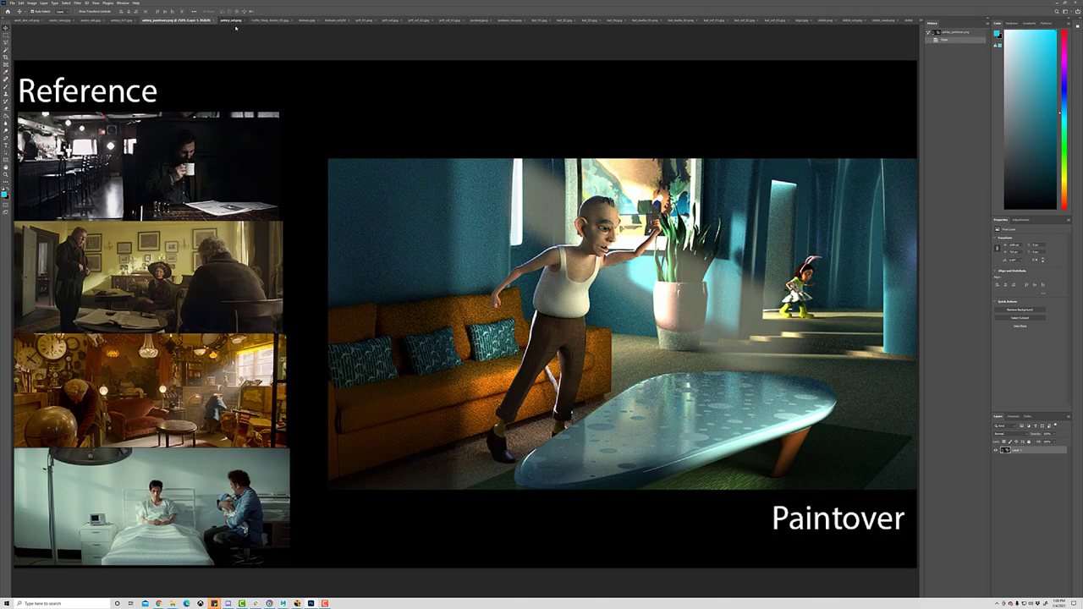
click(230, 19)
click(169, 19)
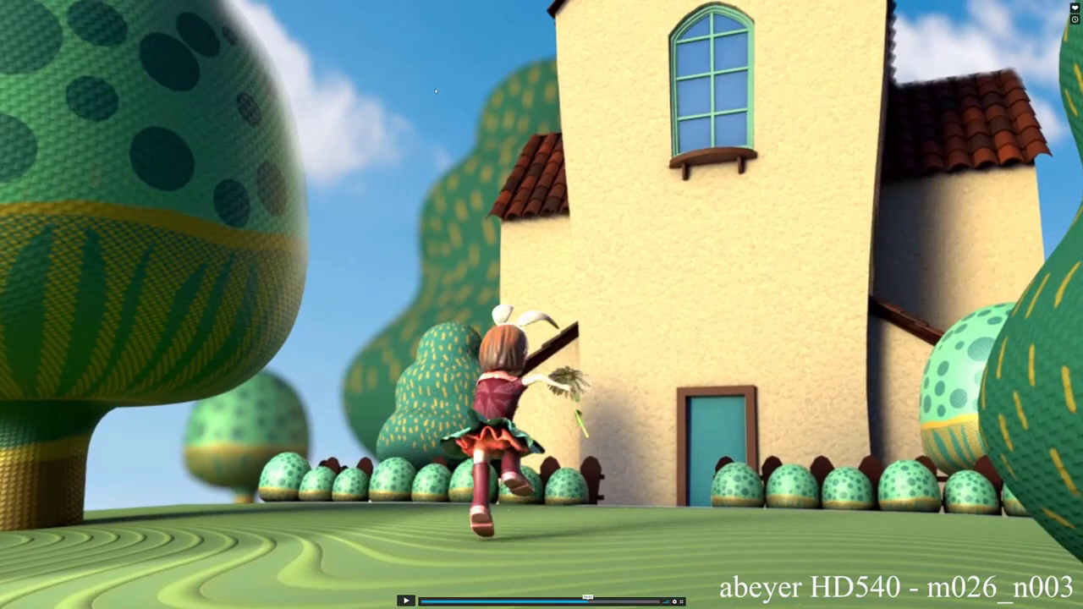
Leave the full-screen clip, switch to the SyncSketch project and play the bunny-eared girl's clip in the 01.06.2021 review.
key(Escape)
click(572, 4)
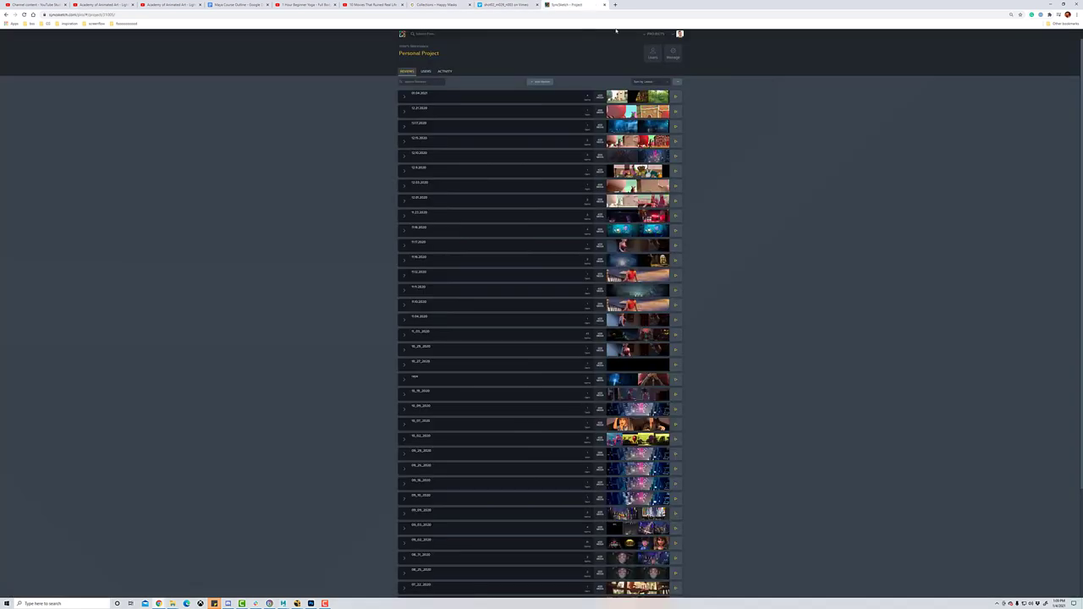
click(679, 98)
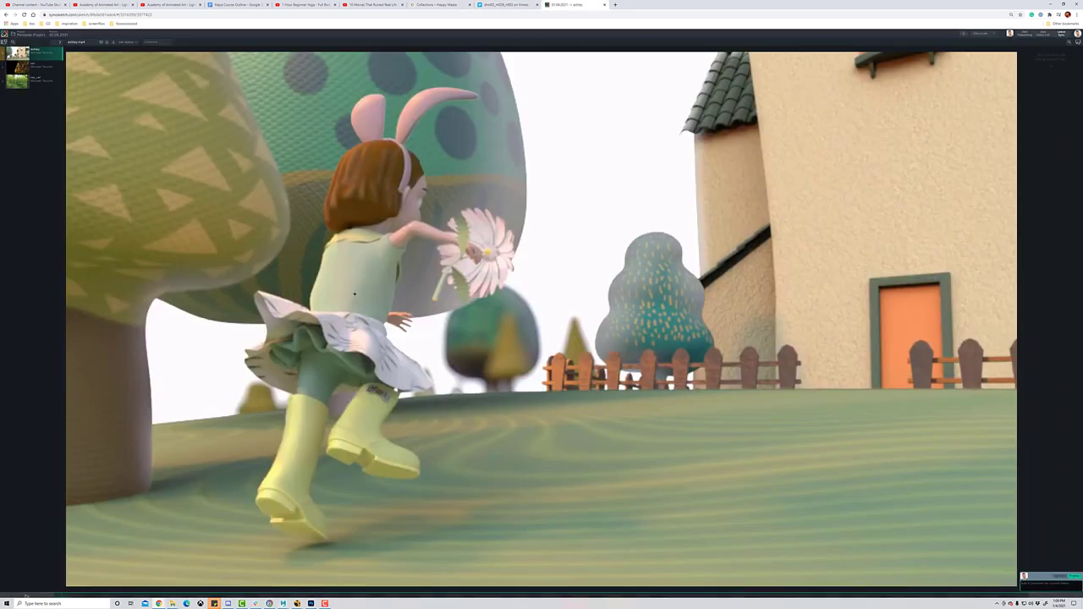
key(space)
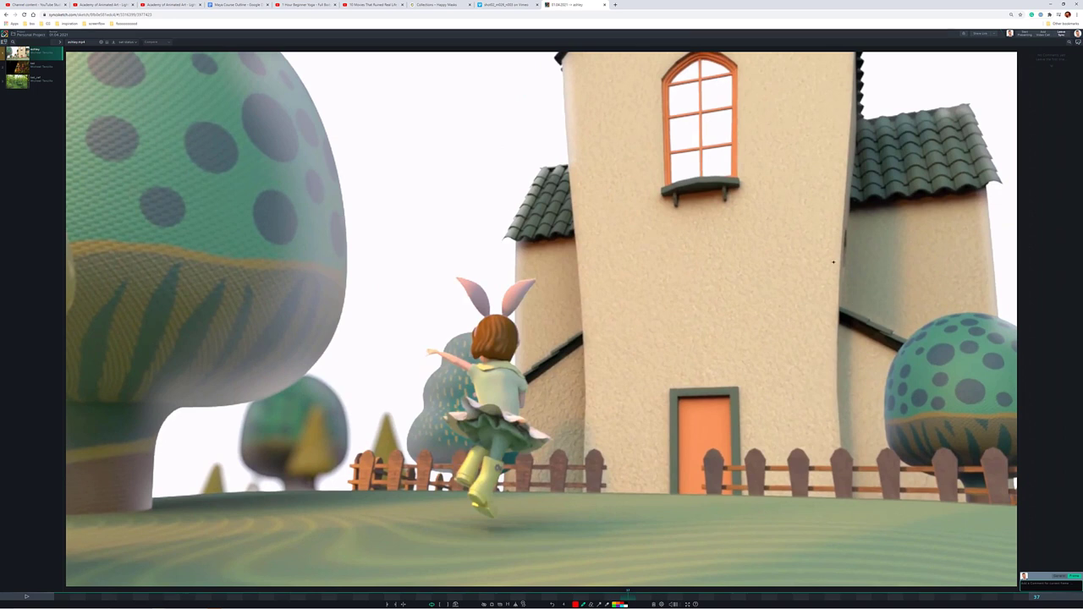
On frame 37, hatch the recessed house wall, trace the large tree's edge, and circle the trunk base and the round tree beside the house.
mouse_move(876, 214)
mouse_down()
mouse_move(849, 231)
mouse_move(847, 265)
mouse_move(868, 290)
mouse_move(849, 307)
mouse_up()
drag(884, 288, 859, 309)
drag(289, 82, 341, 342)
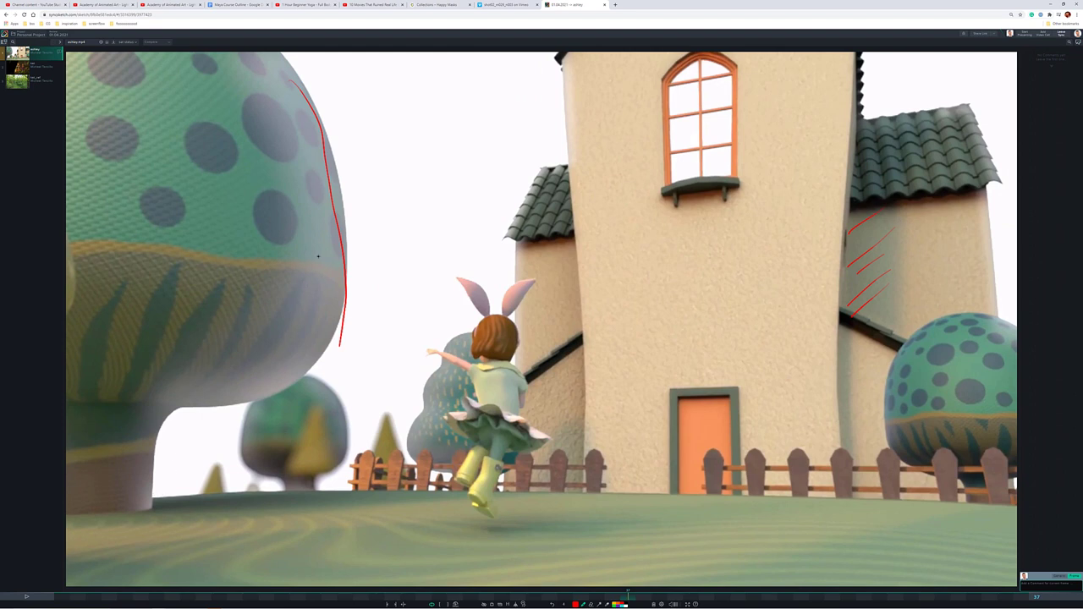
mouse_move(165, 488)
mouse_down()
mouse_move(146, 488)
mouse_move(171, 495)
mouse_up()
mouse_move(950, 327)
mouse_down()
mouse_move(876, 476)
mouse_move(946, 338)
mouse_up()
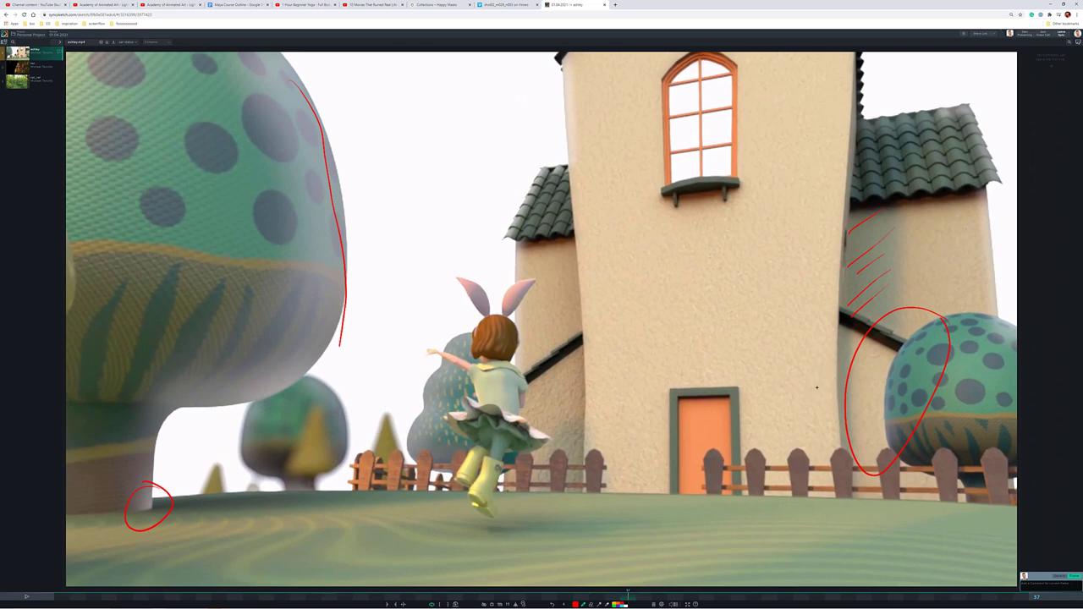
Play the clip back to frame 10 and circle the flower stem in the girl's hand.
key(space)
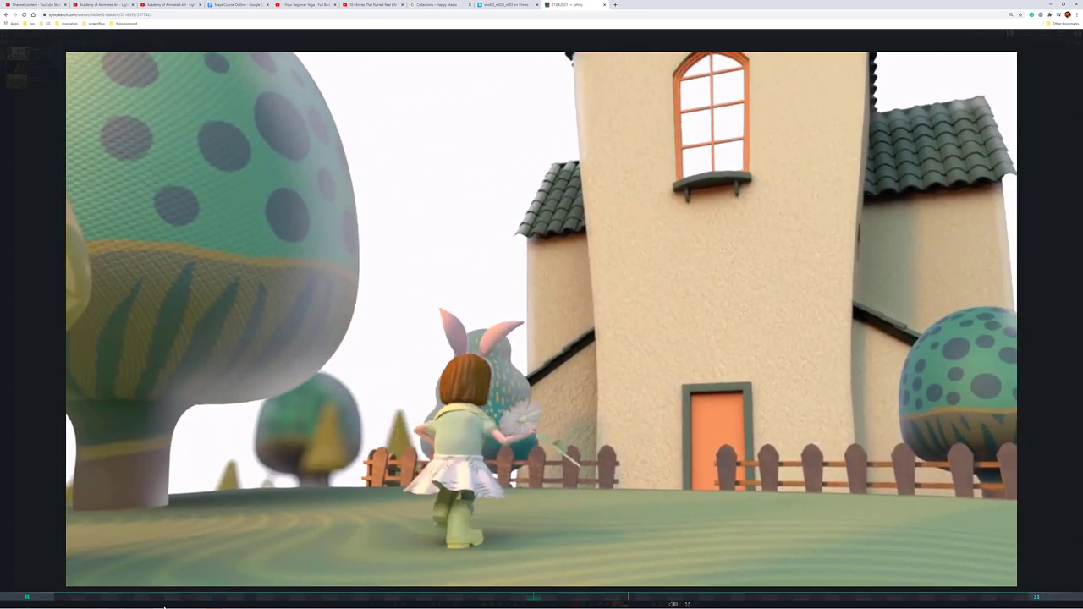
key(space)
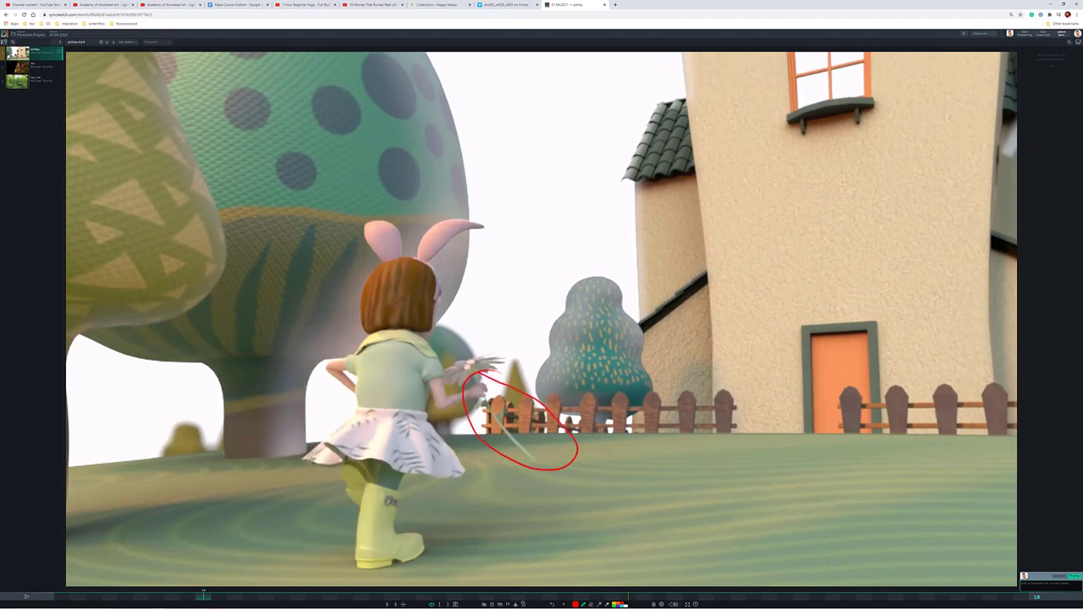
Mark the yellow patterned tree on frame 1 and the roof edge beside the house tower on frame 14.
key(space)
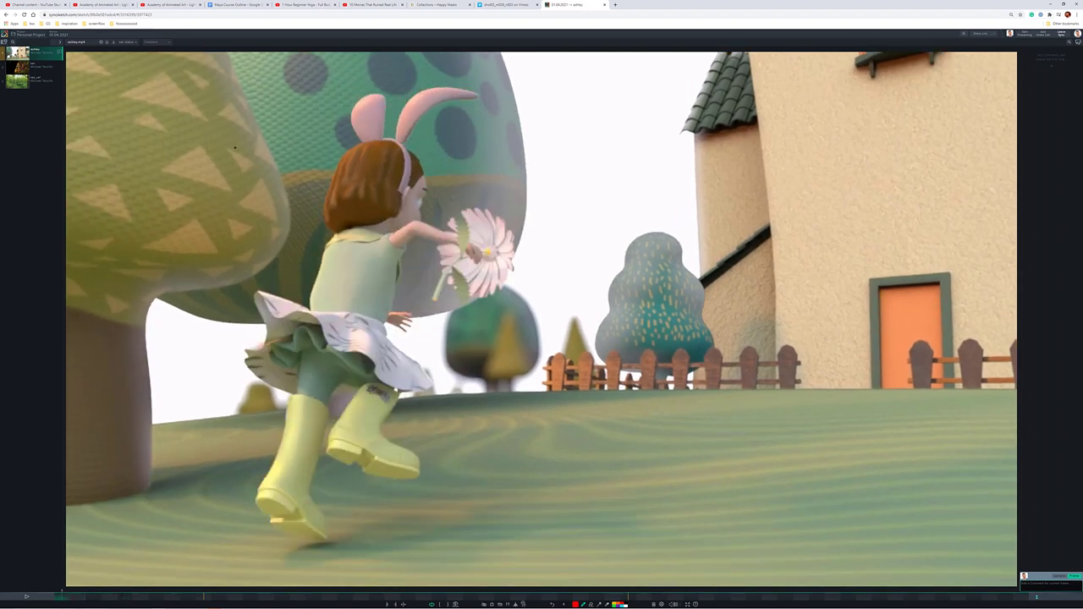
drag(238, 144, 101, 172)
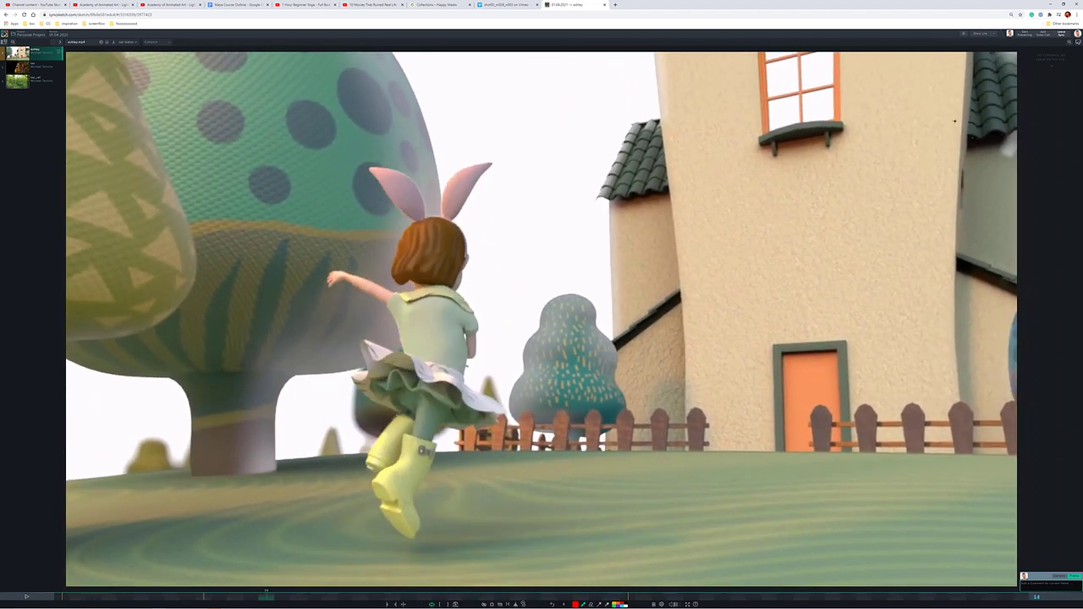
drag(1013, 120, 1013, 148)
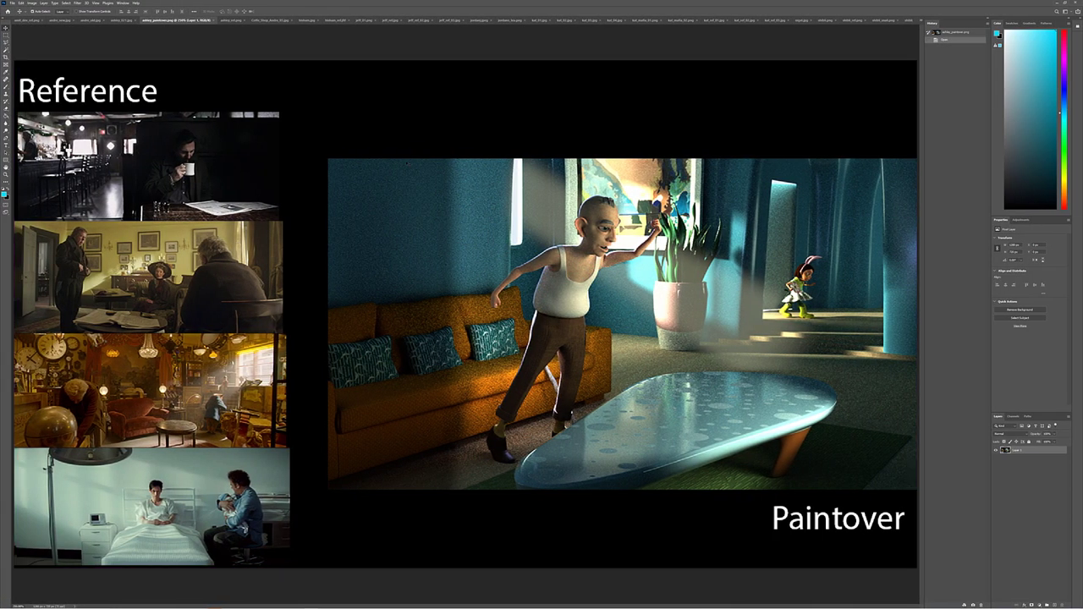
View the coffee shop render, the street render of the boy and girl, and compare the street render with its reference sheet.
click(230, 19)
click(283, 20)
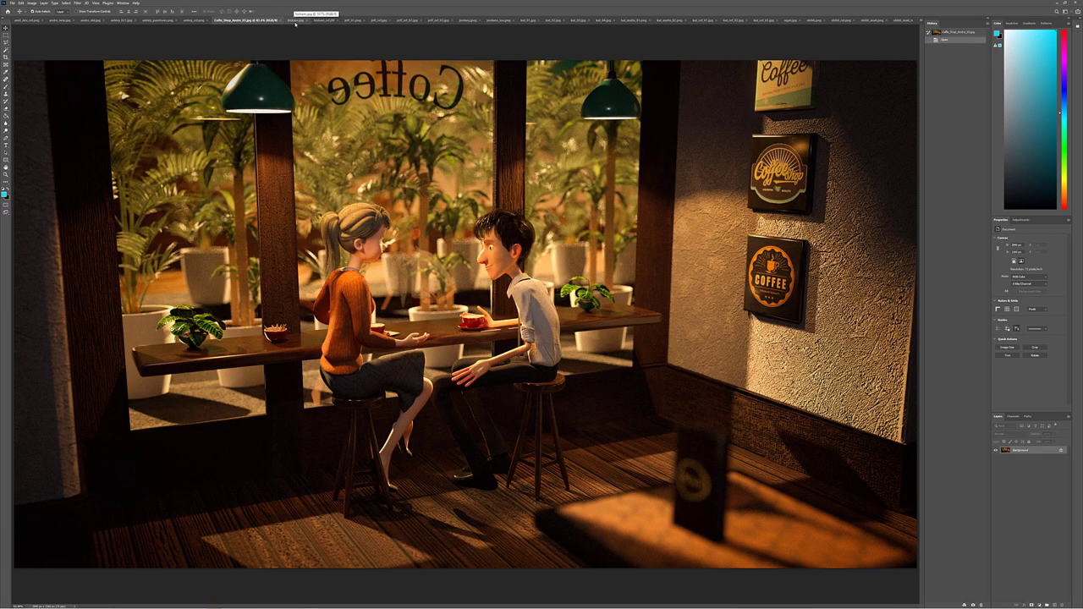
click(295, 21)
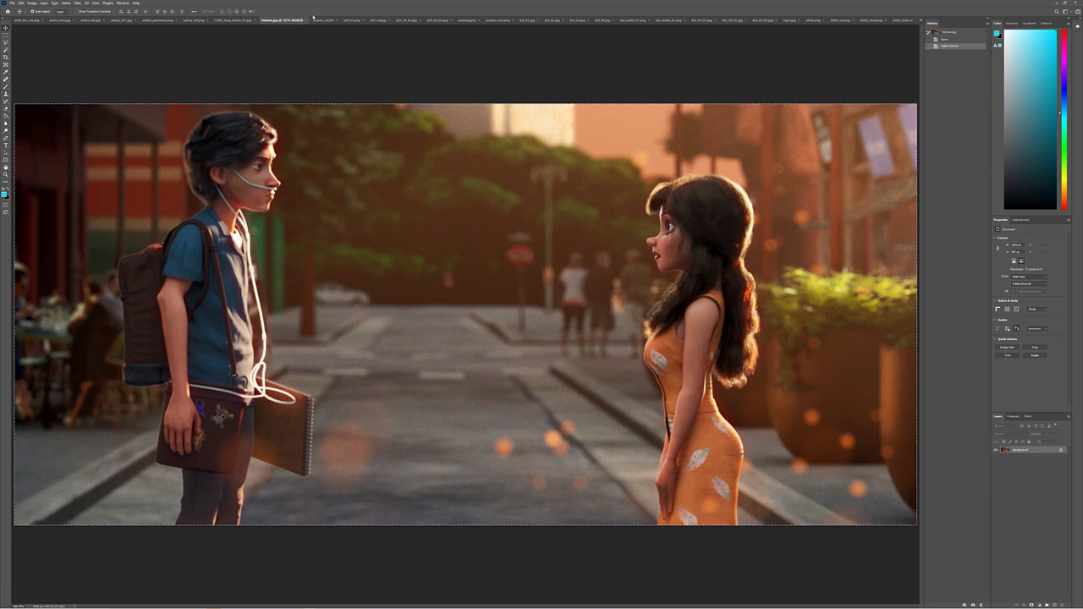
click(335, 21)
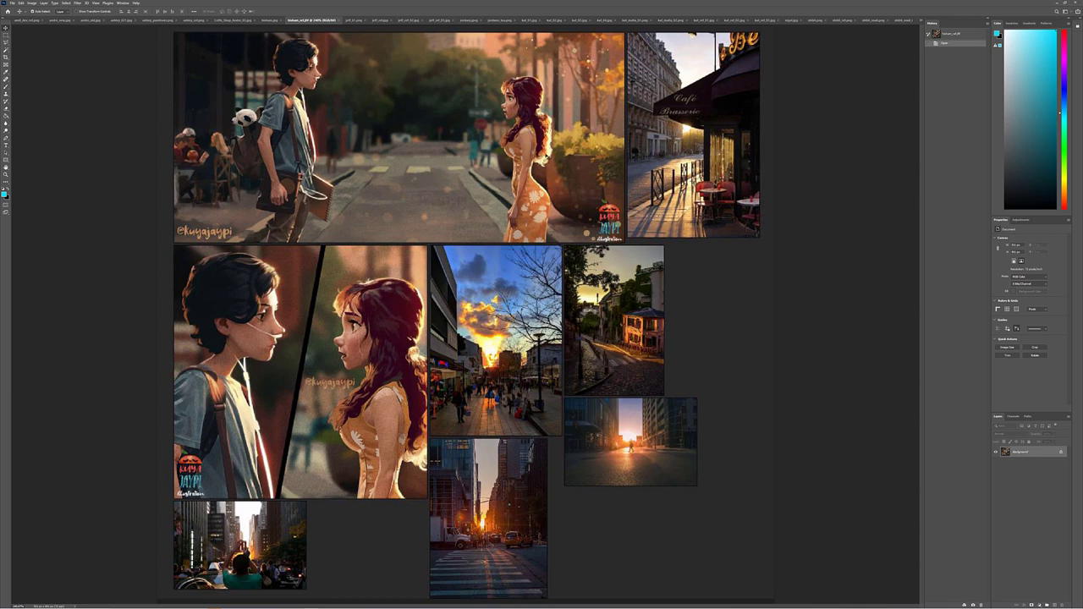
click(271, 20)
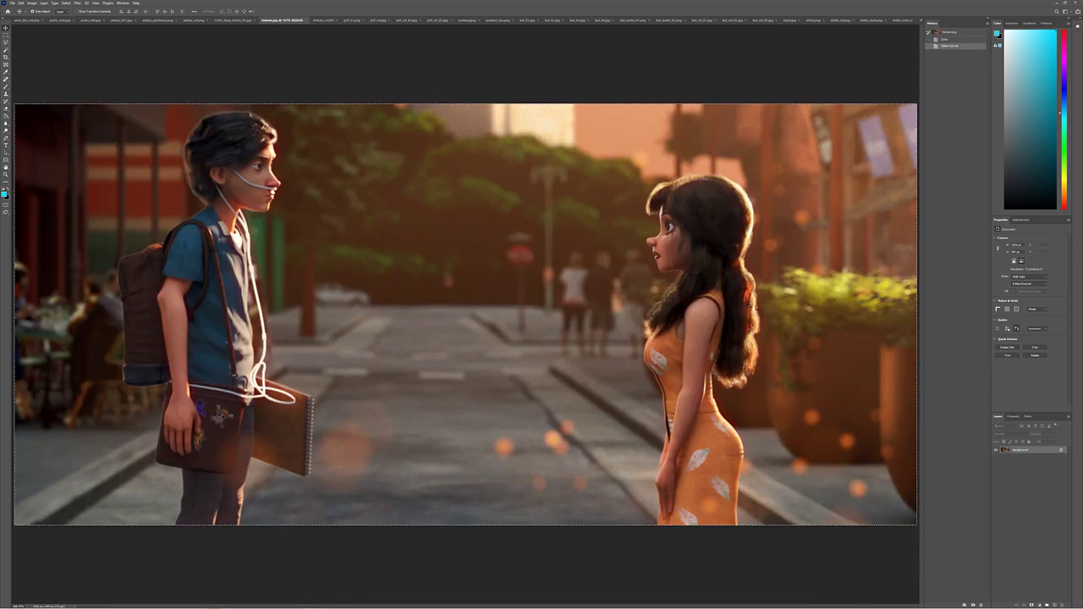
click(322, 21)
drag(546, 125, 557, 146)
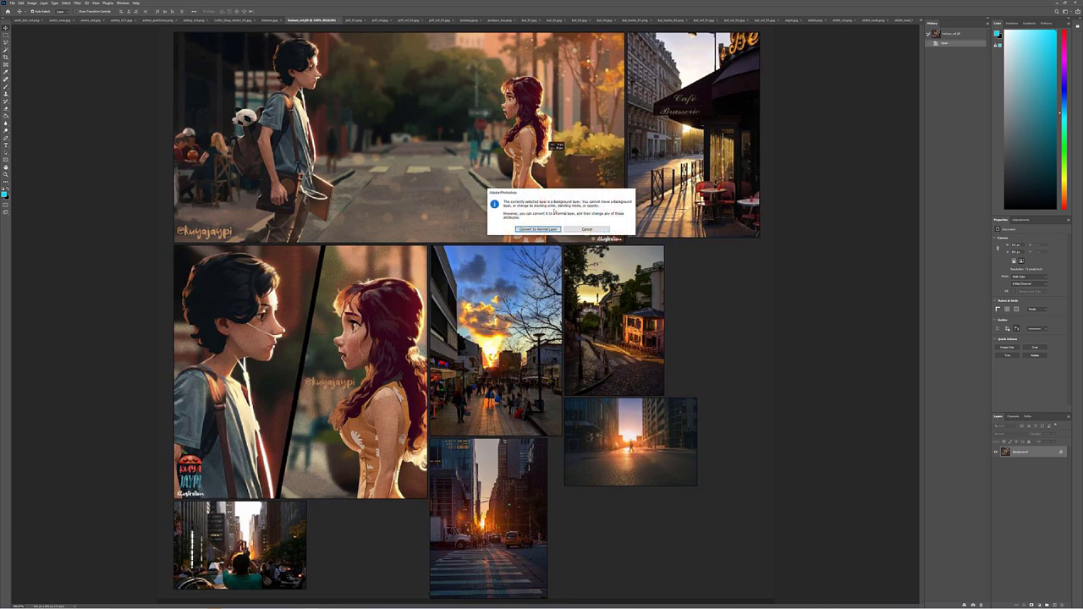
click(586, 229)
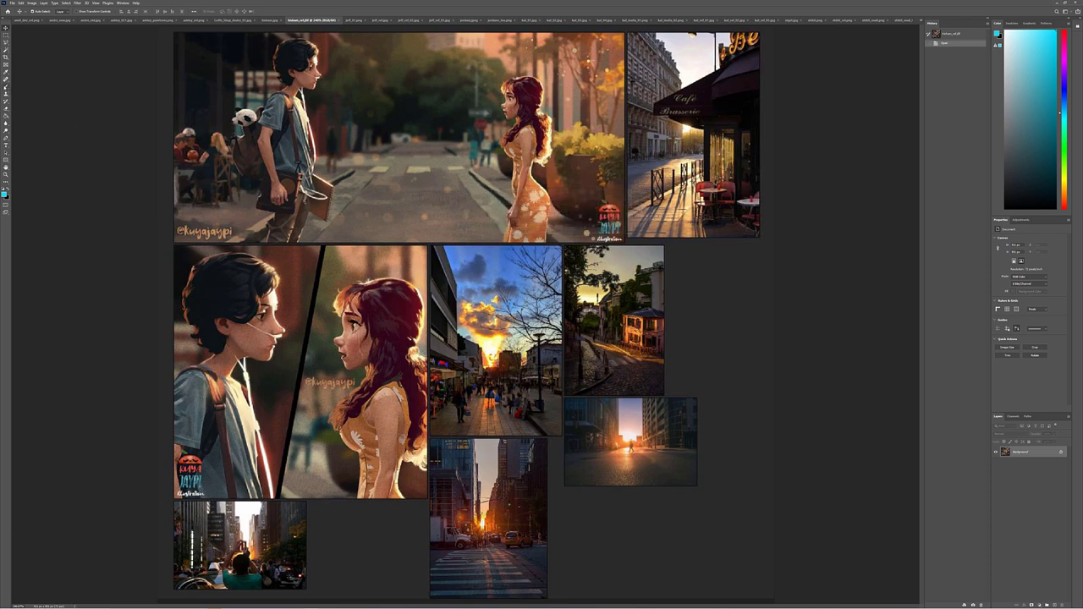
Take the Brush tool, try a stroke over the girl's hair in the reference sheet, undo it, and return to the street render.
click(6, 87)
drag(542, 113, 548, 163)
key(ctrl+z)
click(269, 19)
key(ctrl+a)
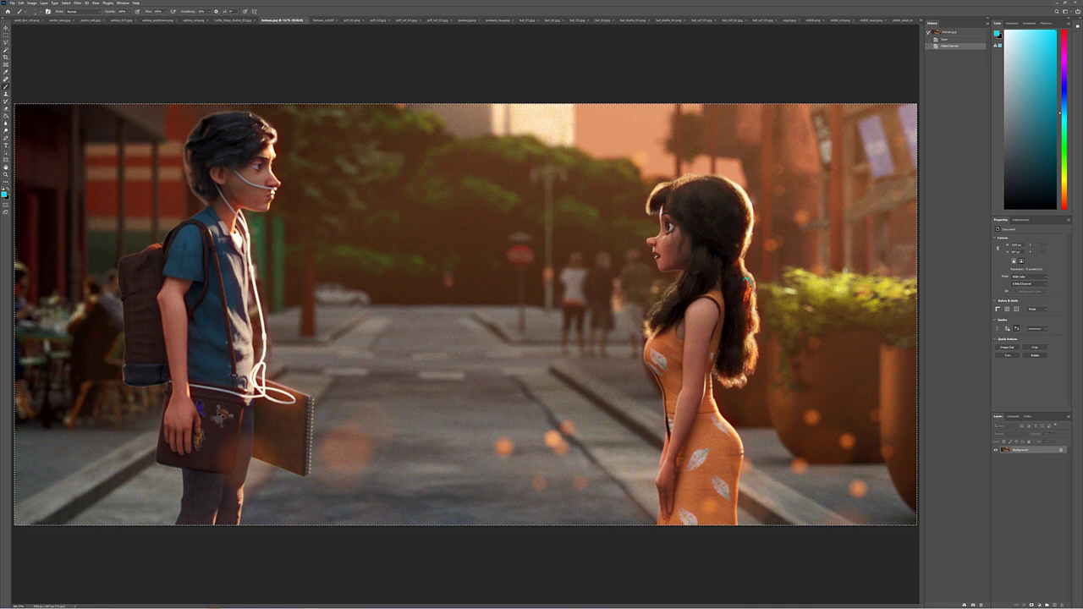
Try tracing the girl's ponytail in the street render, undoing each stroke.
drag(742, 279, 735, 379)
key(ctrl+z)
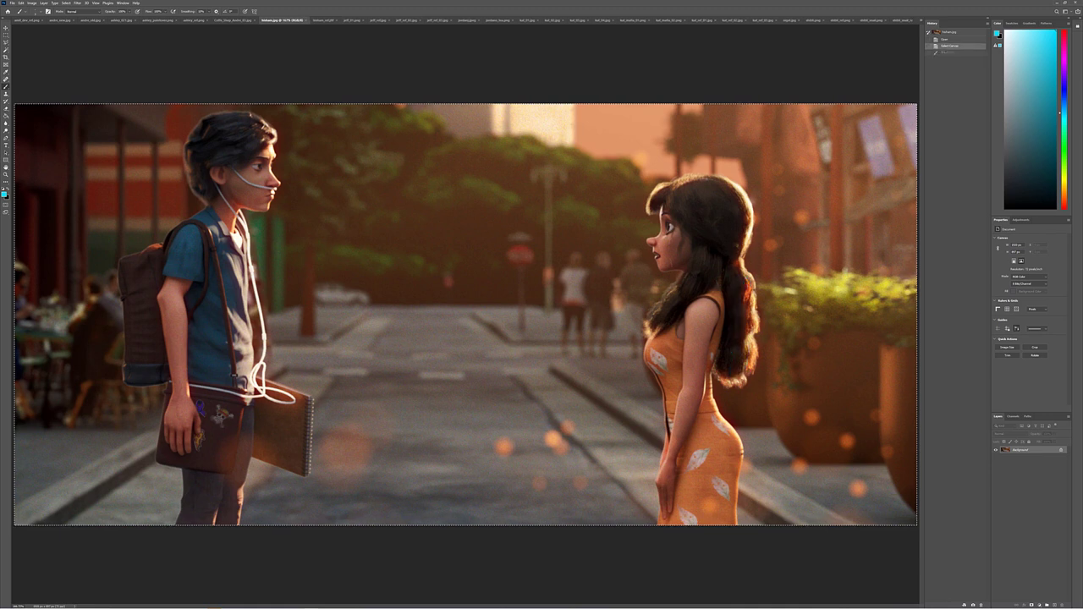
drag(745, 285, 749, 337)
key(ctrl+z)
drag(746, 292, 733, 375)
key(ctrl+z)
Compare the street render with the reference sheet, try a mark under the boy's jaw, and undo it.
click(325, 19)
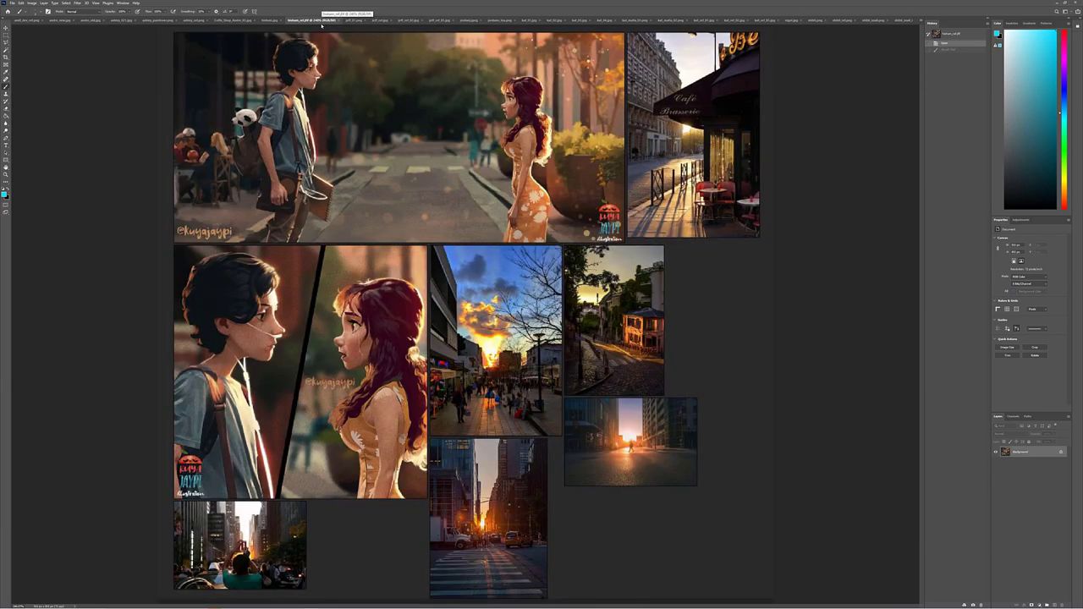
click(272, 20)
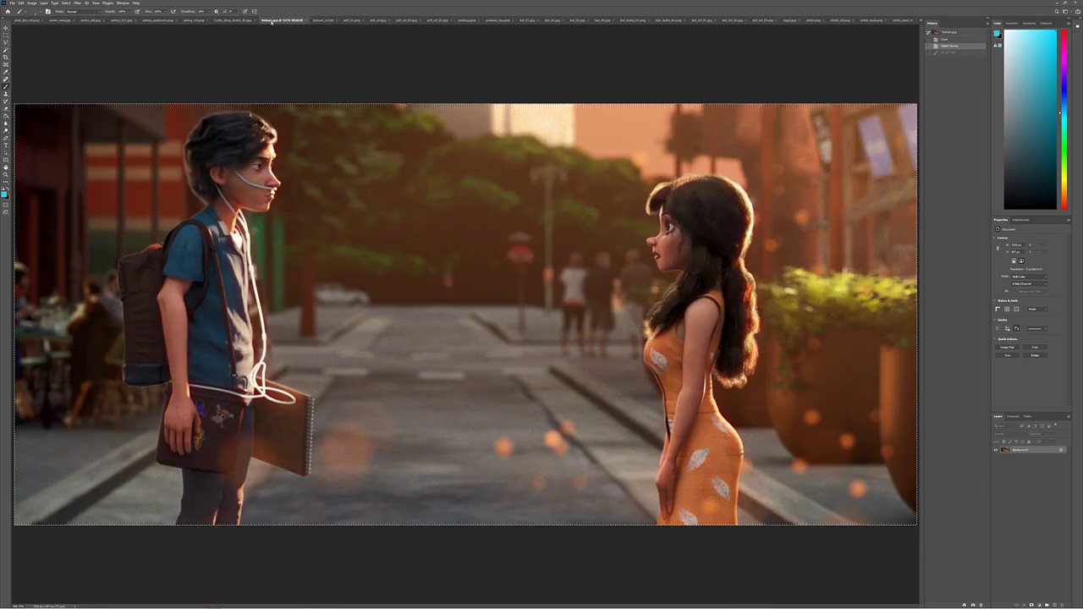
click(320, 19)
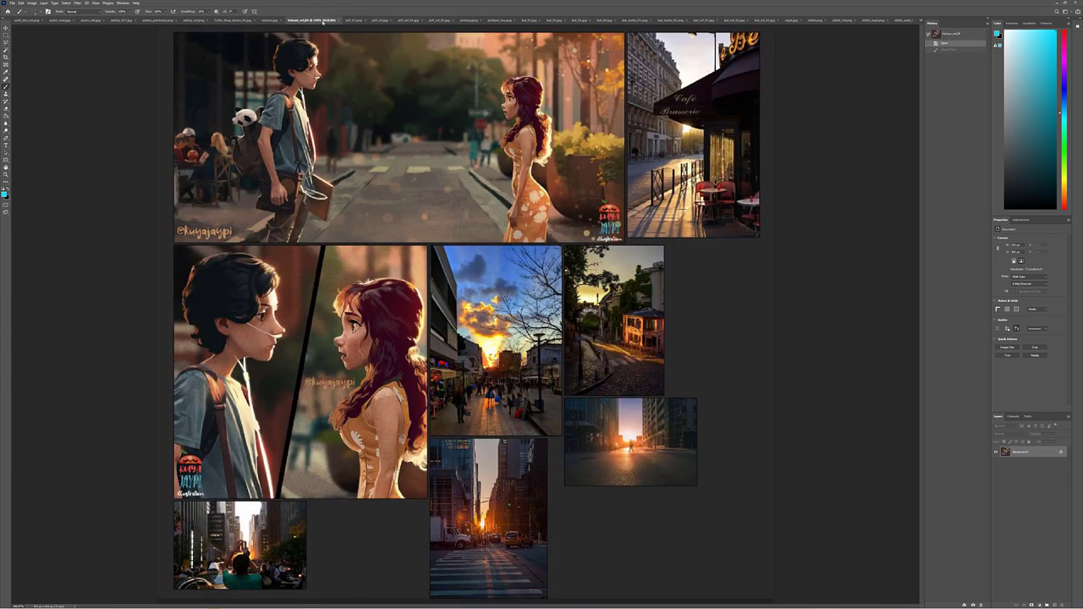
click(272, 20)
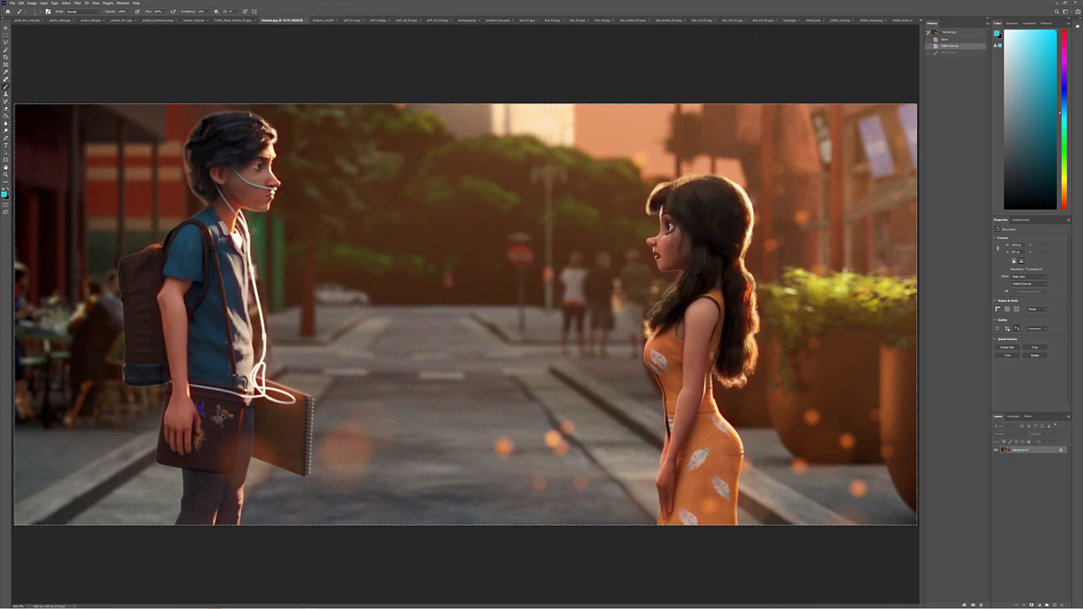
mouse_move(246, 200)
mouse_down()
mouse_move(222, 207)
mouse_move(234, 218)
mouse_up()
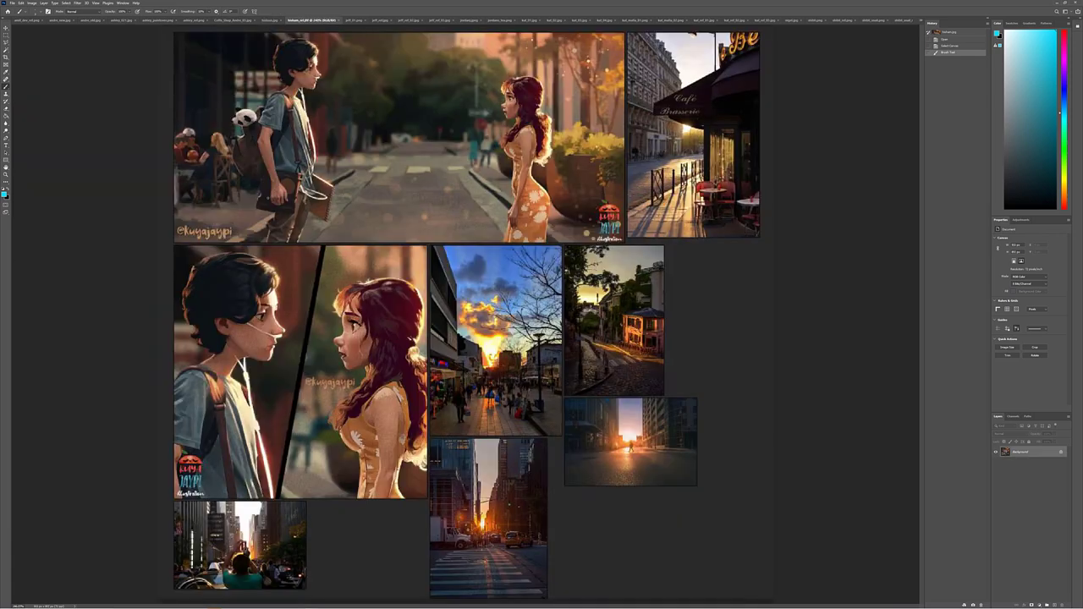
click(320, 19)
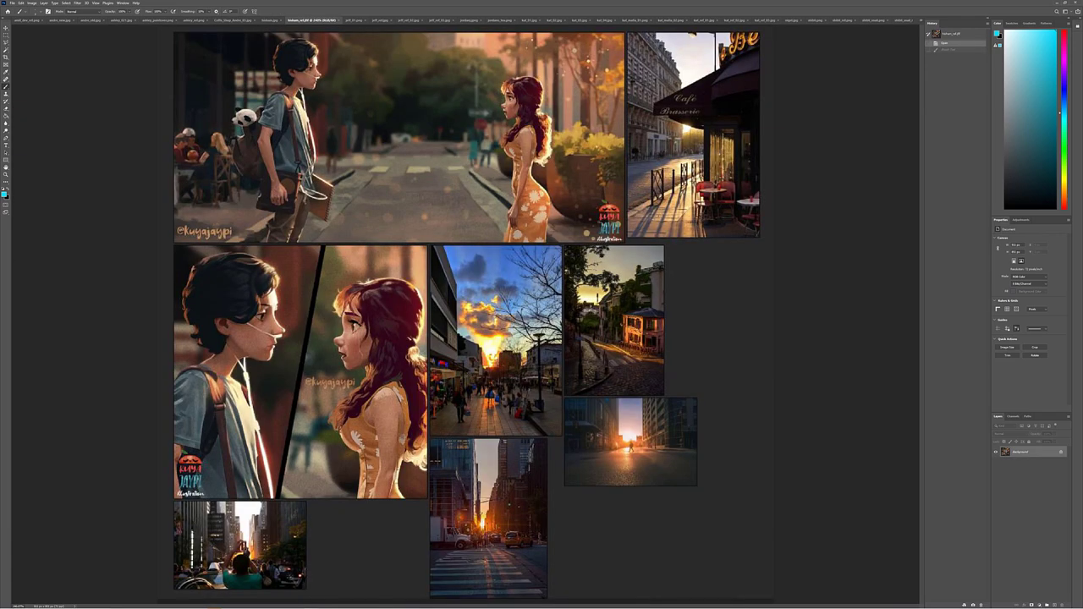
click(273, 19)
key(ctrl+z)
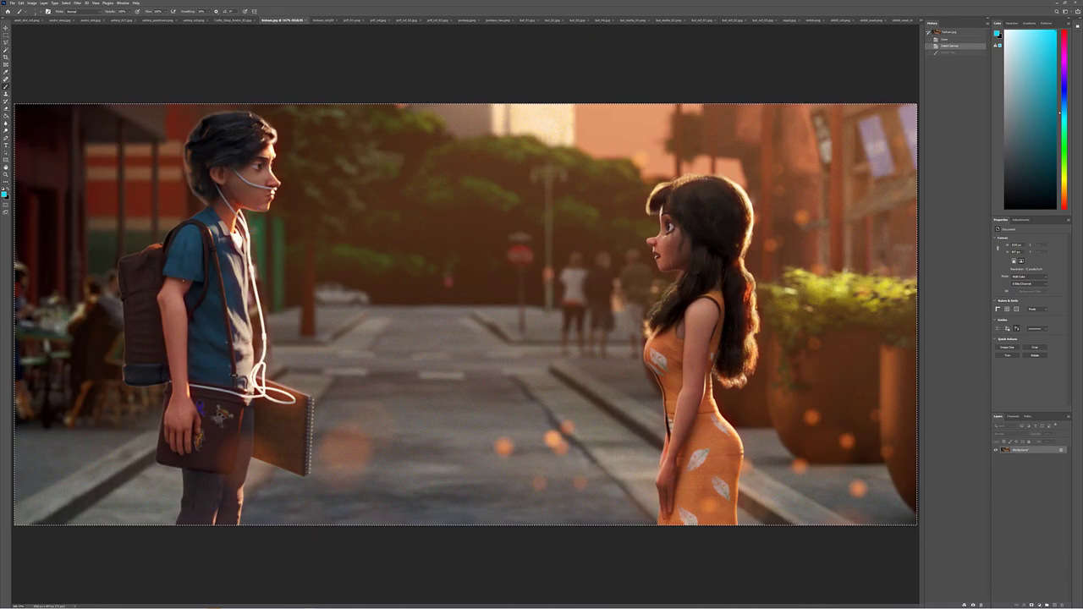
Try outlining the boy's backpack and drawing an arrow toward its back edge, checking the reference in between, and undo the marks.
mouse_move(117, 260)
mouse_down()
mouse_move(123, 369)
mouse_move(146, 388)
mouse_move(162, 385)
mouse_move(168, 402)
mouse_up()
click(325, 21)
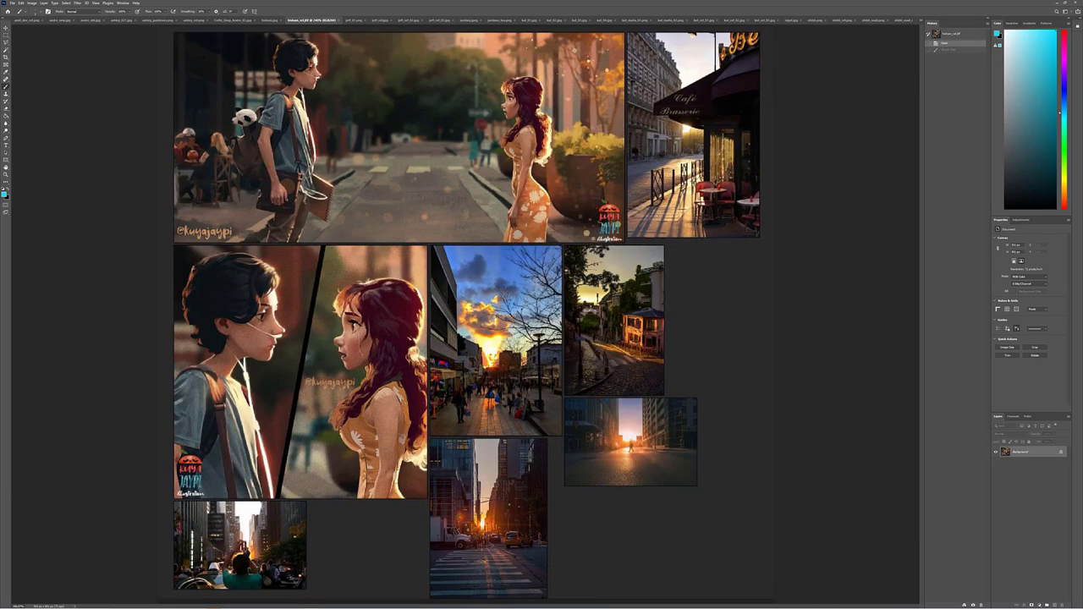
click(272, 19)
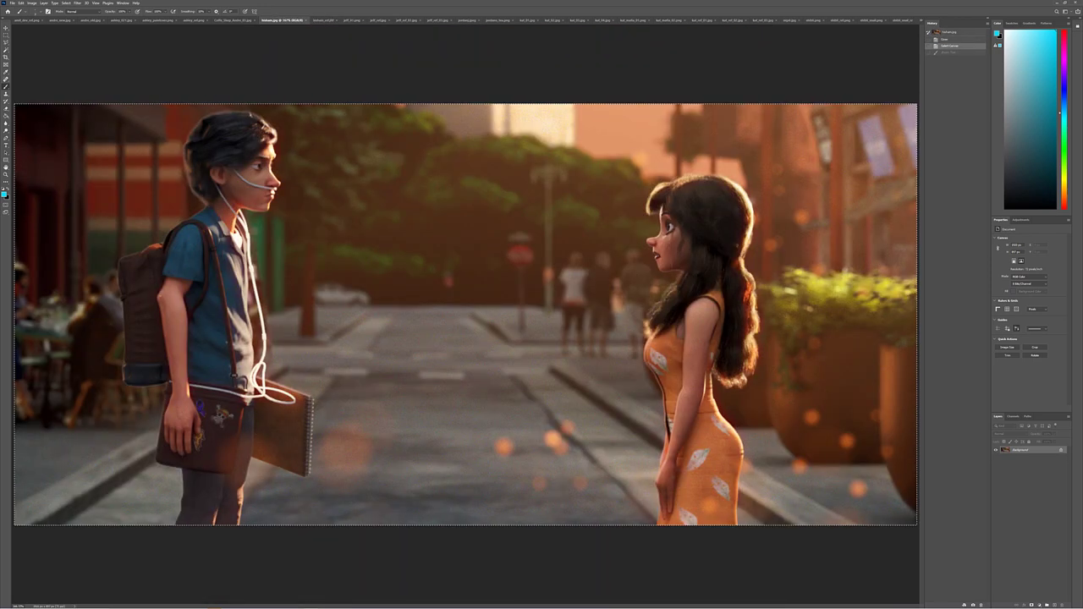
drag(47, 312, 120, 320)
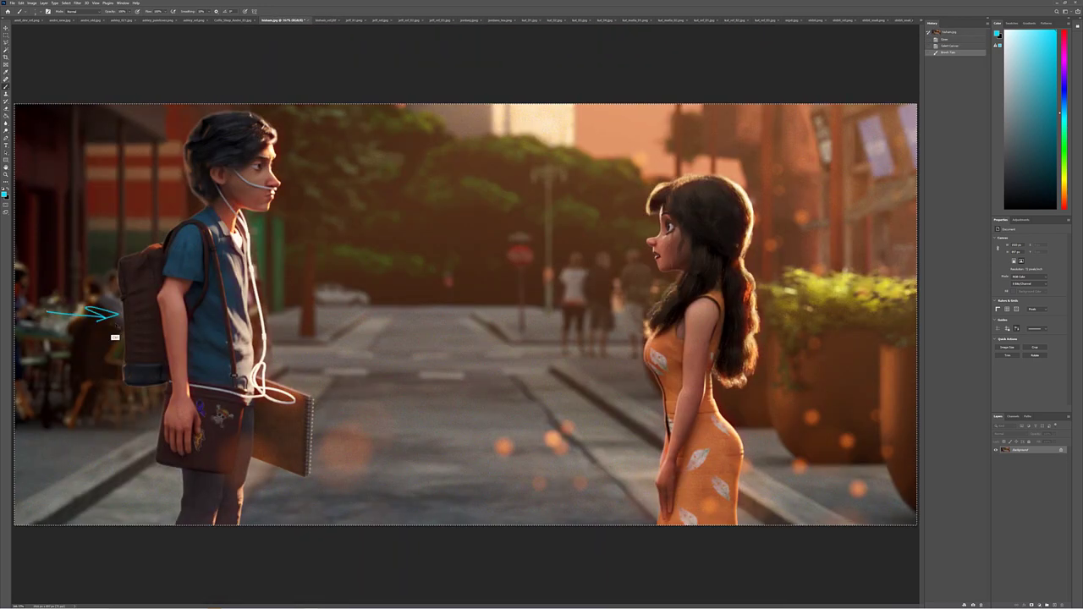
key(ctrl+z)
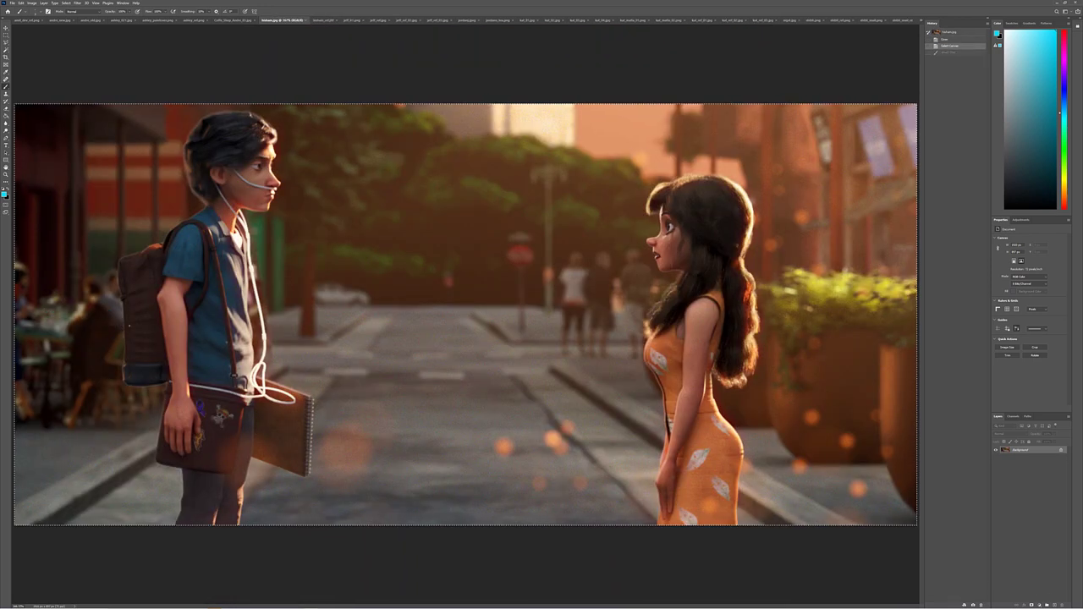
Try marking the boy's neck and collar in the street render while comparing that area with the reference sheet.
click(327, 20)
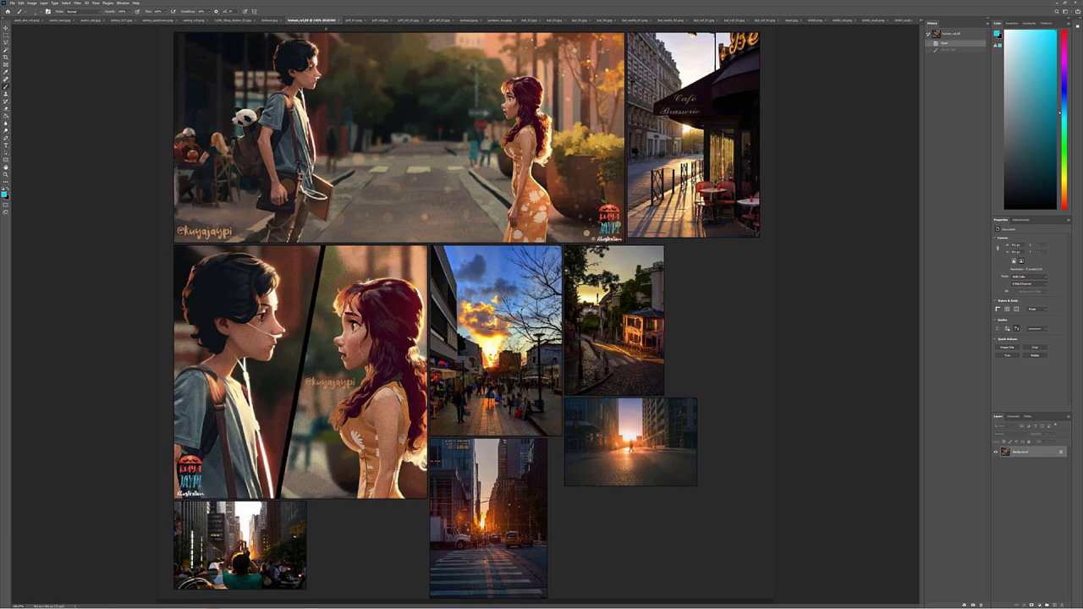
click(271, 20)
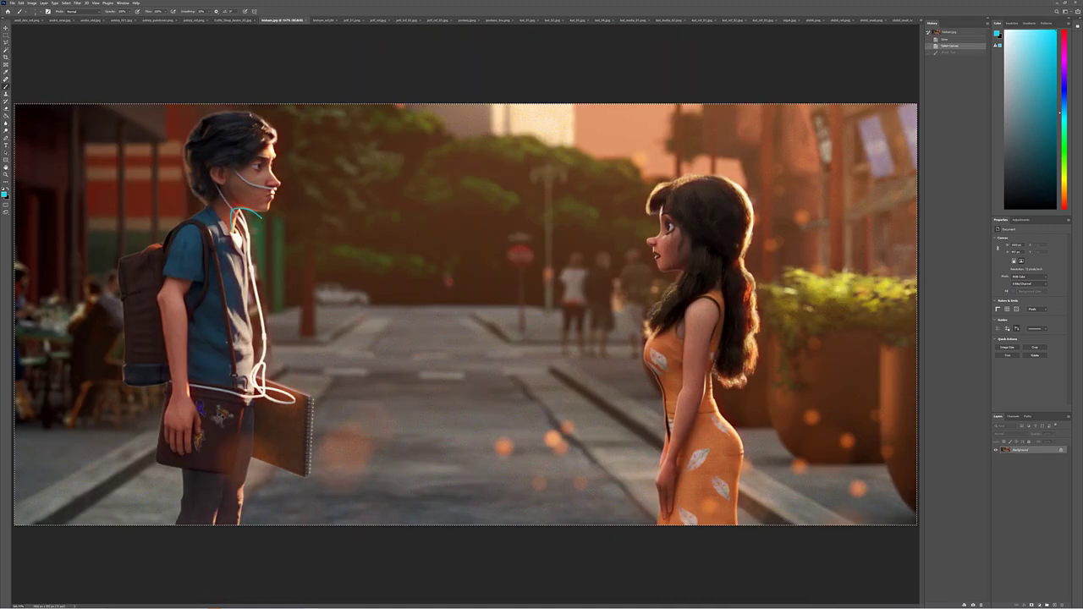
mouse_move(239, 239)
mouse_down()
mouse_move(254, 384)
mouse_move(269, 402)
mouse_move(292, 396)
mouse_move(263, 210)
mouse_up()
click(320, 19)
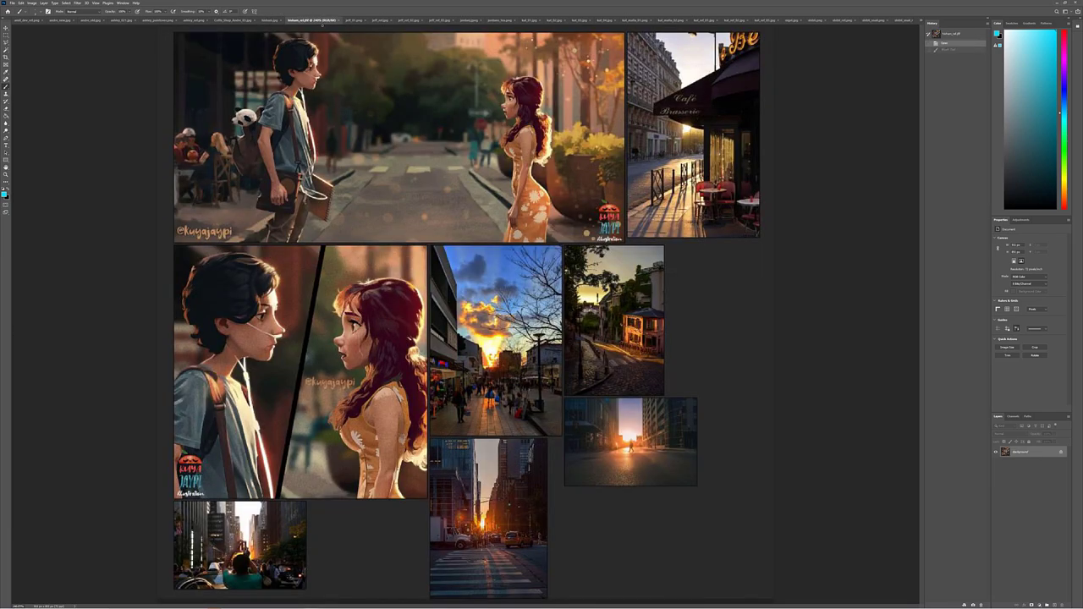
click(273, 20)
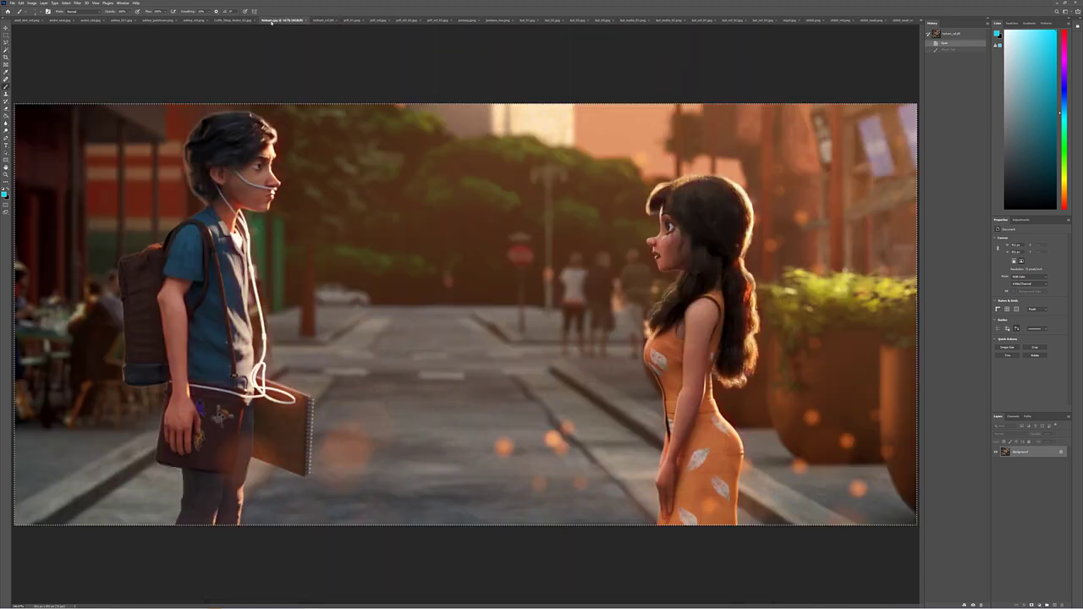
click(321, 20)
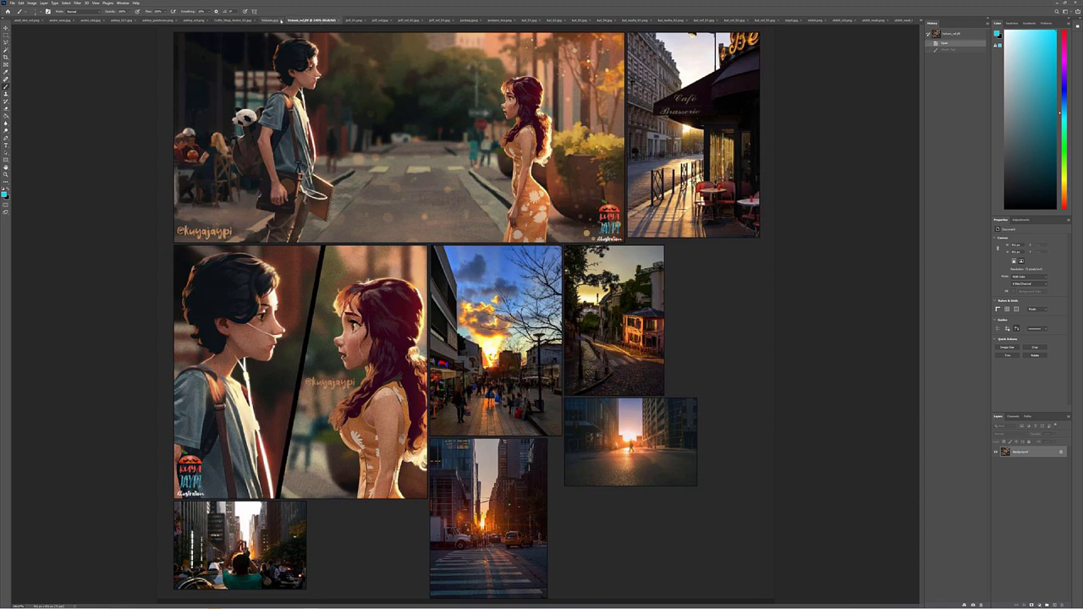
Try hatching the girl's face in the street render, and undo the strokes and the canvas selection.
click(273, 19)
mouse_move(665, 229)
mouse_down()
mouse_move(682, 219)
mouse_move(690, 229)
mouse_up()
mouse_move(667, 253)
mouse_down()
mouse_move(695, 243)
mouse_move(676, 264)
mouse_up()
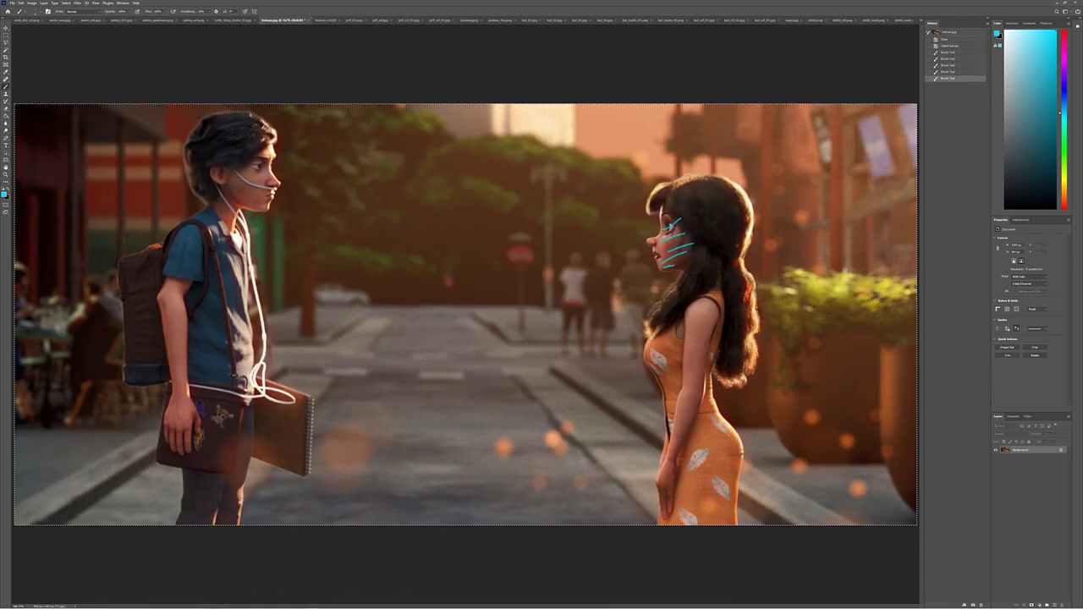
key(ctrl+z)
key(ctrl+z)
key(ctrl+z)
key(ctrl+z)
key(ctrl+z)
key(ctrl+z)
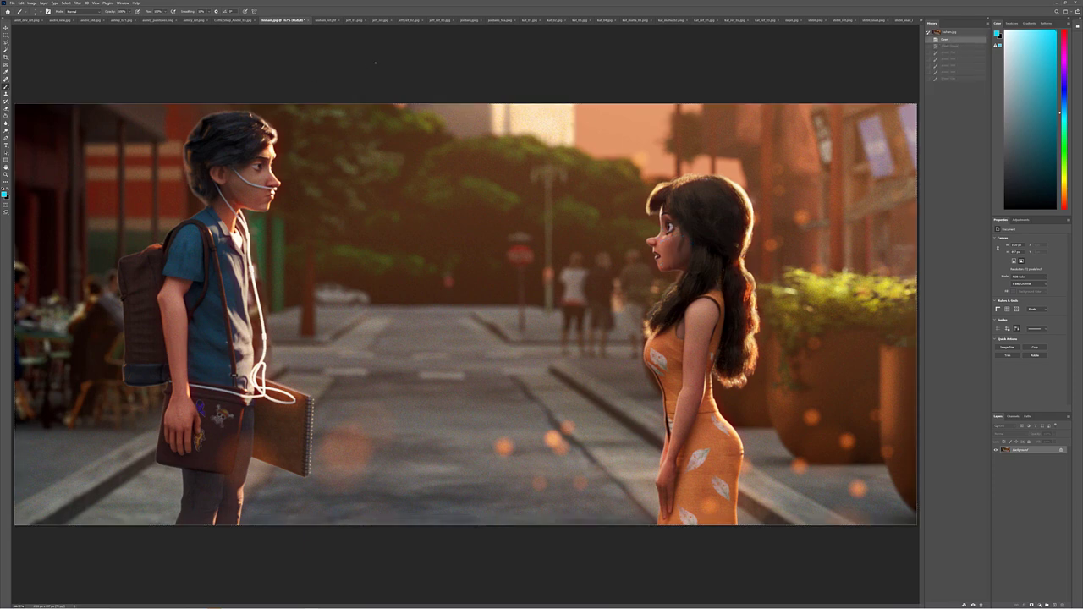
Check the reference sheet again, and hatch the girl's cheek and the side of her hair in the street render with cyan strokes.
click(328, 20)
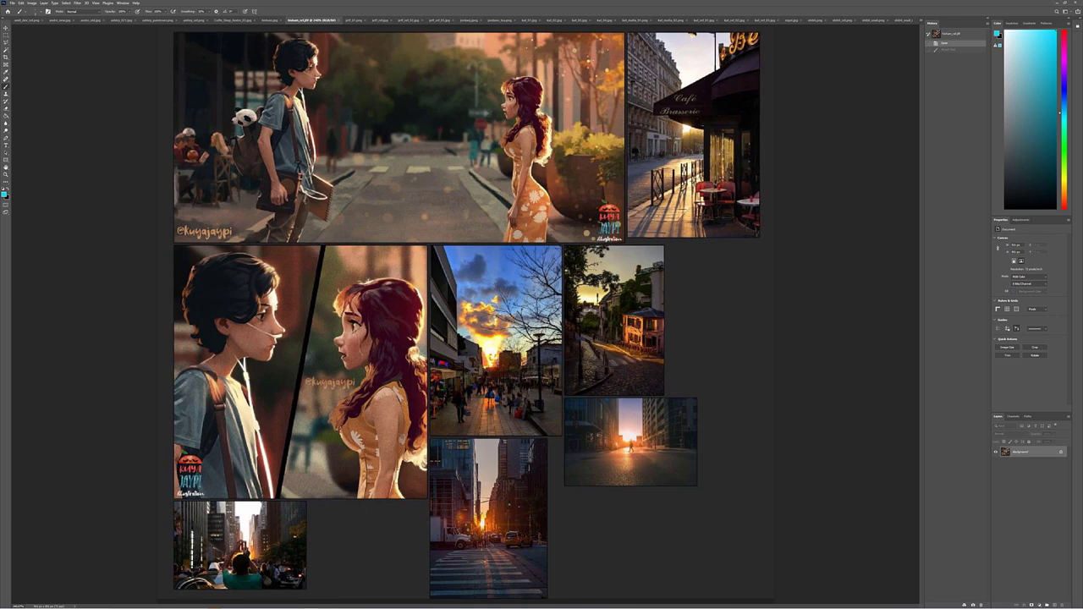
click(272, 20)
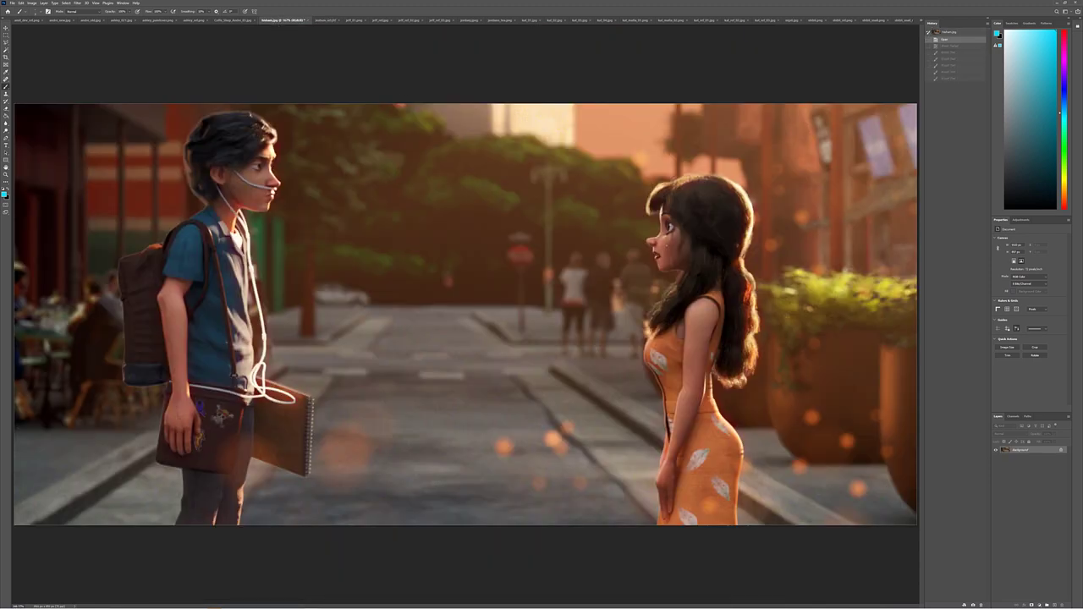
mouse_move(666, 238)
mouse_down()
mouse_move(683, 234)
mouse_move(683, 249)
mouse_up()
mouse_move(689, 206)
mouse_down()
mouse_move(709, 191)
mouse_move(718, 198)
mouse_up()
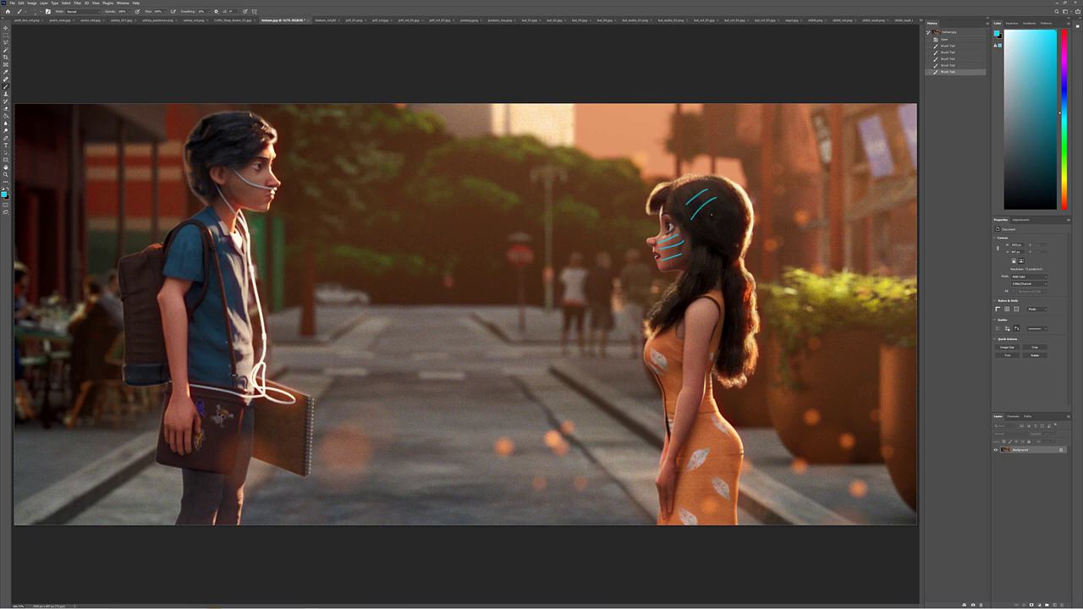
mouse_move(700, 233)
mouse_down()
mouse_move(732, 210)
mouse_move(740, 225)
mouse_up()
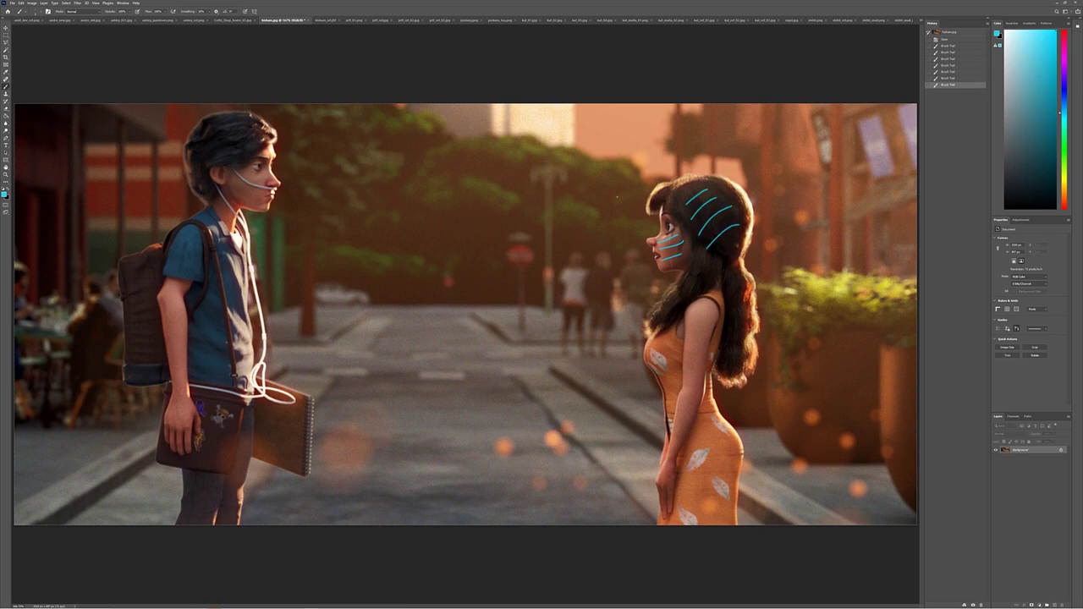
Outline the main mass of hair on the girl's close-up in the reference sheet with a cyan line.
click(232, 20)
click(322, 20)
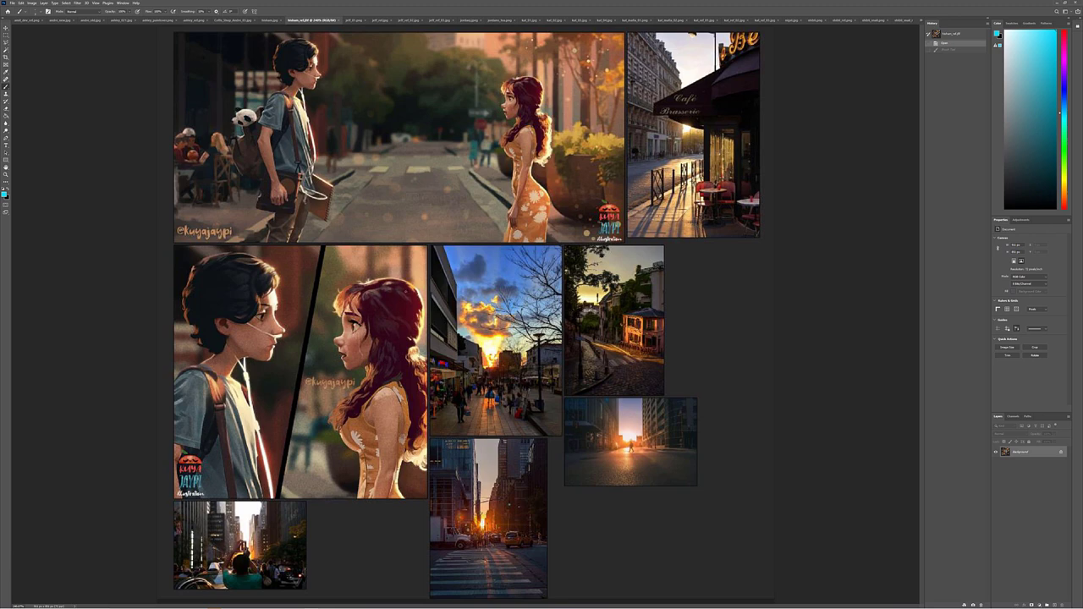
mouse_move(380, 294)
mouse_down()
mouse_move(415, 325)
mouse_move(413, 344)
mouse_move(404, 374)
mouse_move(361, 391)
mouse_move(359, 298)
mouse_up()
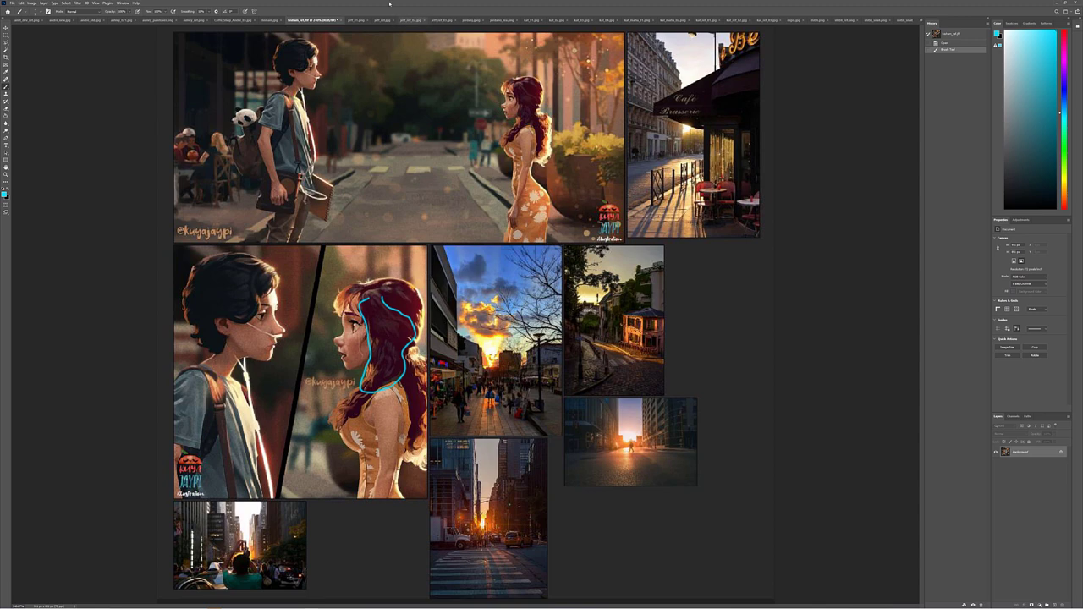
Compare both images once more and circle the dark area under the trees at the far end of the street in the render.
click(270, 20)
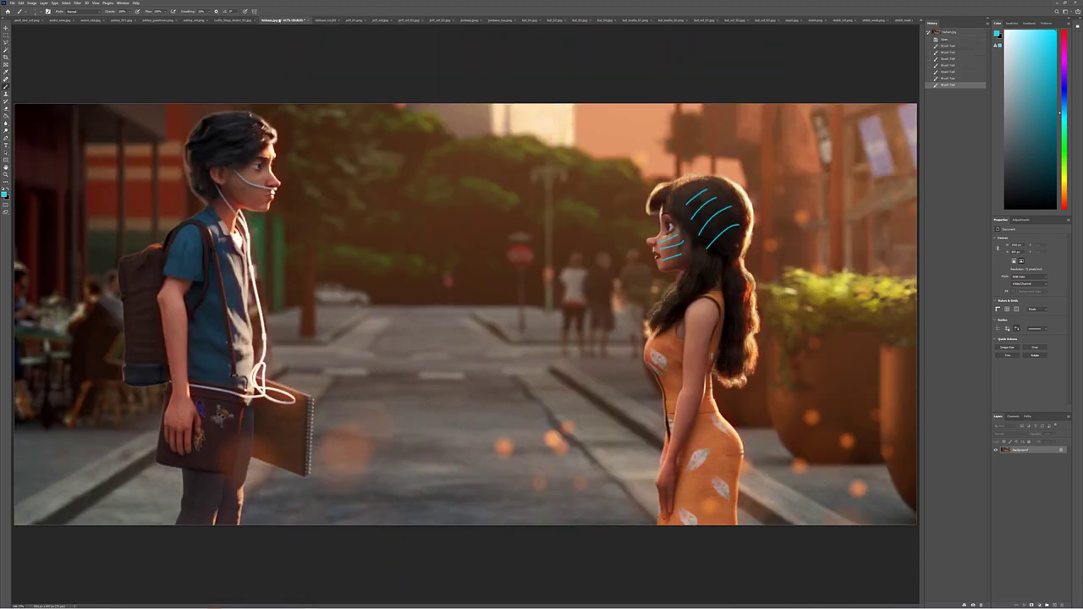
click(326, 20)
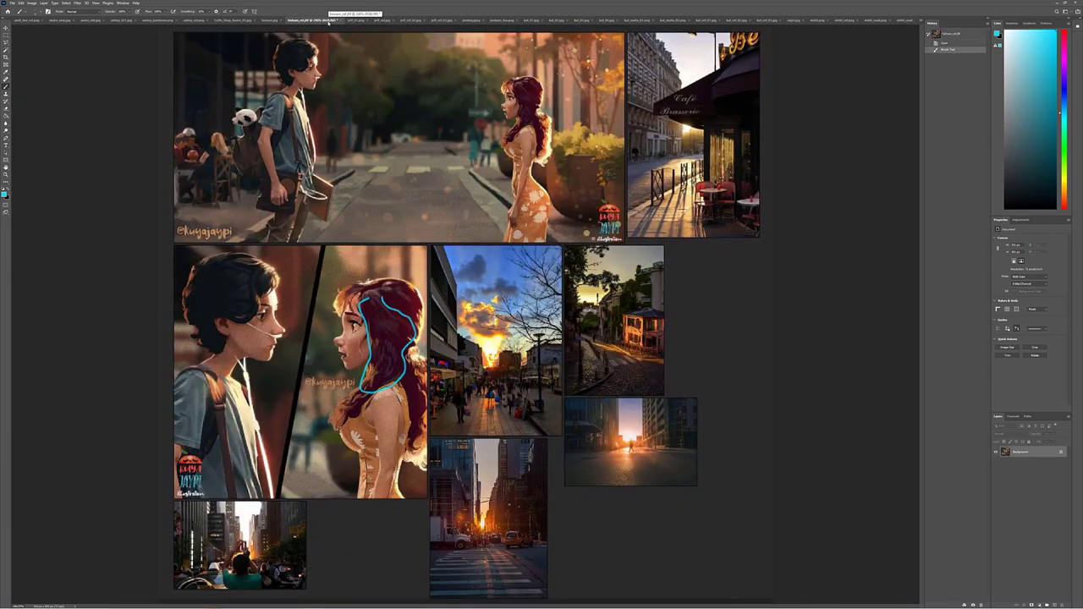
click(271, 19)
mouse_move(397, 269)
mouse_down()
mouse_move(375, 298)
mouse_move(518, 262)
mouse_move(396, 306)
mouse_move(515, 287)
mouse_up()
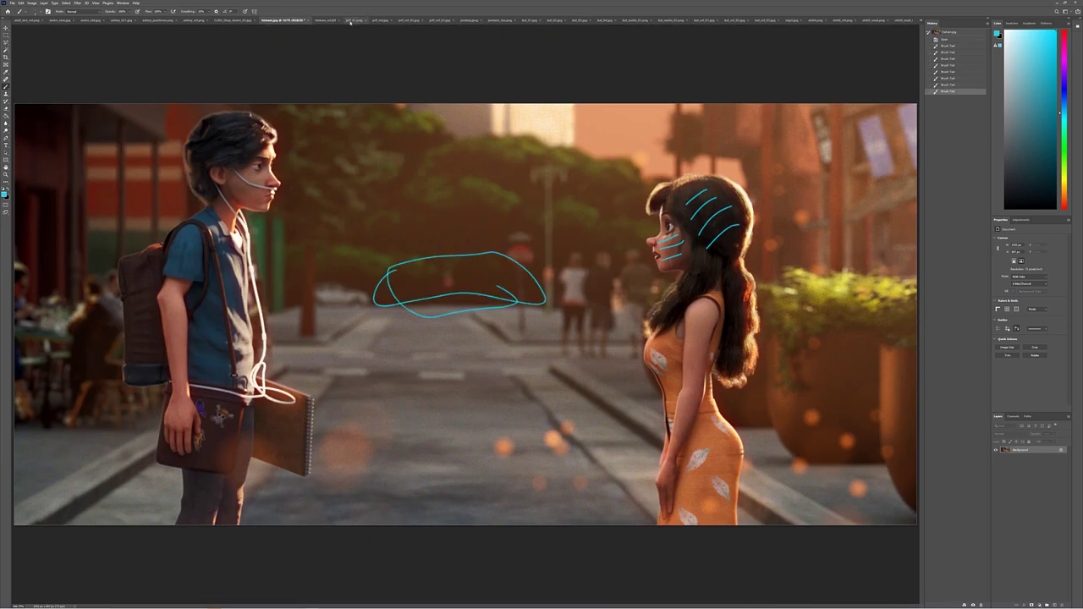
Circle the matching dark area under the trees at the end of the street in the reference sheet with cyan.
click(326, 20)
mouse_move(367, 143)
mouse_down()
mouse_move(471, 128)
mouse_move(453, 113)
mouse_up()
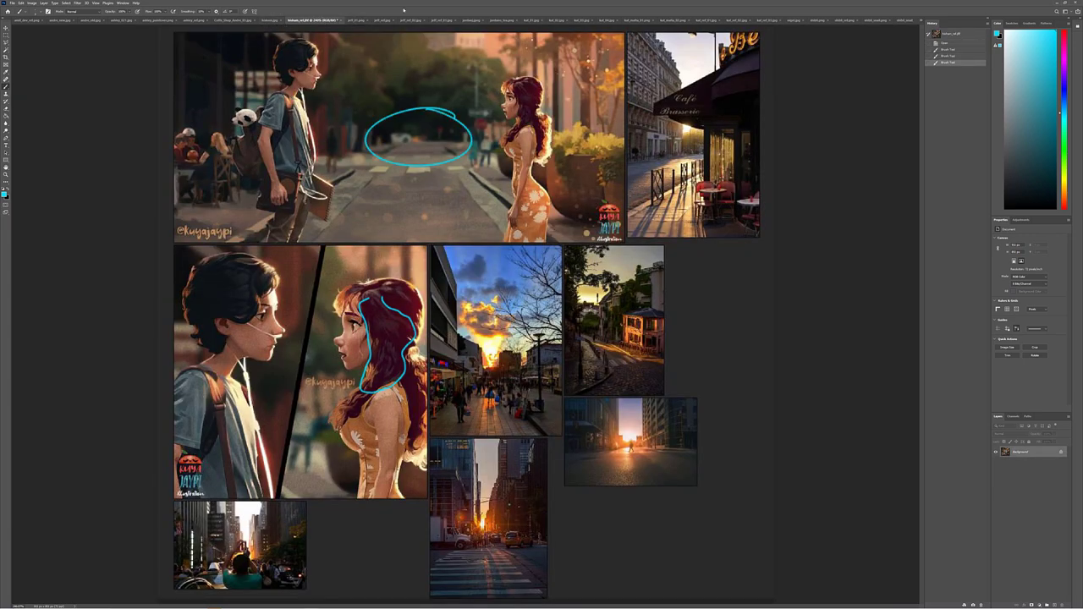
Look through the neon sushi bar render and its references of the thermal bath party, the spotlit classic cars and the nightclub pool.
click(357, 20)
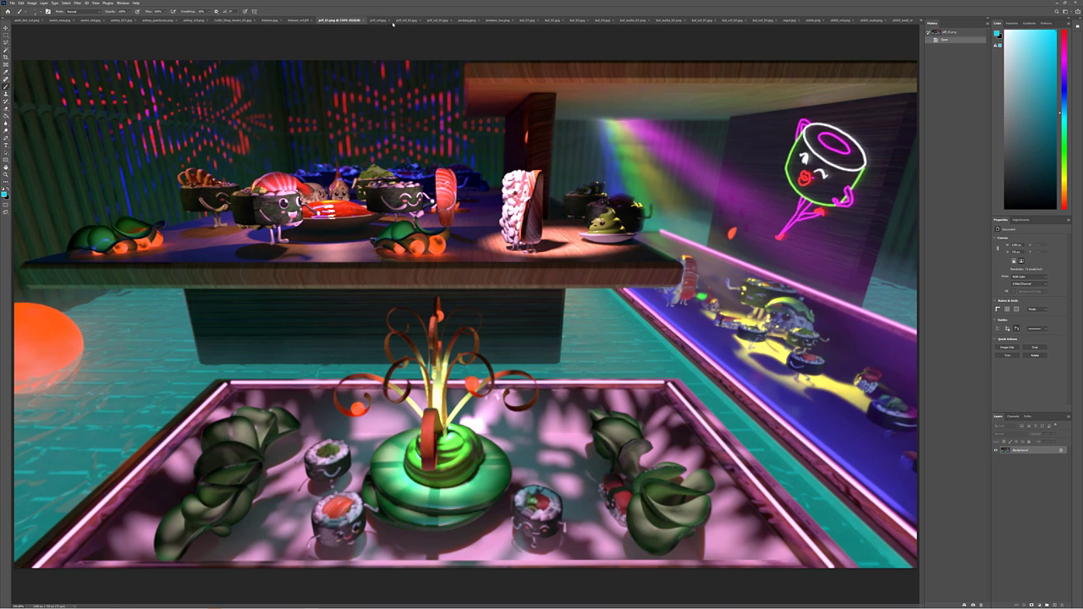
click(380, 21)
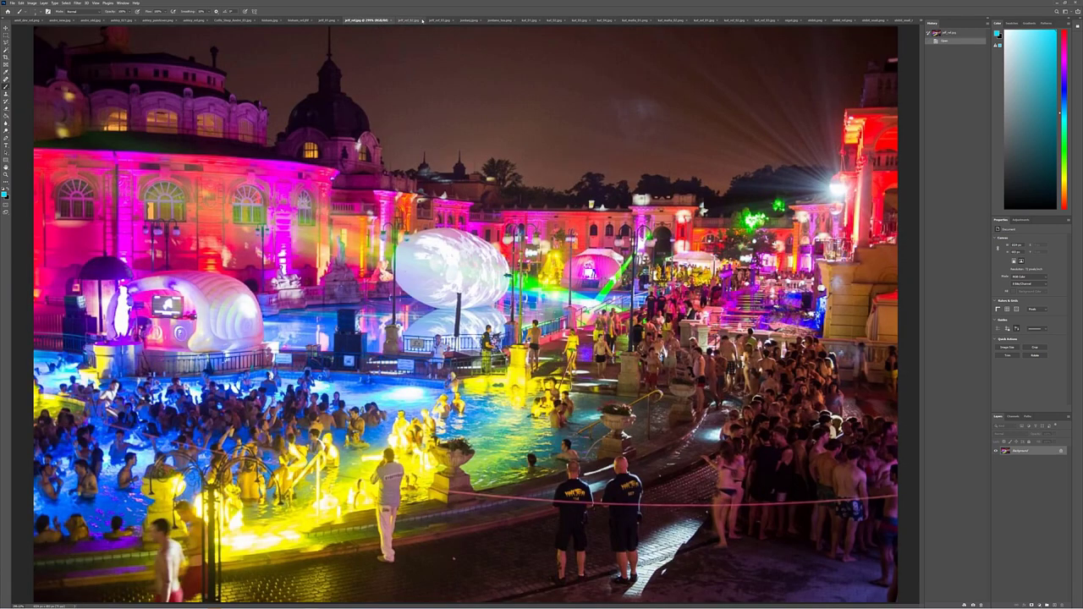
click(421, 19)
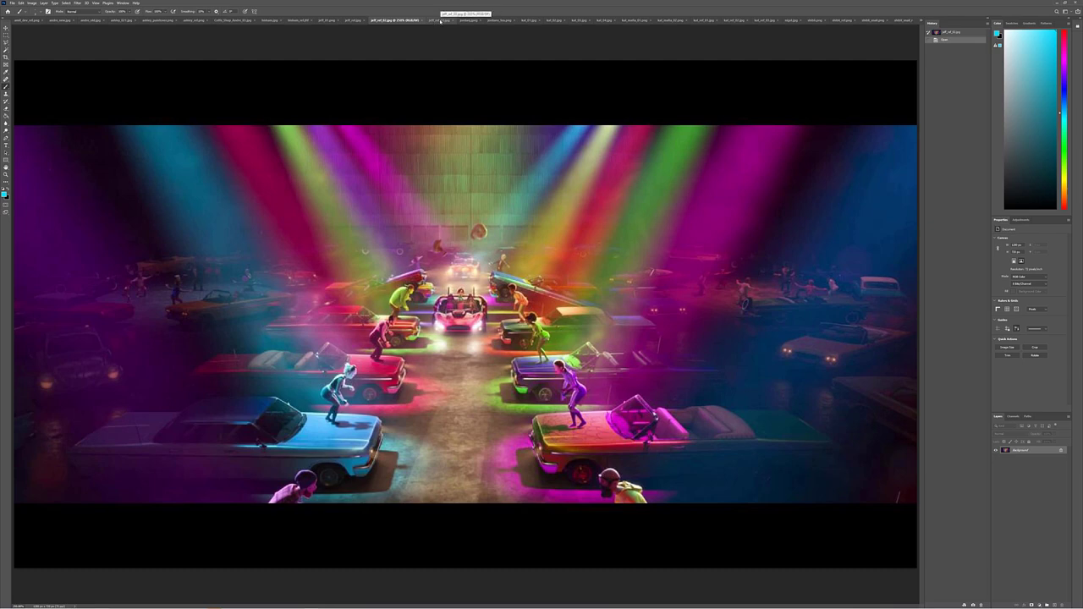
click(441, 19)
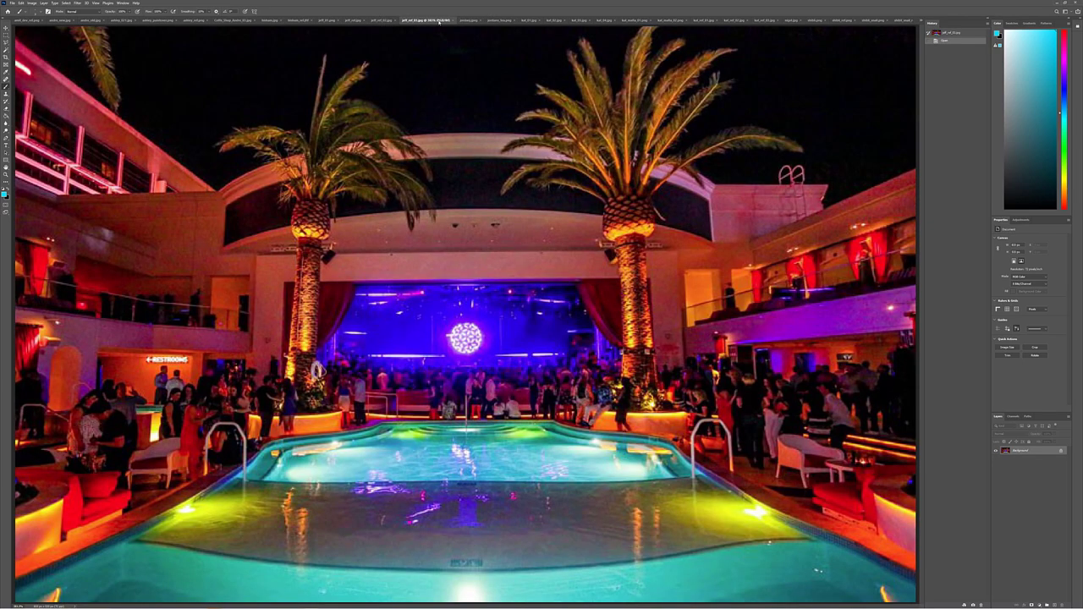
click(381, 20)
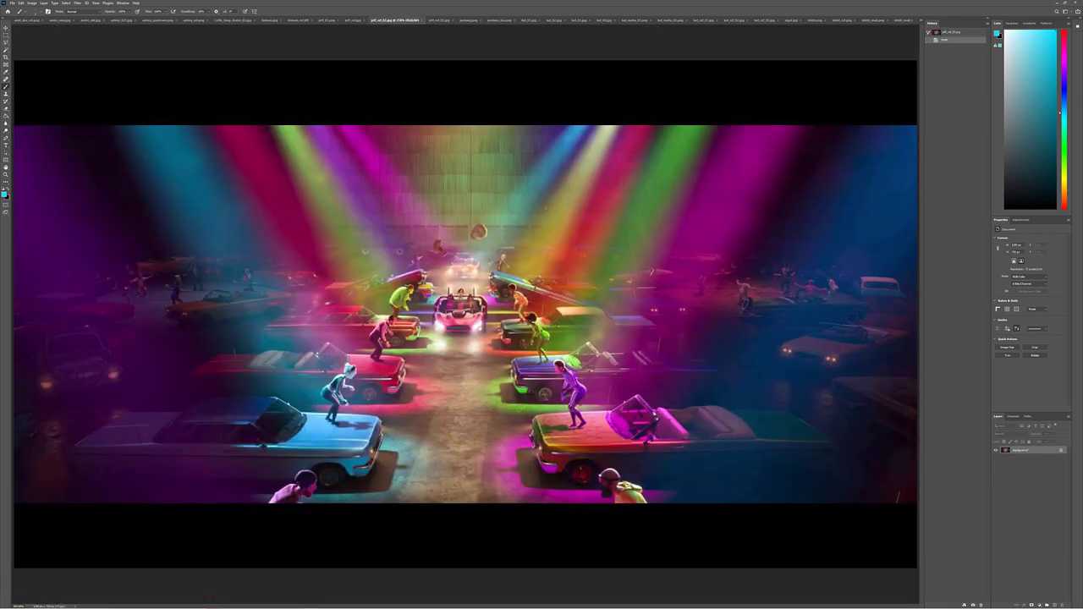
Compare the sushi bar render back and forth with the nightclub pool and spotlit car references.
click(328, 20)
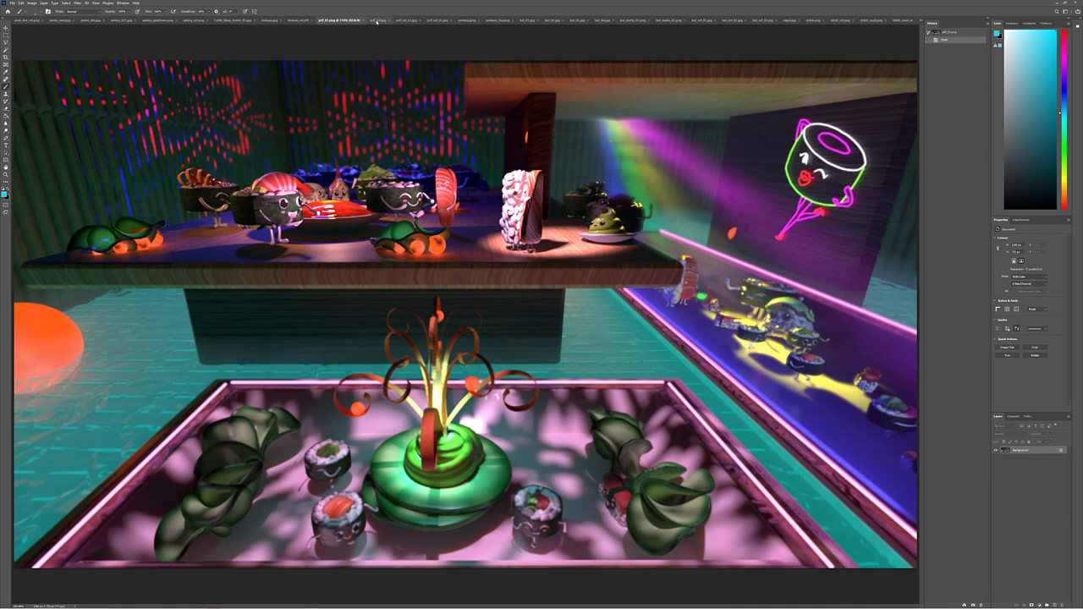
click(389, 20)
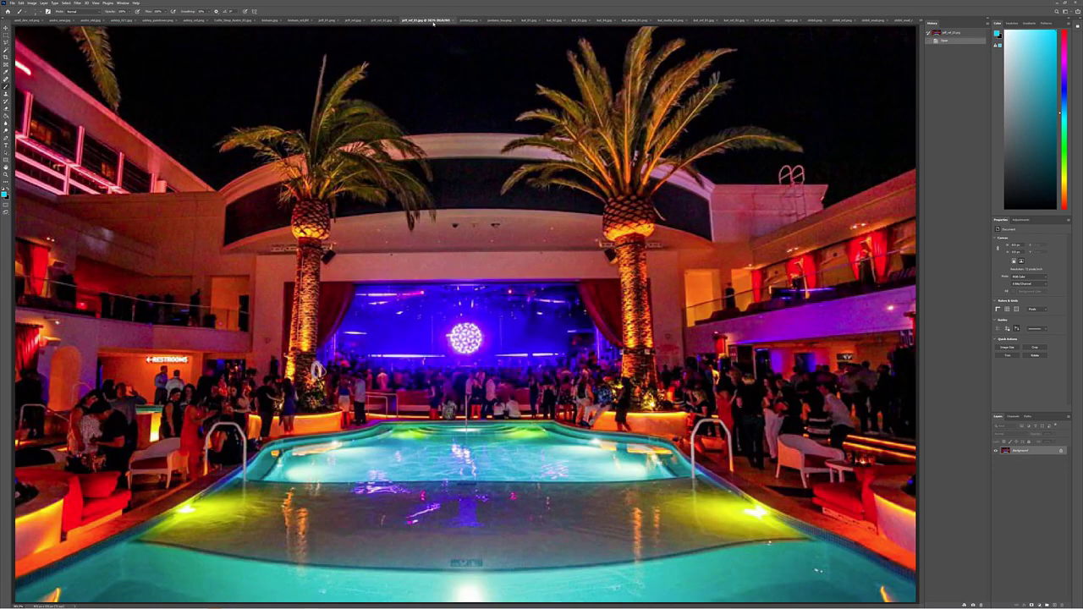
click(388, 20)
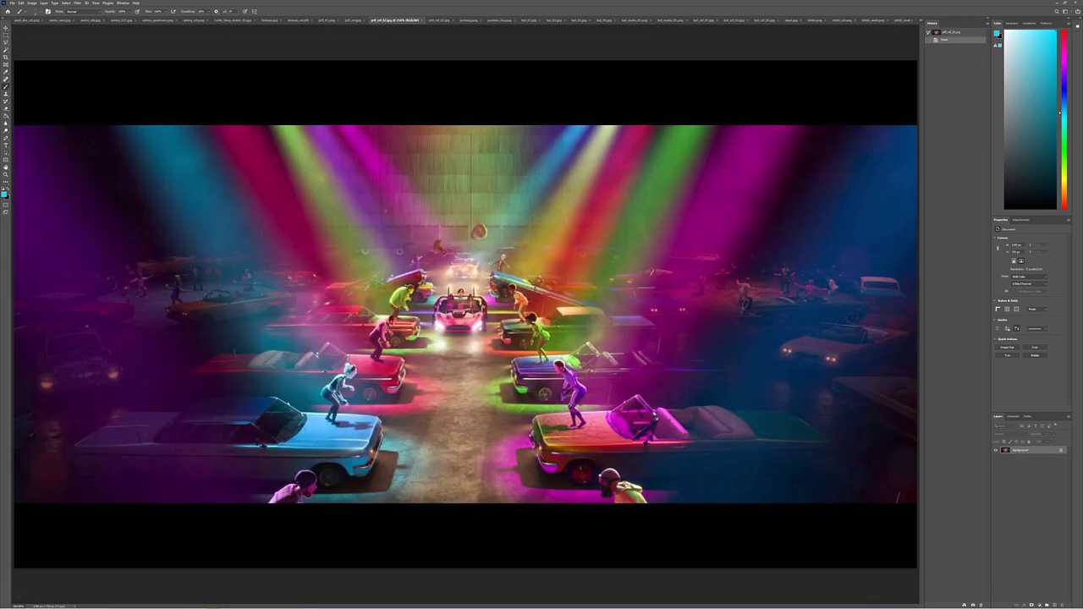
click(327, 20)
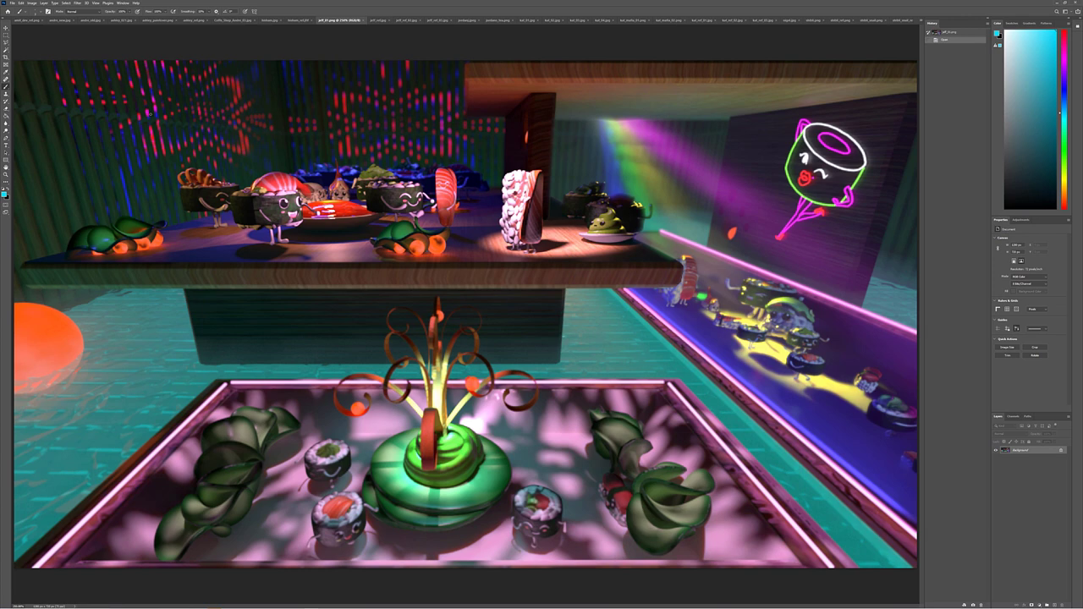
click(439, 20)
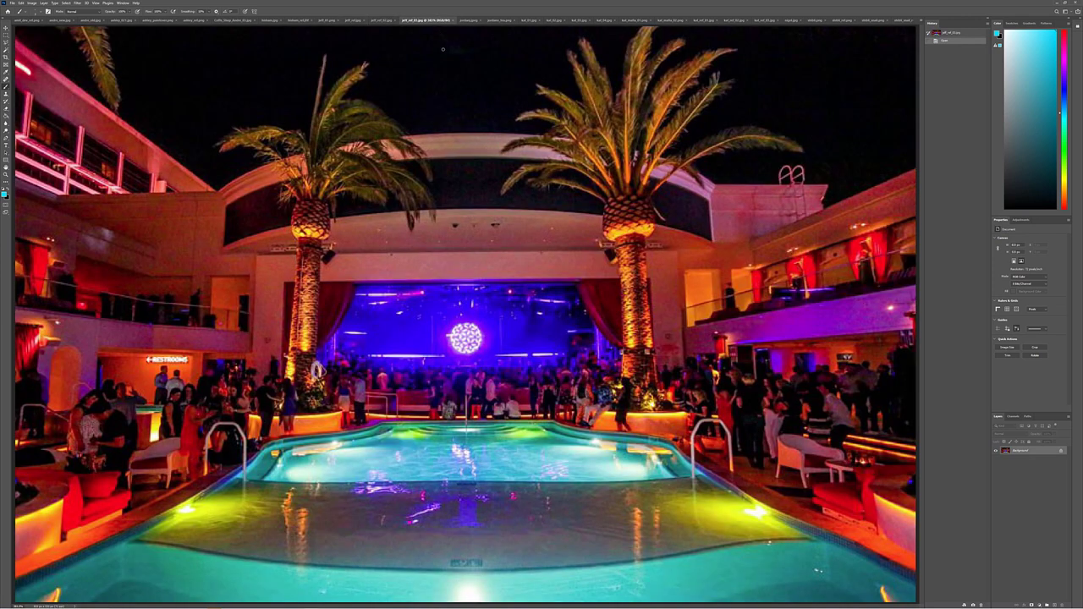
click(391, 20)
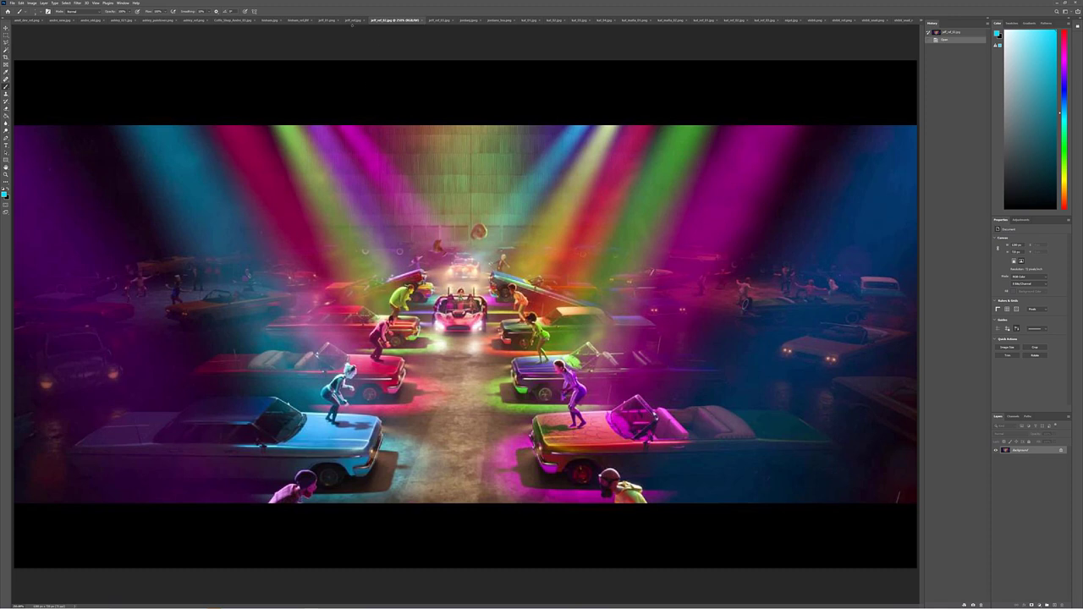
Try circling the light pattern on the back wall and the rainbow light beams in the sushi render, undoing each stroke.
click(329, 19)
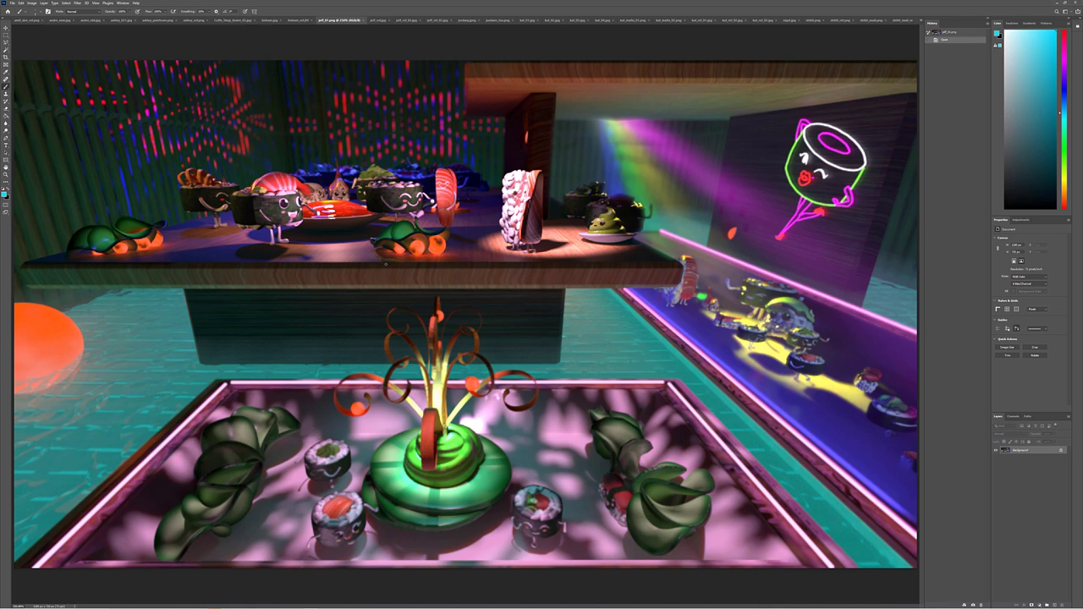
mouse_move(464, 79)
mouse_down()
mouse_move(279, 64)
mouse_move(82, 97)
mouse_move(343, 161)
mouse_move(434, 84)
mouse_up()
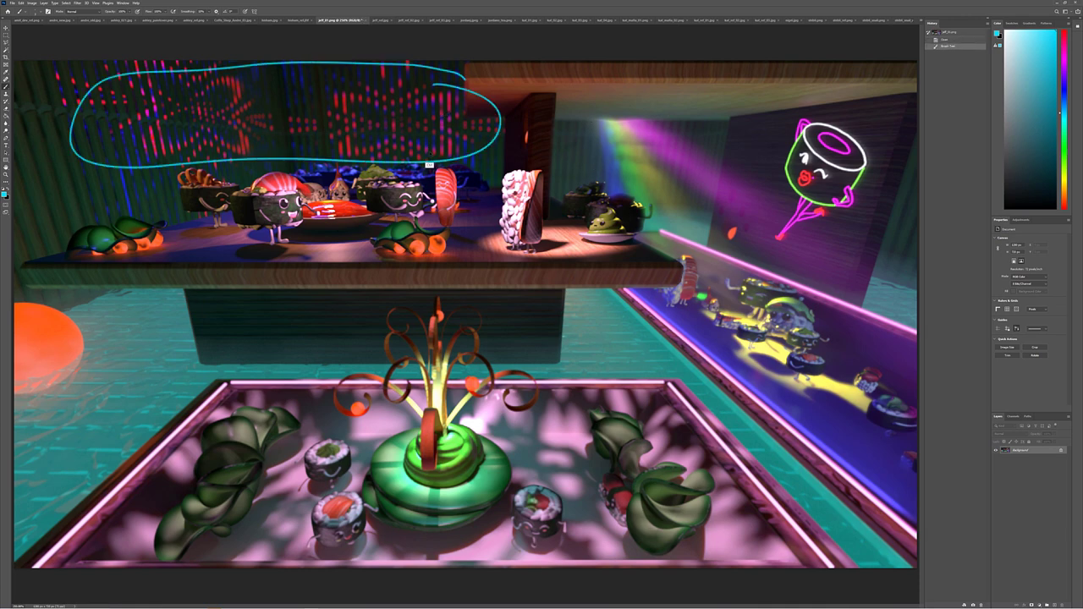
key(ctrl+z)
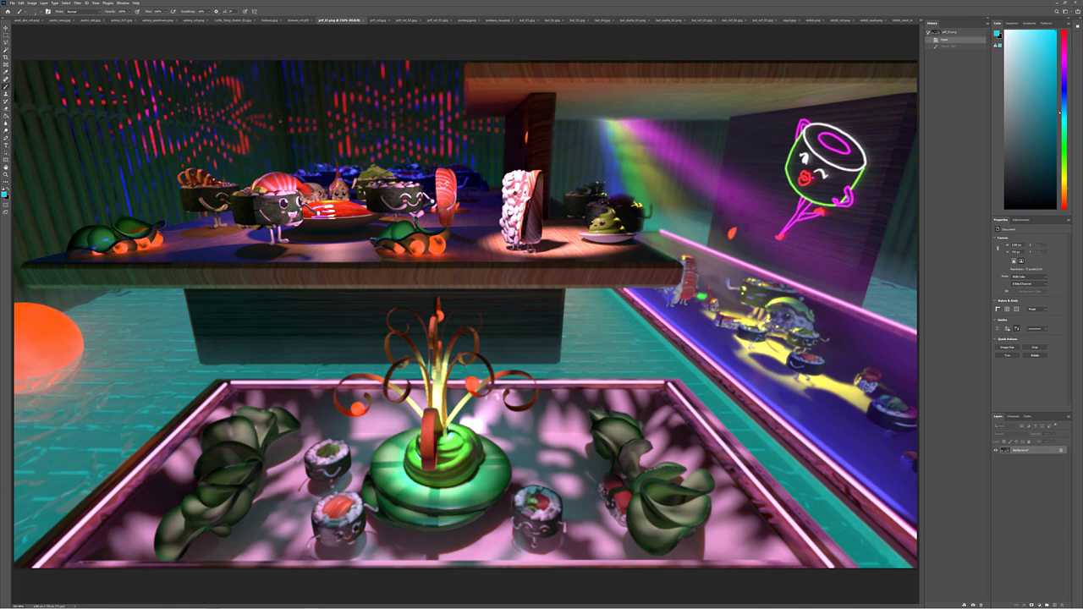
mouse_move(688, 115)
mouse_down()
mouse_move(629, 91)
mouse_move(609, 264)
mouse_move(739, 128)
mouse_move(694, 88)
mouse_up()
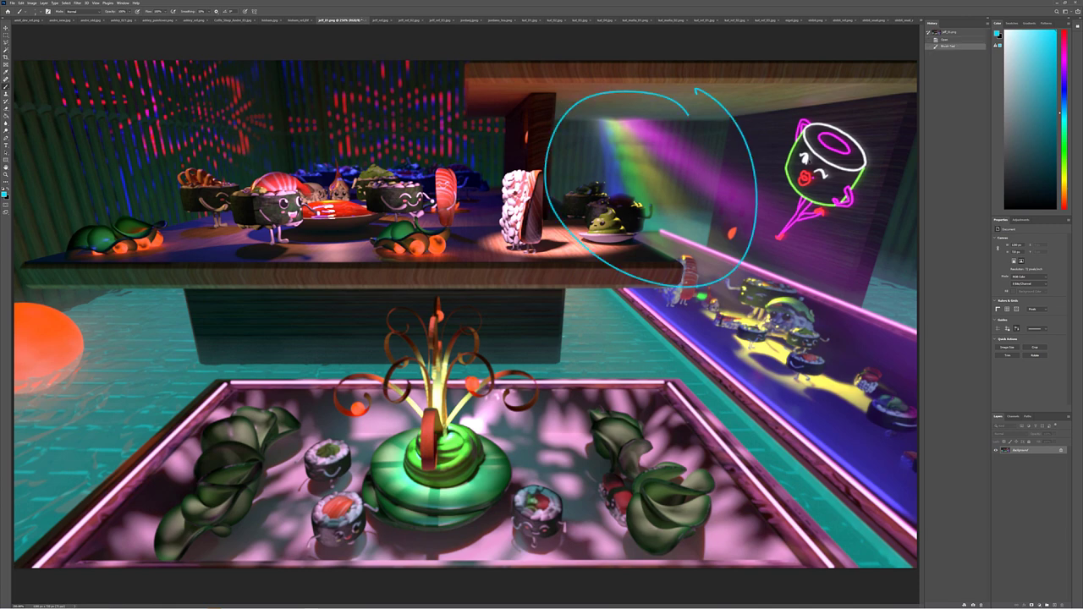
key(ctrl+z)
Try circling the neon sign and the light patch on the pink tabletop beside the leaves in the sushi render, undoing each mark.
drag(813, 91, 846, 93)
key(ctrl+z)
mouse_move(442, 64)
mouse_down()
mouse_move(318, 189)
mouse_move(443, 68)
mouse_up()
key(ctrl+z)
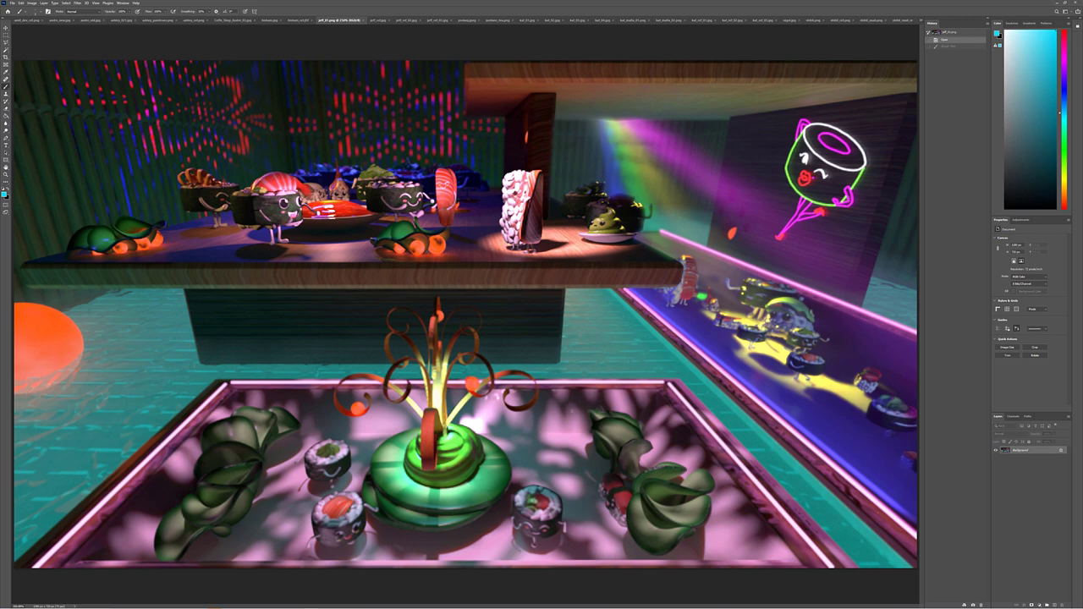
mouse_move(562, 415)
mouse_down()
mouse_move(544, 452)
mouse_move(585, 457)
mouse_move(600, 439)
mouse_move(576, 416)
mouse_up()
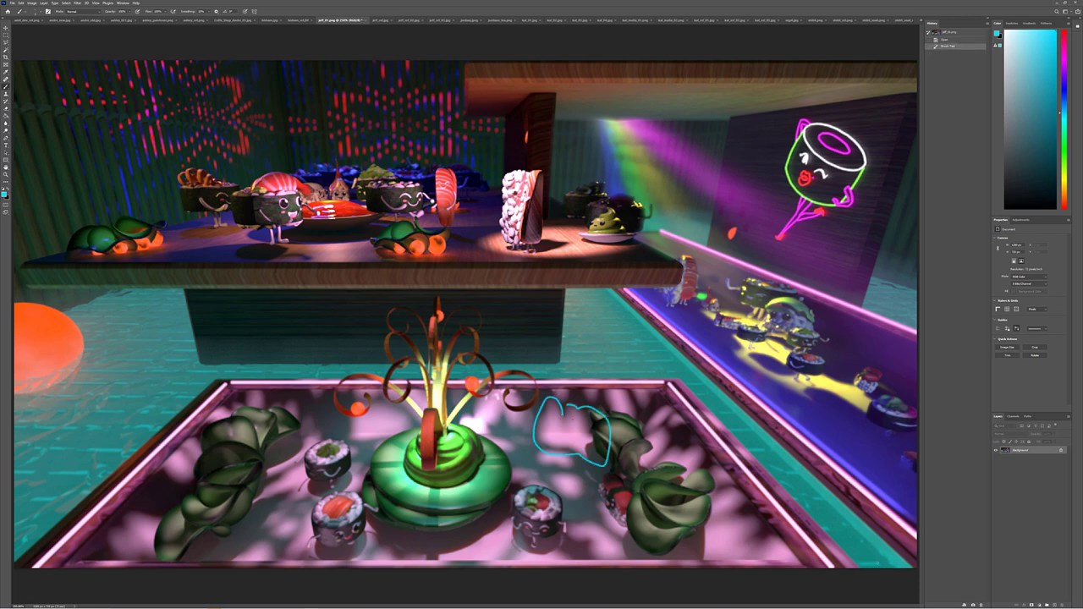
key(ctrl+z)
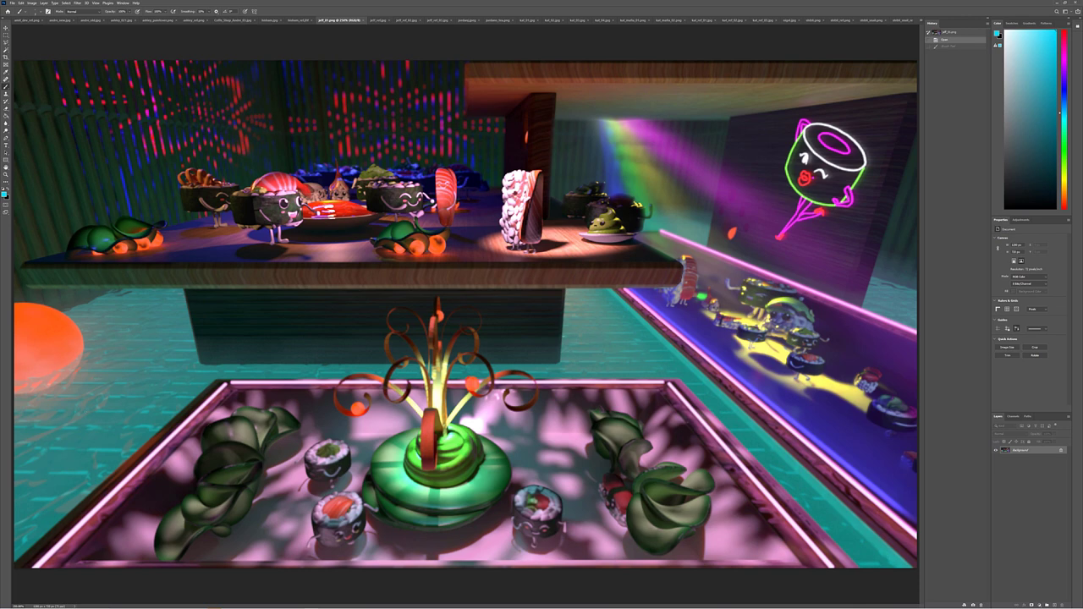
Check the spotlit car reference again, and try tracing two long curves through the sushi render down to the pink tabletop, undoing the strokes.
click(411, 20)
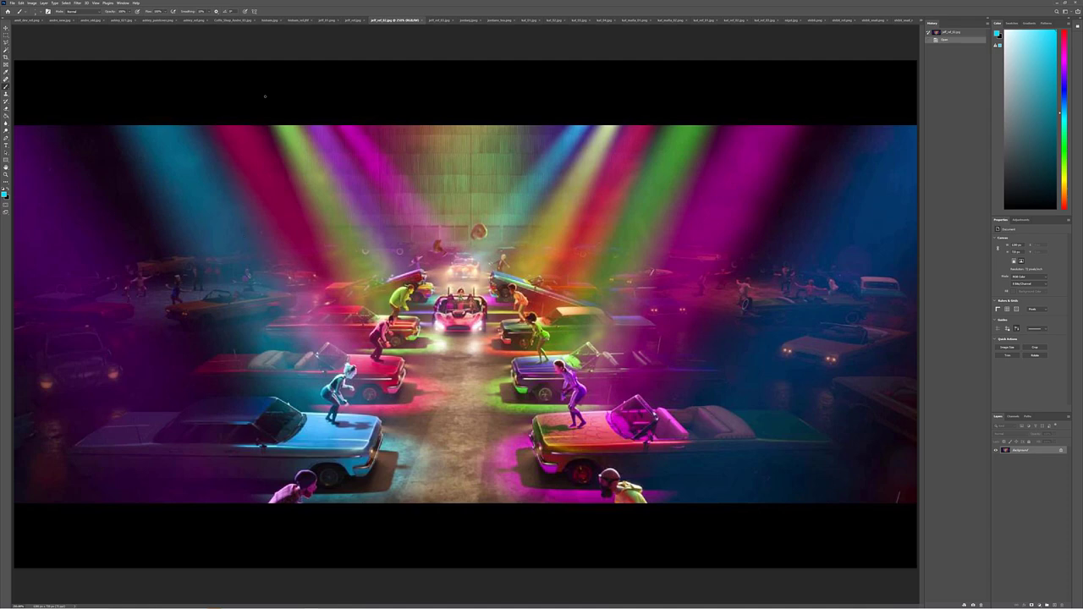
click(328, 20)
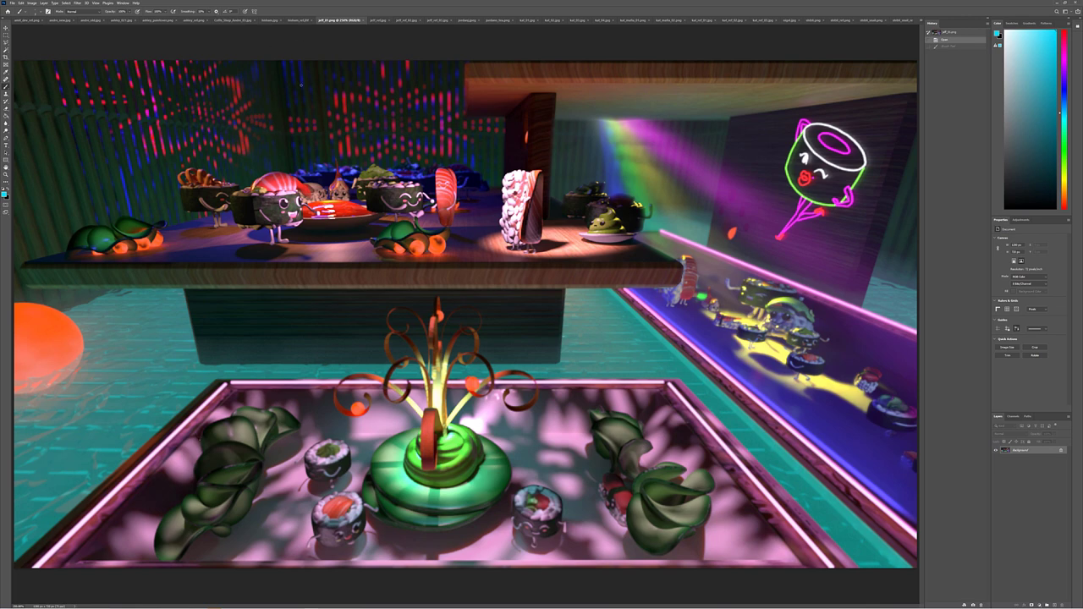
mouse_move(250, 63)
mouse_down()
mouse_move(217, 176)
mouse_move(256, 261)
mouse_move(474, 444)
mouse_up()
drag(671, 66, 461, 555)
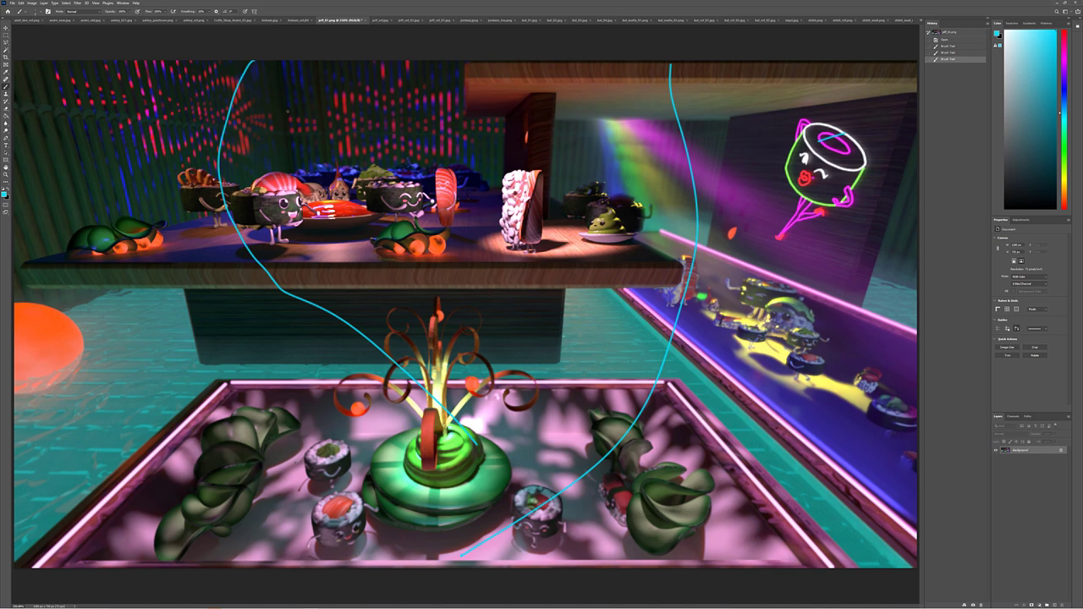
key(ctrl+z)
key(ctrl+z)
key(ctrl+z)
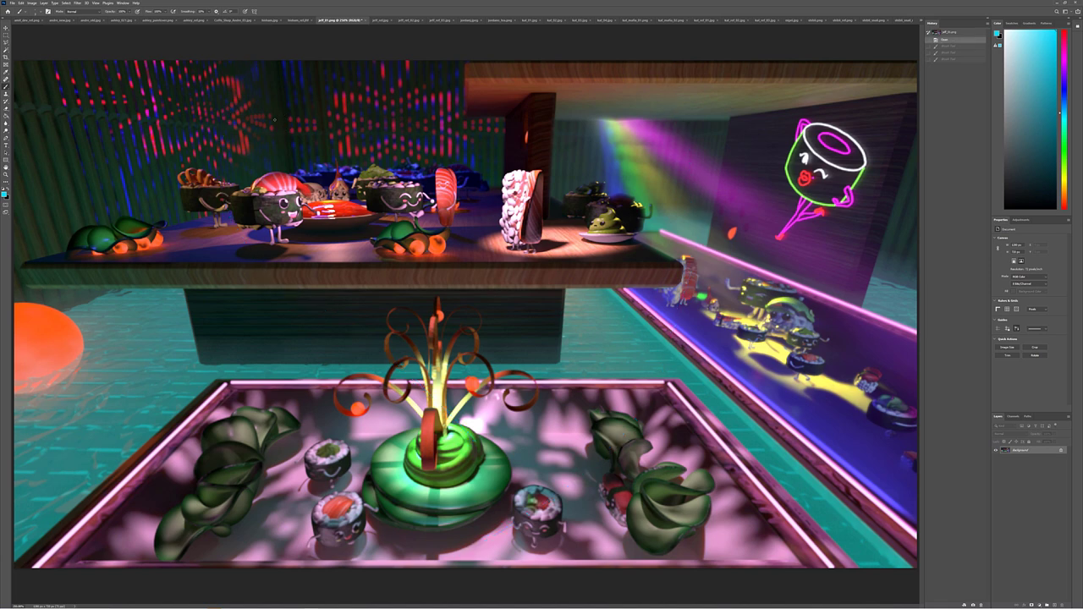
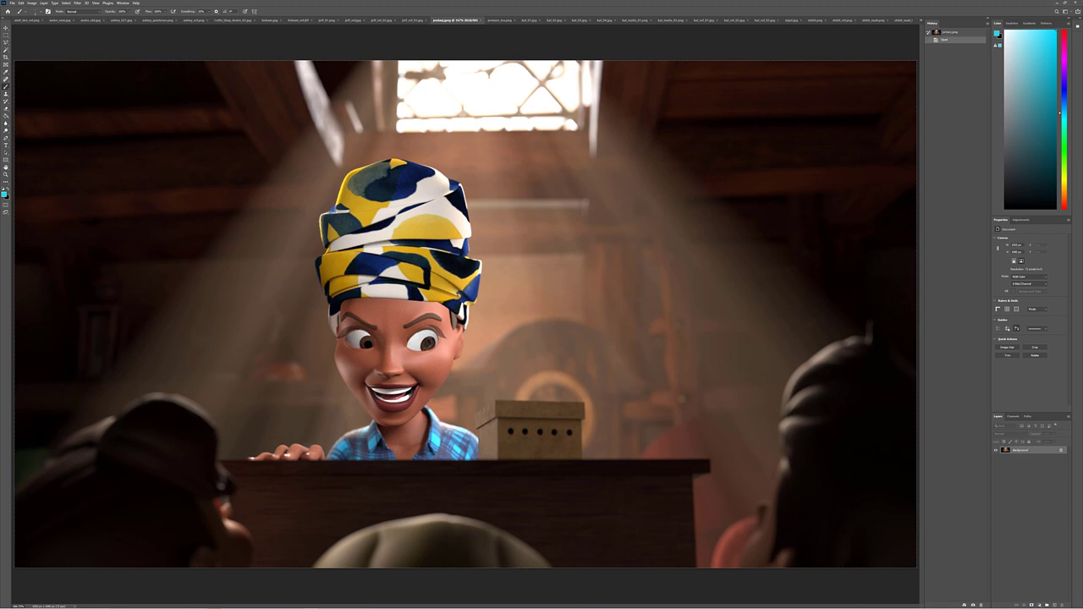
Try hatching and circling areas of the face of the woman in the headwrap, and undo all the marks.
mouse_move(347, 358)
mouse_down()
mouse_move(367, 373)
mouse_move(371, 302)
mouse_up()
mouse_move(346, 370)
mouse_down()
mouse_move(383, 351)
mouse_move(369, 374)
mouse_up()
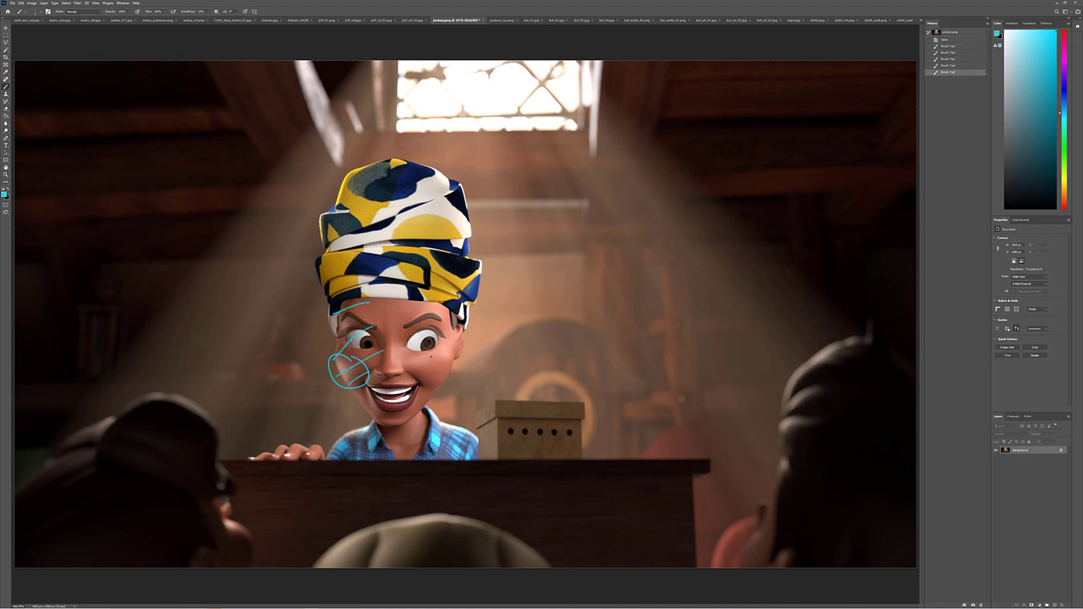
key(ctrl+z)
key(ctrl+z)
key(ctrl+z)
key(ctrl+z)
key(ctrl+z)
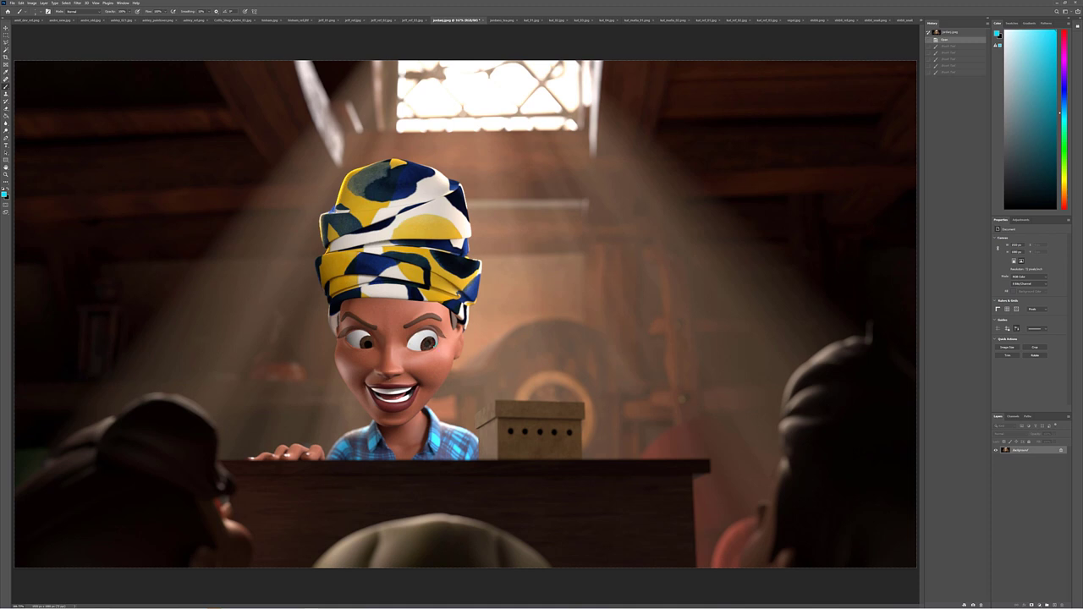
drag(411, 337, 421, 370)
key(ctrl+z)
Try circling the dark background beside the woman, undo the circle, and hatch her patterned headwrap with cyan strokes.
drag(293, 305, 180, 267)
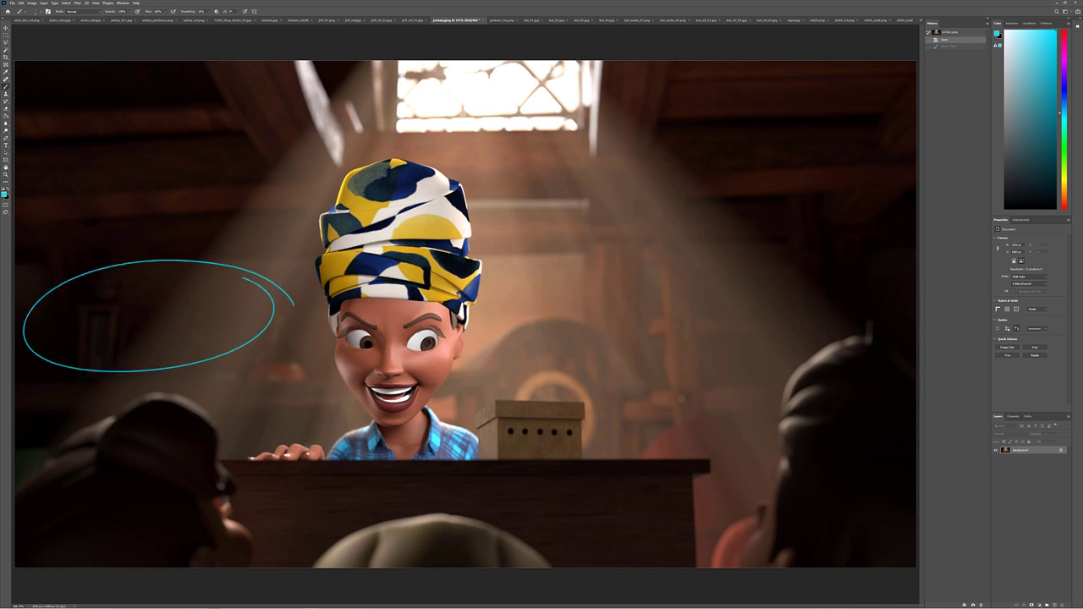
key(ctrl+z)
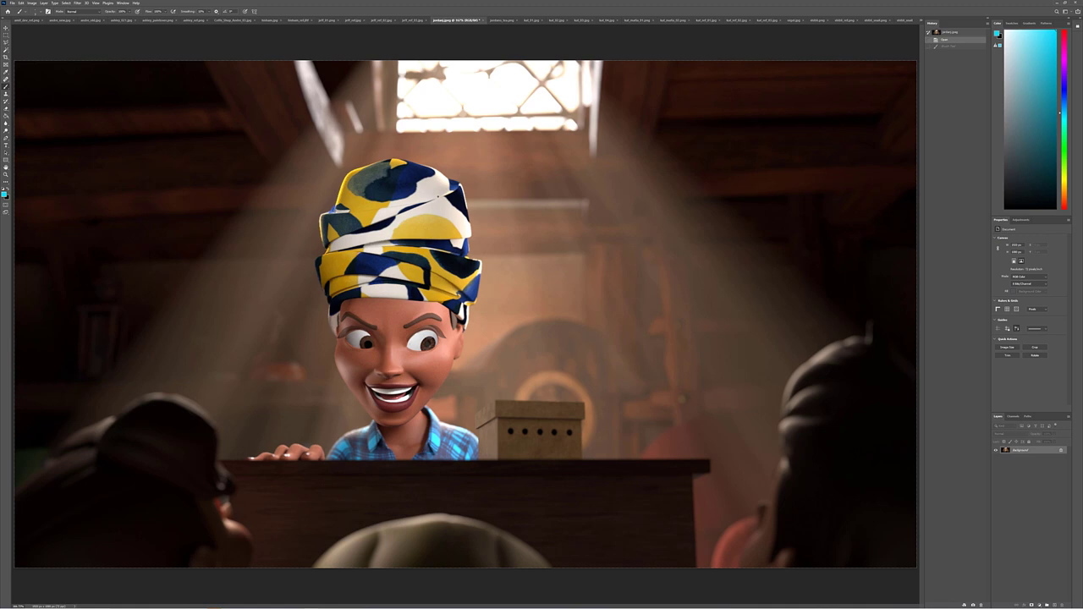
key(ctrl+shift+z)
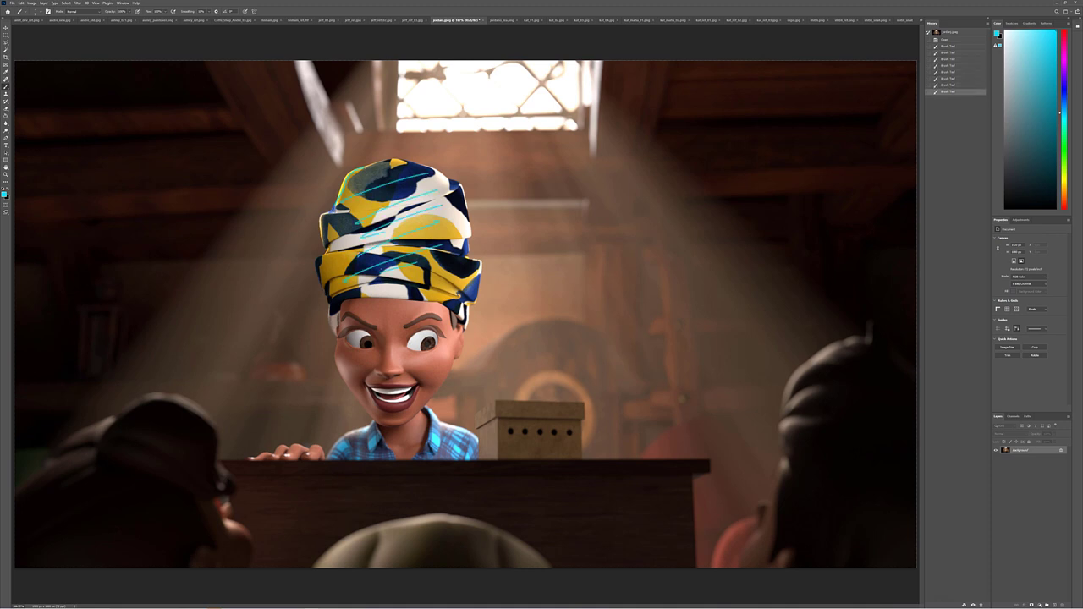
In the render of the man reading a newspaper, try marking his shirt, undo it, and outline a larger area around his shirt front in cyan.
click(504, 20)
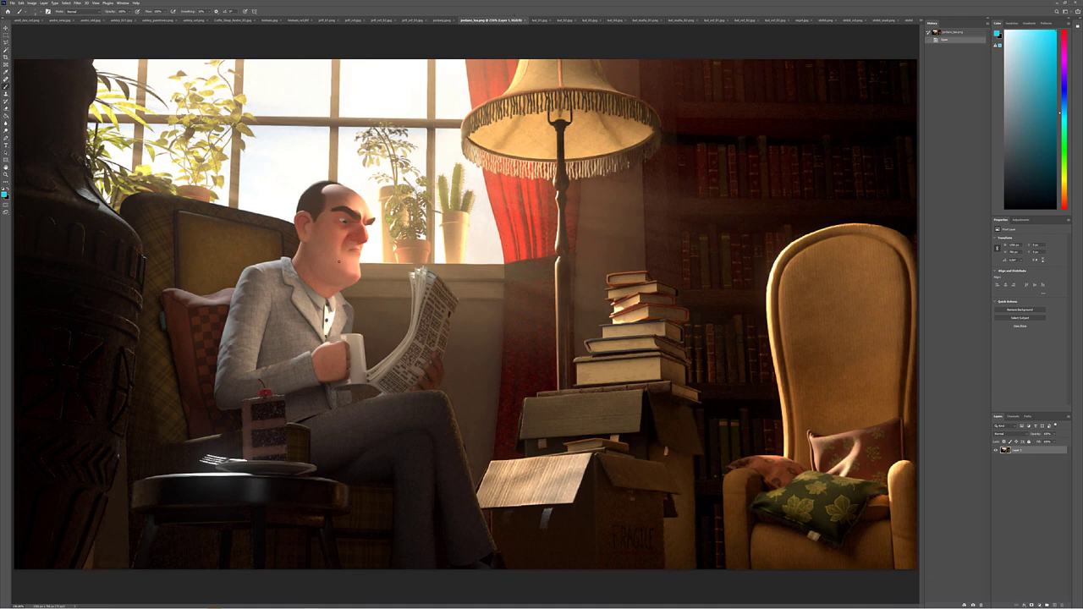
drag(331, 313, 325, 305)
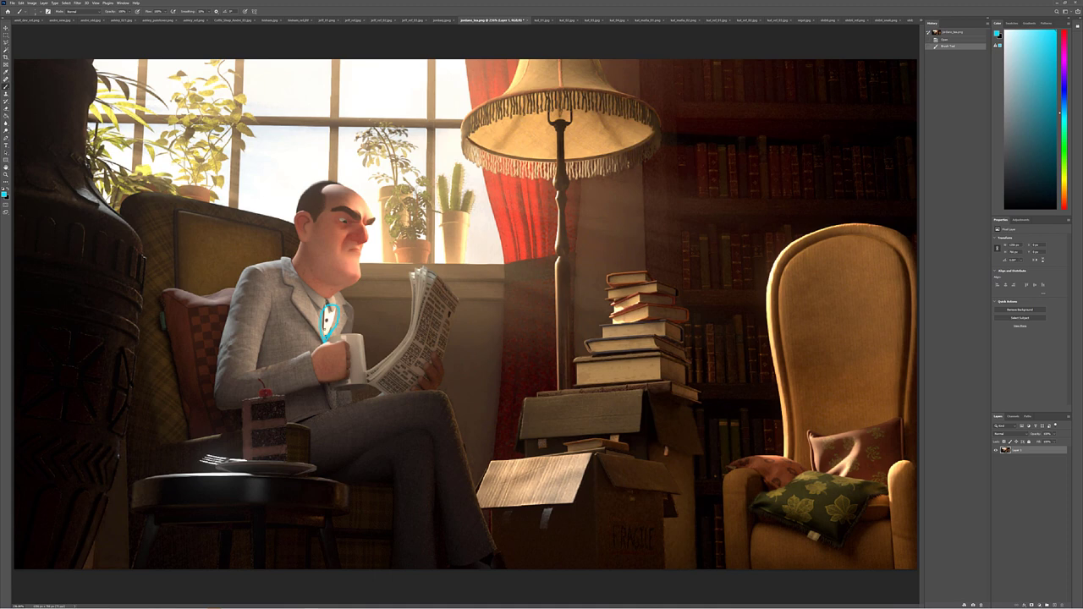
key(ctrl+z)
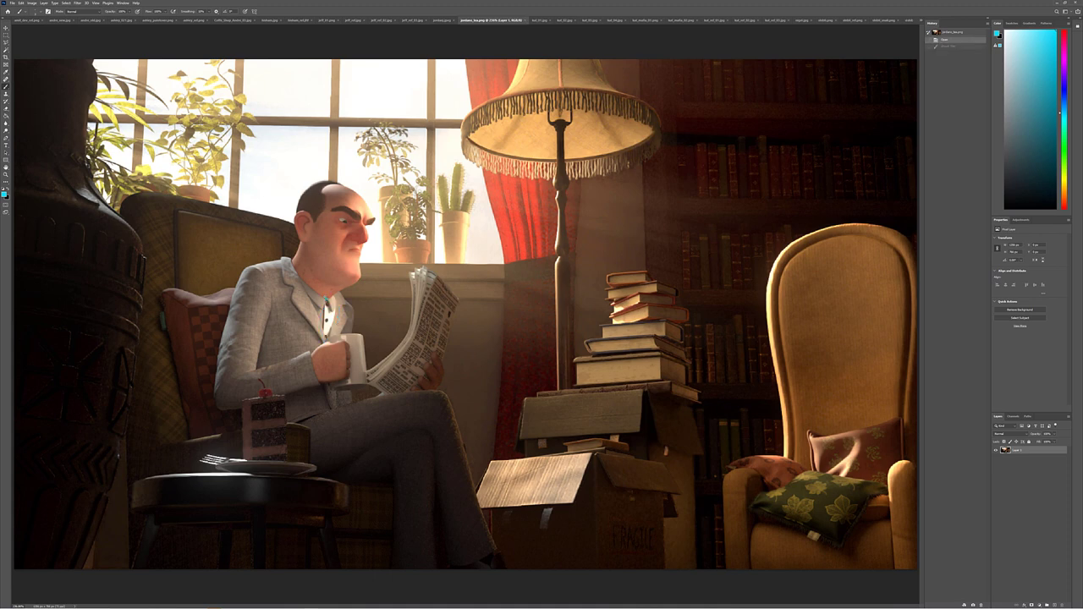
key(ctrl+z)
key(ctrl+shift+z)
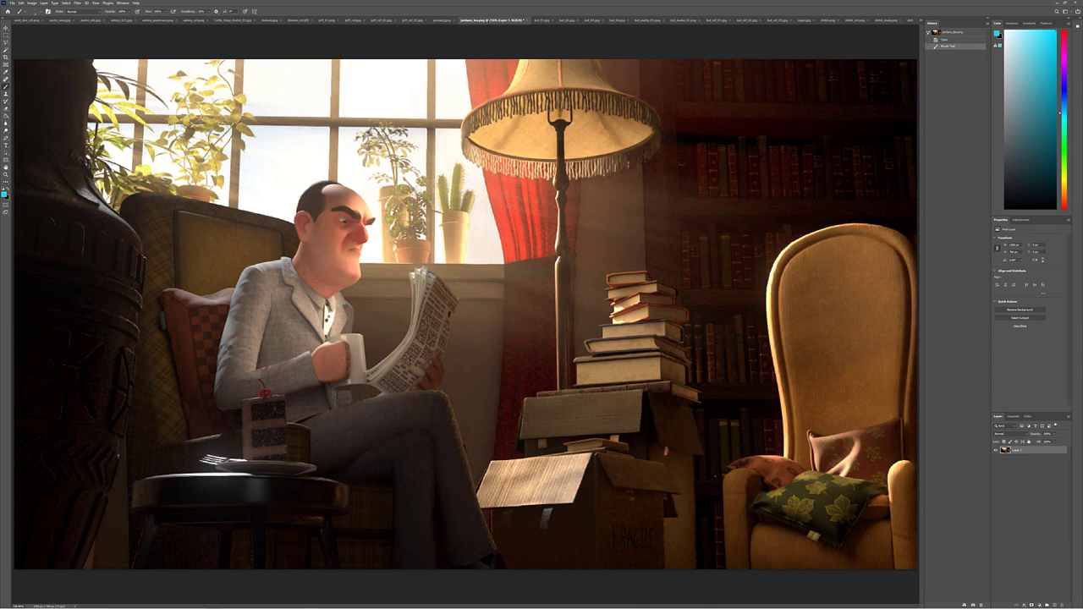
mouse_move(300, 303)
mouse_down()
mouse_move(350, 344)
mouse_move(344, 293)
mouse_up()
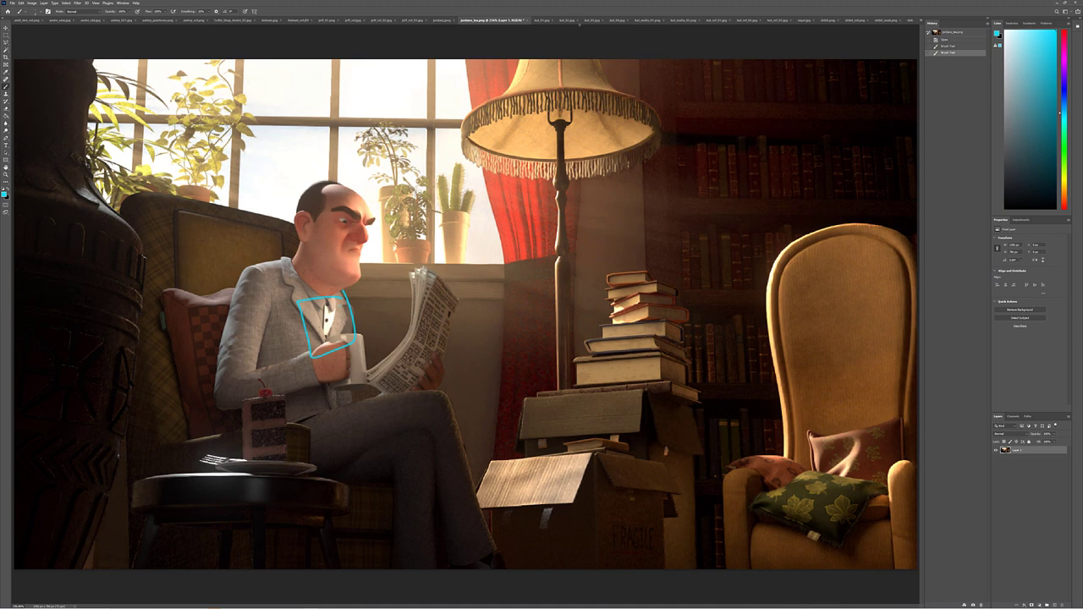
Look through the jungle renders of the woman with flower garlands and the foggy and sunlit forest reference photos.
click(543, 19)
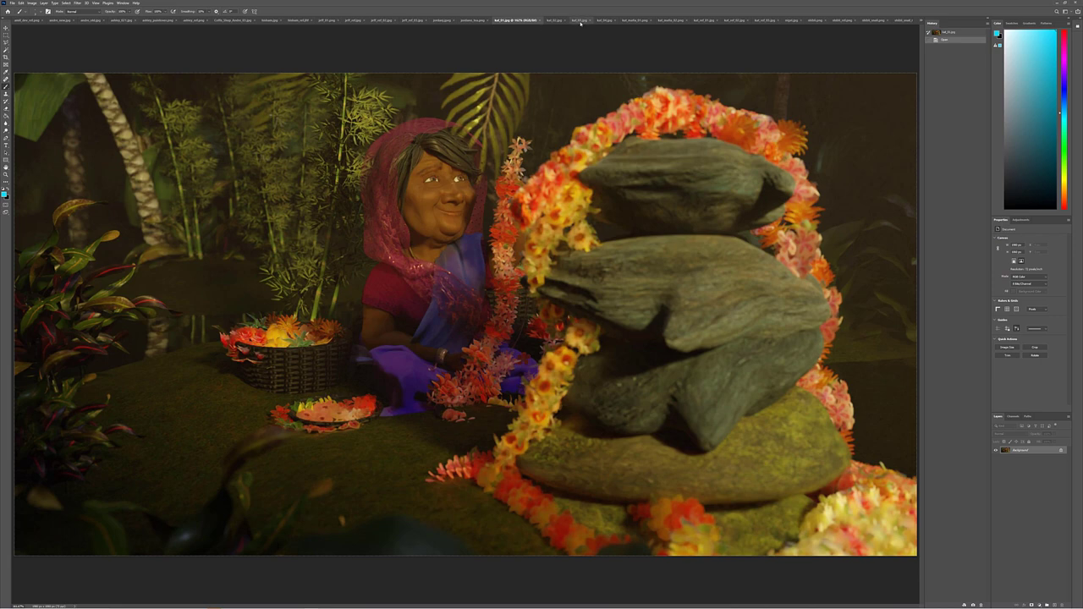
click(580, 20)
click(611, 20)
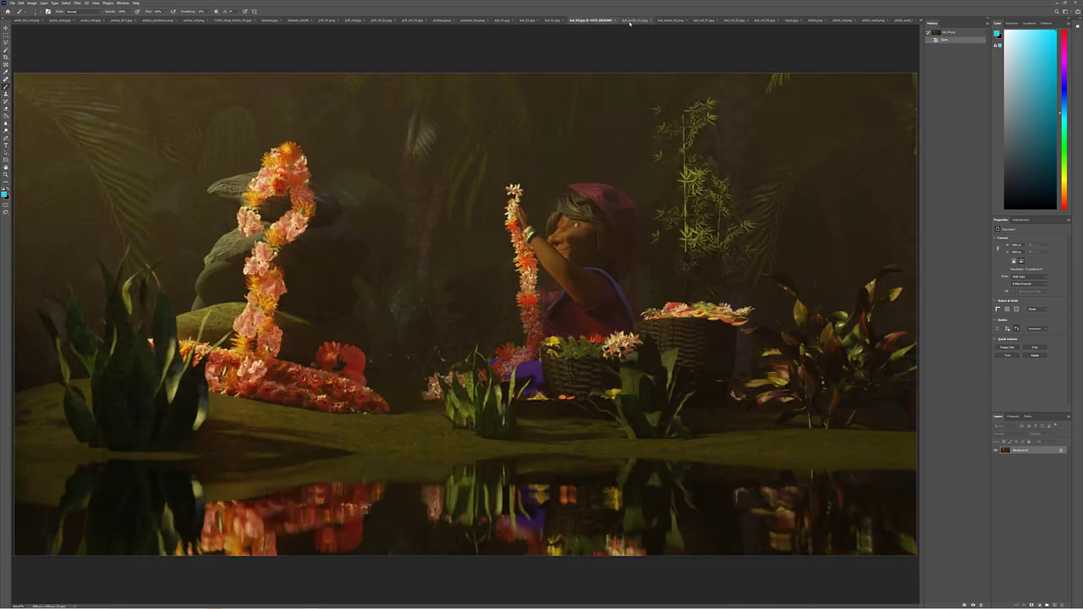
click(630, 20)
click(579, 20)
click(707, 20)
click(762, 21)
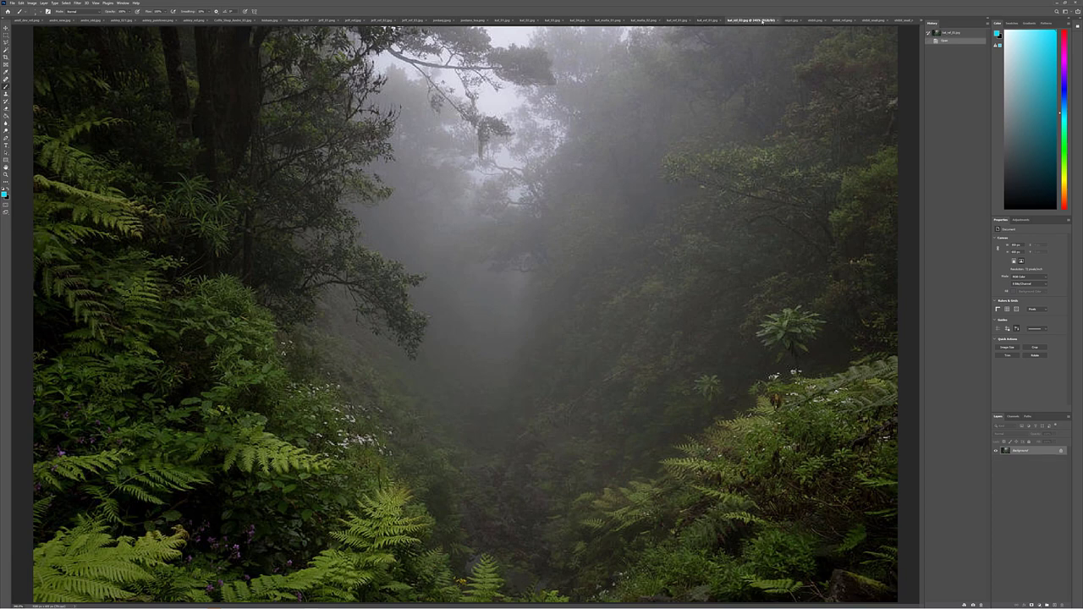
click(763, 21)
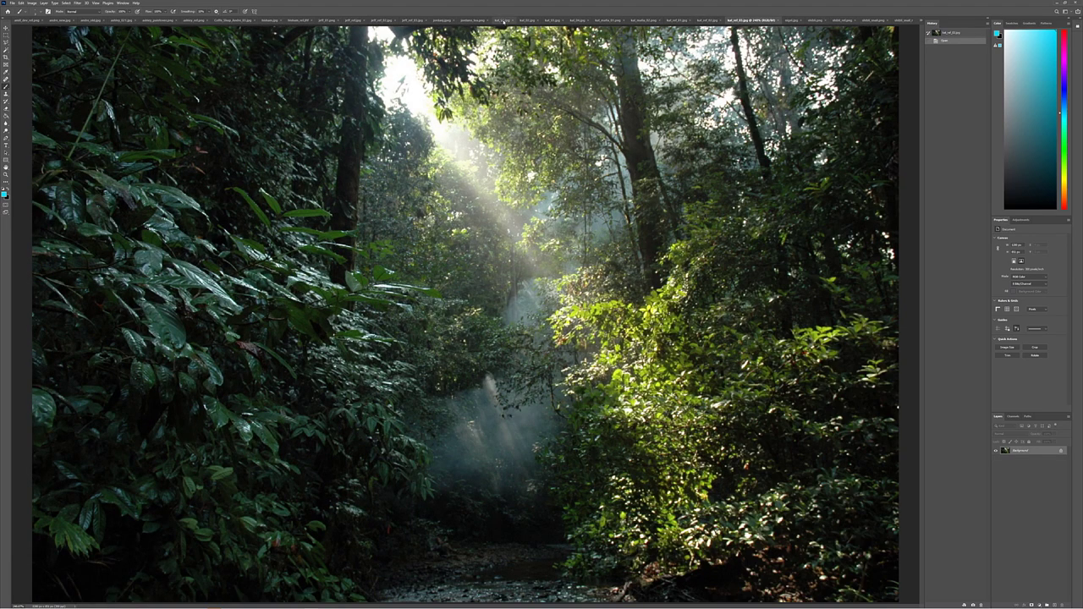
Compare the wide jungle pond render with the reference photo of the green forest pond.
click(506, 20)
key(ctrl+Tab)
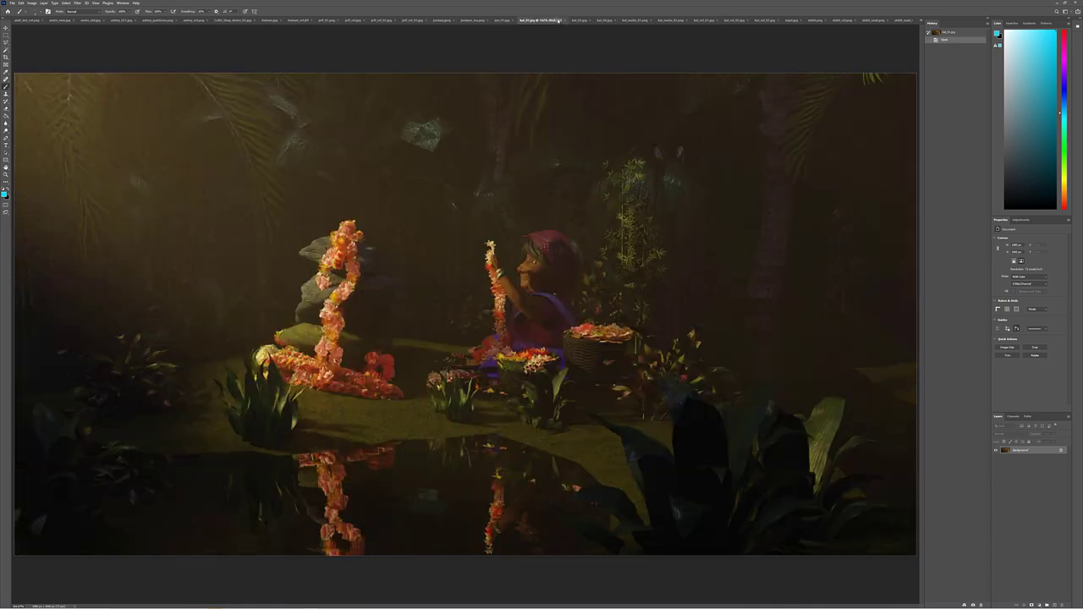
click(709, 21)
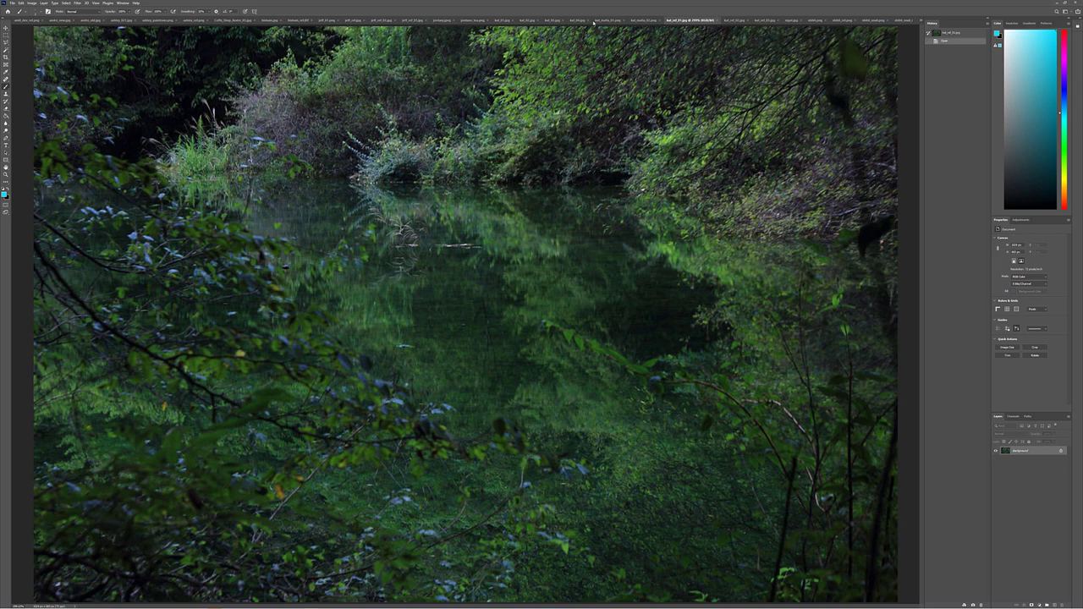
In the wide jungle pond render, try shifting the midtones toward blue with Color Balance, and cancel the adjustment.
click(531, 20)
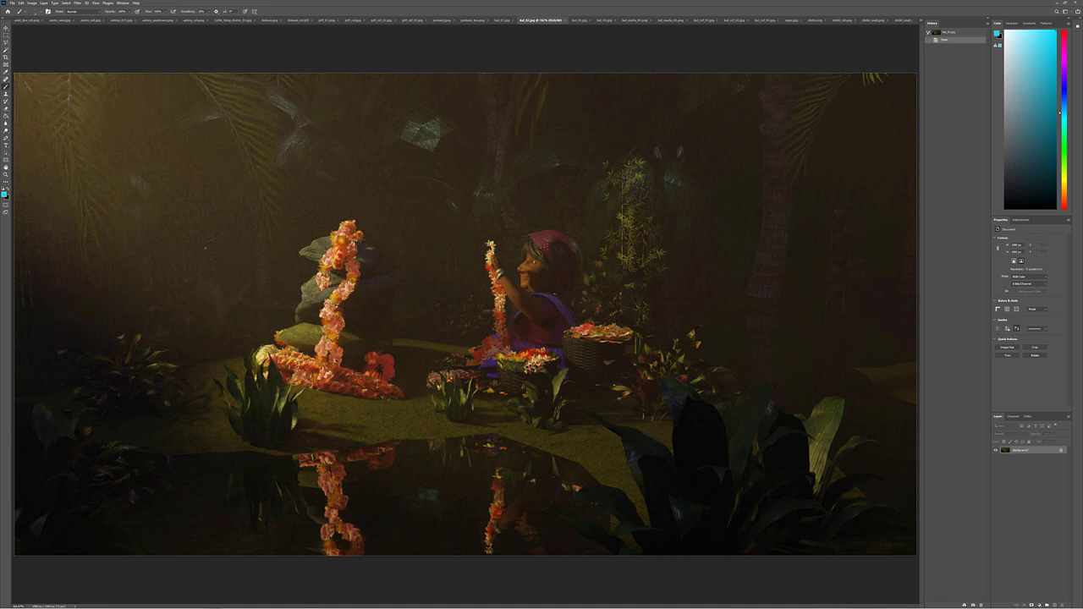
key(ctrl+b)
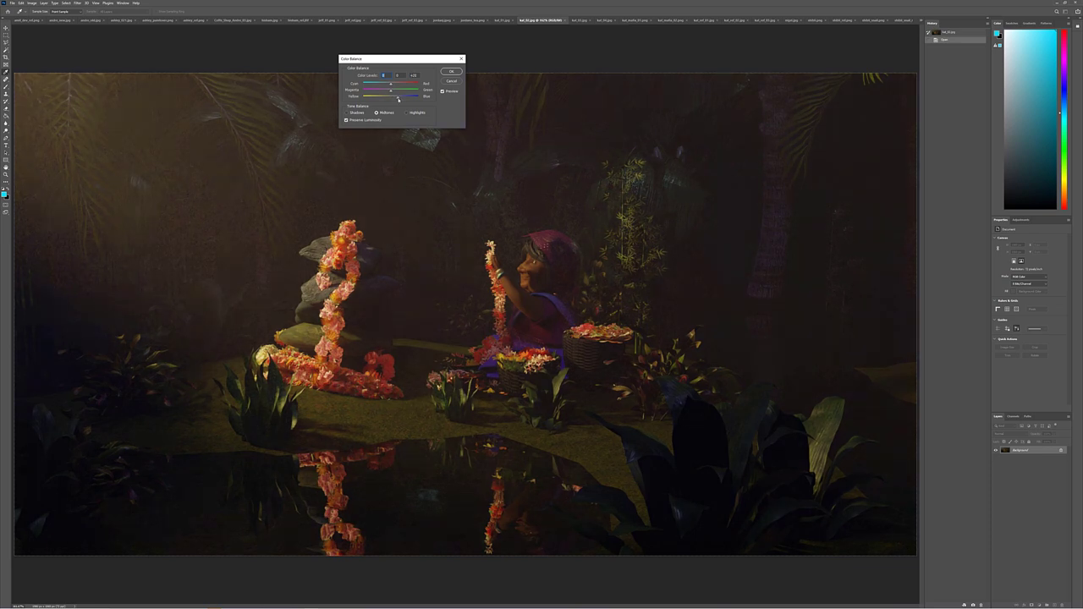
drag(399, 99, 397, 98)
click(452, 81)
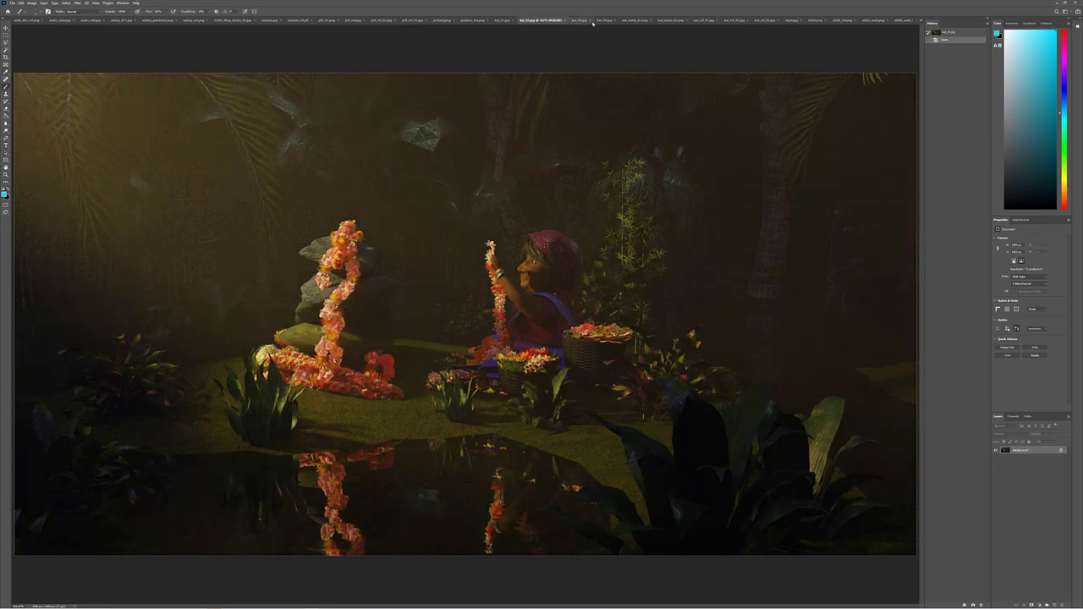
Check the foggy forest and green pond references against the wide jungle pond render.
click(733, 20)
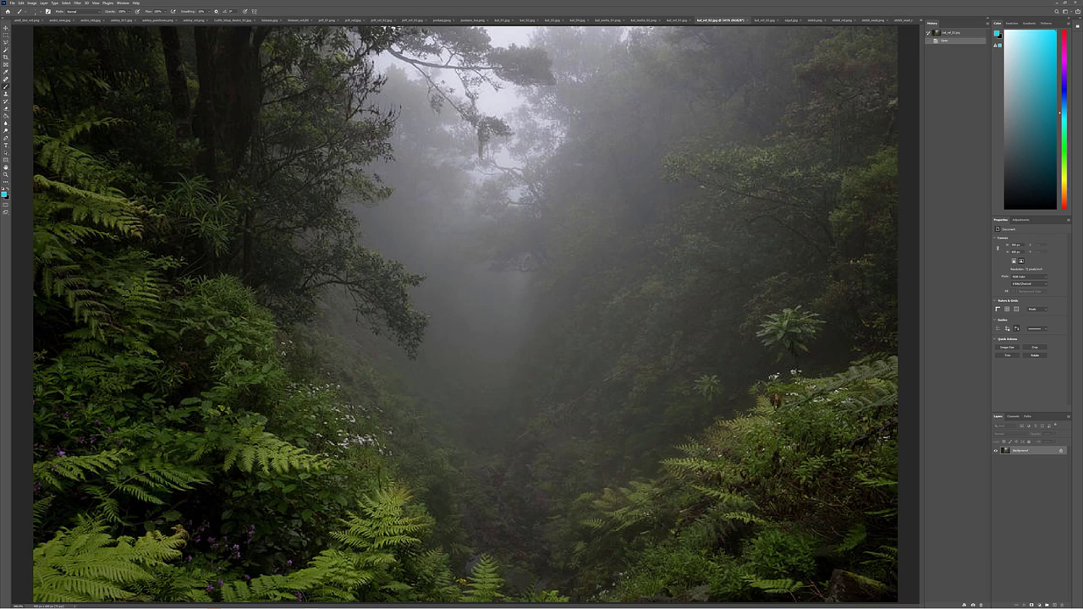
click(680, 21)
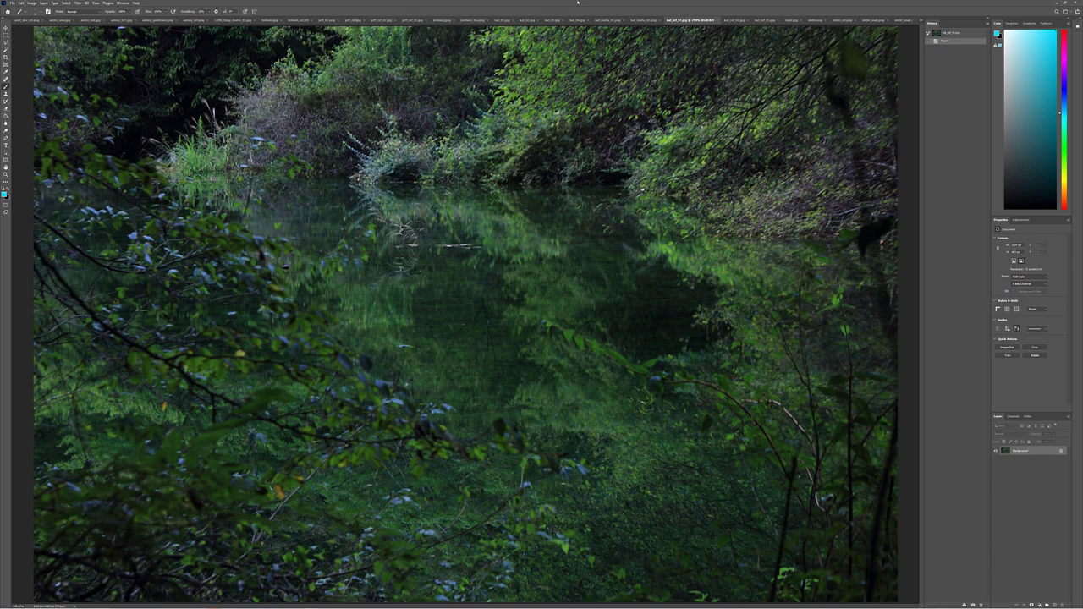
click(503, 20)
click(541, 21)
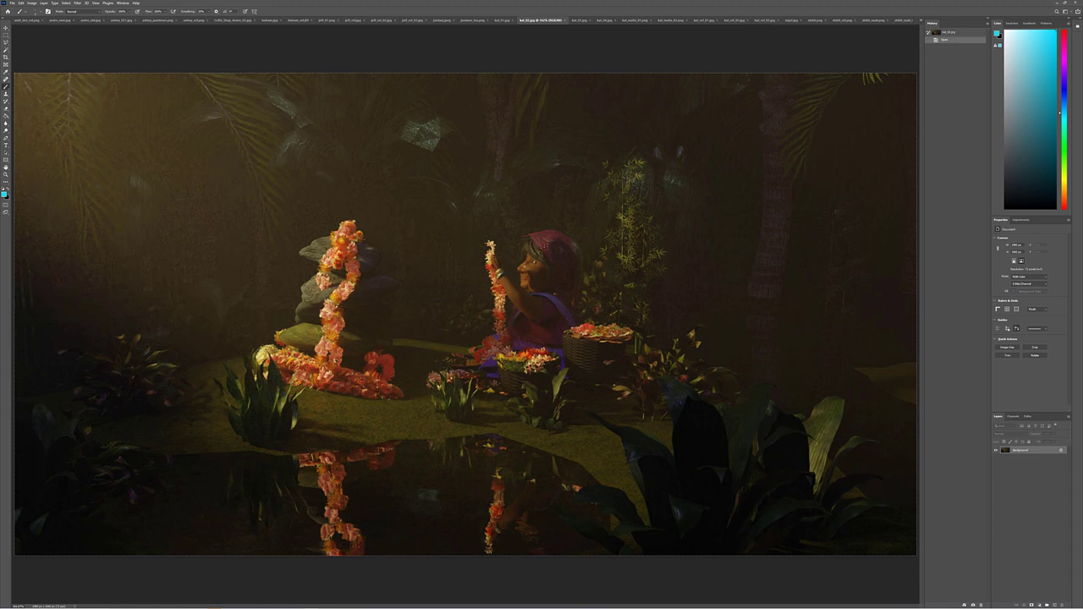
Review the high-angle palm jungle render and the closer waterside render of the woman holding the flower garland.
click(579, 20)
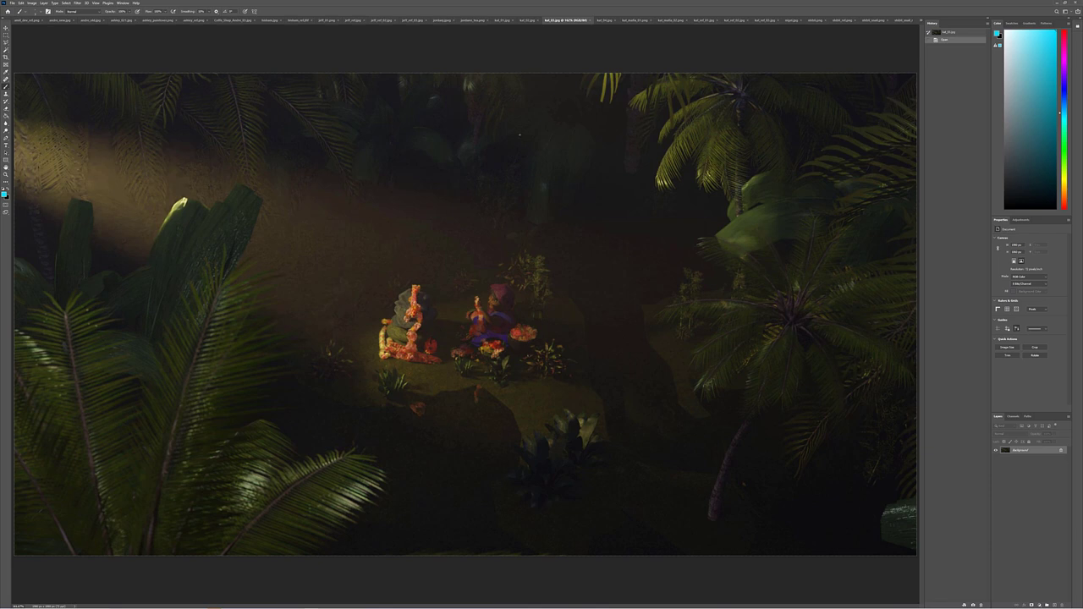
click(601, 20)
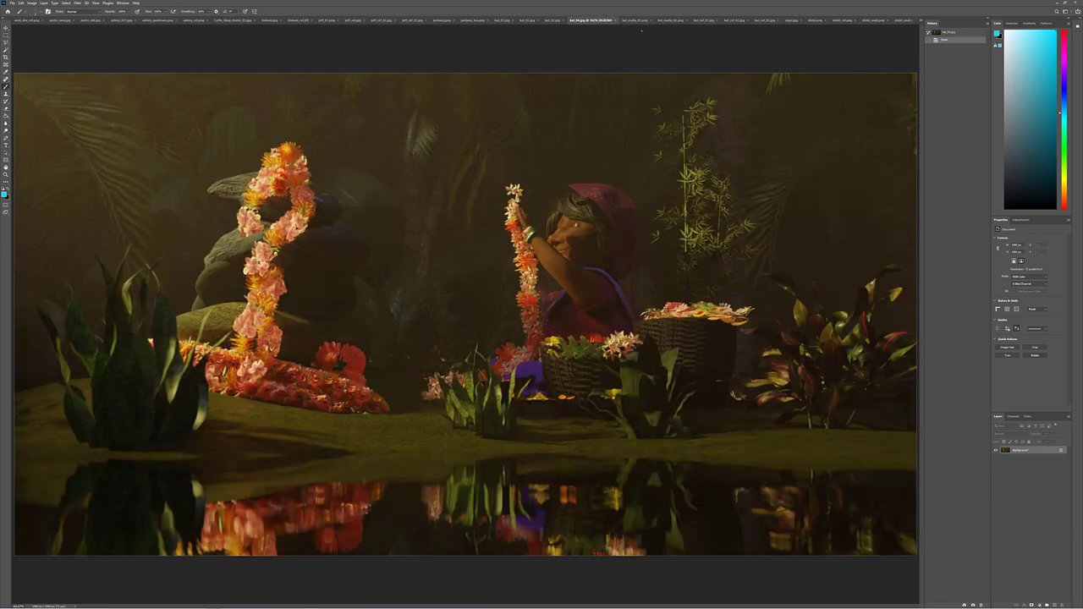
click(637, 20)
click(579, 19)
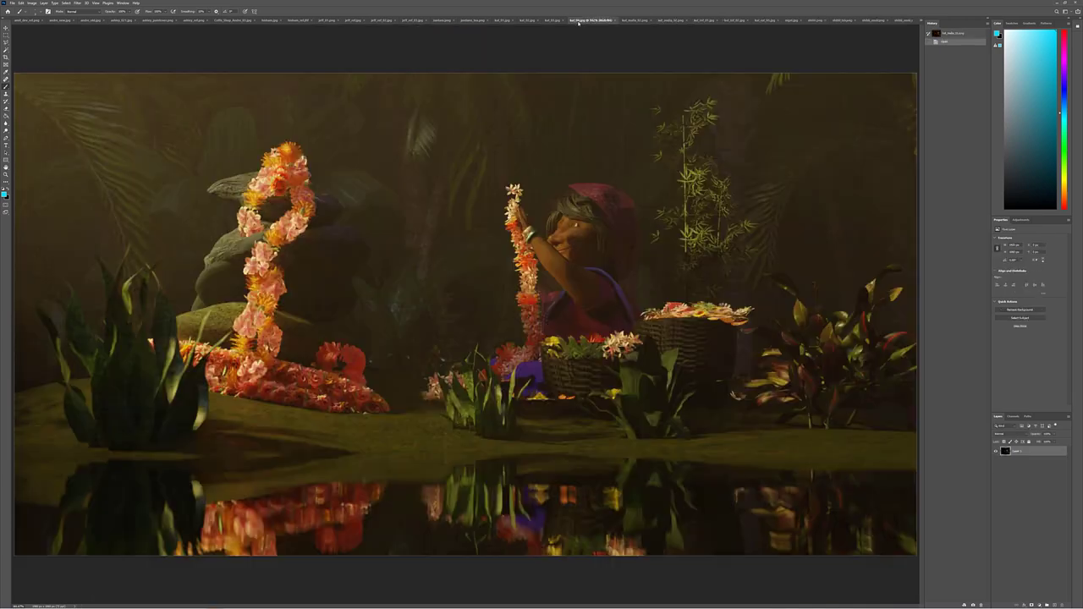
Examine the color and atmosphere of the foggy forest, sunlit forest and green pond references again.
click(734, 21)
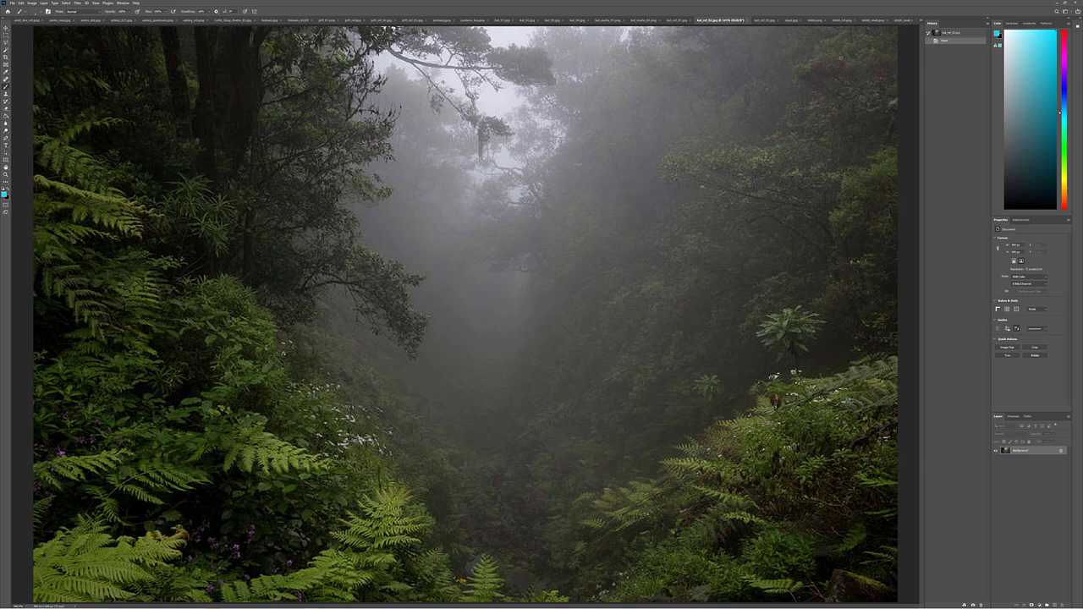
click(767, 20)
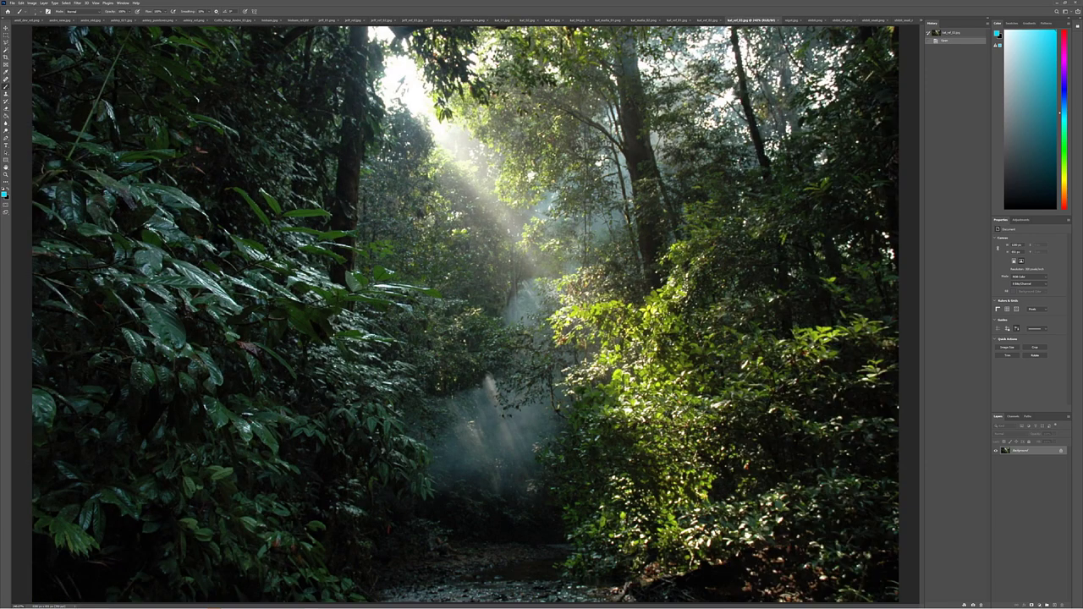
click(798, 21)
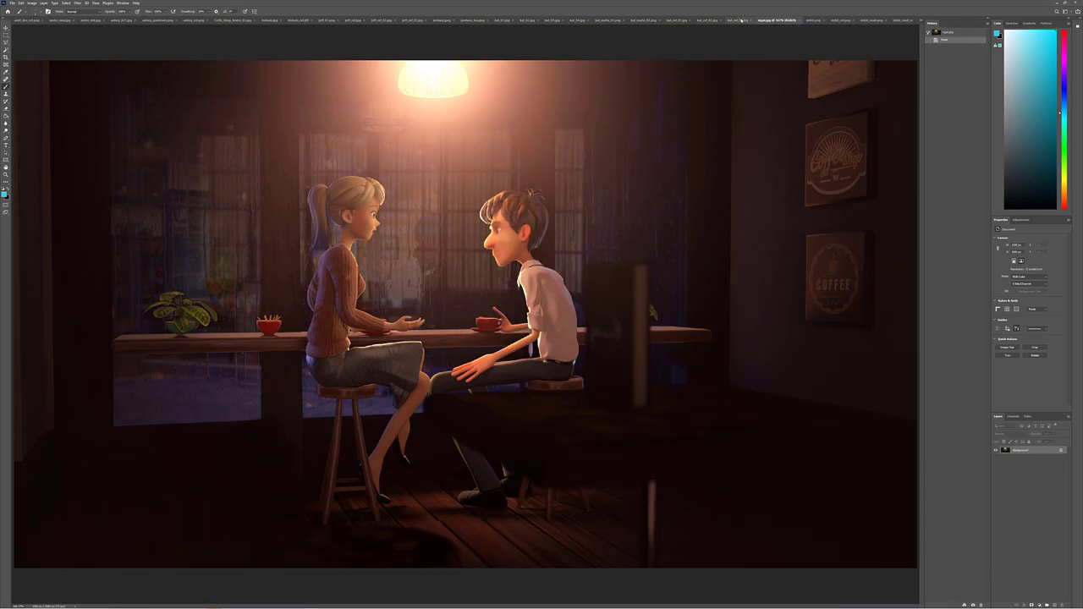
click(749, 20)
click(681, 21)
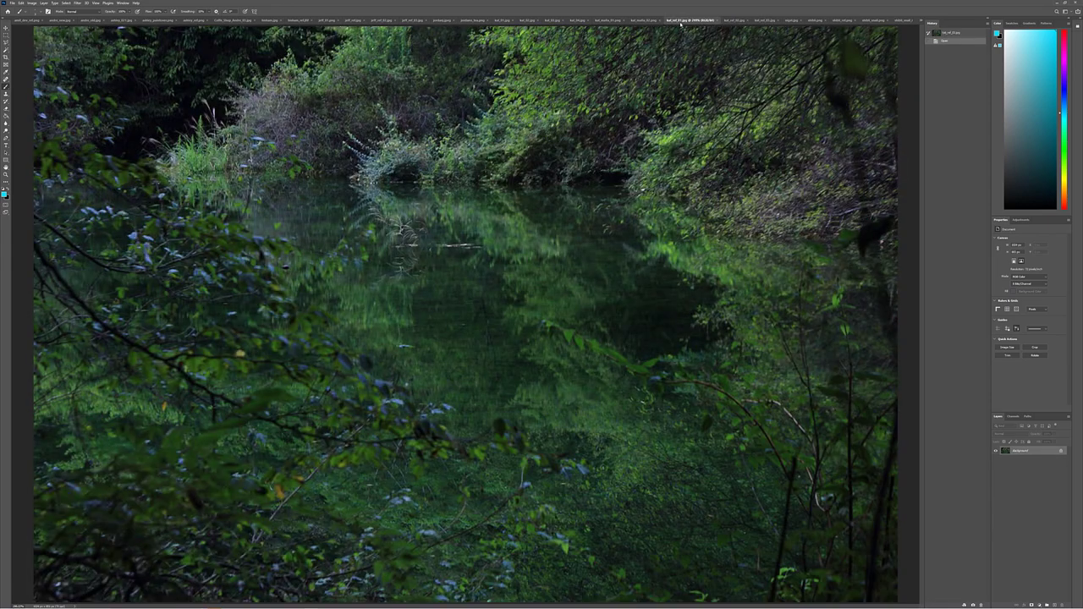
click(504, 21)
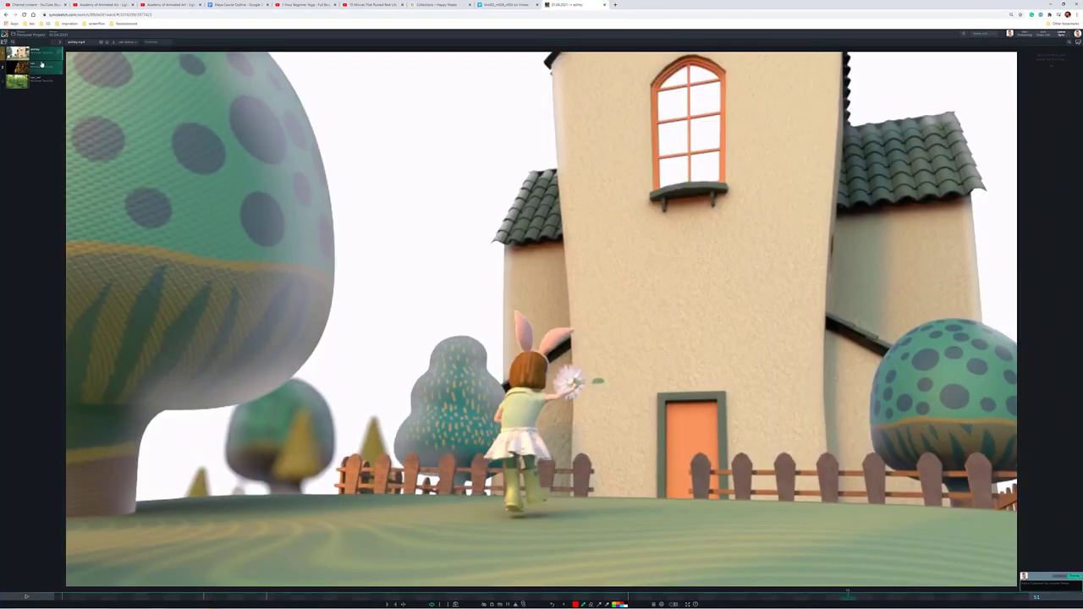
In SyncSketch, play the jungle pond animation and the forest path reference clip.
click(41, 64)
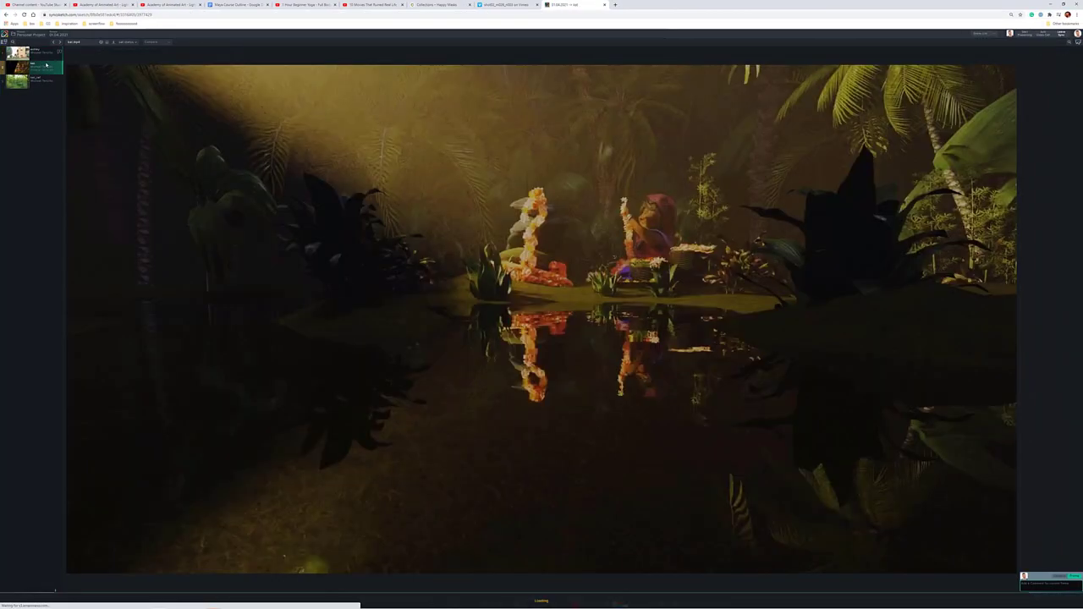
click(26, 597)
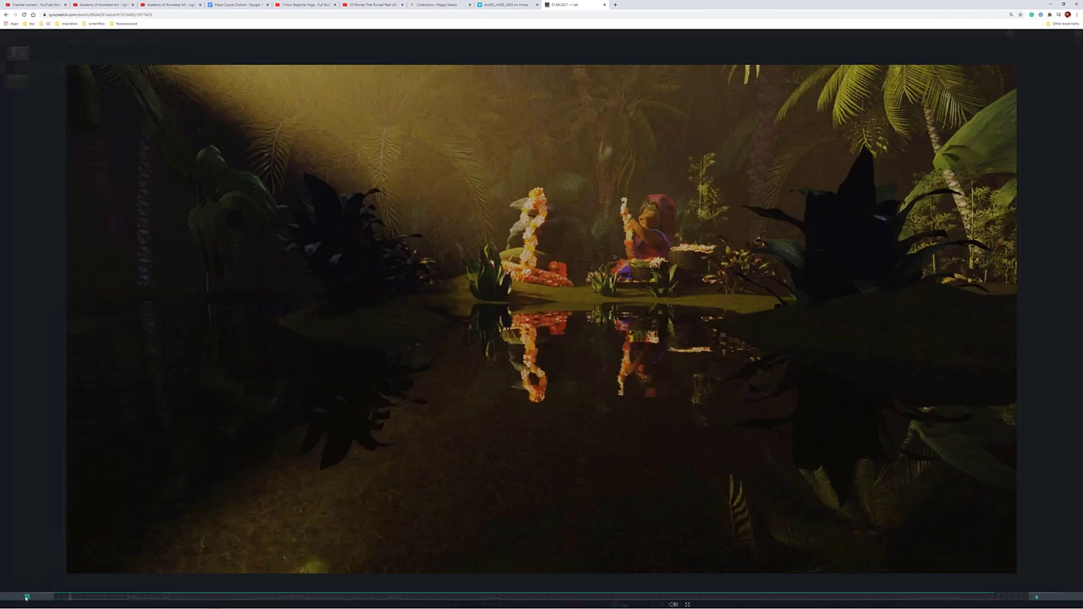
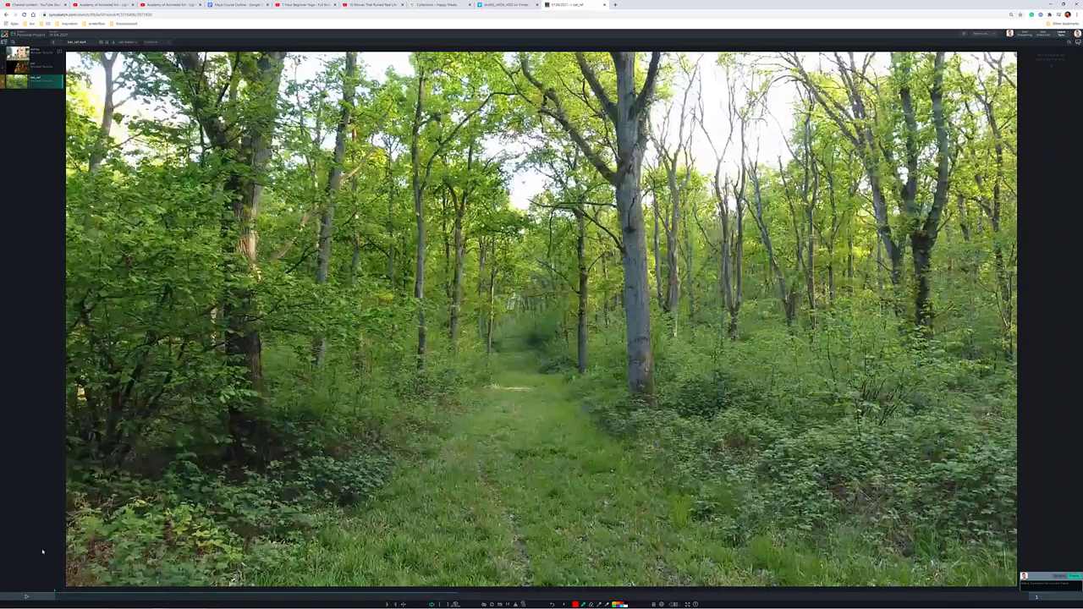
click(27, 597)
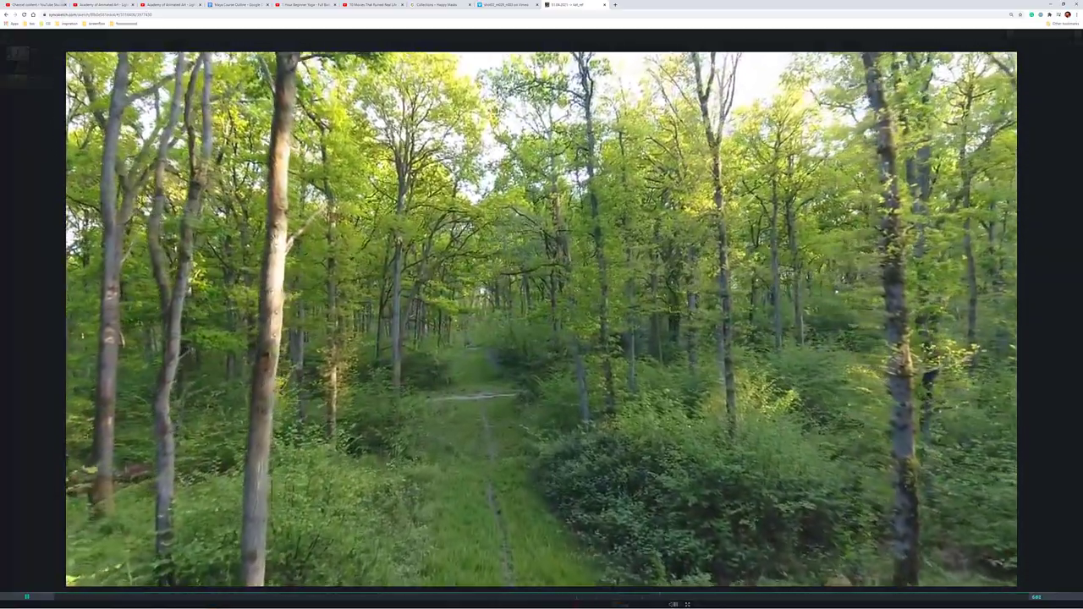
Go back to the project's review list and try to upload another reference video to the newest review.
click(6, 14)
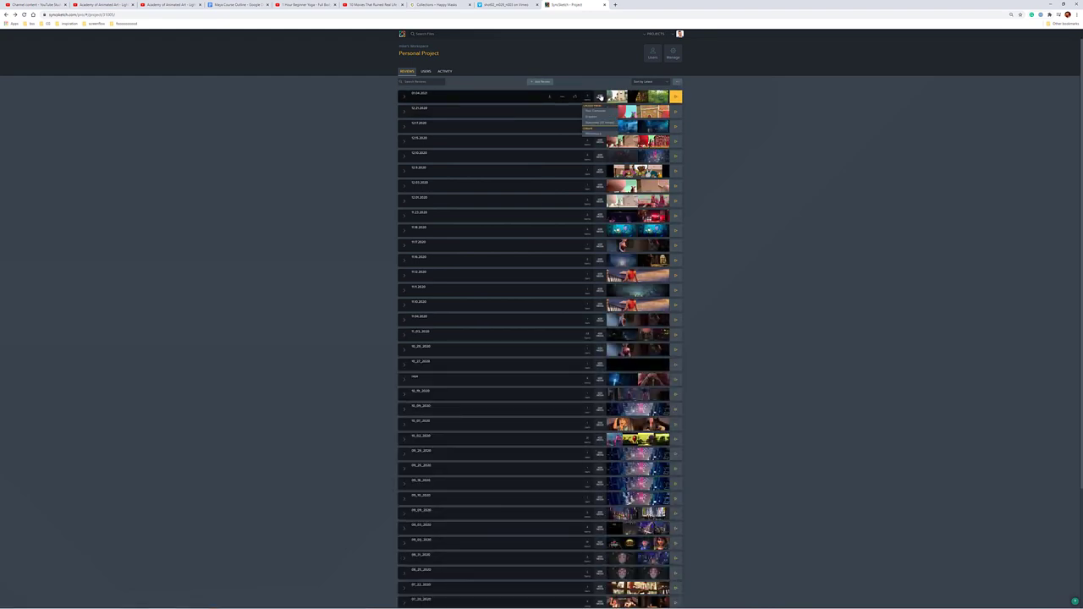
click(600, 111)
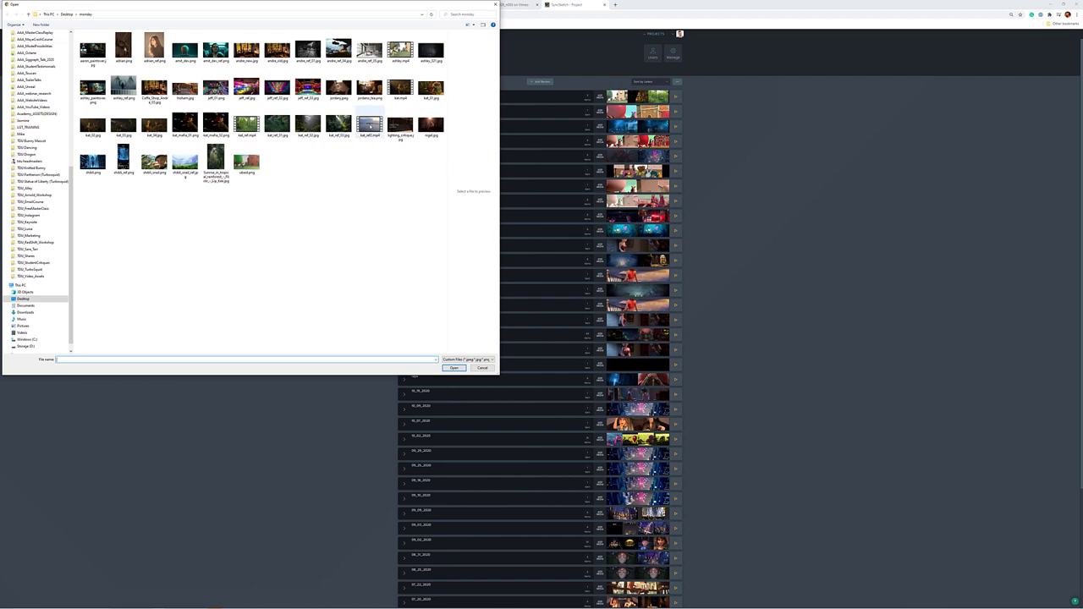
double_click(370, 125)
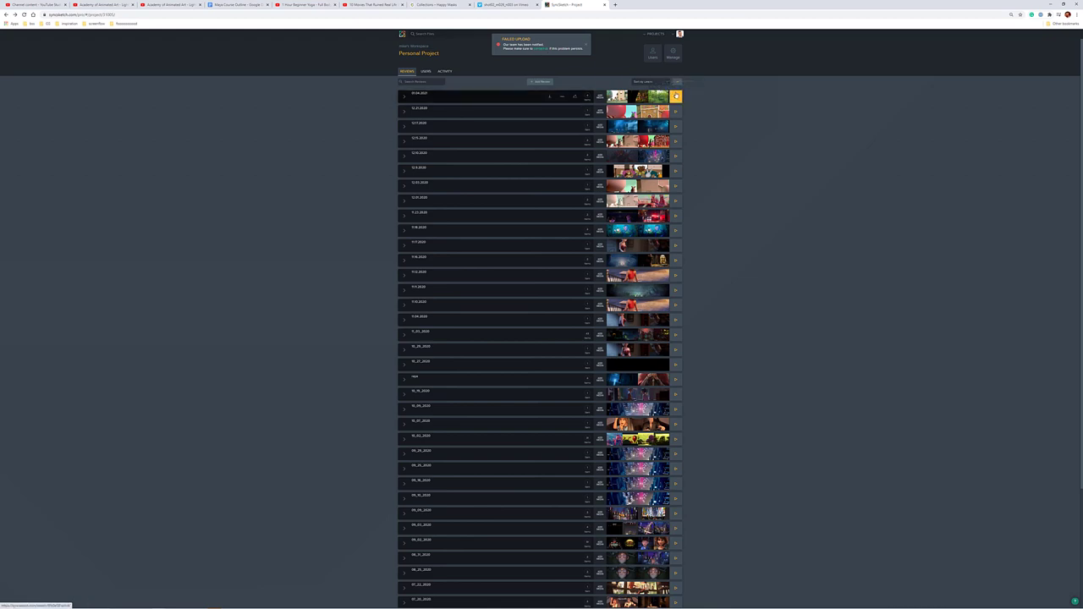
Reopen the newest review and play the forest path reference clip, pausing to study its depth and light.
click(675, 97)
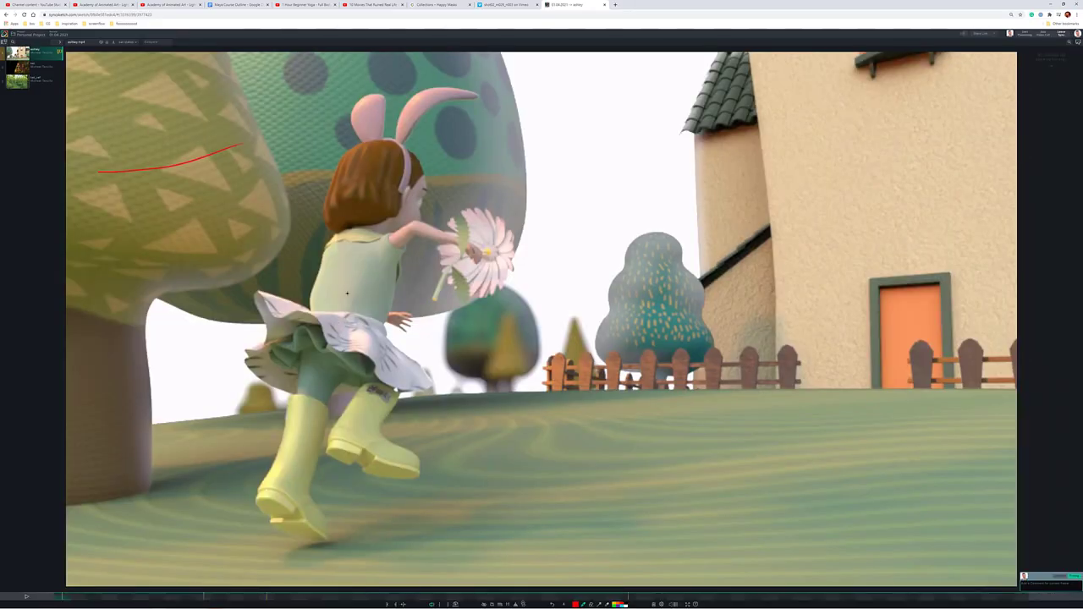
click(50, 87)
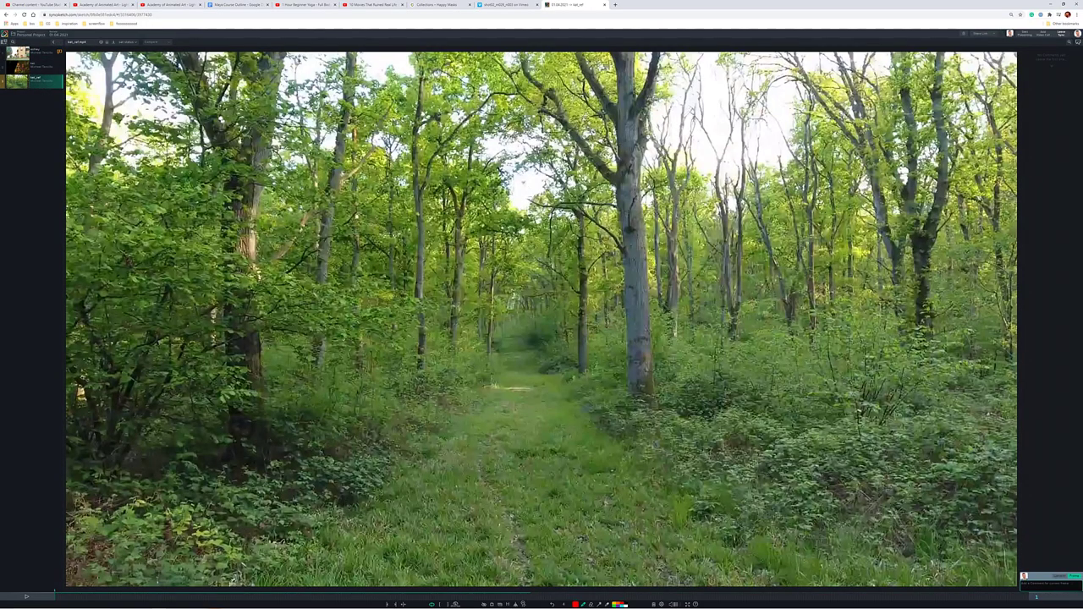
click(31, 597)
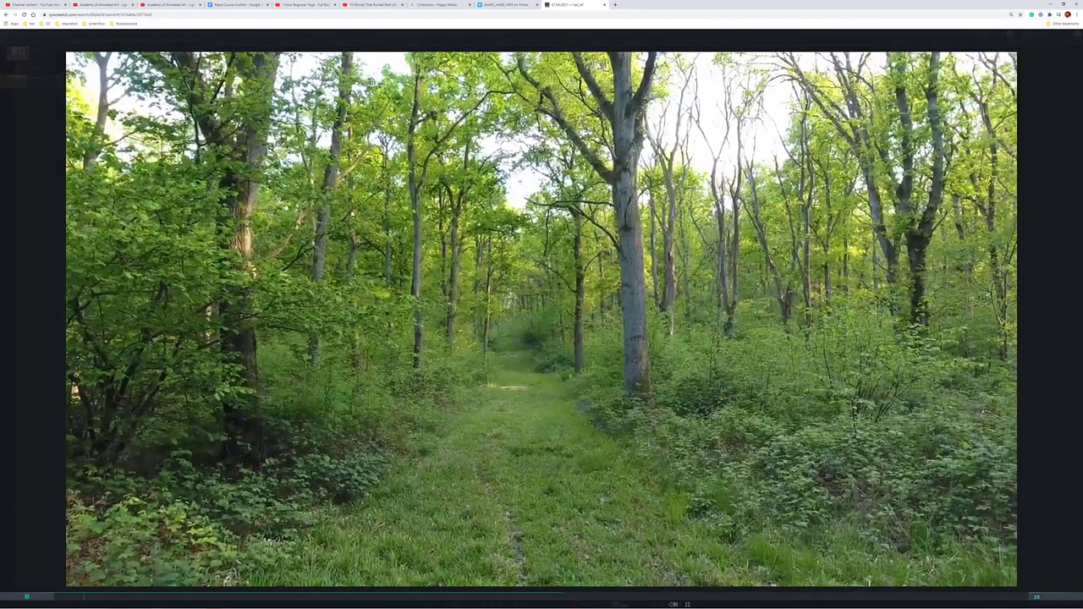
key(space)
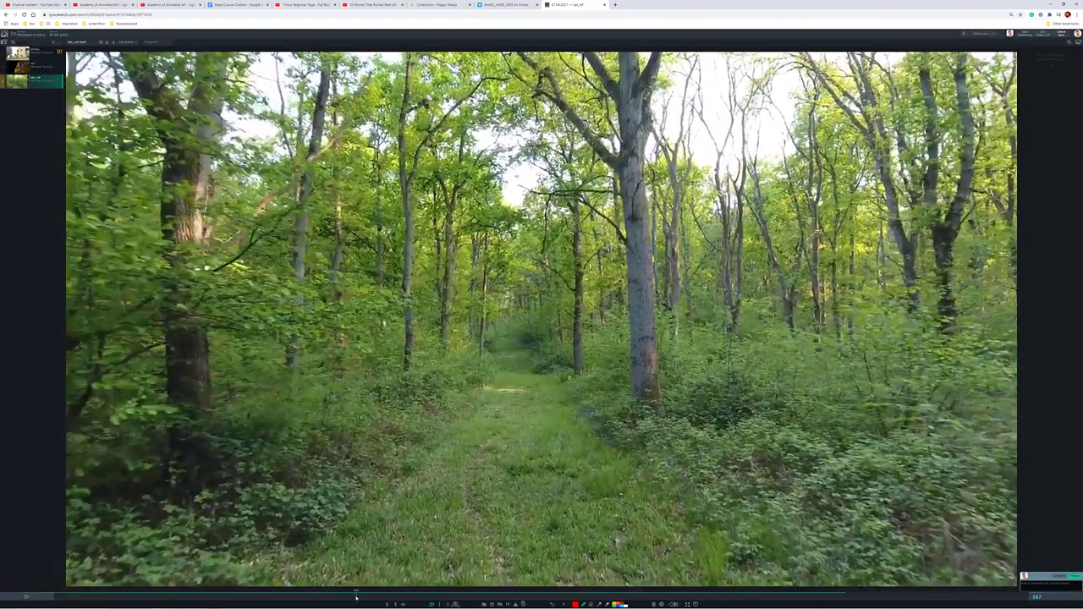
key(space)
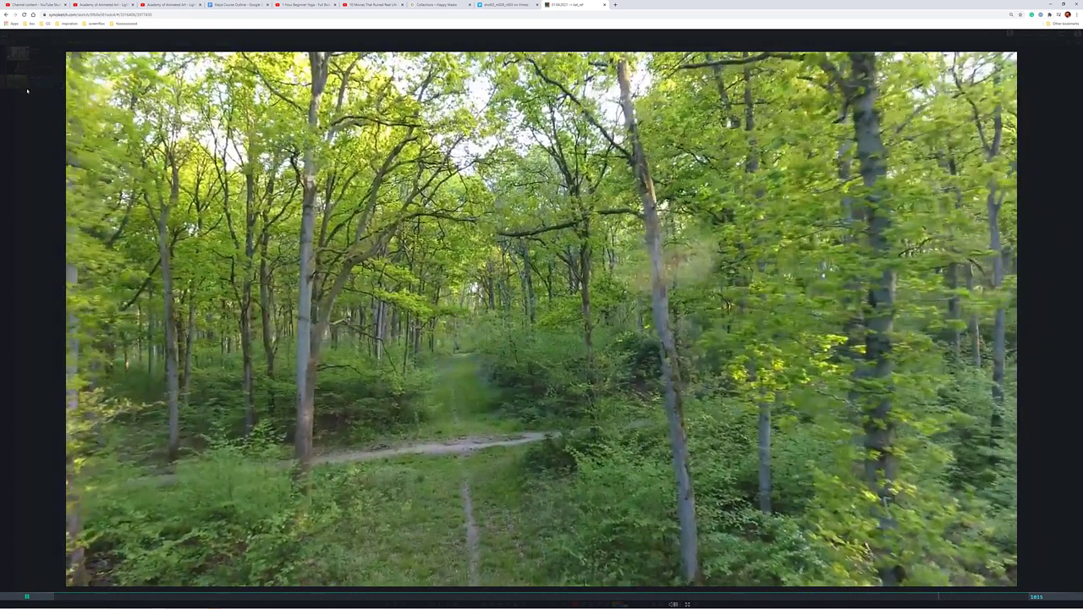
Replay the jungle pond animation in the review to compare it with the forest clip.
click(25, 80)
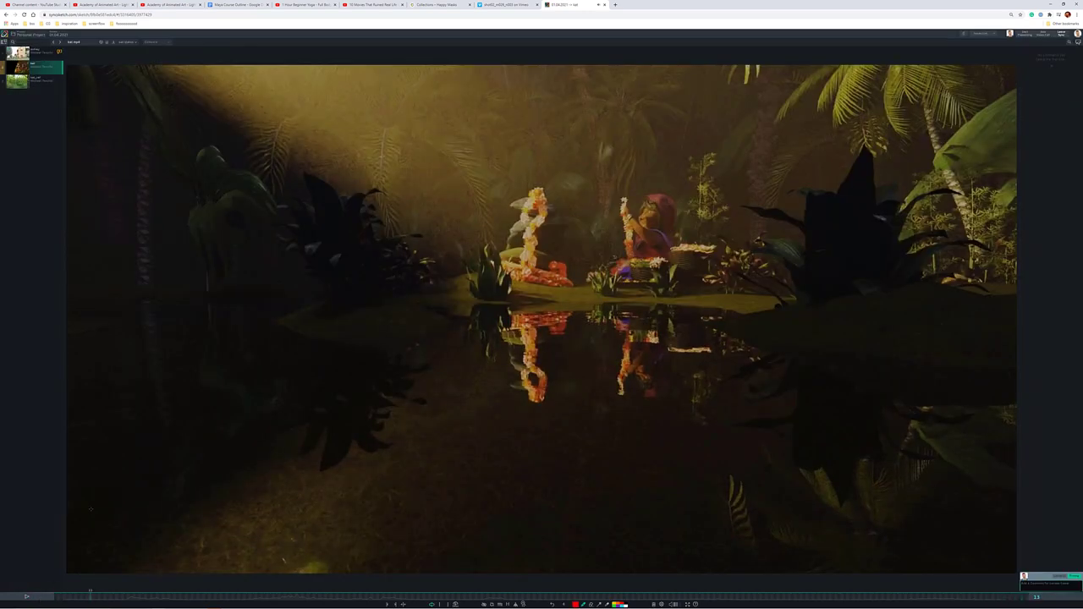
key(space)
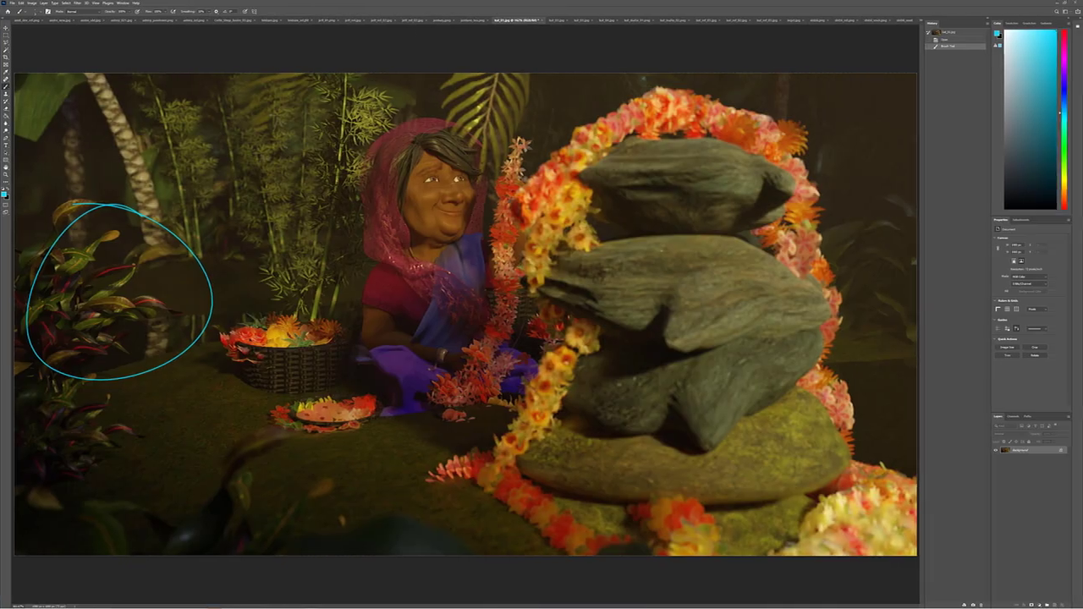
In Photoshop, compare the two versions of the gangster portrait and circle the ear on the red-lit side in the first version.
click(653, 20)
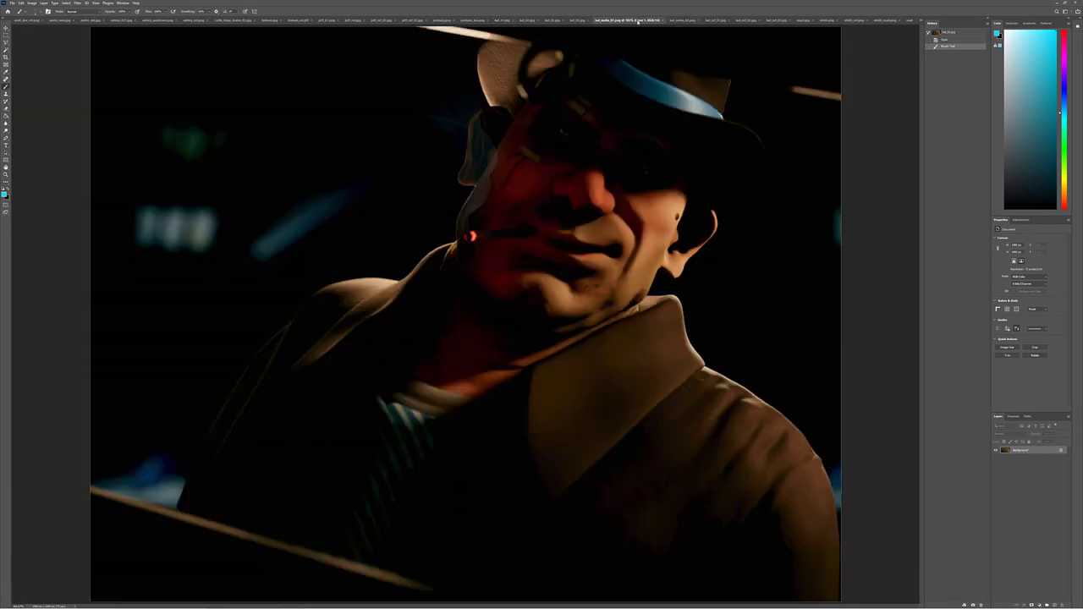
click(683, 21)
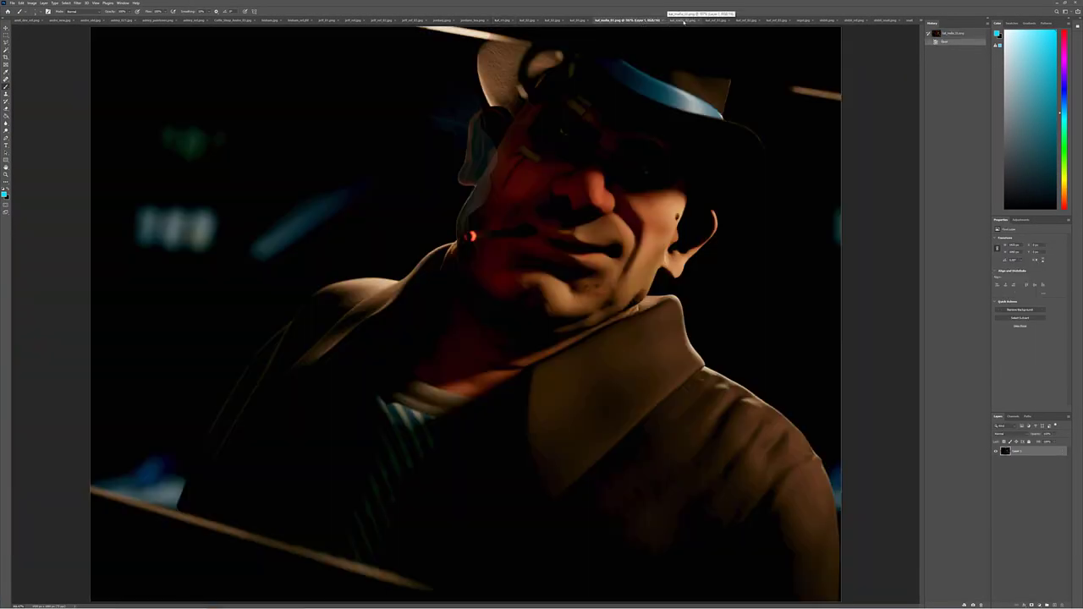
key(ctrl+Tab)
key(ctrl+shift+Tab)
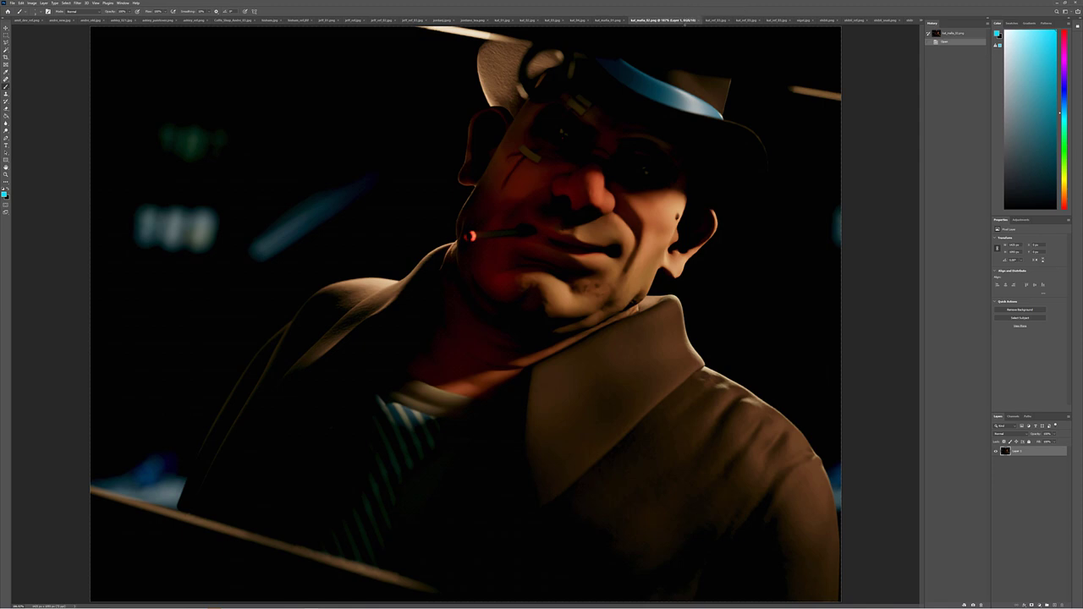
click(608, 21)
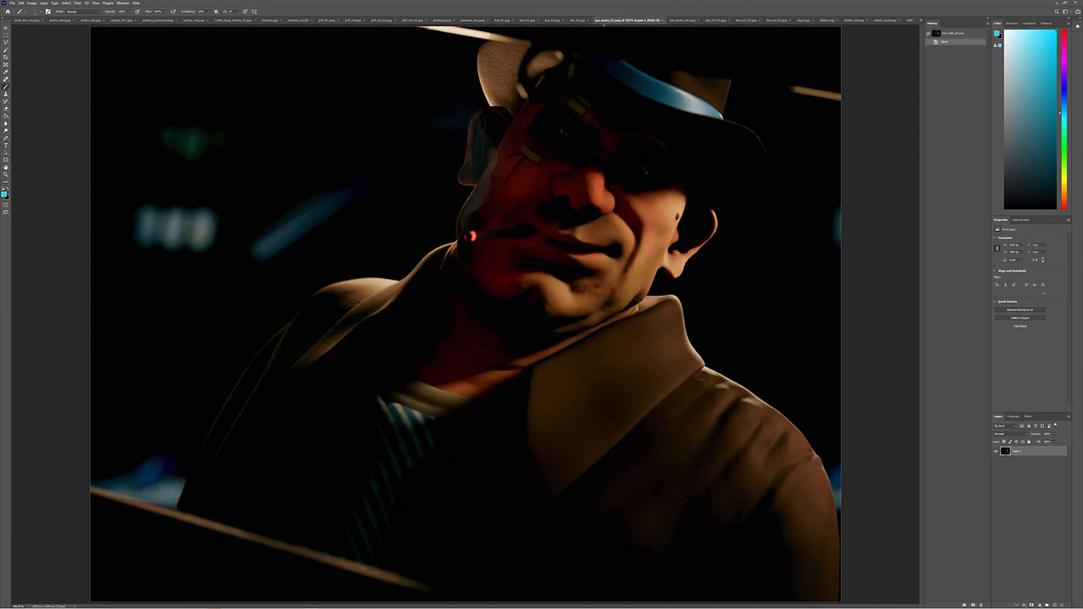
key(ctrl+Tab)
key(ctrl+shift+Tab)
drag(500, 107, 453, 82)
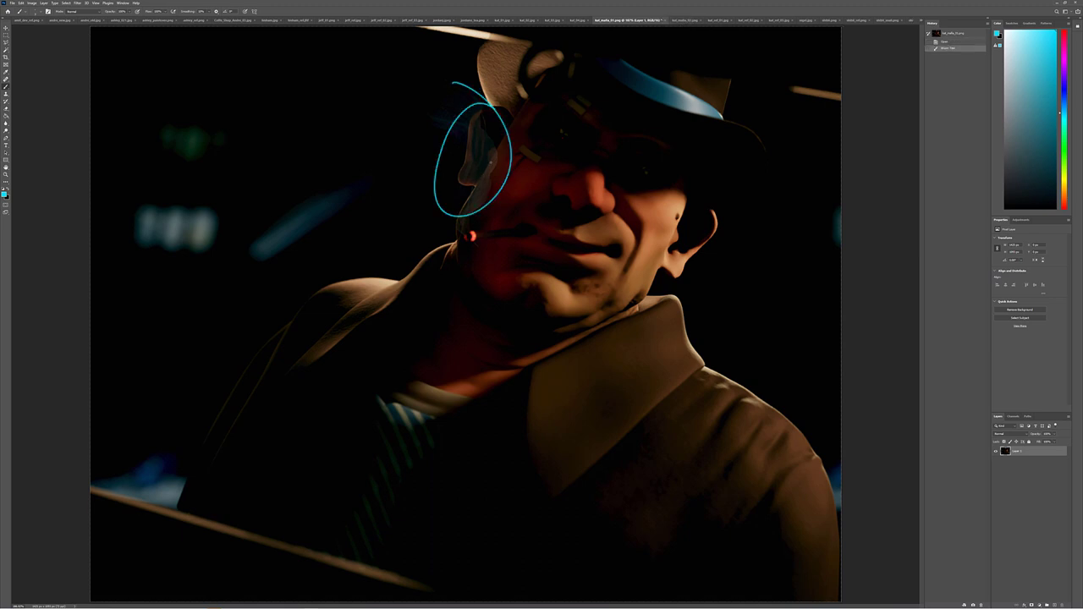
click(684, 20)
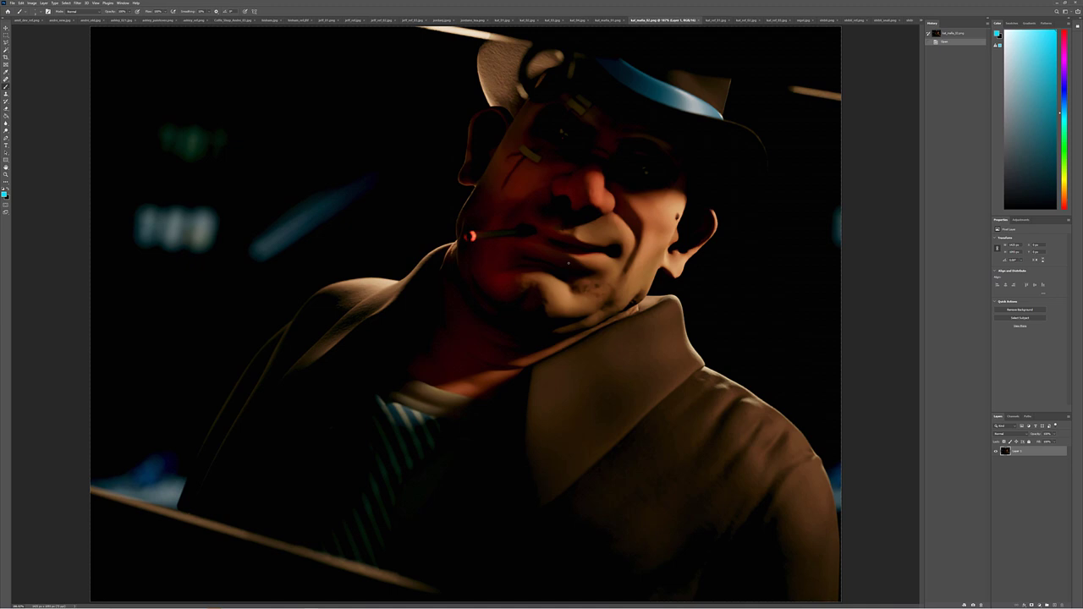
On the second gangster portrait, try marking the warm-lit cheek and the eye on the red-lit side, undoing each mark.
mouse_move(699, 191)
mouse_down()
mouse_move(646, 188)
mouse_move(582, 251)
mouse_move(646, 292)
mouse_move(698, 192)
mouse_move(678, 175)
mouse_up()
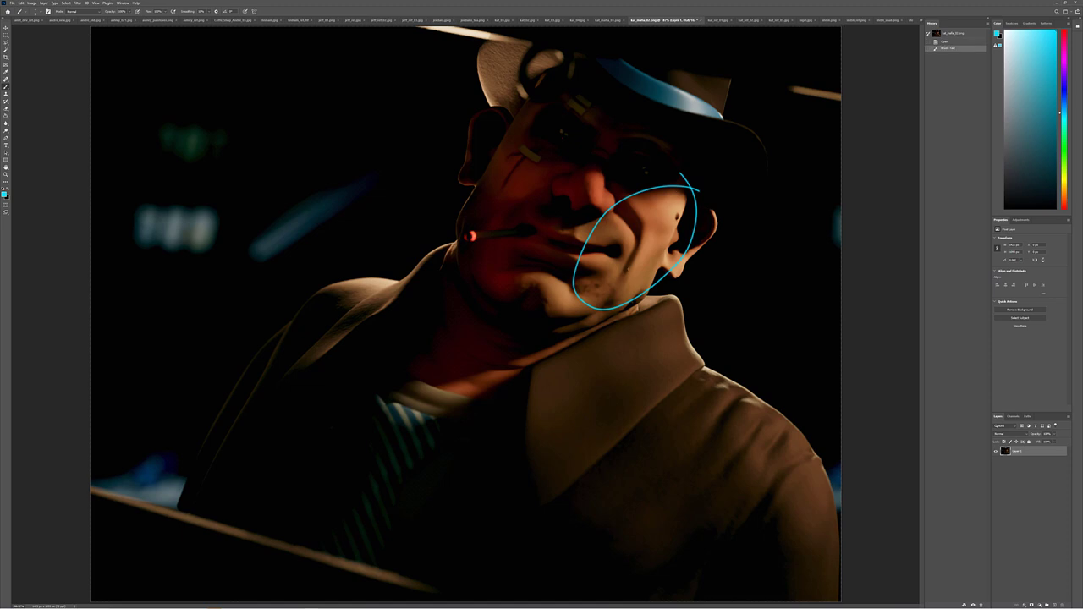
key(ctrl+z)
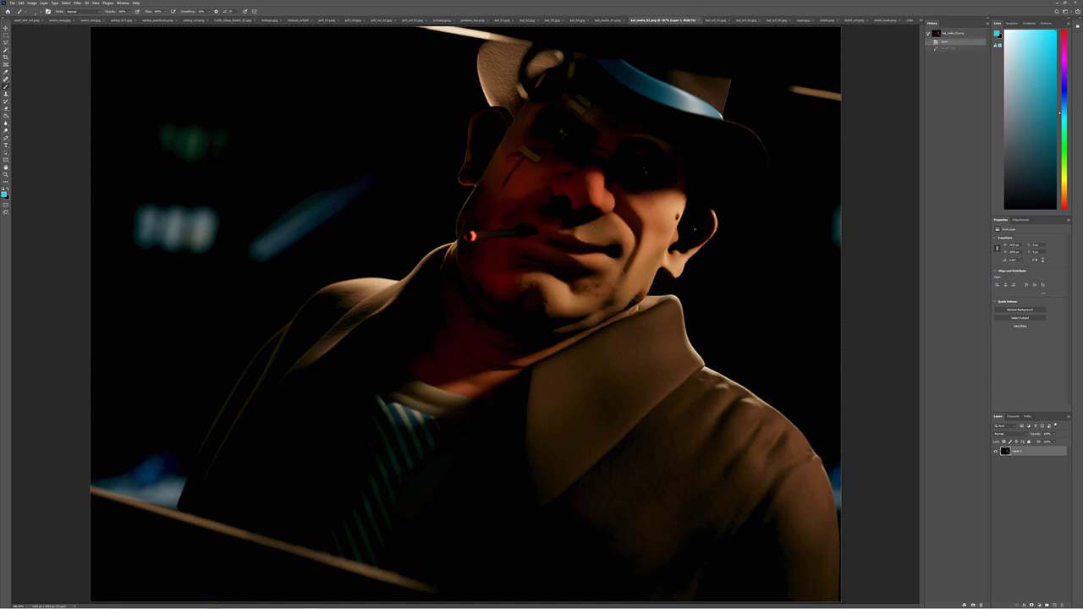
drag(563, 133, 563, 136)
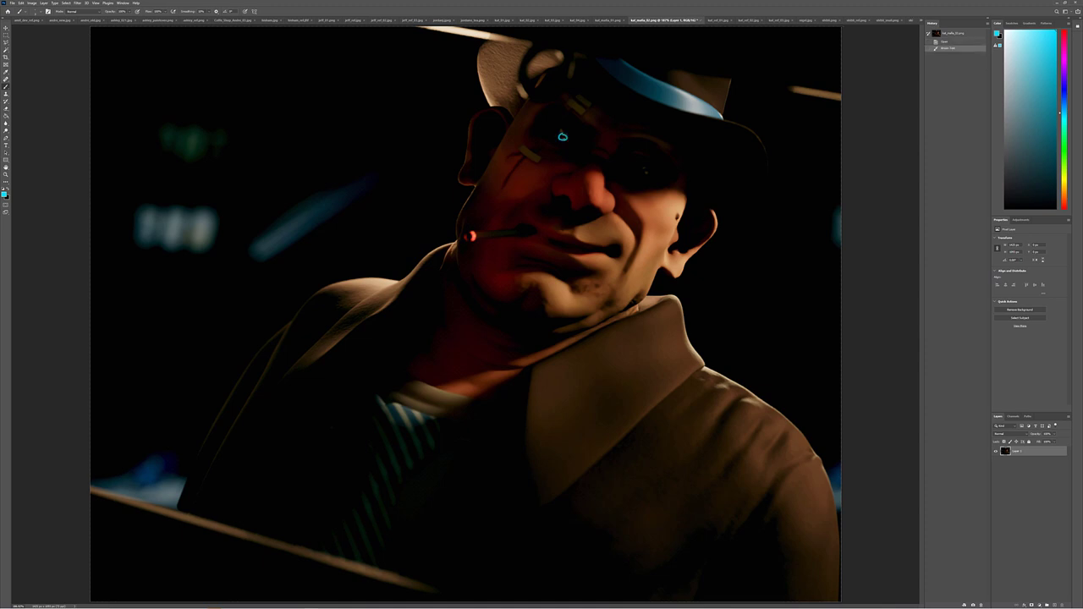
key(ctrl+z)
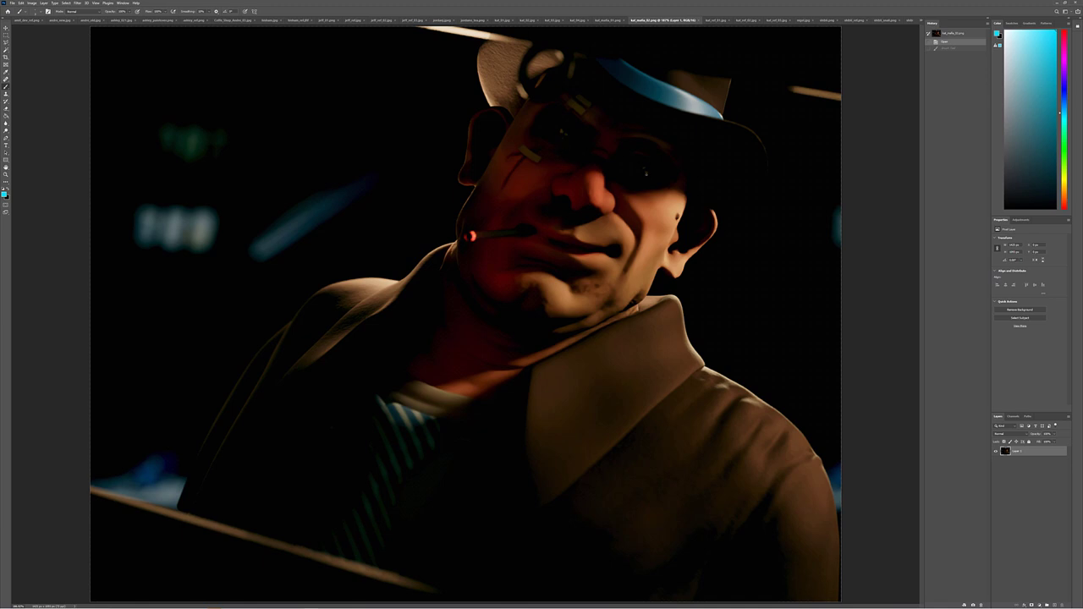
key(ctrl+shift+z)
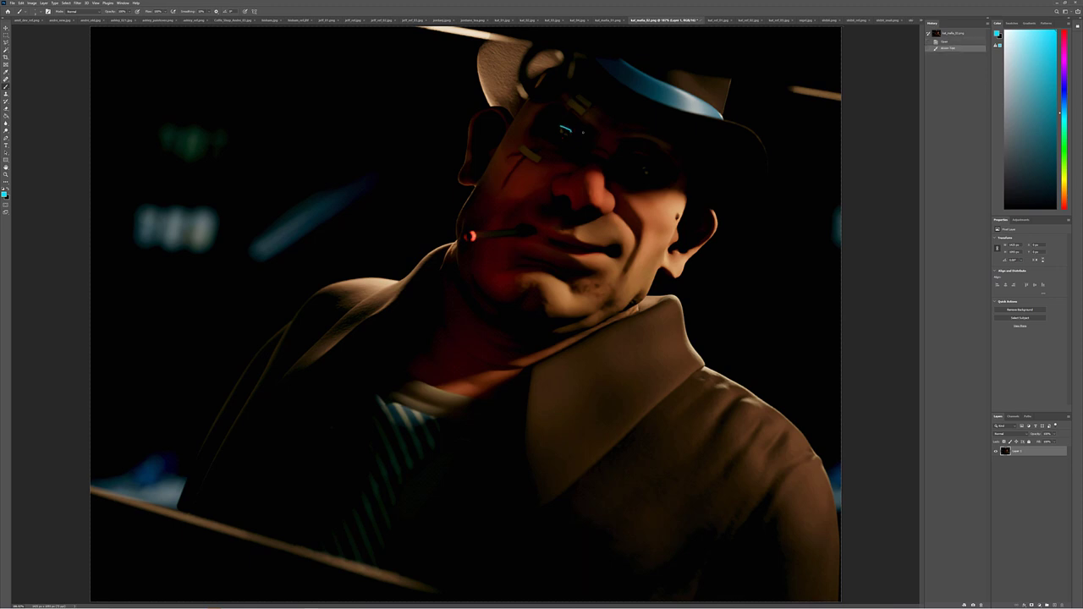
key(ctrl+z)
Copy the glinting eye on the red-lit side to its own layer and move the copy over the other eye.
key(m)
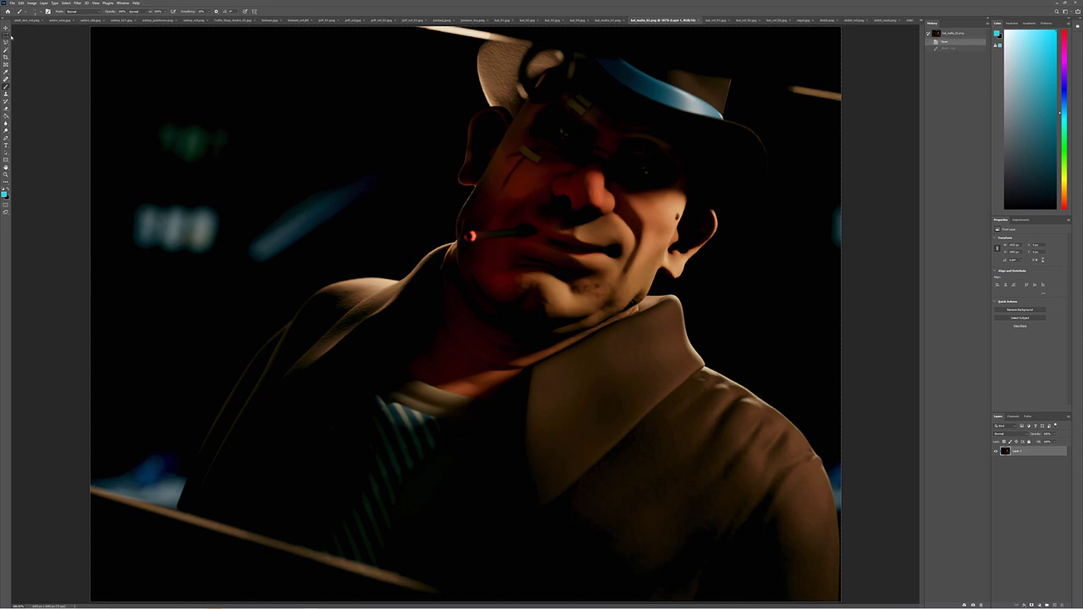
drag(555, 124, 591, 143)
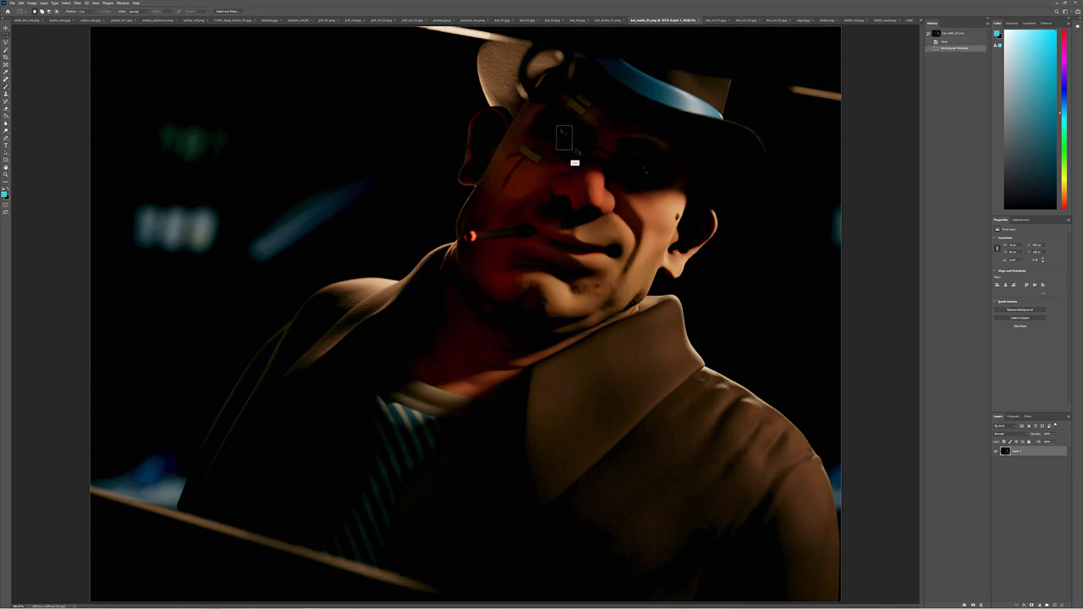
key(ctrl+j)
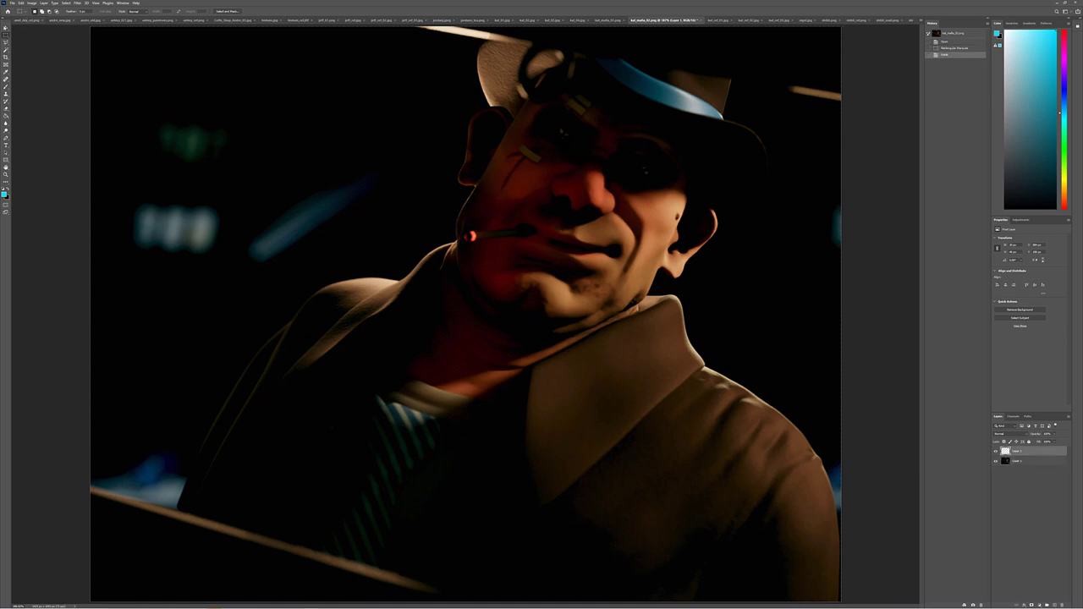
click(6, 28)
drag(608, 144, 657, 161)
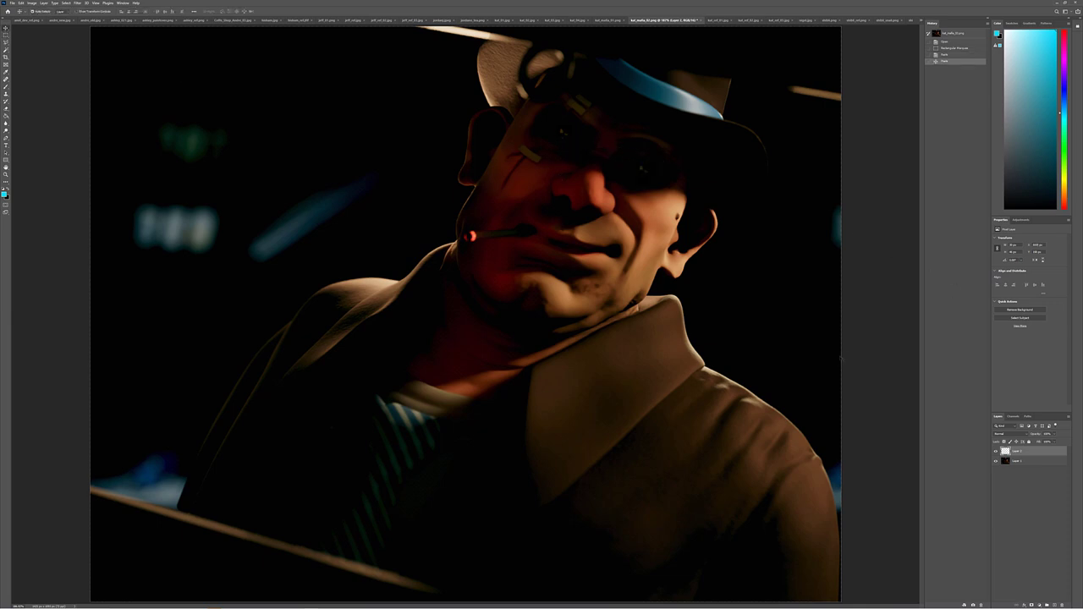
Erase the excess around the copied eye with a smaller eraser, and compare the portrait with its layer hidden and shown.
click(6, 88)
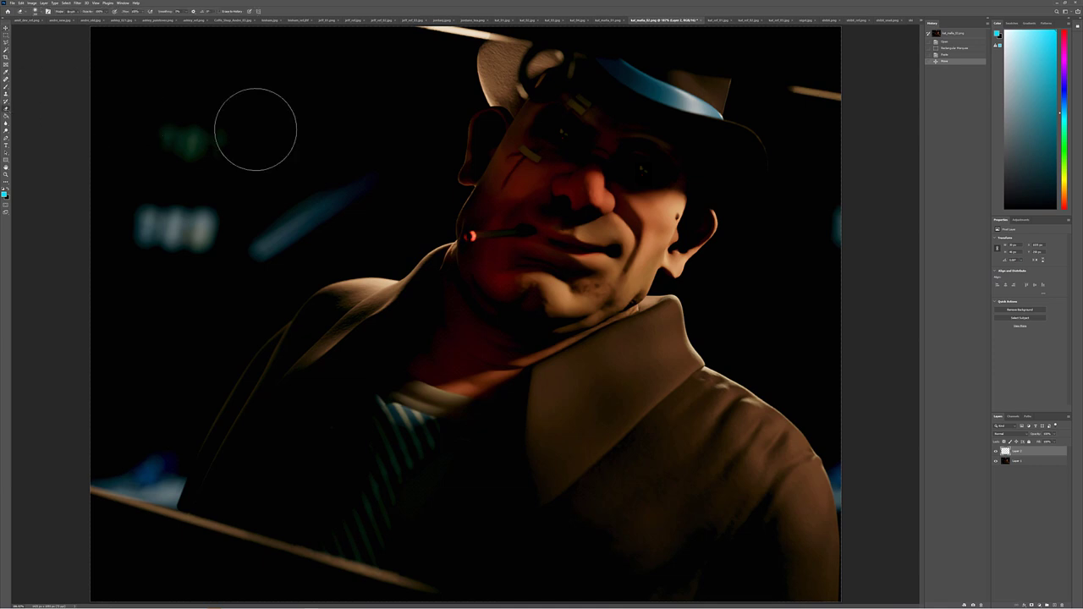
key(bracketleft)
key(bracketleft)
key(bracketleft)
key(bracketleft)
key(bracketleft)
key(bracketleft)
click(653, 181)
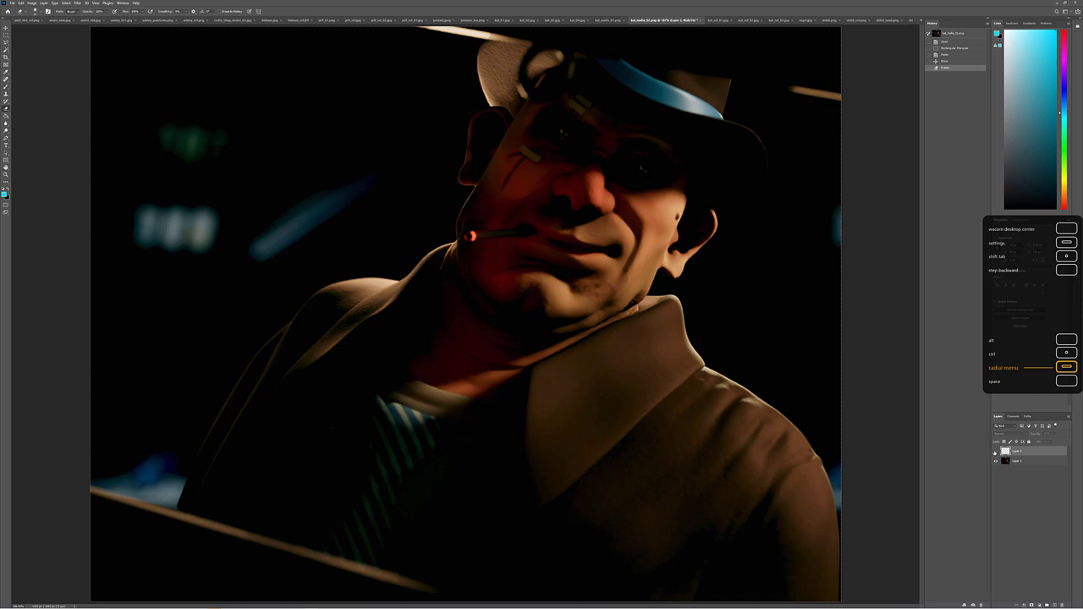
click(995, 451)
click(995, 451)
click(995, 451)
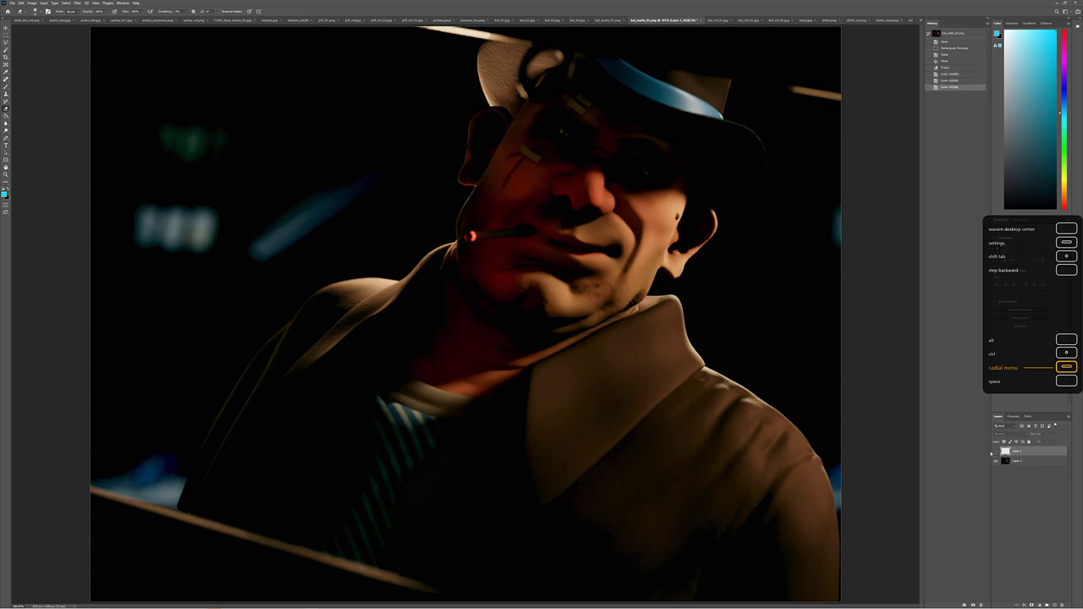
click(996, 452)
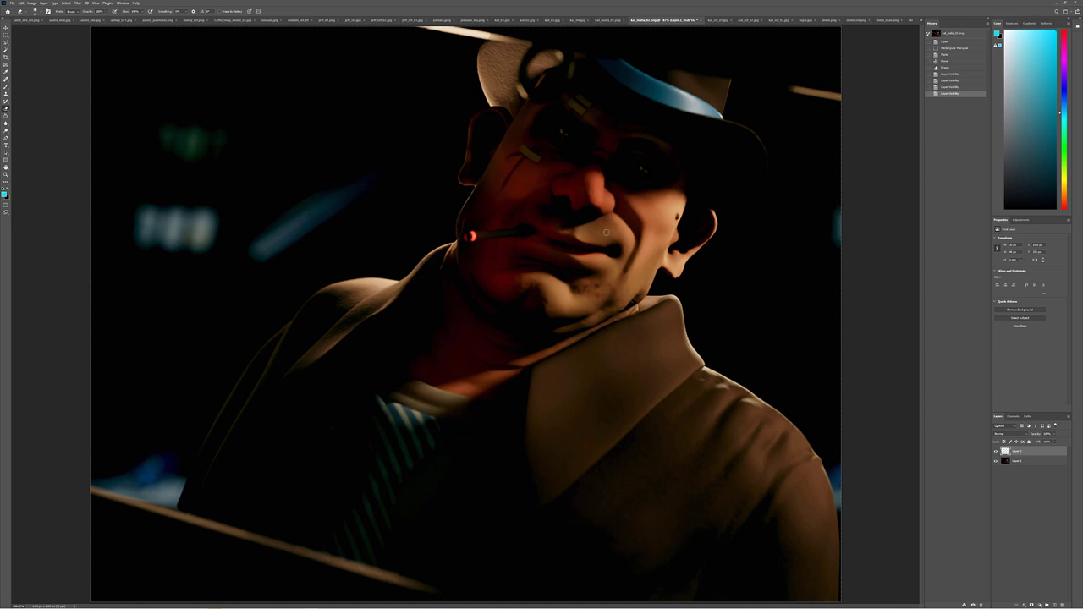
Temporarily circle the nose, mouth and lit cheek of the gangster with the brush and undo the mark.
click(6, 87)
mouse_move(703, 180)
mouse_down()
mouse_move(565, 170)
mouse_move(669, 291)
mouse_move(709, 201)
mouse_up()
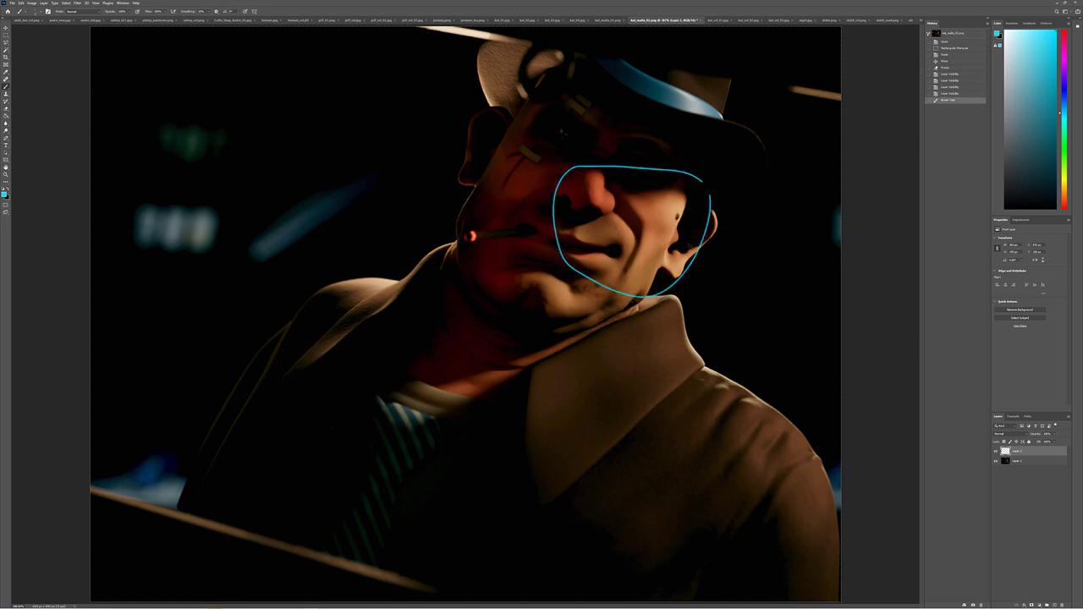
key(ctrl+z)
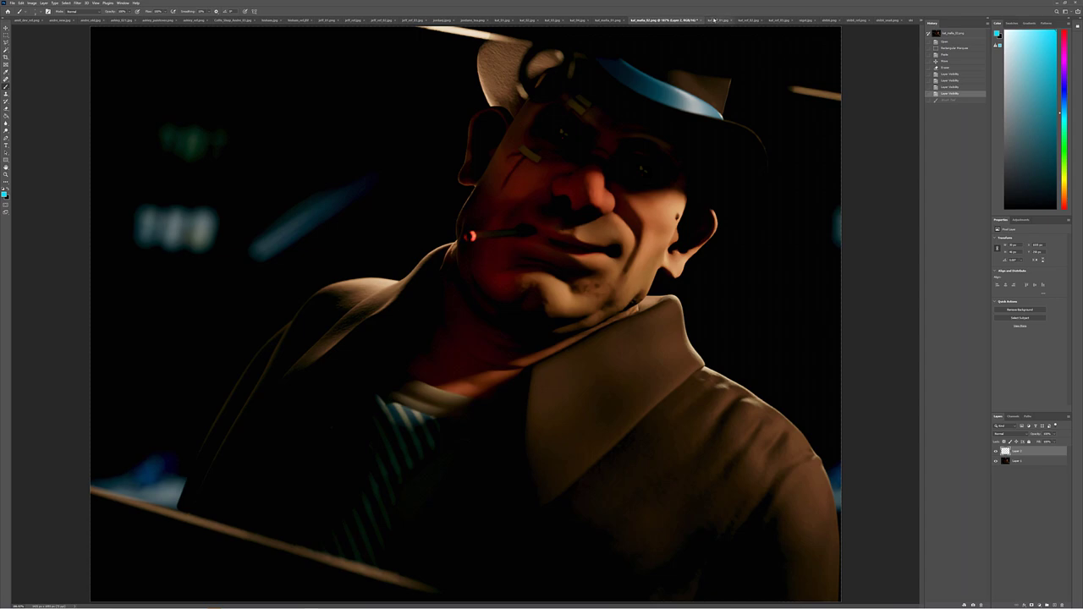
Examine the misty valley and sunlit jungle reference photos, and bring up the café couple render.
click(715, 19)
click(738, 20)
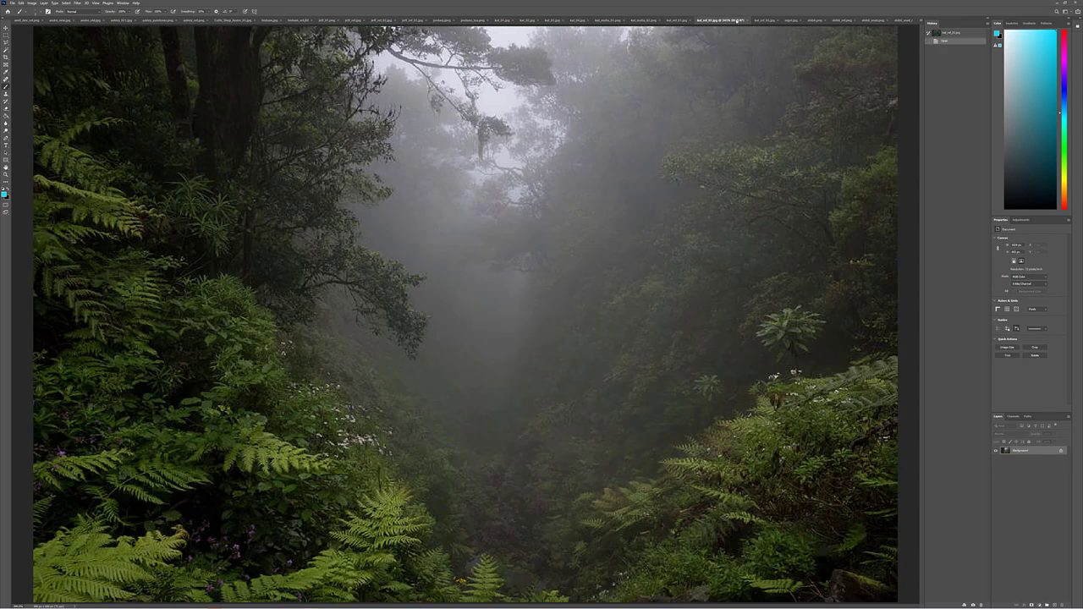
click(762, 20)
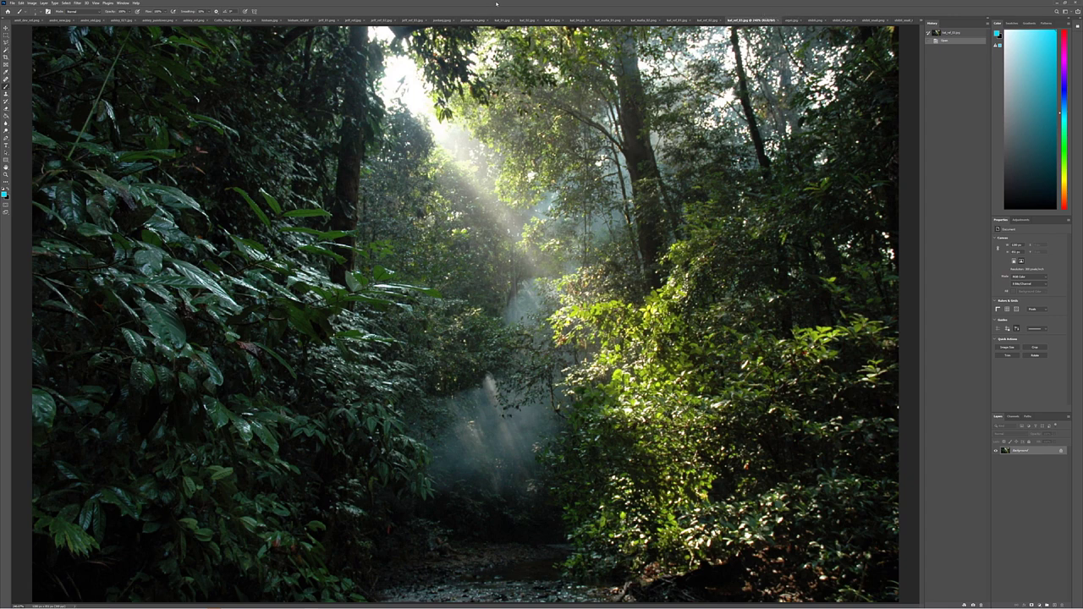
click(715, 19)
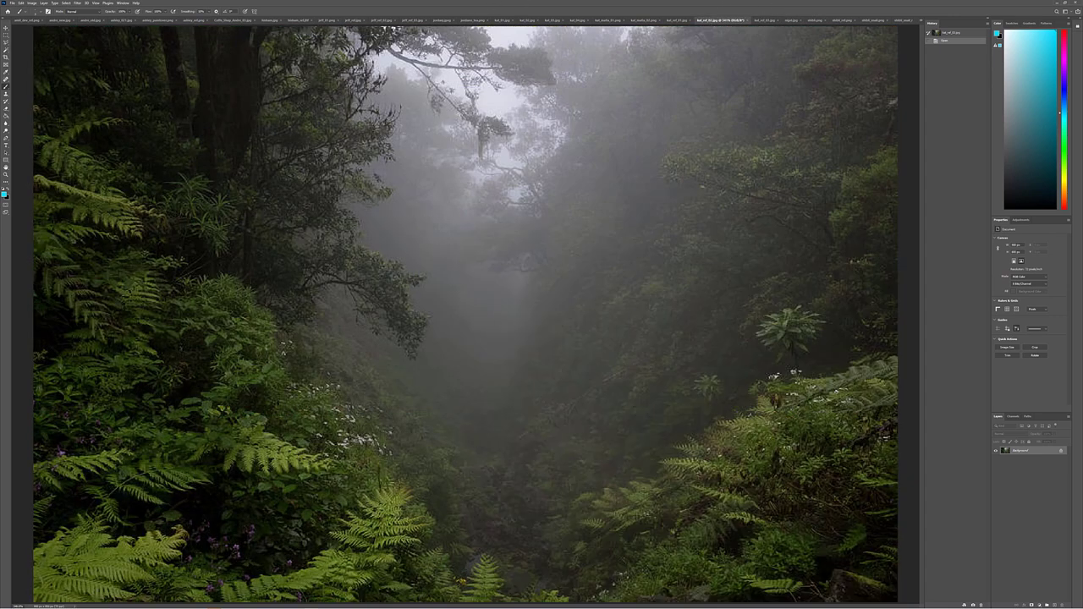
click(778, 19)
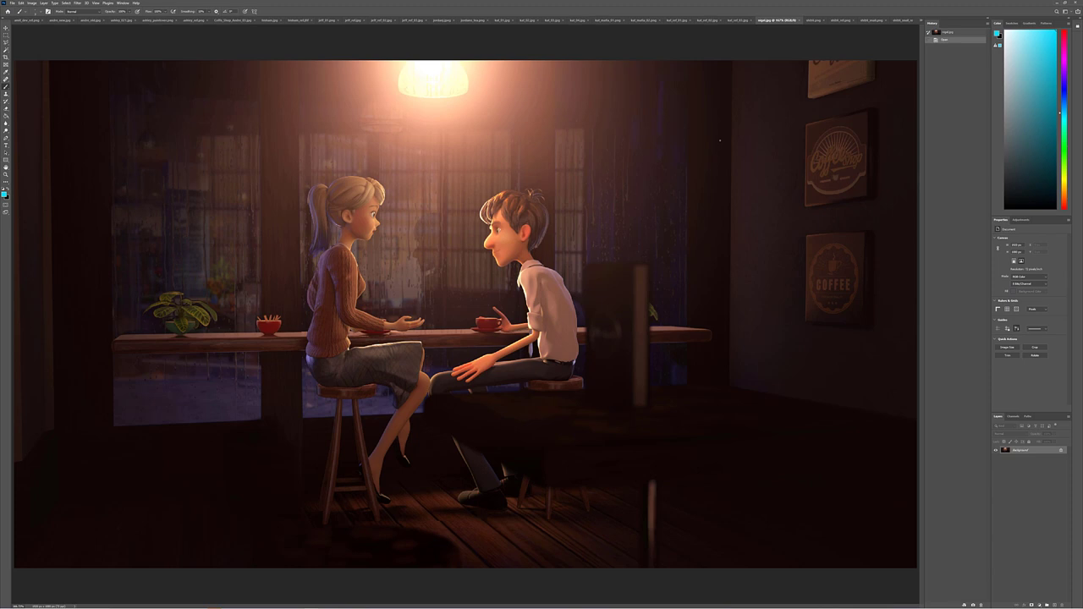
Try marking the dark foreground, the lamp's glow area and the man's face outline on the café render, undoing each stroke.
drag(559, 451, 767, 438)
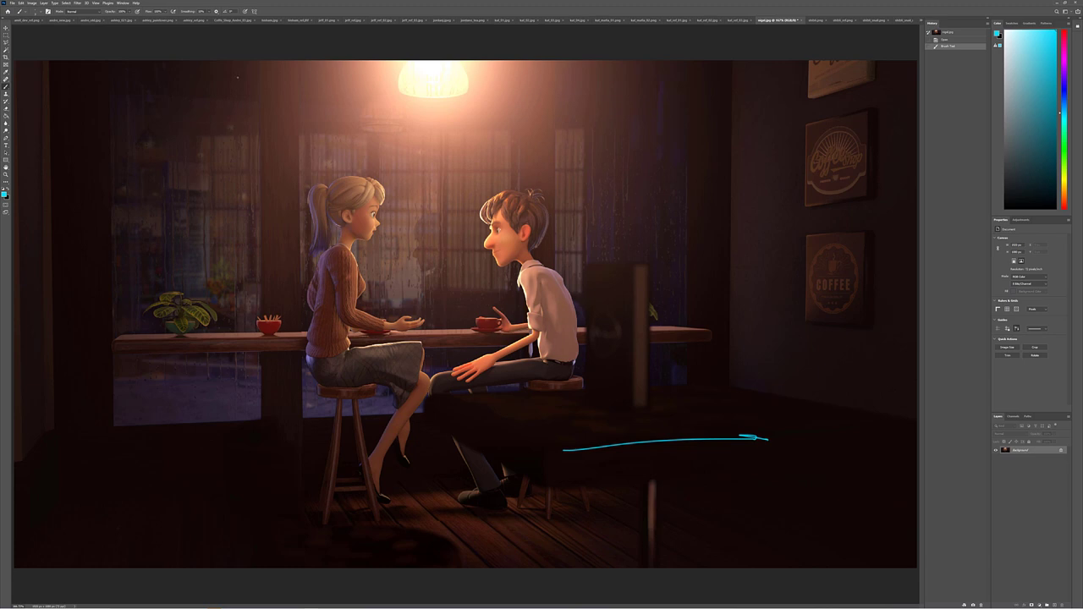
mouse_move(192, 55)
mouse_down()
mouse_move(211, 171)
mouse_move(313, 257)
mouse_move(487, 301)
mouse_move(651, 271)
mouse_move(748, 136)
mouse_move(766, 56)
mouse_up()
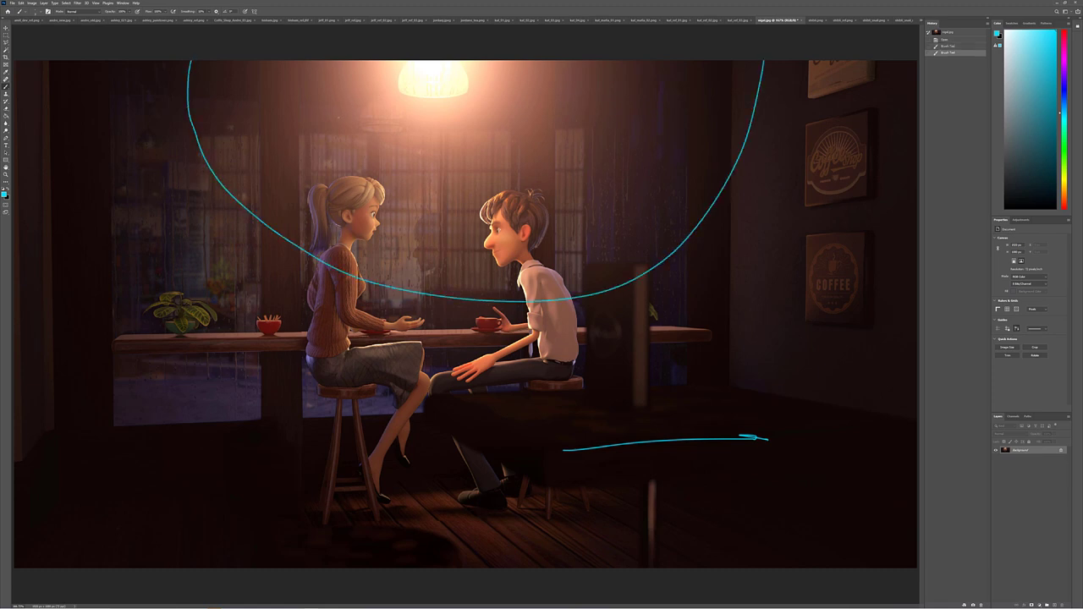
key(ctrl+z)
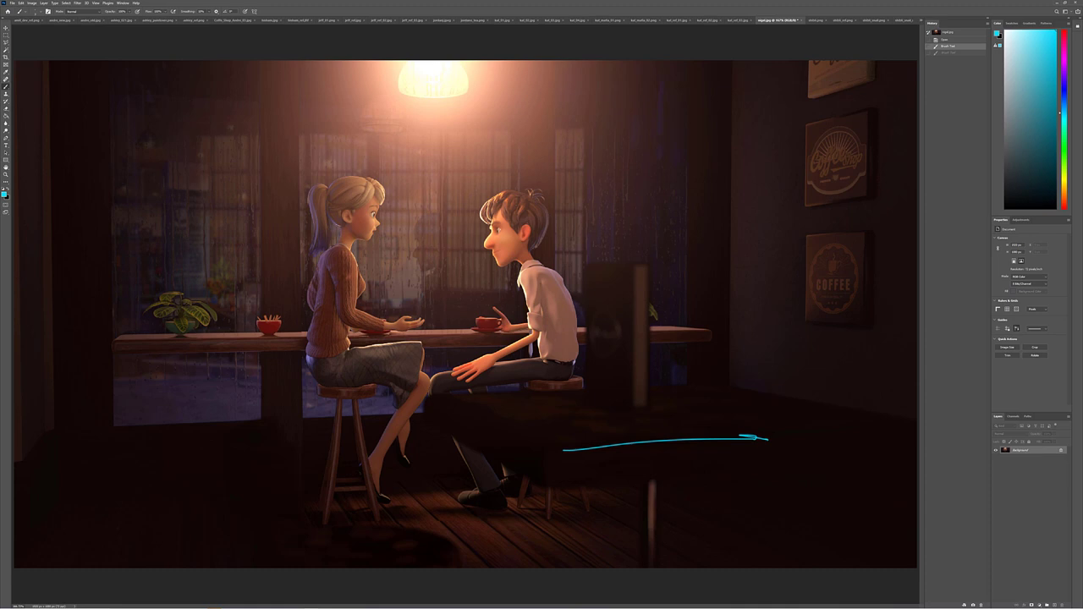
mouse_move(488, 222)
mouse_down()
mouse_move(481, 250)
mouse_move(503, 280)
mouse_up()
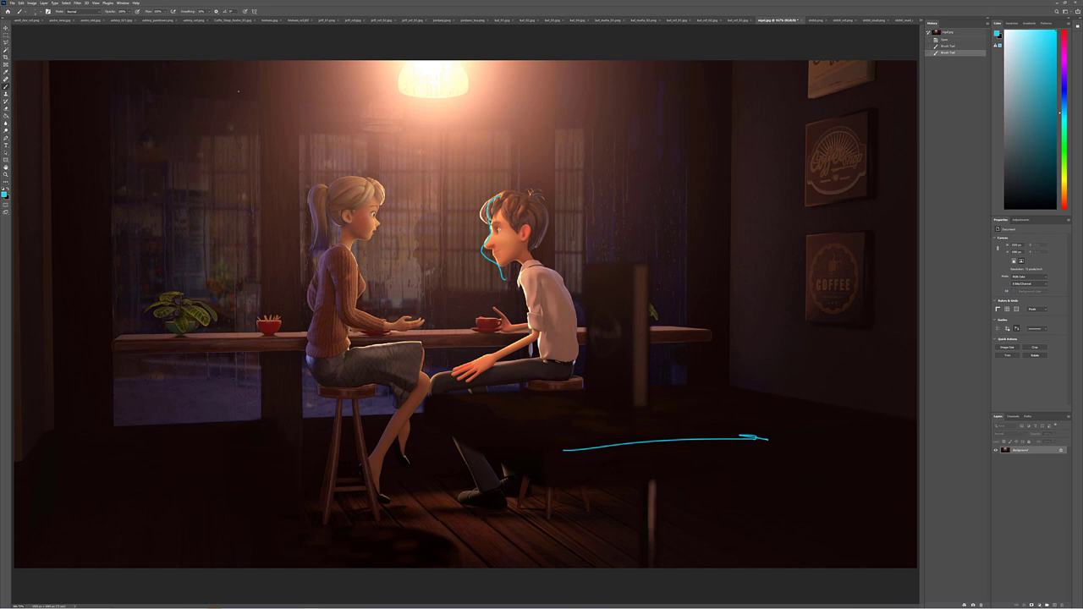
key(ctrl+z)
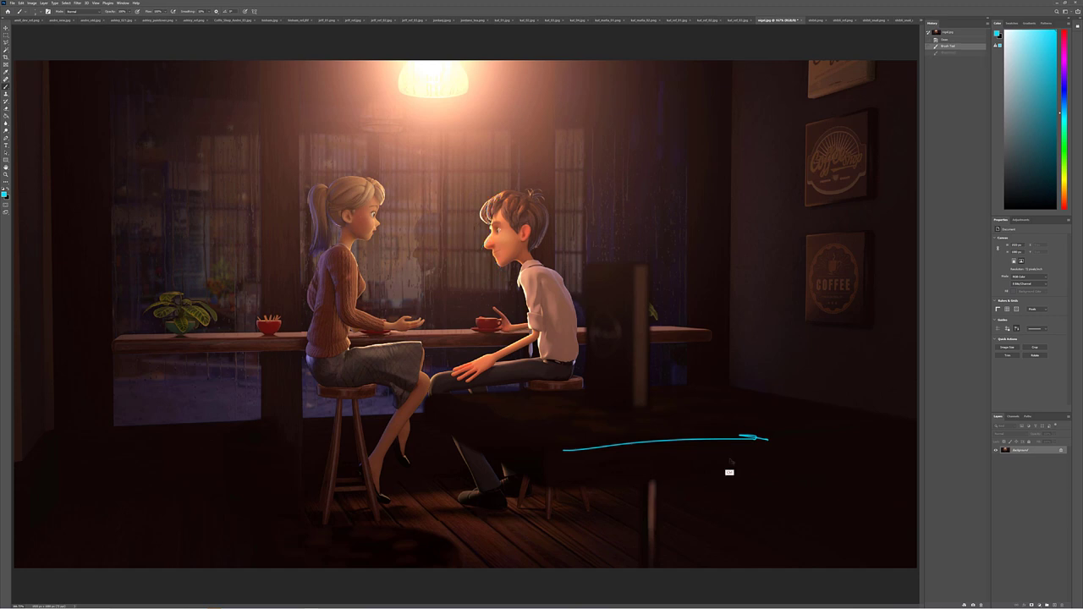
key(ctrl+z)
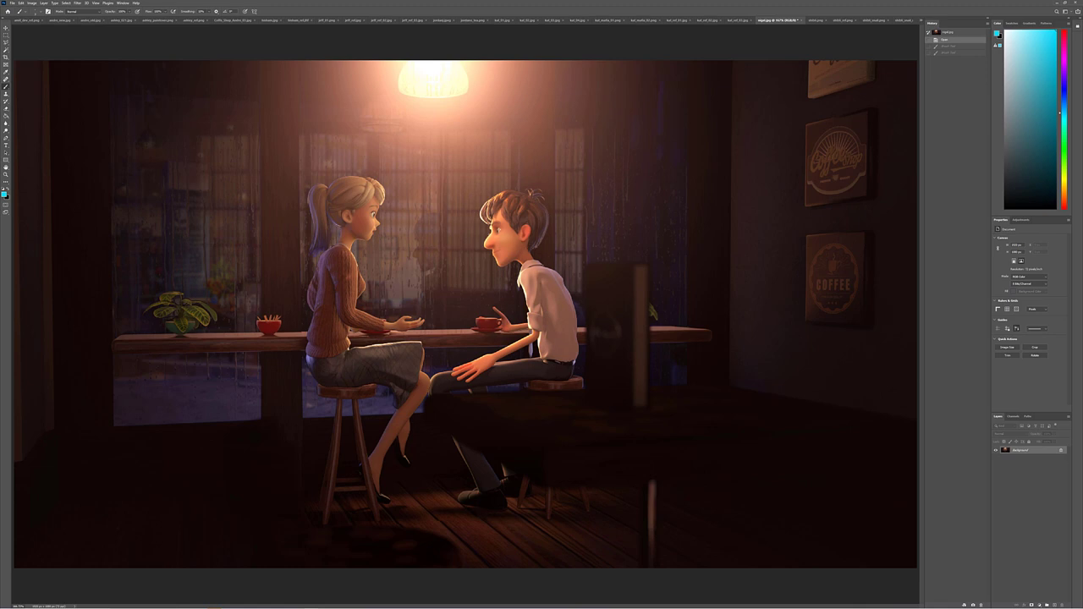
Circle the woman's face and mark the potted plant's leaves on the café render, undoing a trial arc below the lamp.
mouse_move(370, 186)
mouse_down()
mouse_move(332, 222)
mouse_move(385, 198)
mouse_up()
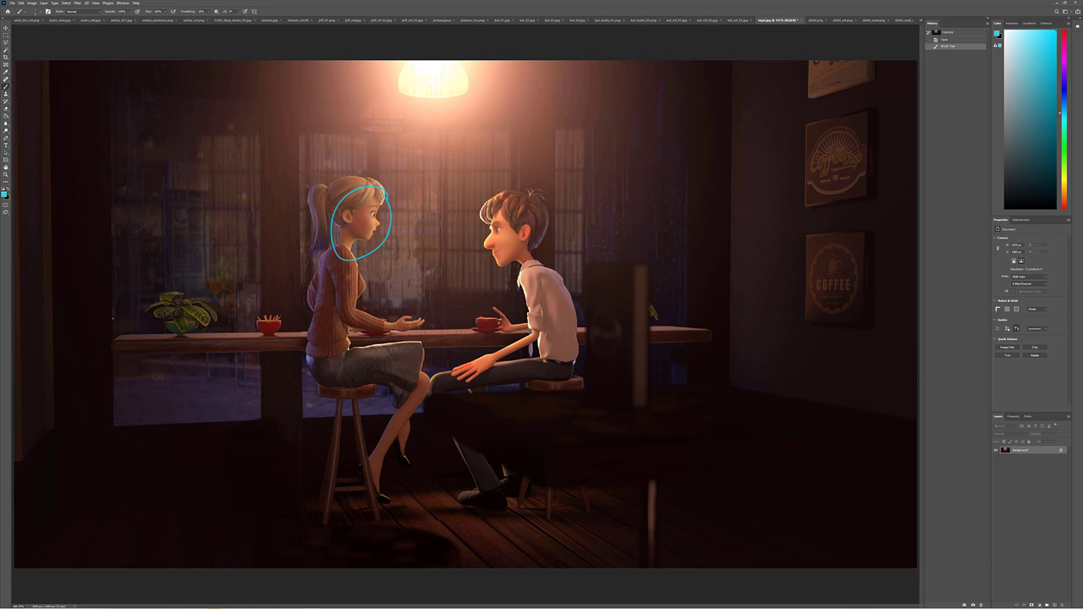
mouse_move(159, 298)
mouse_down()
mouse_move(183, 294)
mouse_move(210, 320)
mouse_move(196, 328)
mouse_move(211, 320)
mouse_up()
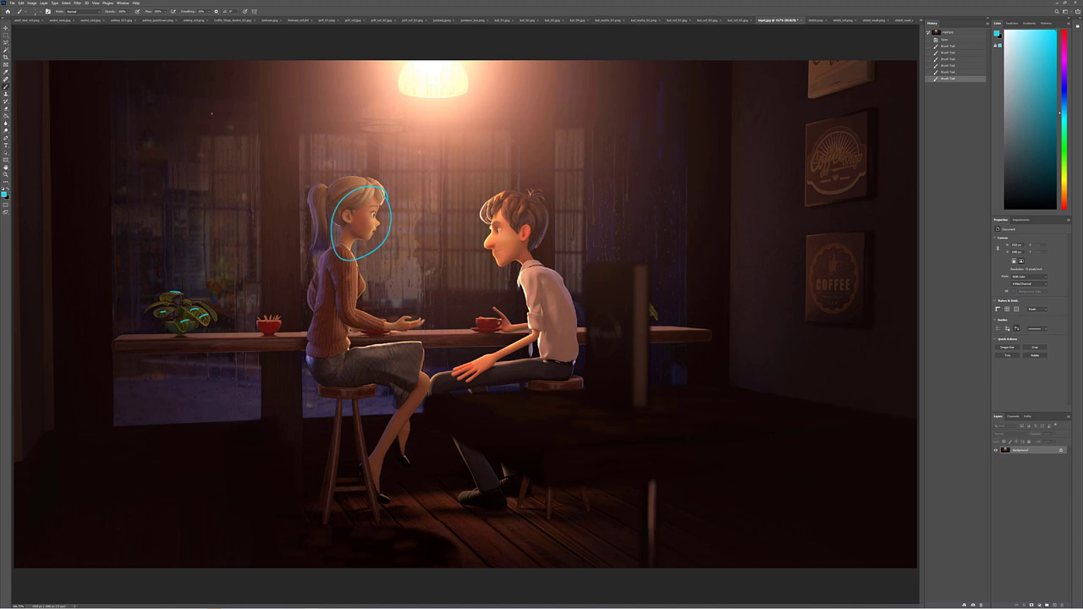
mouse_move(190, 113)
mouse_down()
mouse_move(306, 151)
mouse_move(434, 168)
mouse_move(602, 148)
mouse_move(746, 91)
mouse_up()
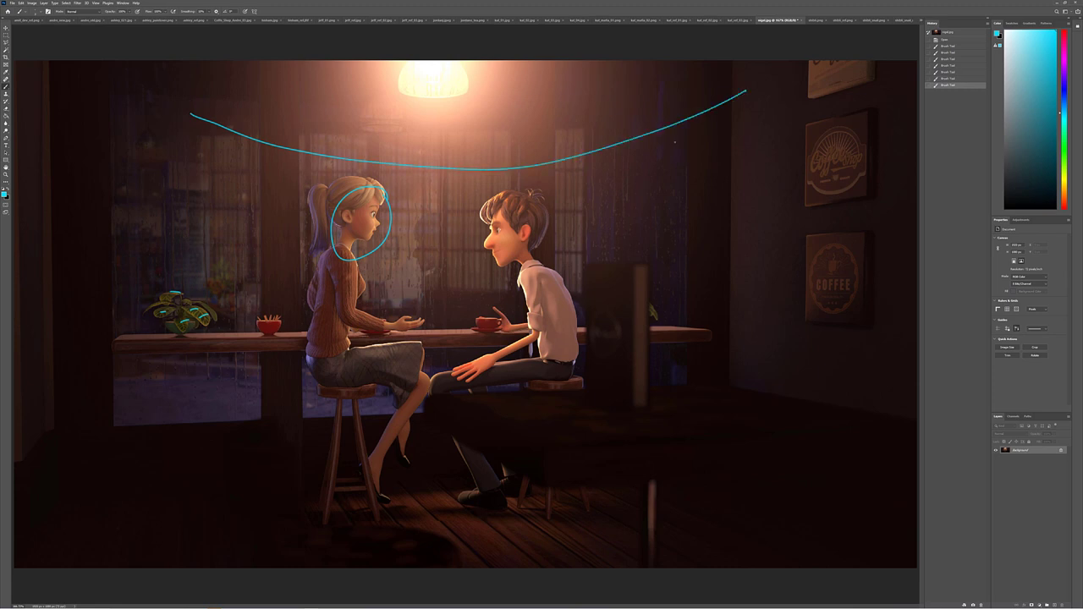
key(ctrl+z)
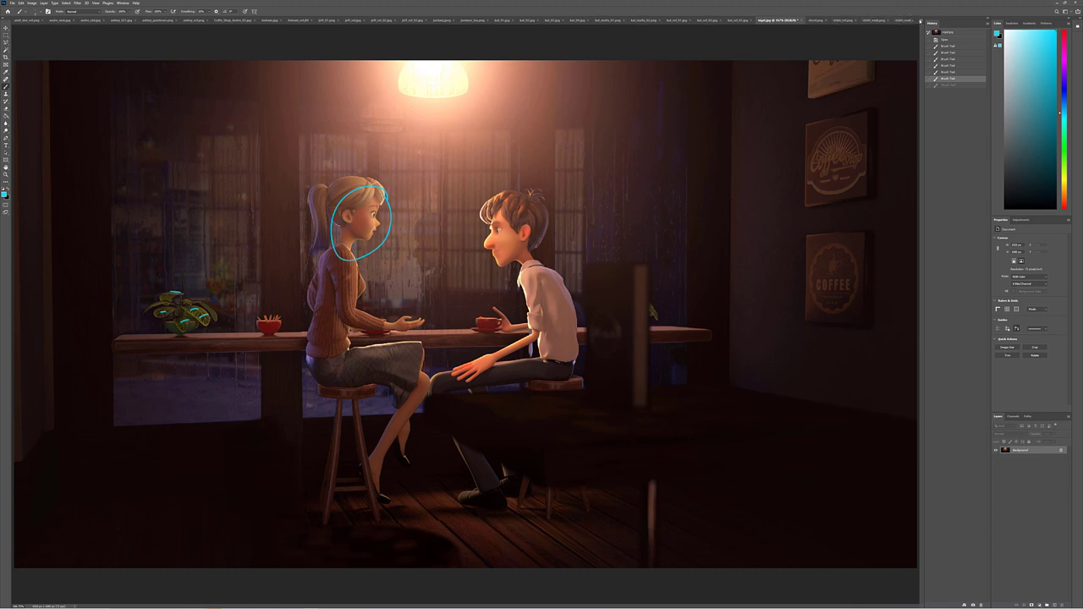
Bring up the blue night-city render with the silhouetted figure and compare it with the caped-figure city illustration.
click(920, 20)
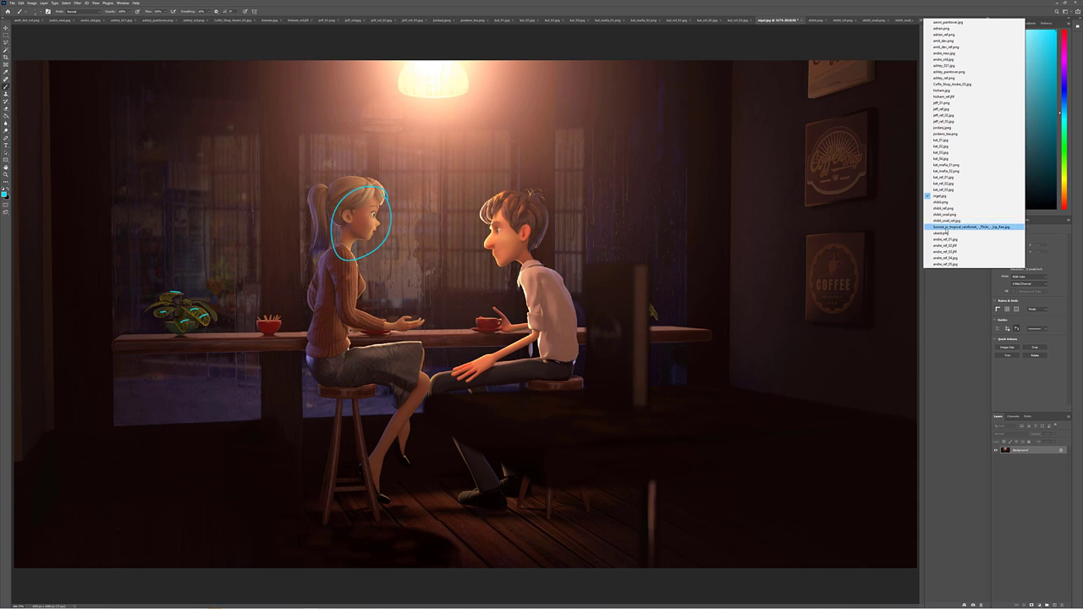
click(948, 203)
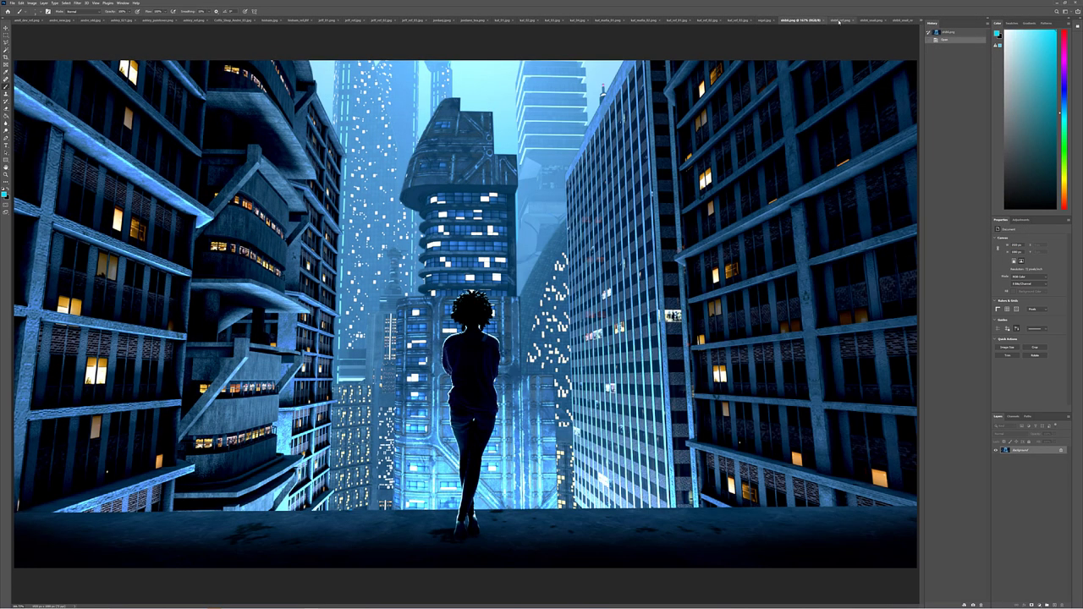
click(840, 20)
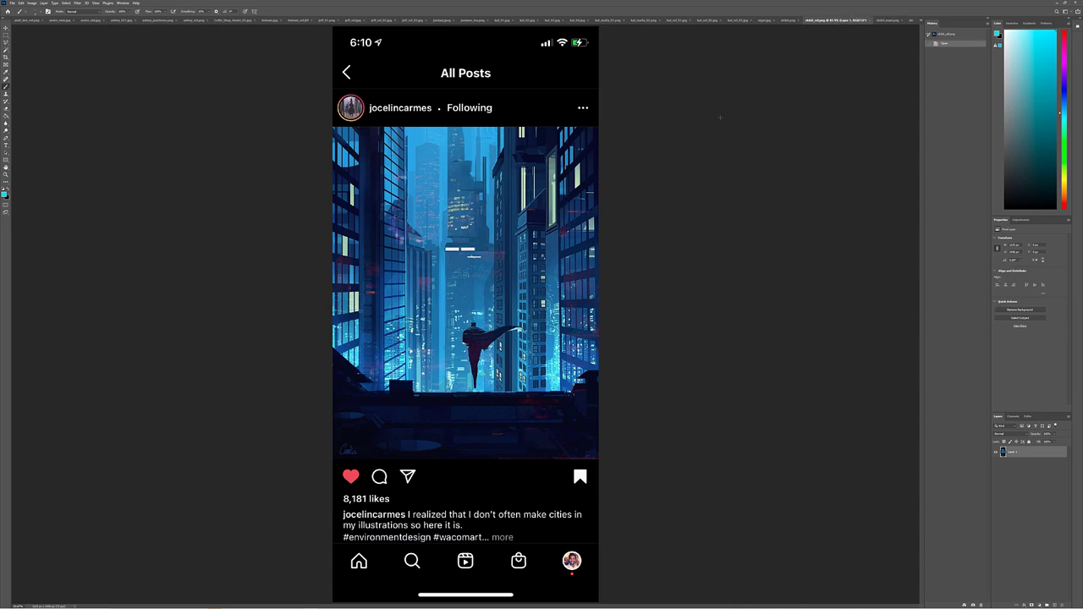
click(788, 20)
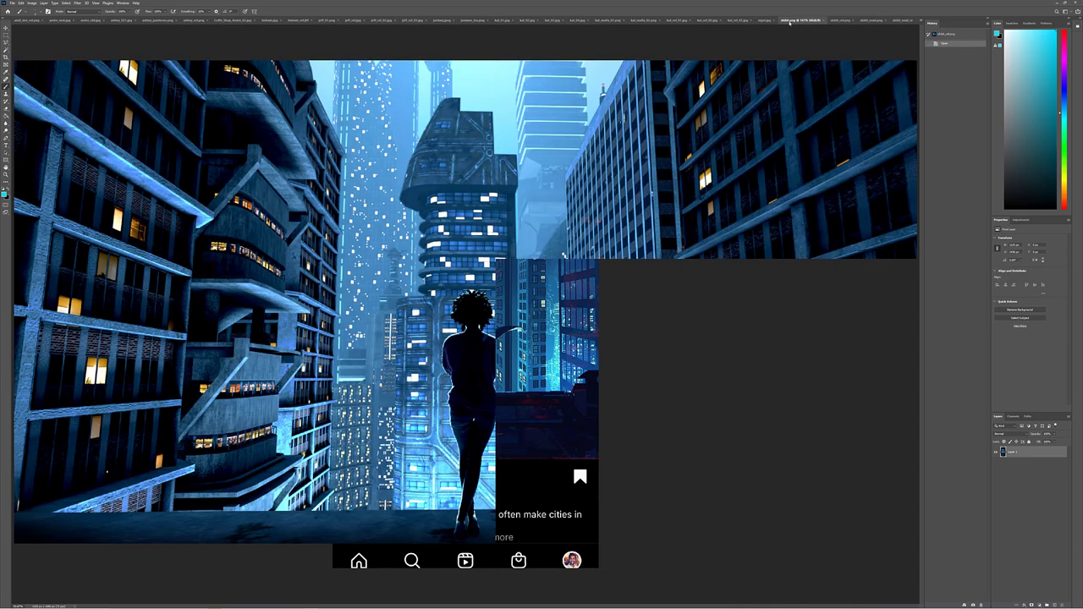
click(841, 21)
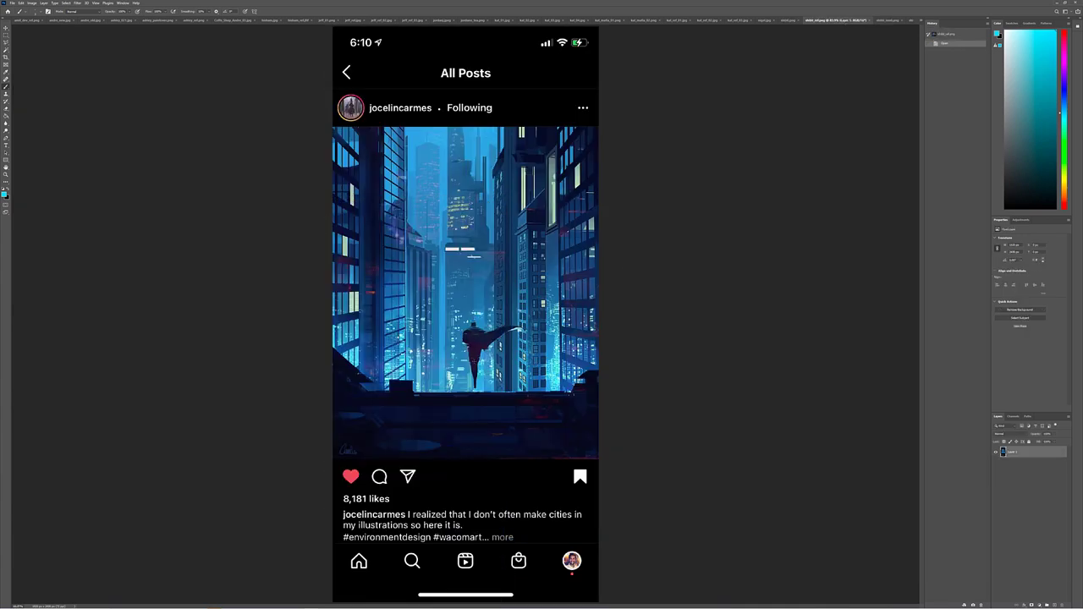
Brush short curved strokes across the silhouetted figure's back, waist and legs on the city render.
click(788, 20)
mouse_move(457, 454)
mouse_down()
mouse_move(493, 420)
mouse_move(455, 416)
mouse_move(494, 391)
mouse_up()
drag(461, 366, 496, 364)
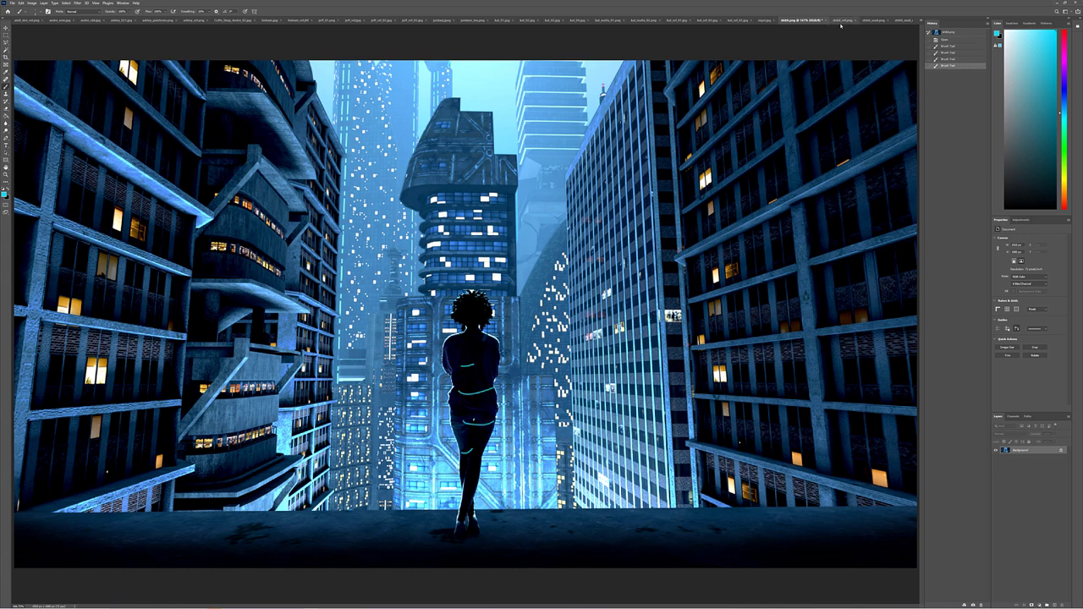
Recheck the caped-figure illustration and mark the glowing building bases on both sides of the figure in the city render.
click(841, 20)
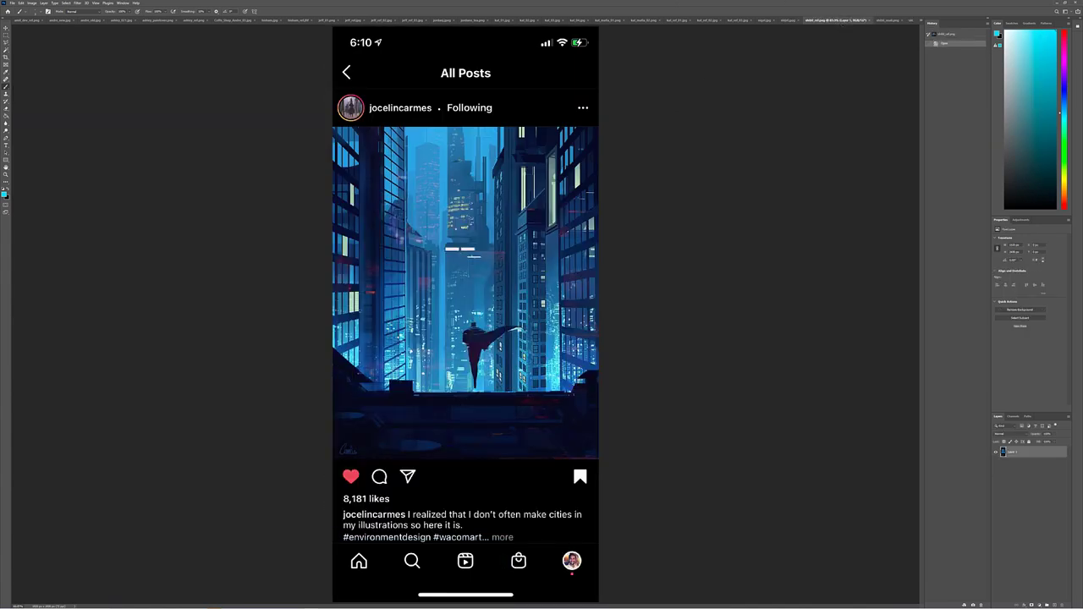
click(788, 20)
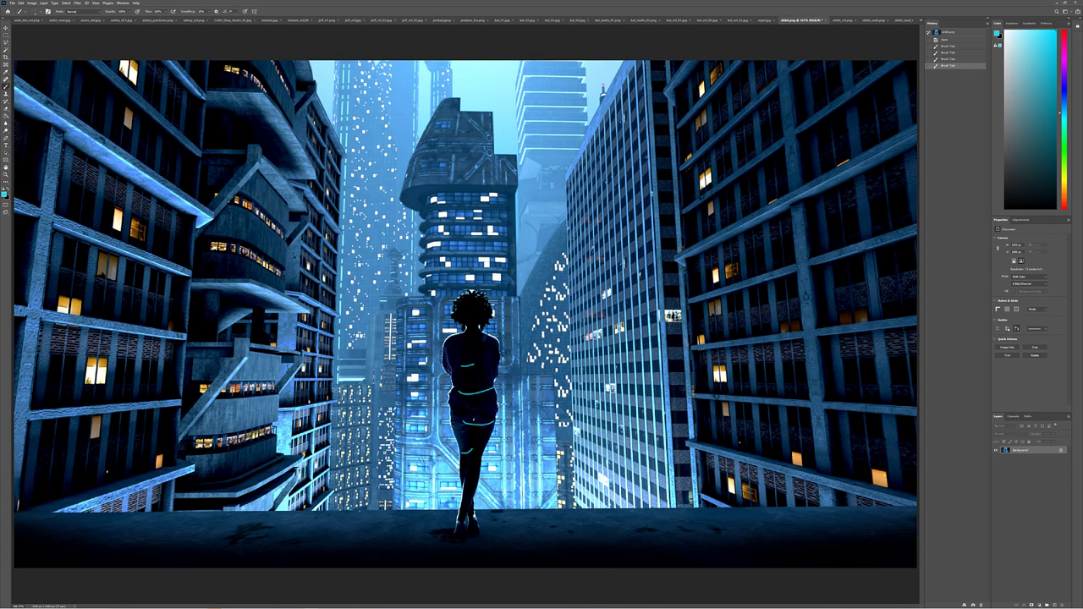
drag(340, 499, 362, 489)
drag(552, 511, 567, 481)
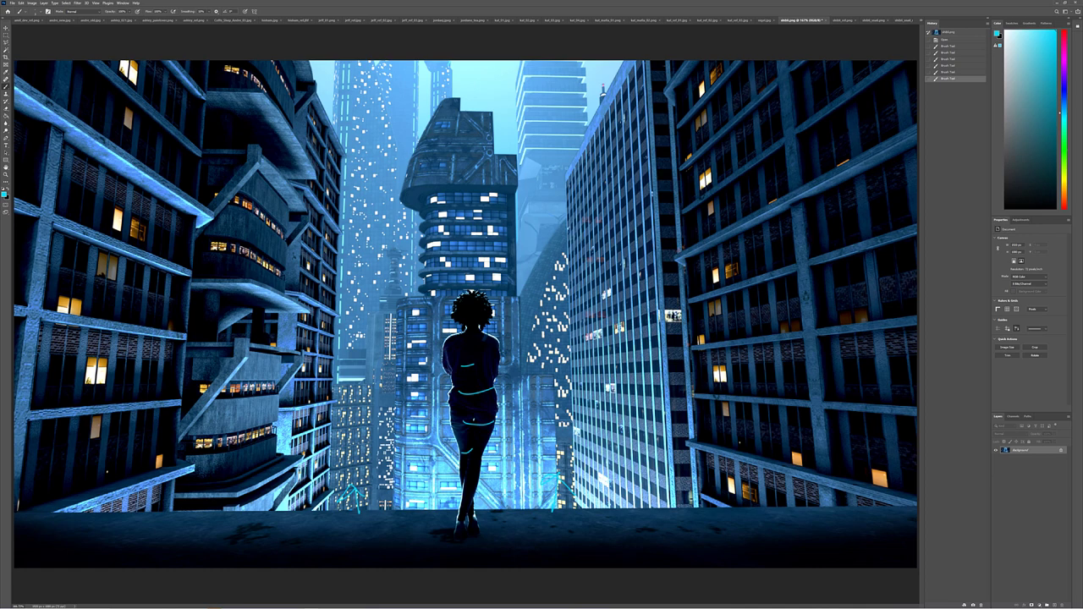
Compare with the illustration again, and outline the hazy background tower, the gridded high-rise and the curved balcony building on the city render.
click(838, 20)
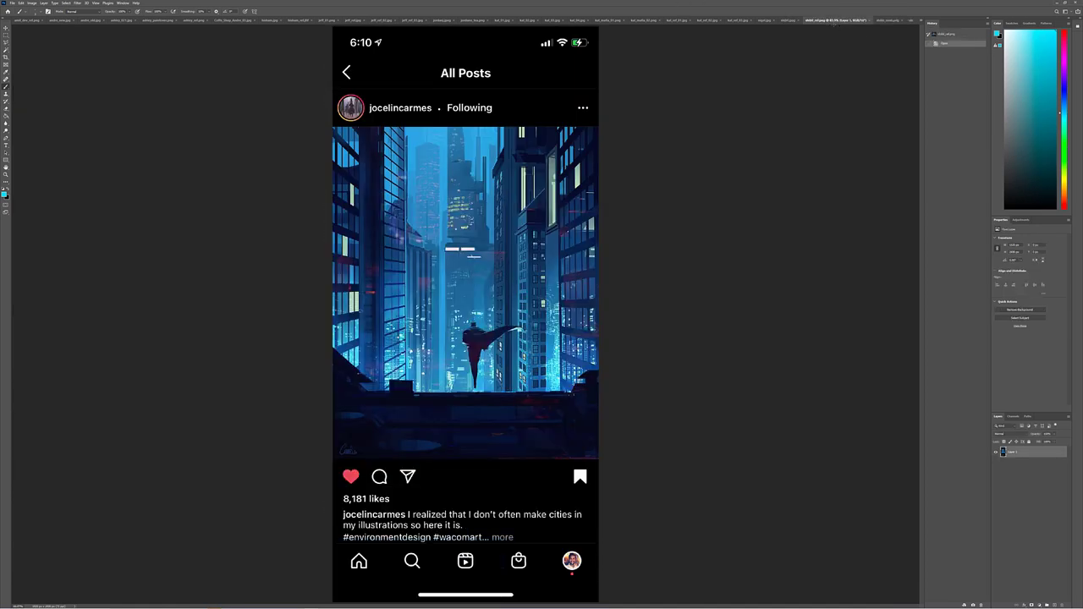
click(790, 19)
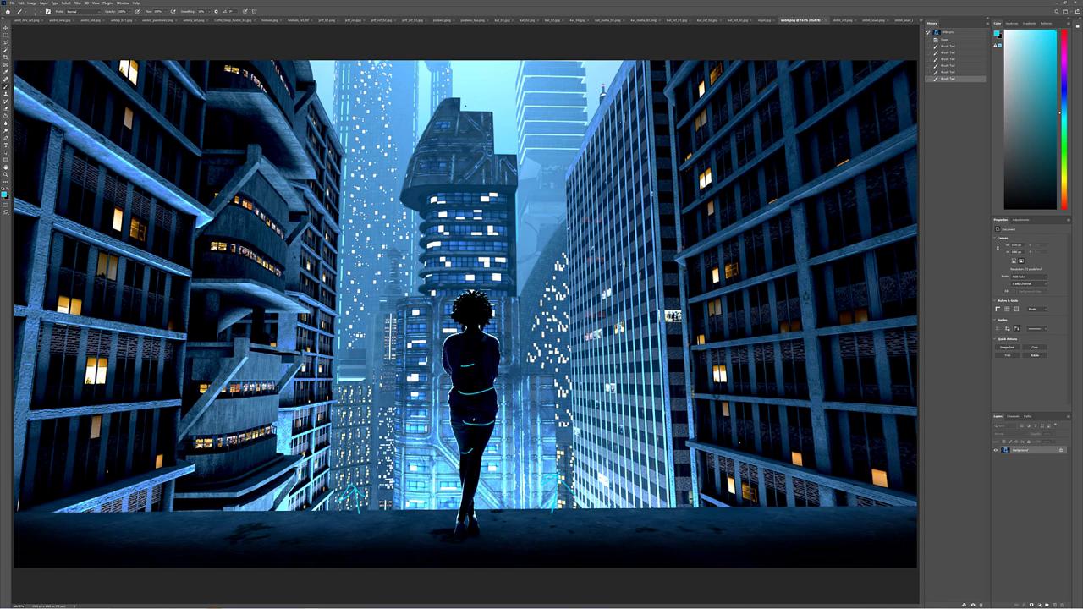
mouse_move(464, 66)
mouse_down()
mouse_move(339, 356)
mouse_move(339, 474)
mouse_move(351, 499)
mouse_move(415, 390)
mouse_move(485, 68)
mouse_up()
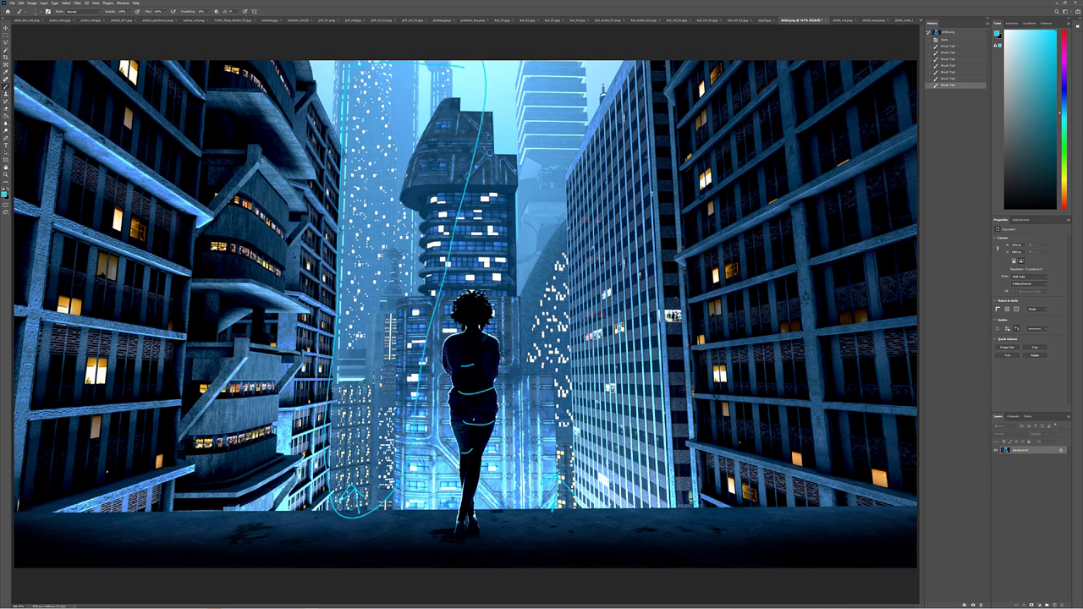
mouse_move(557, 499)
mouse_down()
mouse_move(669, 249)
mouse_move(702, 448)
mouse_move(677, 479)
mouse_up()
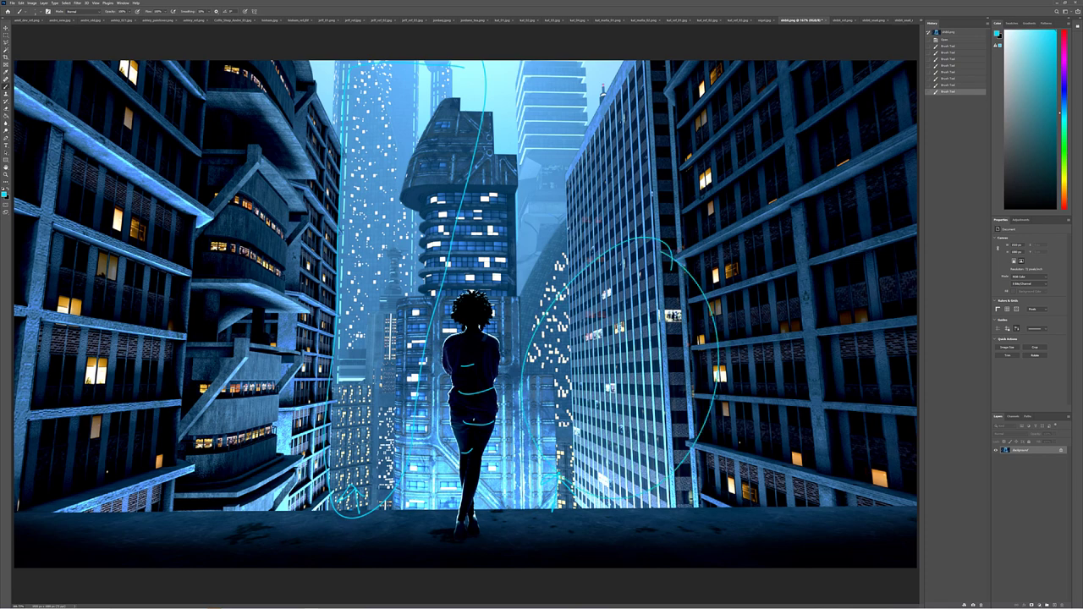
mouse_move(304, 196)
mouse_down()
mouse_move(241, 436)
mouse_move(336, 245)
mouse_up()
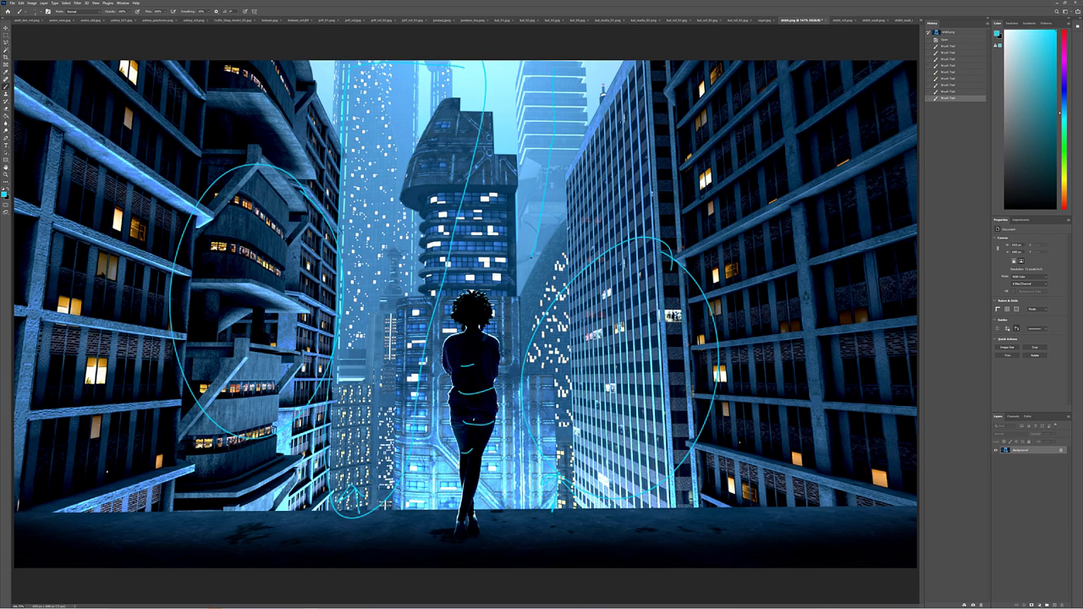
Brush strokes over the hazy gap between the central tower and the gridded high-rise on the city render.
drag(552, 74, 552, 134)
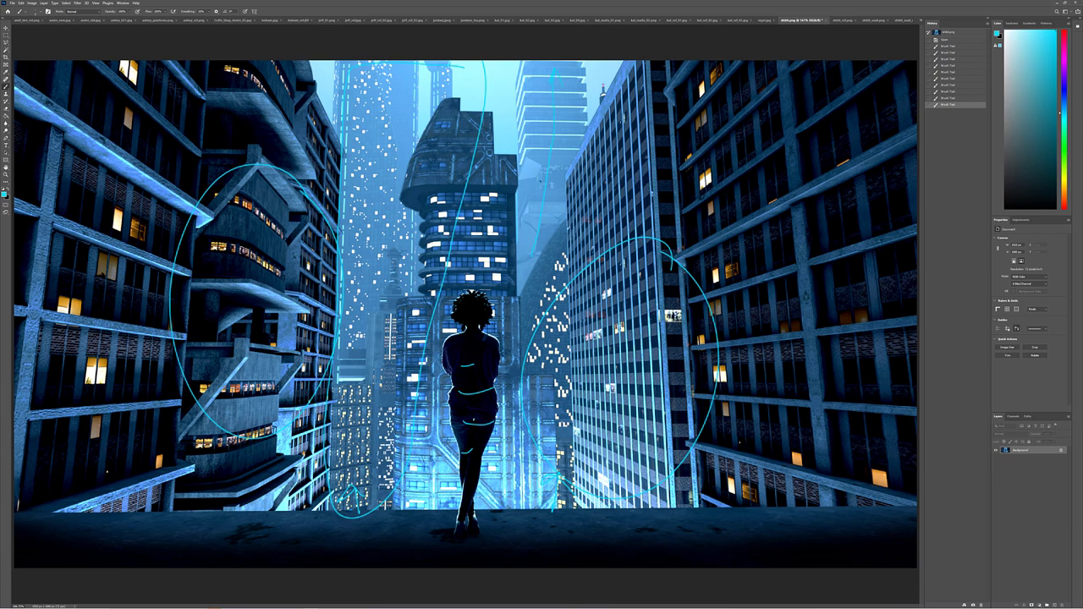
mouse_move(511, 195)
mouse_down()
mouse_move(514, 254)
mouse_move(550, 250)
mouse_move(601, 142)
mouse_move(516, 175)
mouse_up()
drag(525, 270, 593, 136)
drag(542, 254, 588, 152)
drag(558, 200, 582, 176)
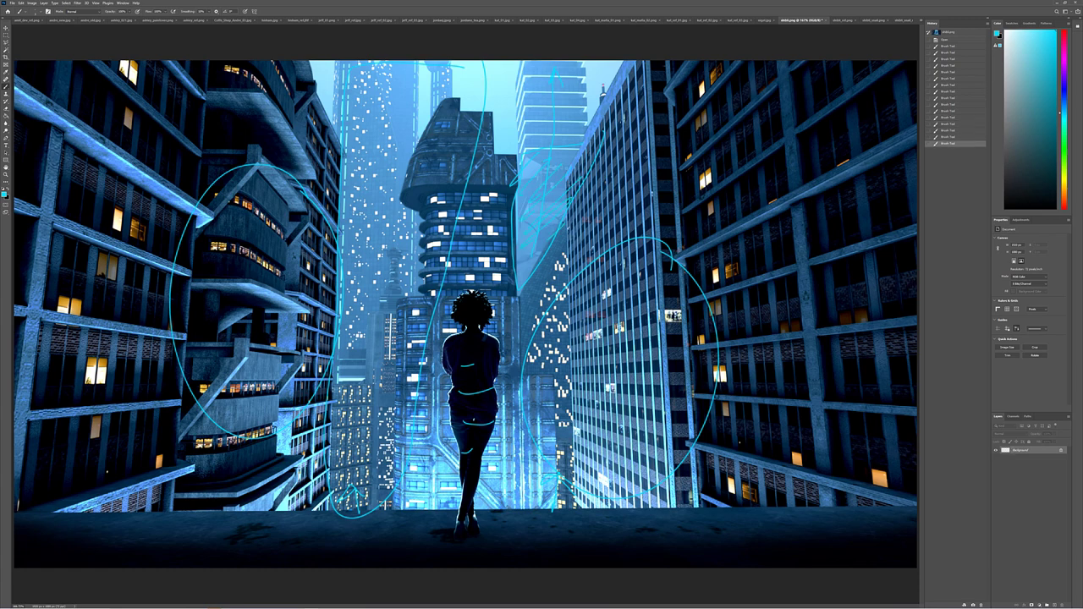
drag(533, 279, 584, 170)
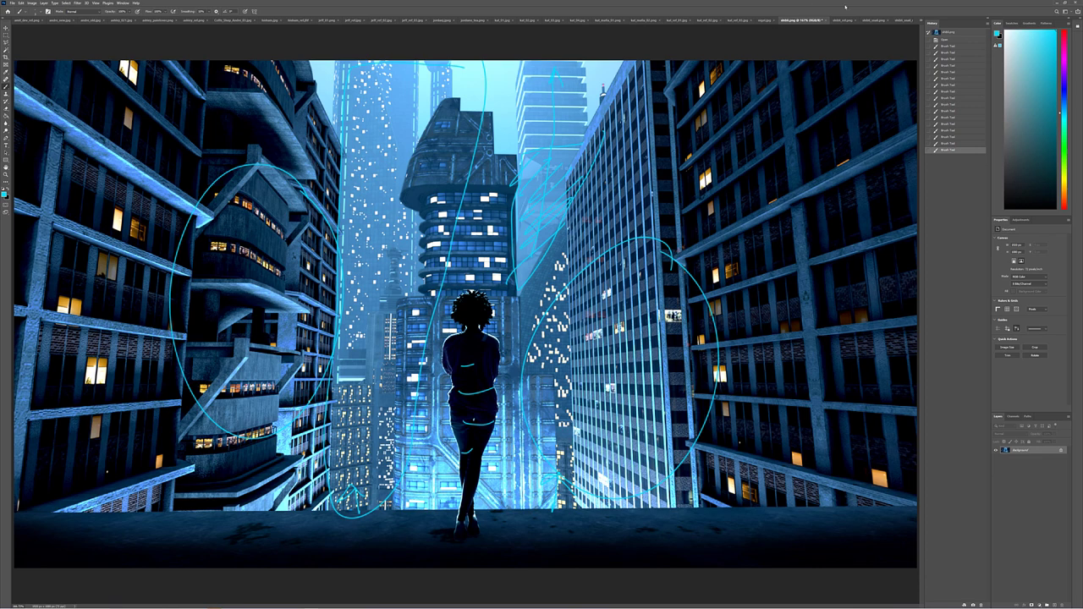
Bring up the boy-and-snail render and compare it with the painted cloudy meadow reference.
click(874, 21)
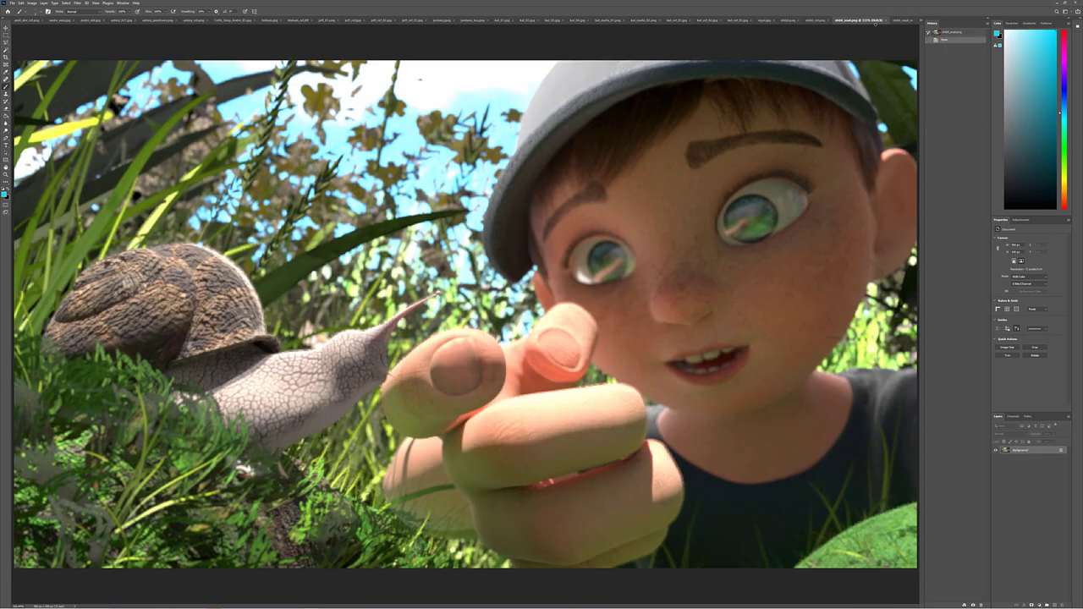
click(904, 20)
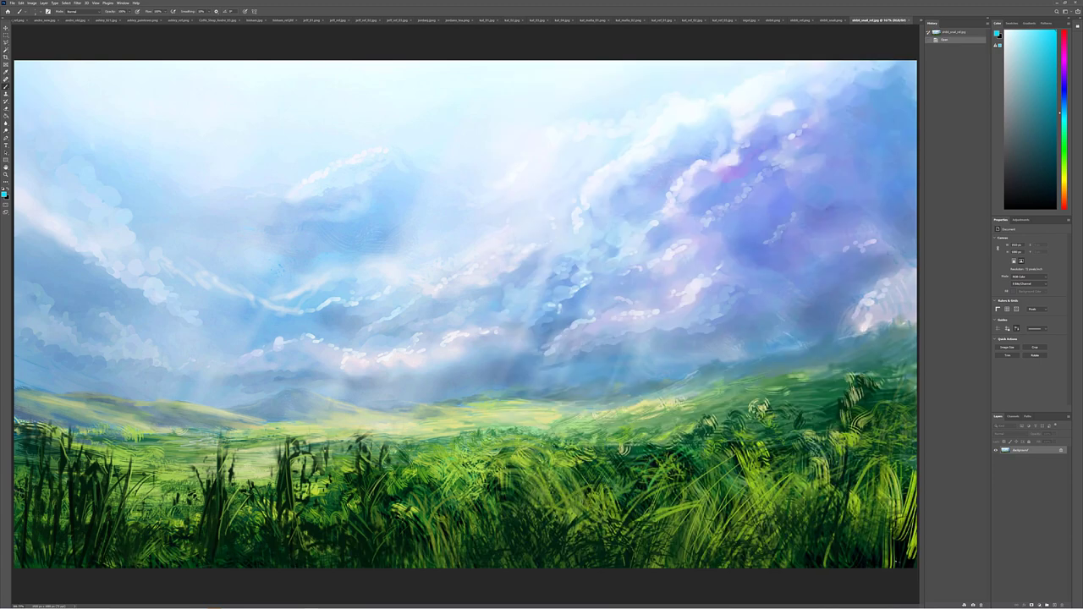
click(835, 20)
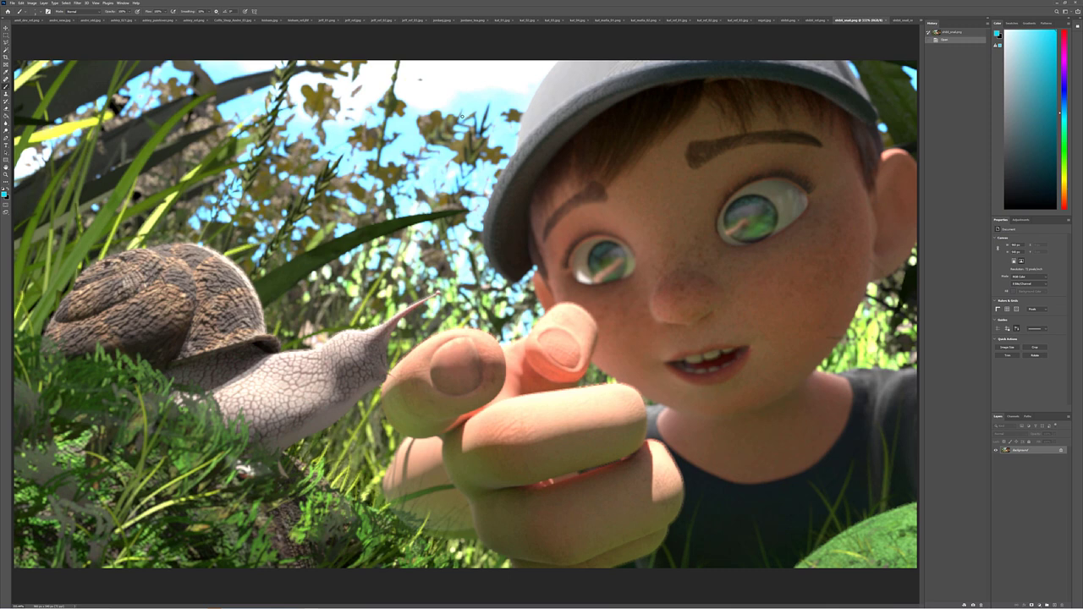
click(903, 20)
click(829, 19)
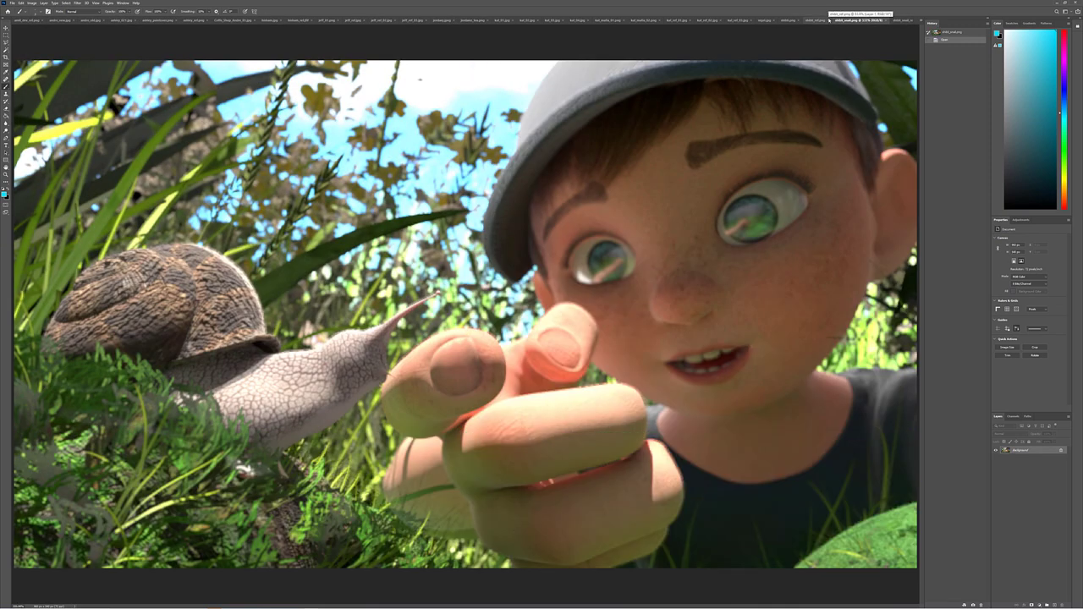
Temporarily circle the foreground grass below the snail, undo the mark, and examine the meadow painting again.
mouse_move(296, 496)
mouse_down()
mouse_move(97, 420)
mouse_move(123, 546)
mouse_move(185, 472)
mouse_up()
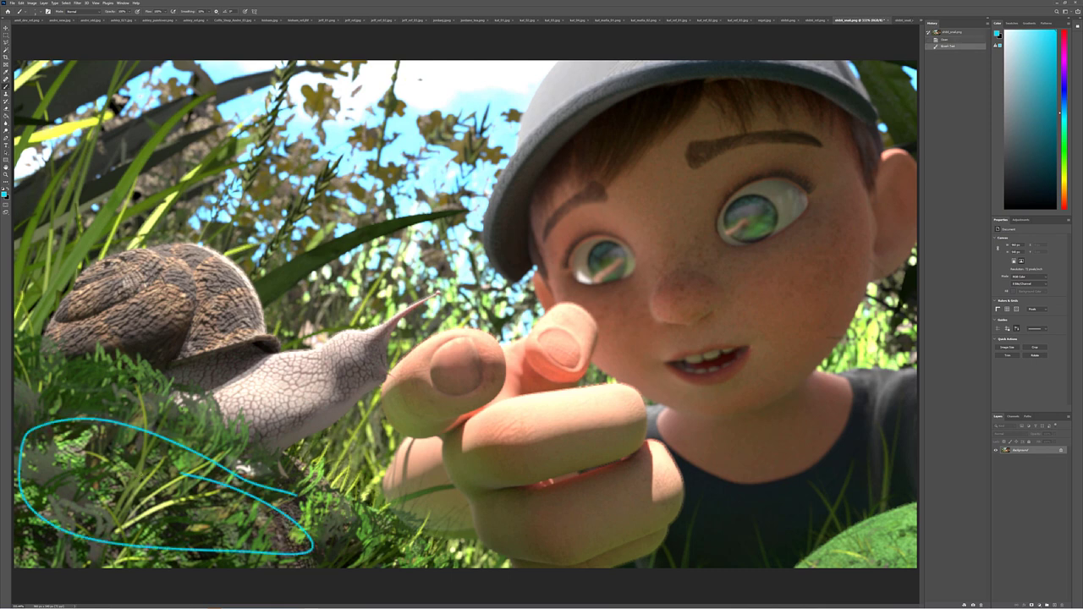
key(ctrl+z)
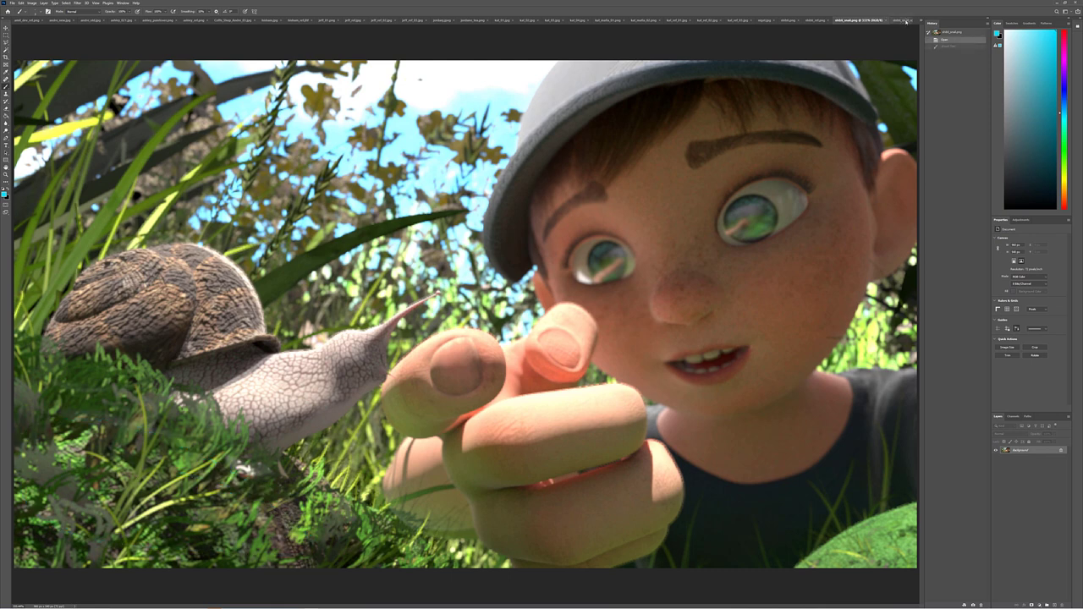
click(904, 20)
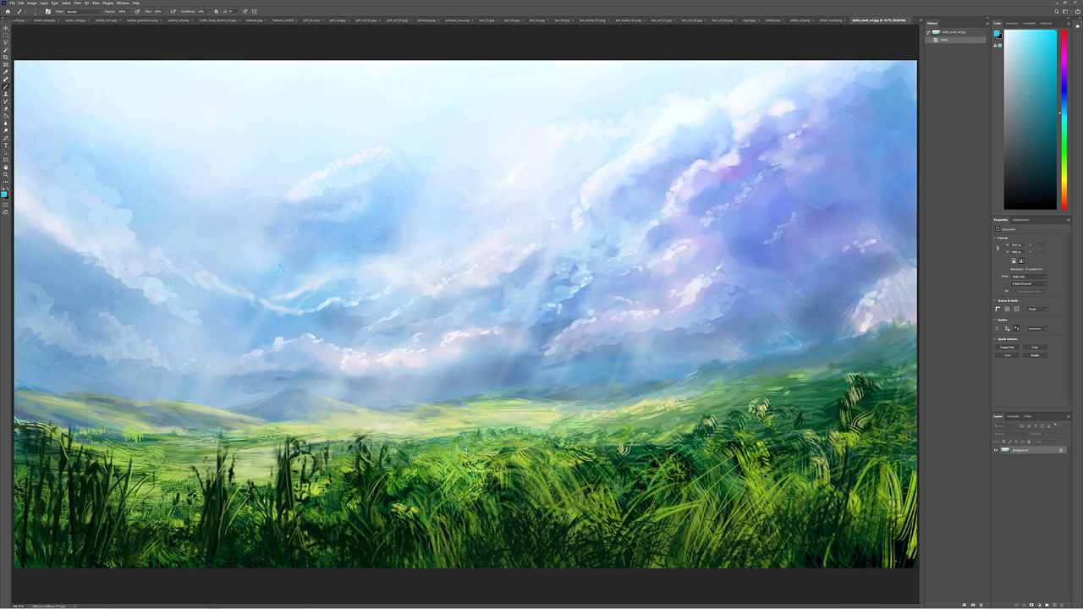
click(828, 21)
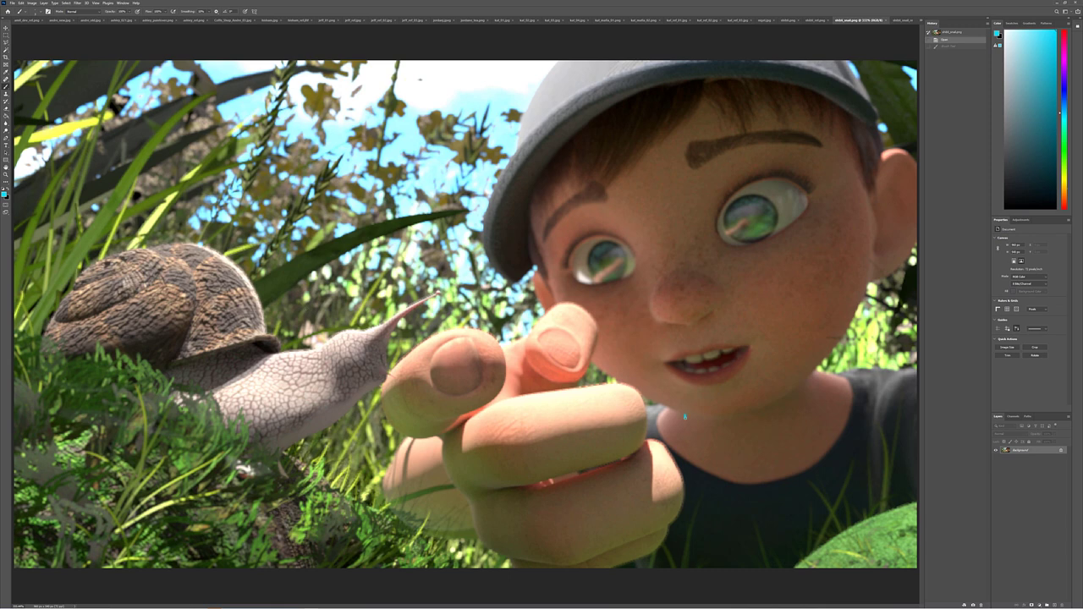
Try drawing a stroke between the boy's neck and mouth and a line across his nose and cheeks, undoing each.
mouse_move(686, 417)
mouse_down()
mouse_move(664, 342)
mouse_move(702, 339)
mouse_up()
key(ctrl+z)
mouse_move(603, 318)
mouse_down()
mouse_move(810, 252)
mouse_move(834, 256)
mouse_move(822, 245)
mouse_up()
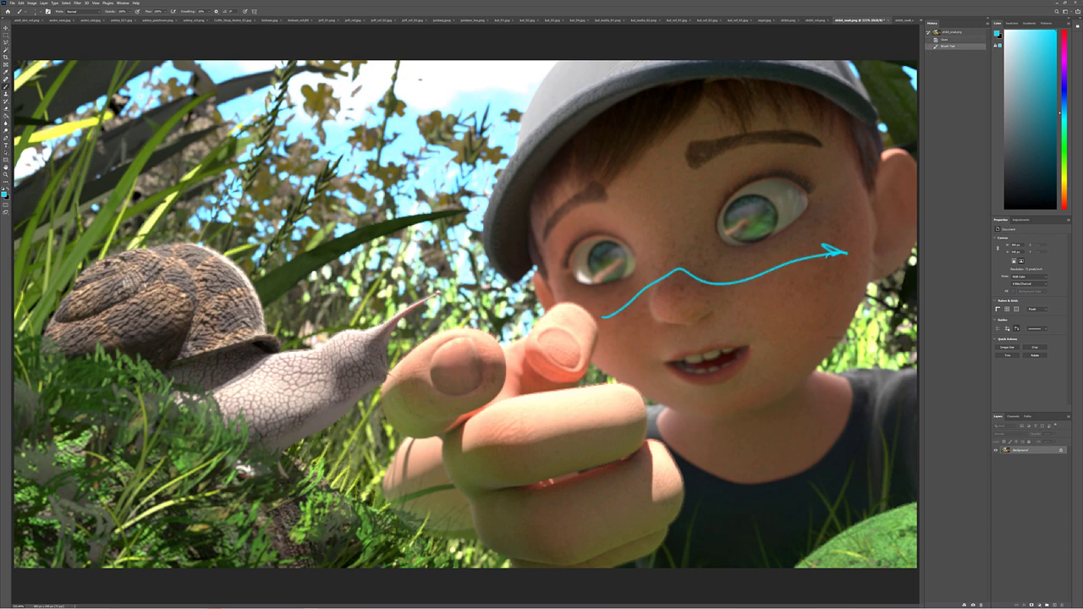
key(ctrl+z)
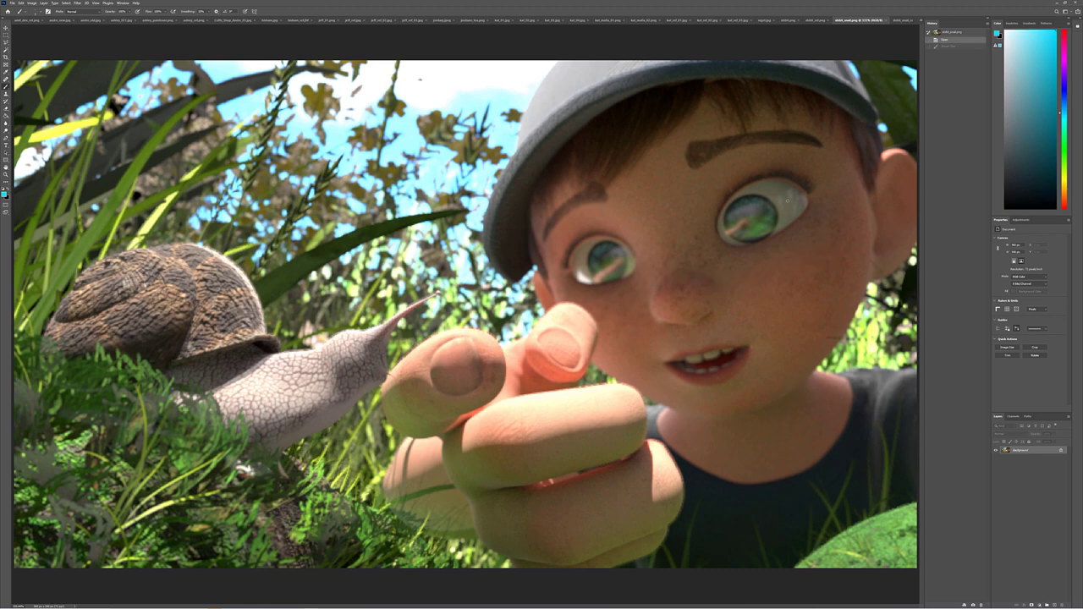
Temporarily circle both of the boy's eyes with the brush and undo the two marks.
drag(795, 170, 813, 180)
drag(622, 223, 631, 228)
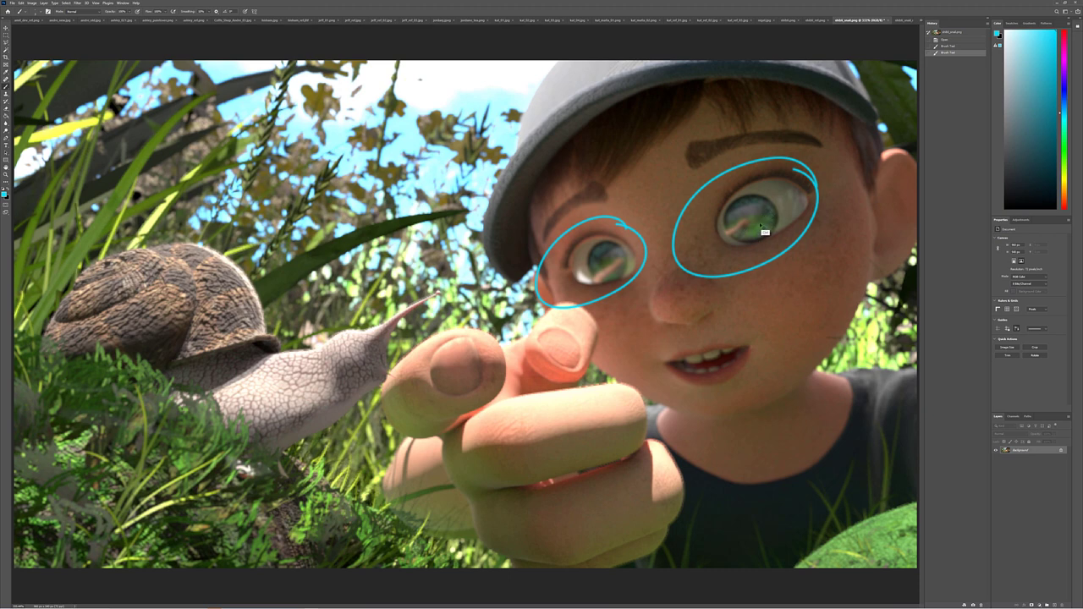
key(ctrl+z)
key(ctrl+z)
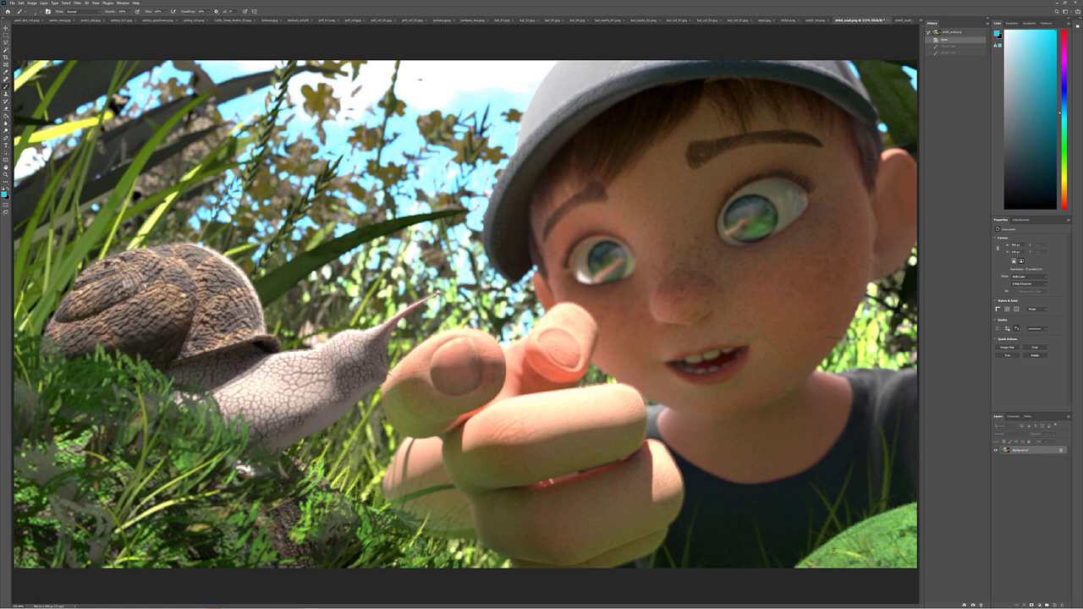
Hatch the green mound below the boy's shoulder with diagonal brush strokes.
drag(817, 565, 872, 535)
drag(853, 567, 882, 540)
mouse_move(864, 568)
mouse_down()
mouse_move(894, 538)
mouse_move(911, 540)
mouse_up()
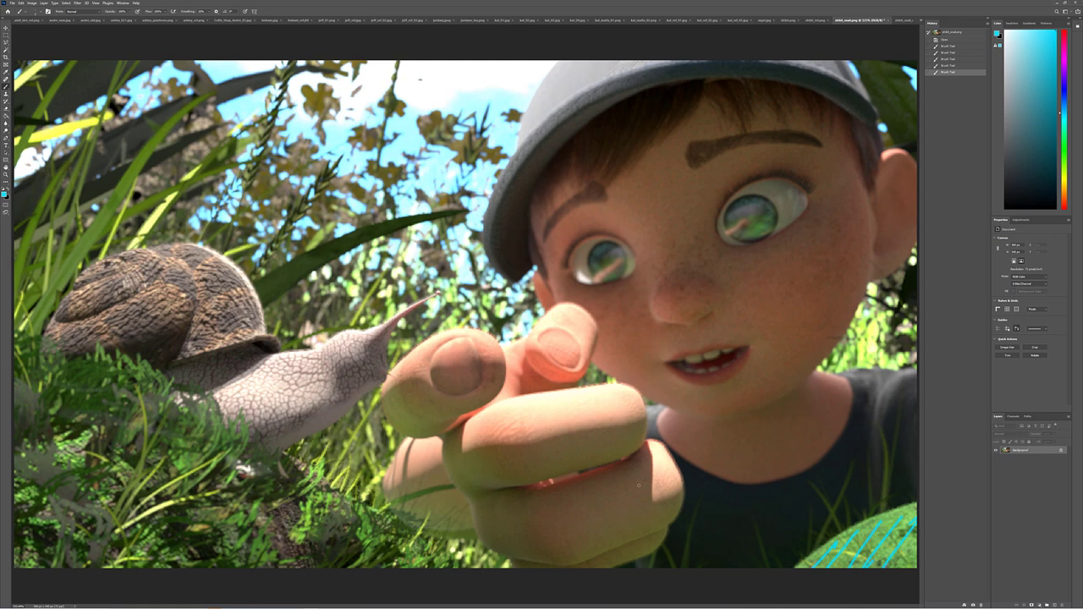
Bring up the render of the girl near the brick house and boost its contrast with Levels, tightening the black and white input points.
click(904, 20)
click(920, 20)
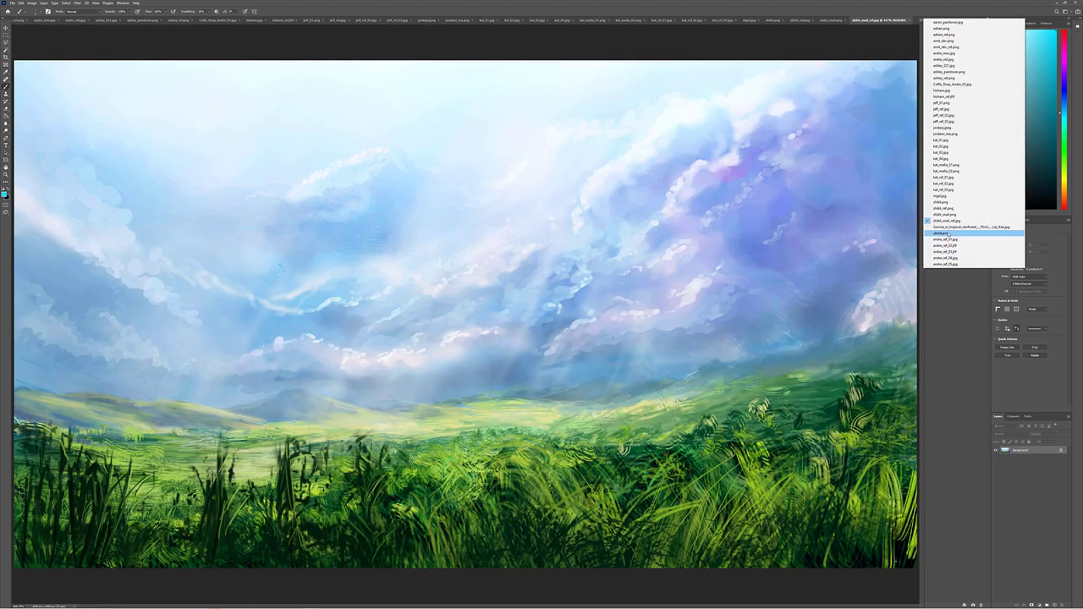
click(943, 234)
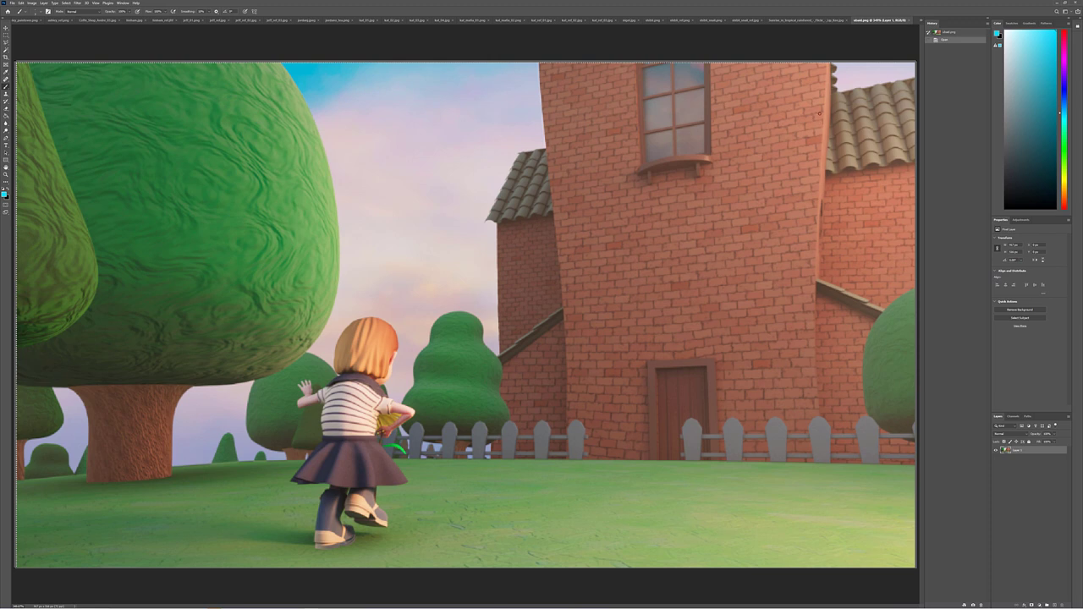
key(ctrl+l)
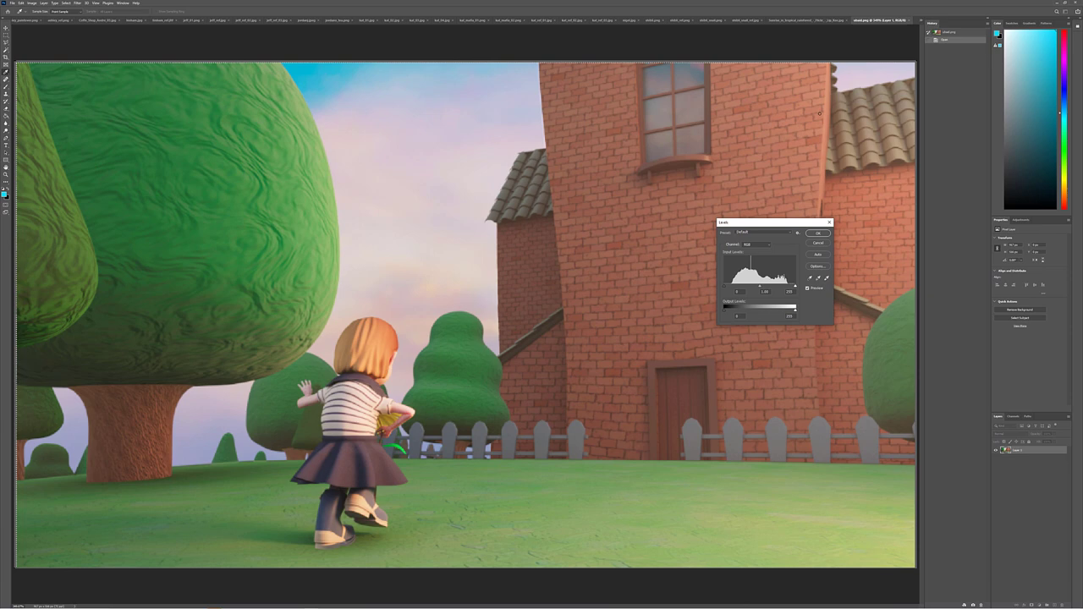
mouse_move(732, 290)
mouse_down()
mouse_move(793, 289)
mouse_move(734, 288)
mouse_up()
click(734, 288)
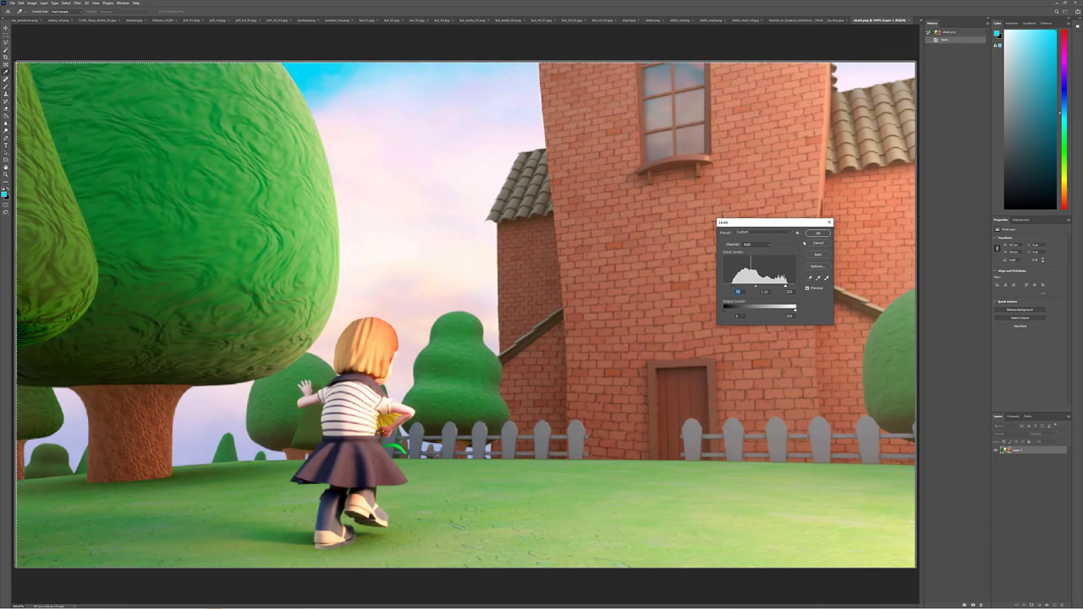
click(817, 233)
Warm the brick house render's midtones with Color Balance, shifting them toward yellow and red.
key(ctrl+b)
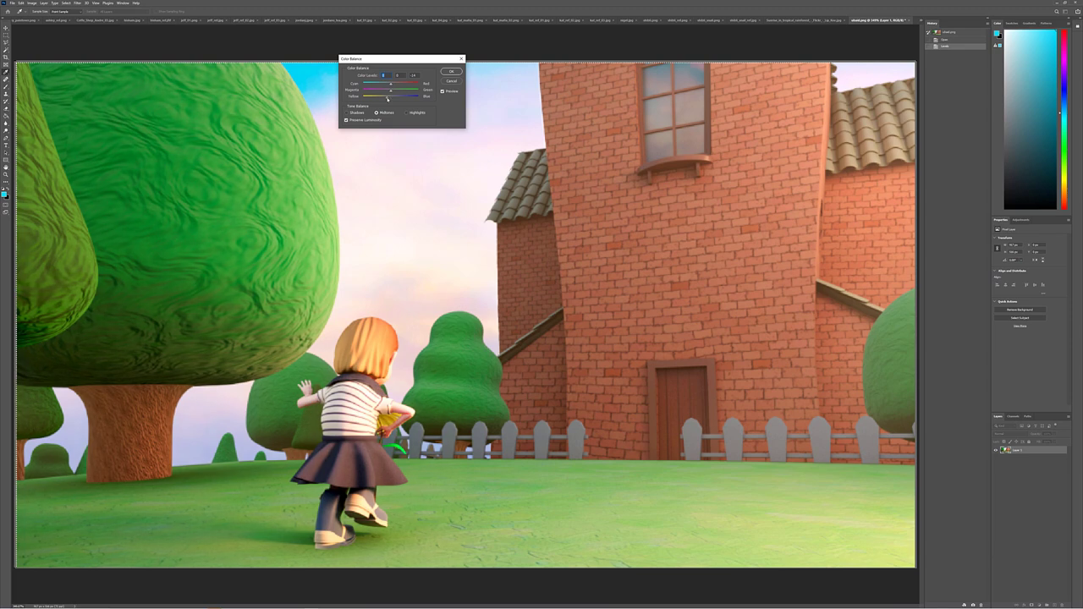
drag(399, 86, 405, 90)
click(452, 71)
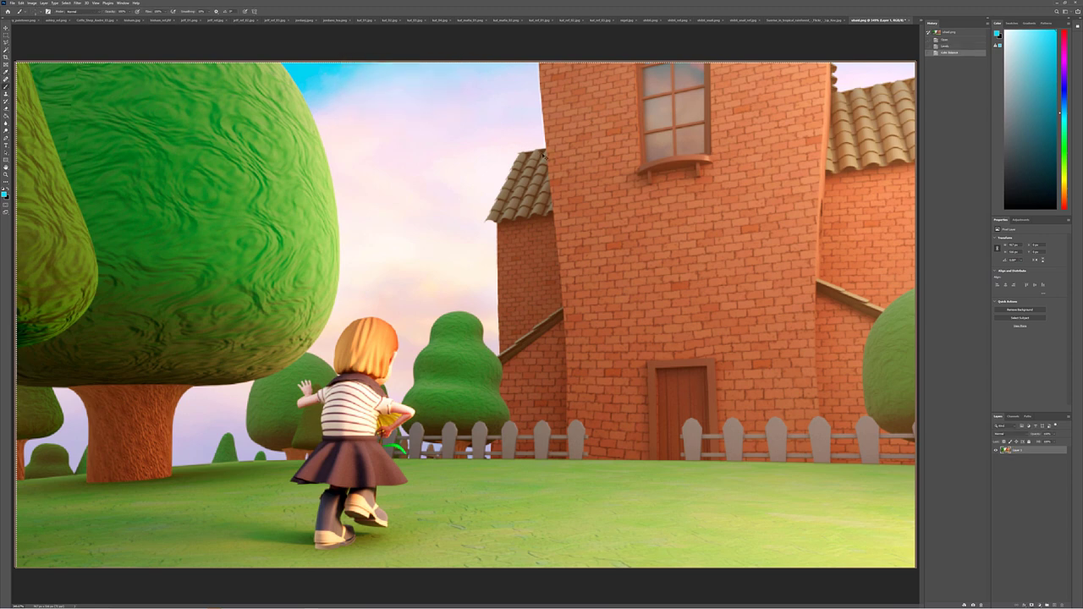
Duplicate the whole render onto a new layer and soften the copy with a Gaussian Blur.
key(ctrl+a)
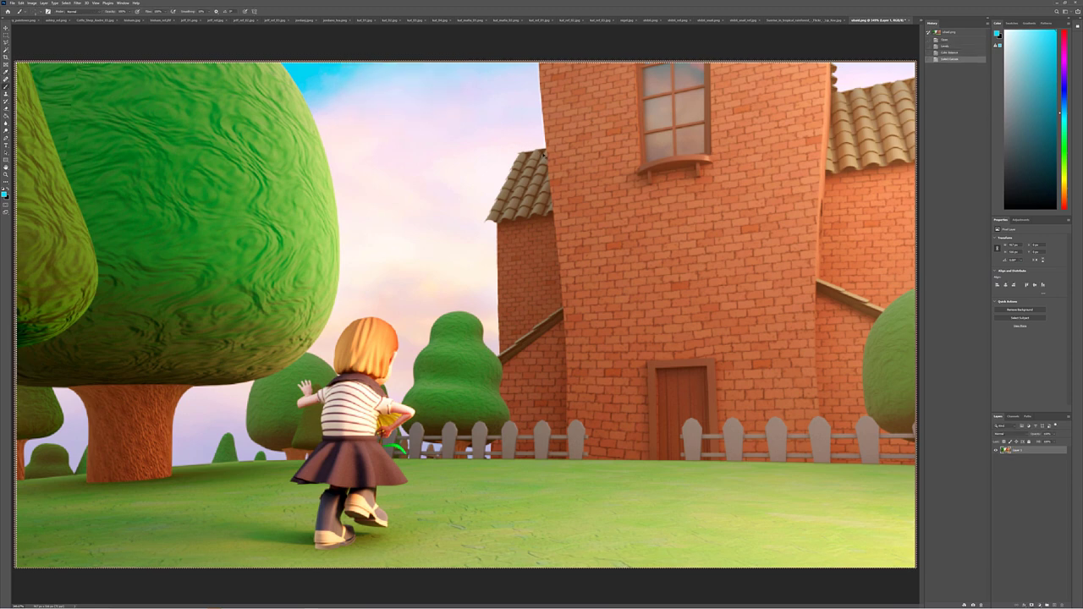
key(ctrl+c)
key(ctrl+v)
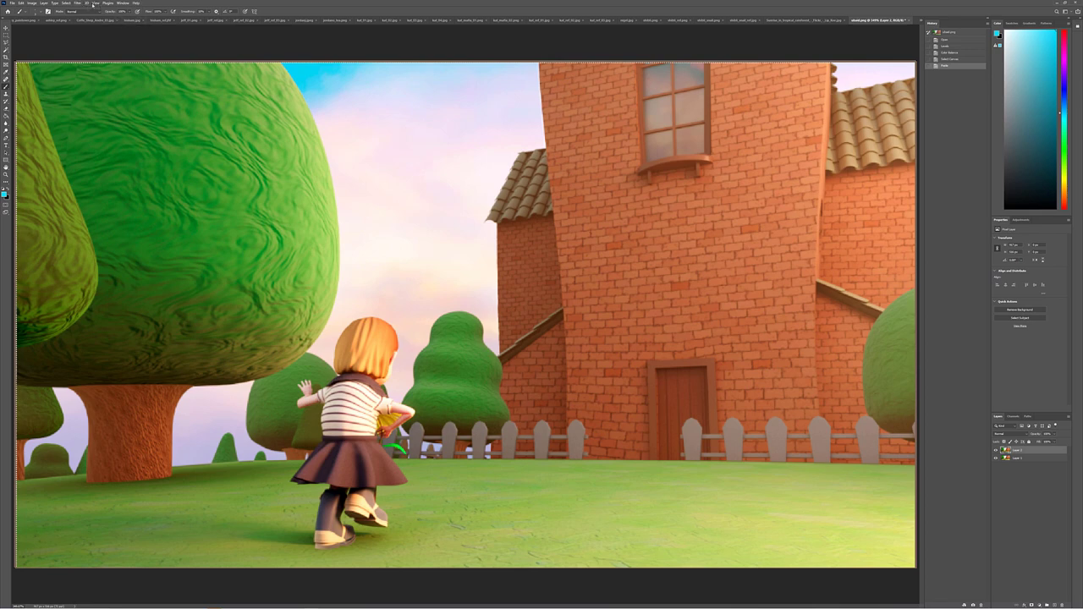
click(77, 4)
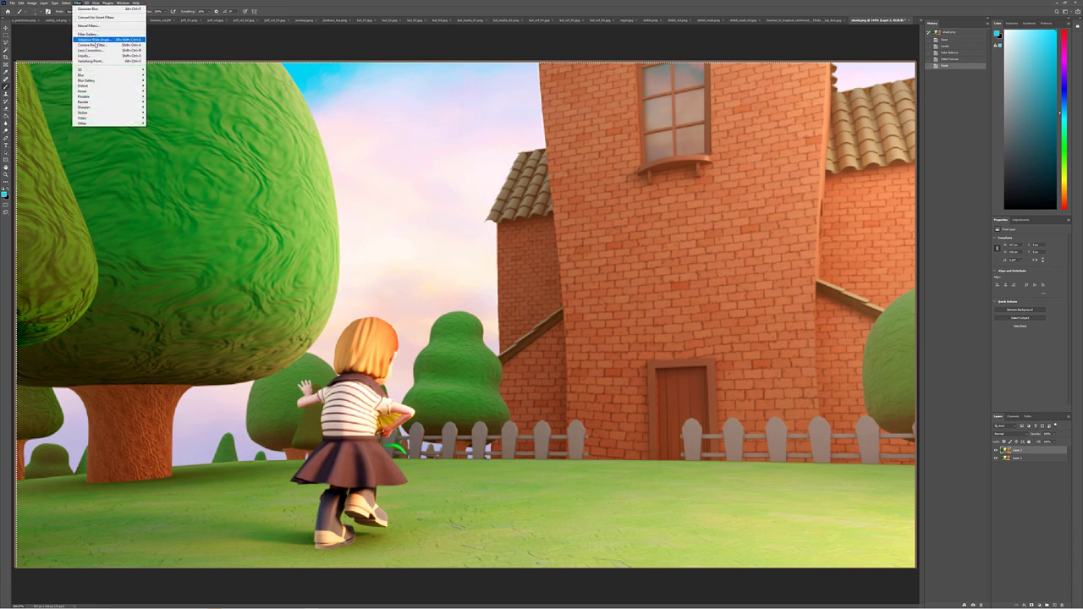
mouse_move(100, 76)
click(157, 94)
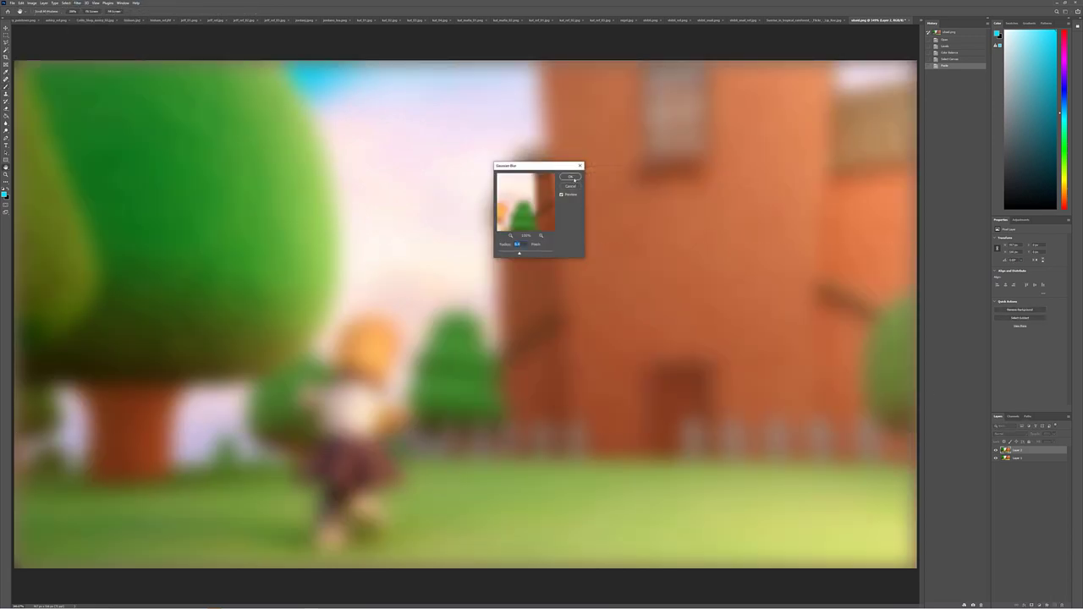
click(572, 177)
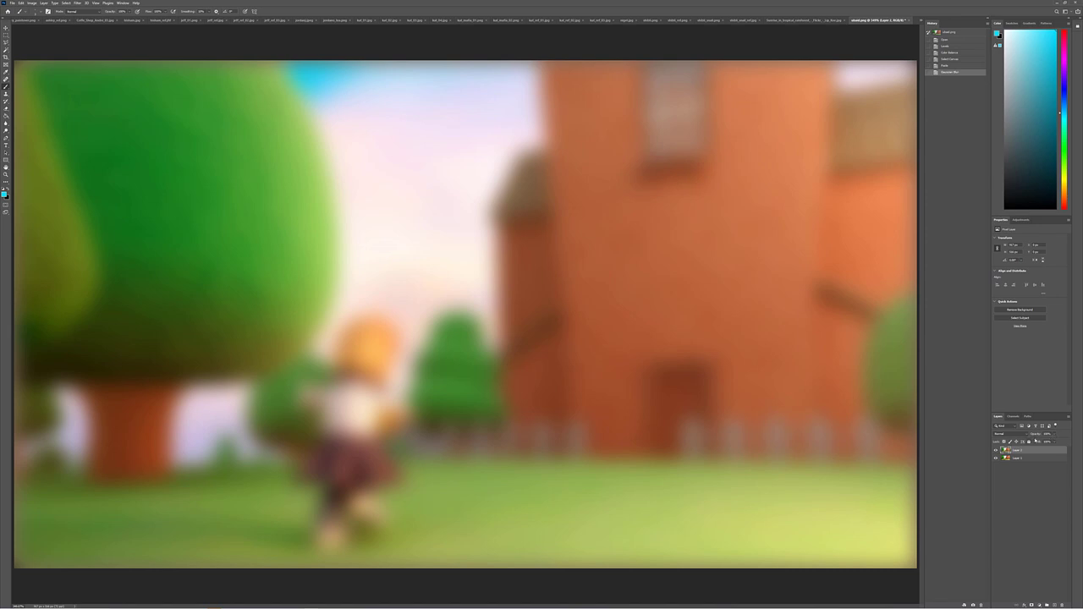
Set the blurred layer's blend mode to Screen and lower its opacity to a subtle glow, comparing the render with and without it.
click(1012, 434)
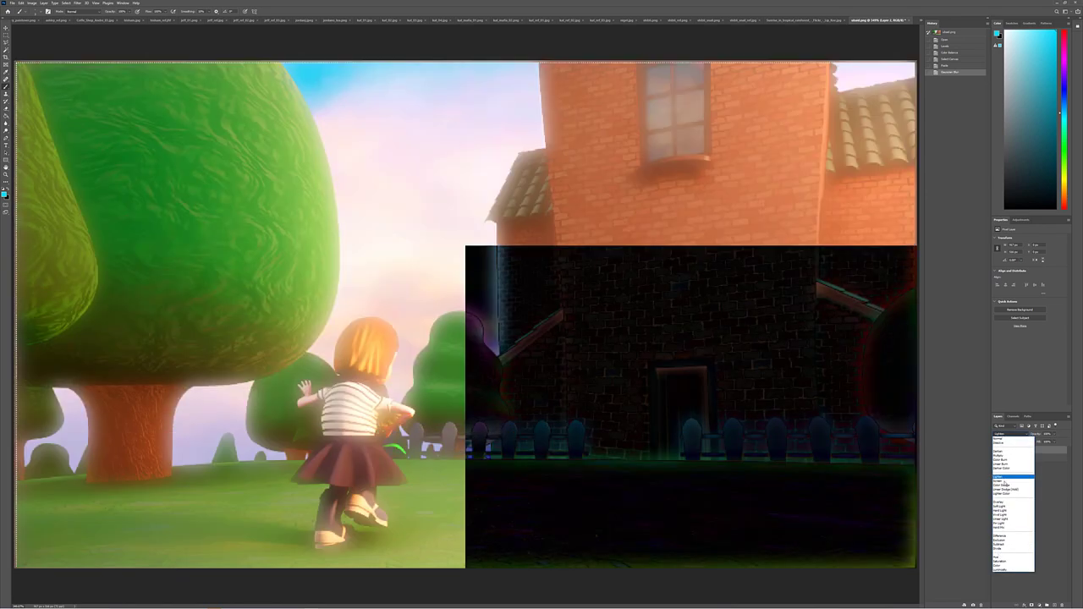
click(1003, 481)
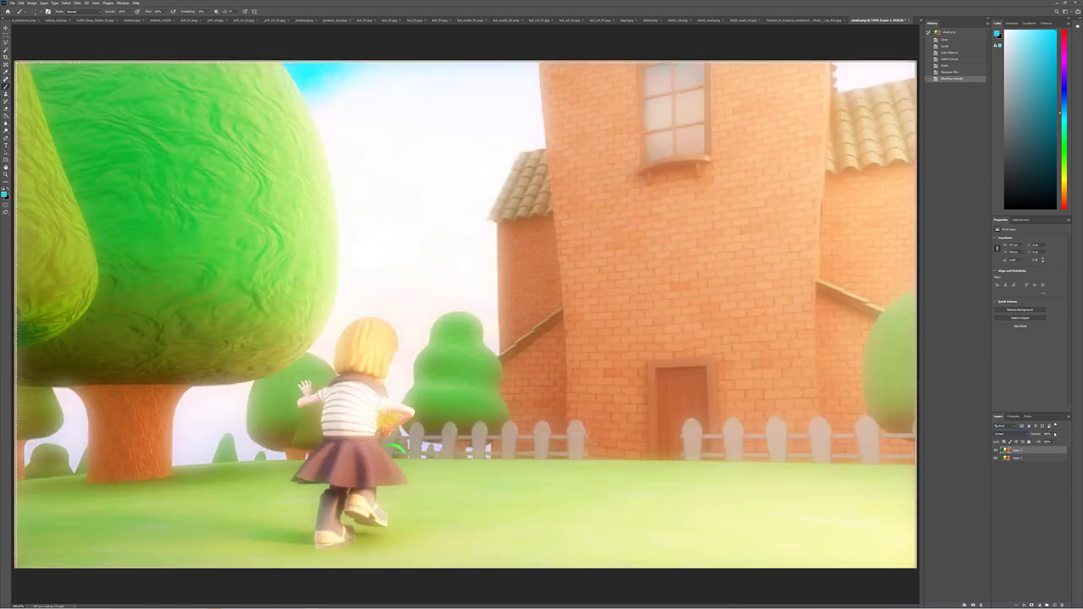
drag(1054, 434, 1037, 441)
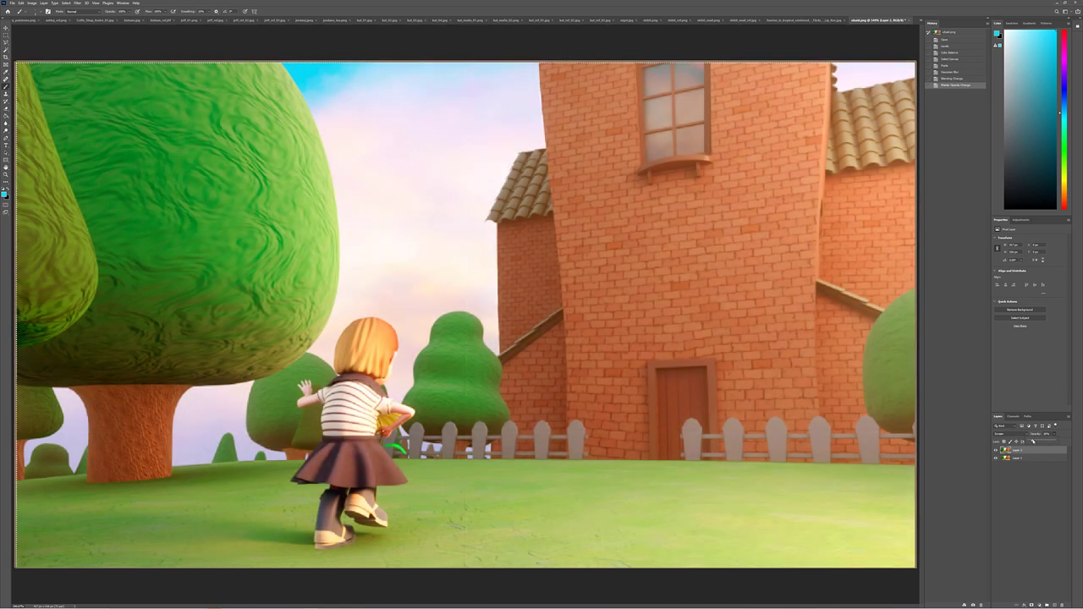
click(996, 451)
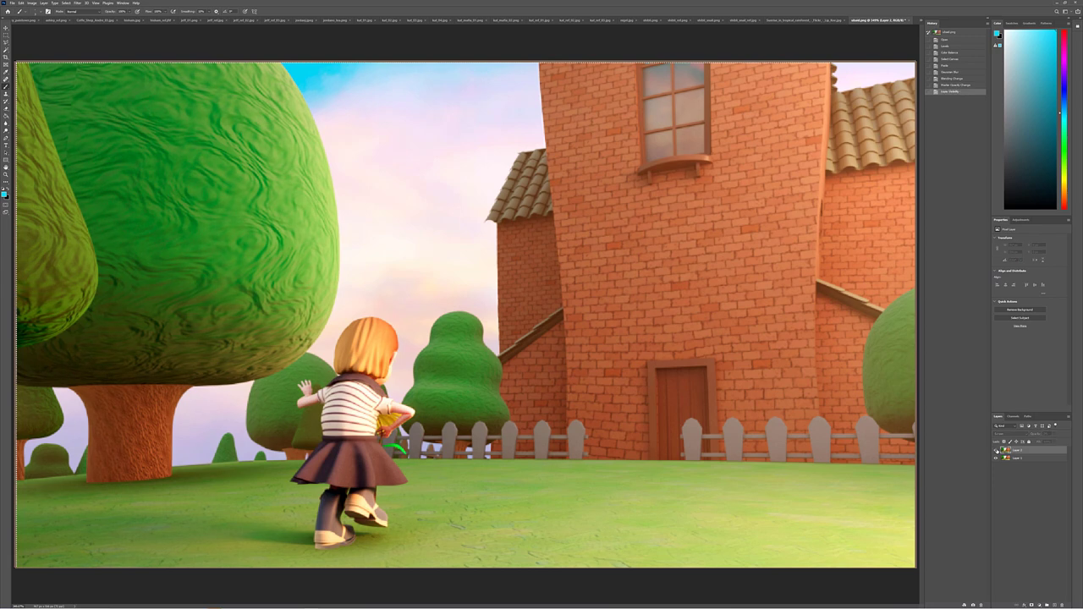
click(996, 450)
drag(1054, 436, 1049, 441)
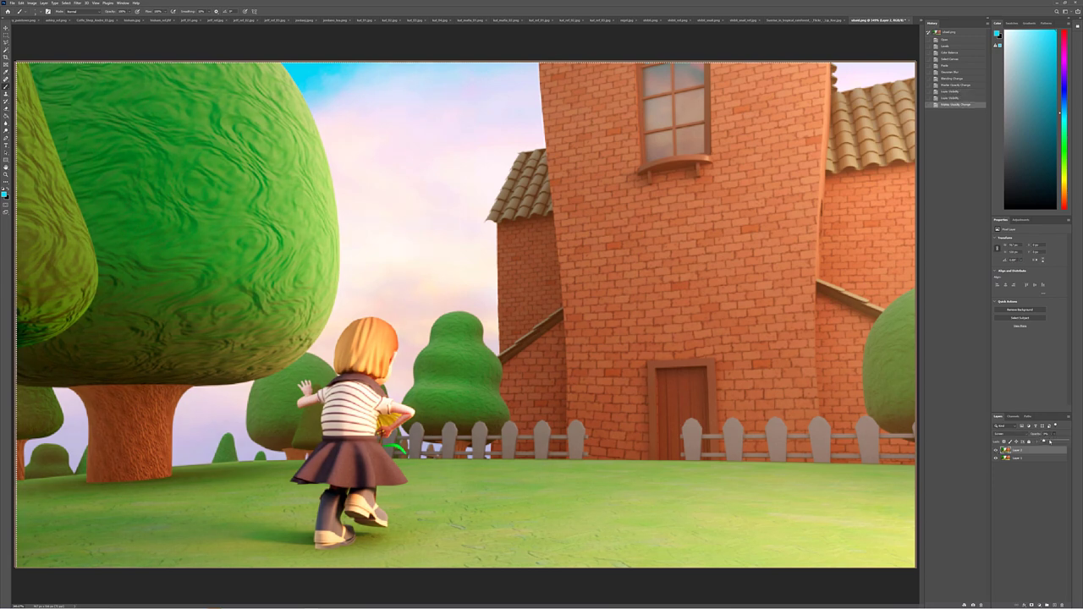
click(996, 450)
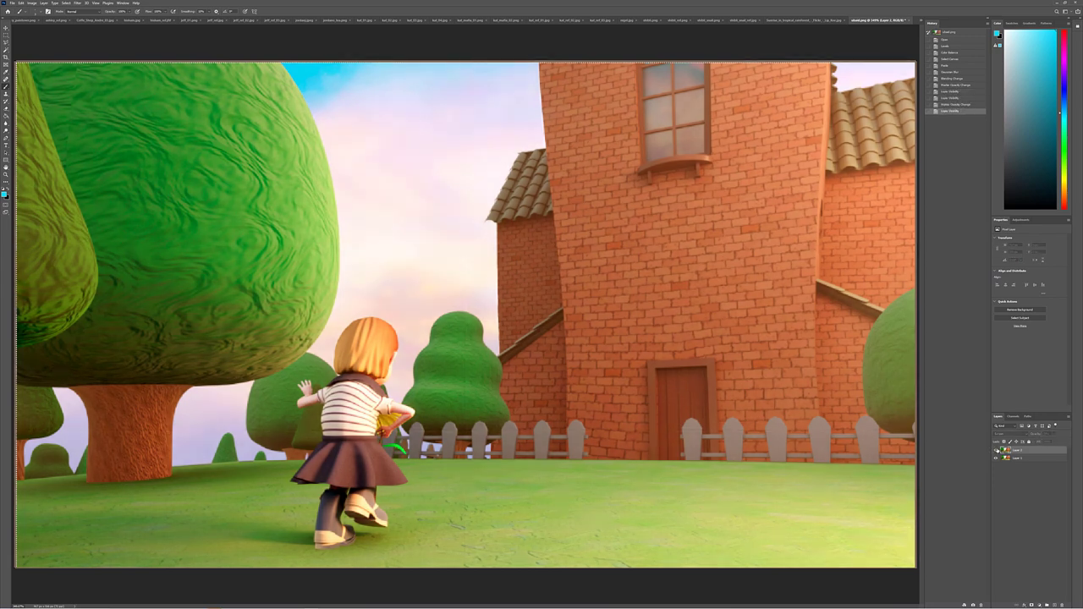
click(996, 450)
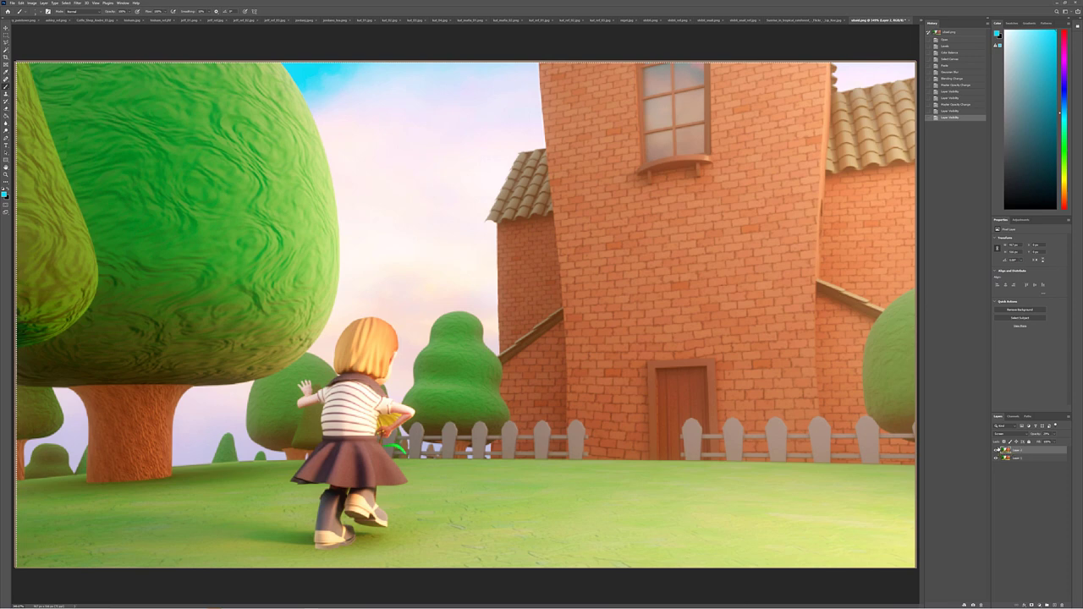
Hide the blurred glow layer and make the sharp render layer beneath it active.
click(996, 450)
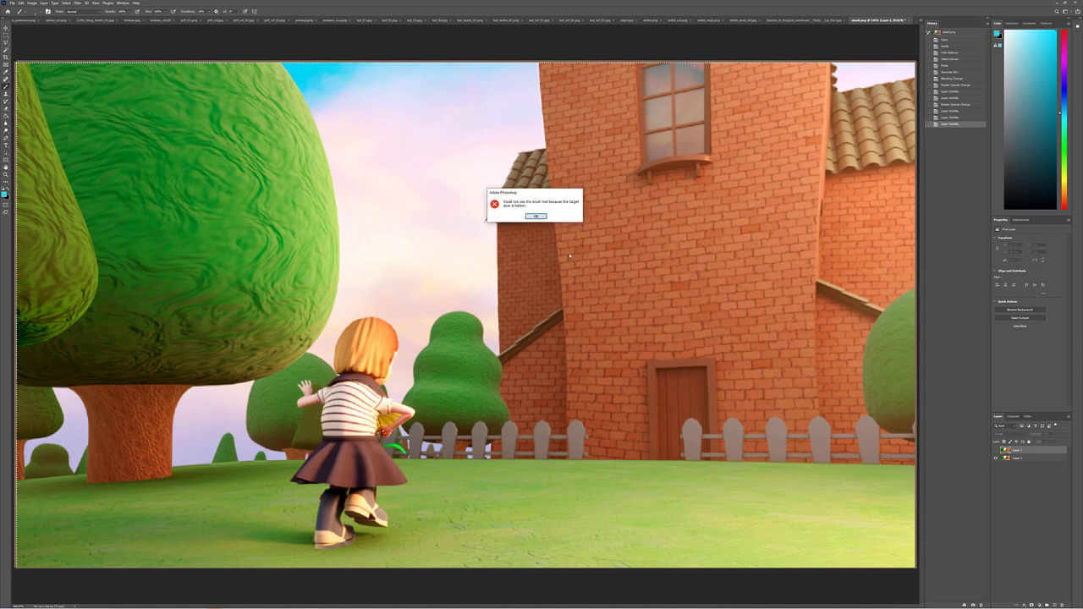
click(537, 218)
click(1026, 463)
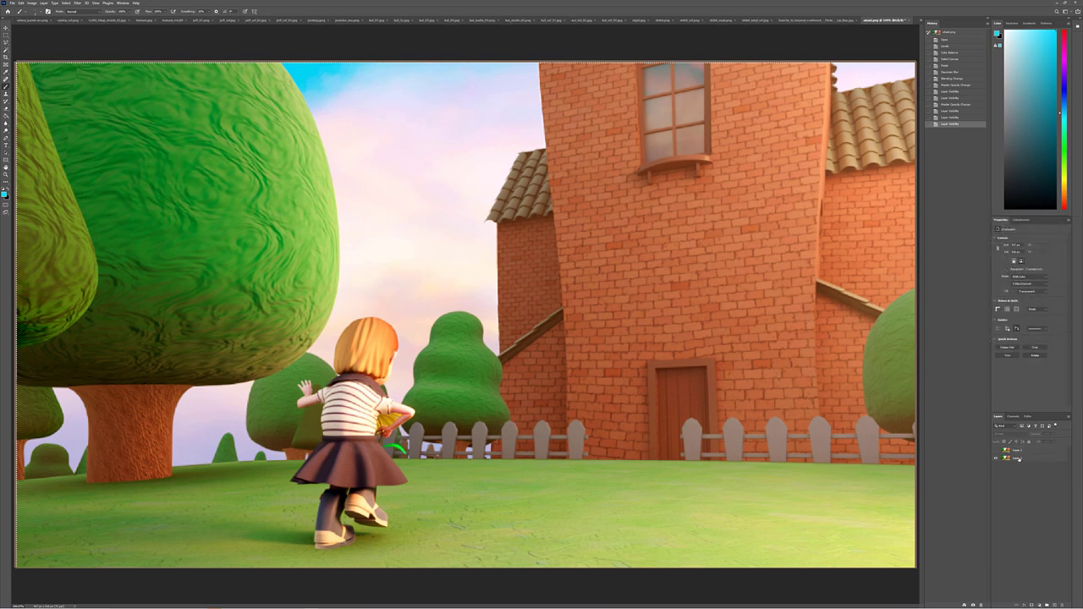
click(1019, 458)
Try circling the green object beside the girl's skirt and drawing a diagonal stroke below the large tree, undoing both marks.
mouse_move(410, 440)
mouse_down()
mouse_move(415, 457)
mouse_move(404, 441)
mouse_up()
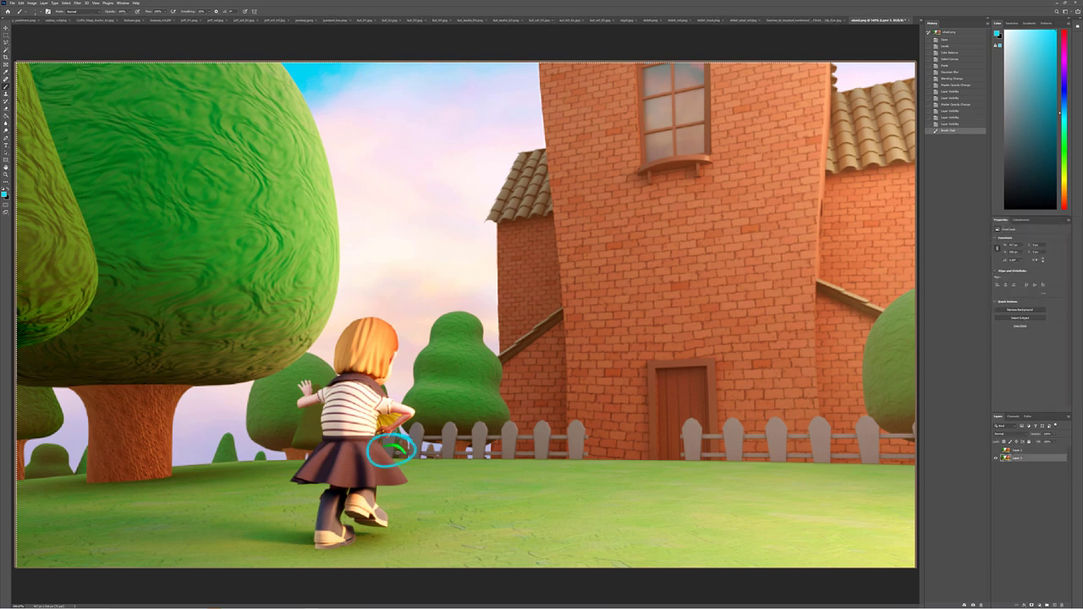
key(ctrl+z)
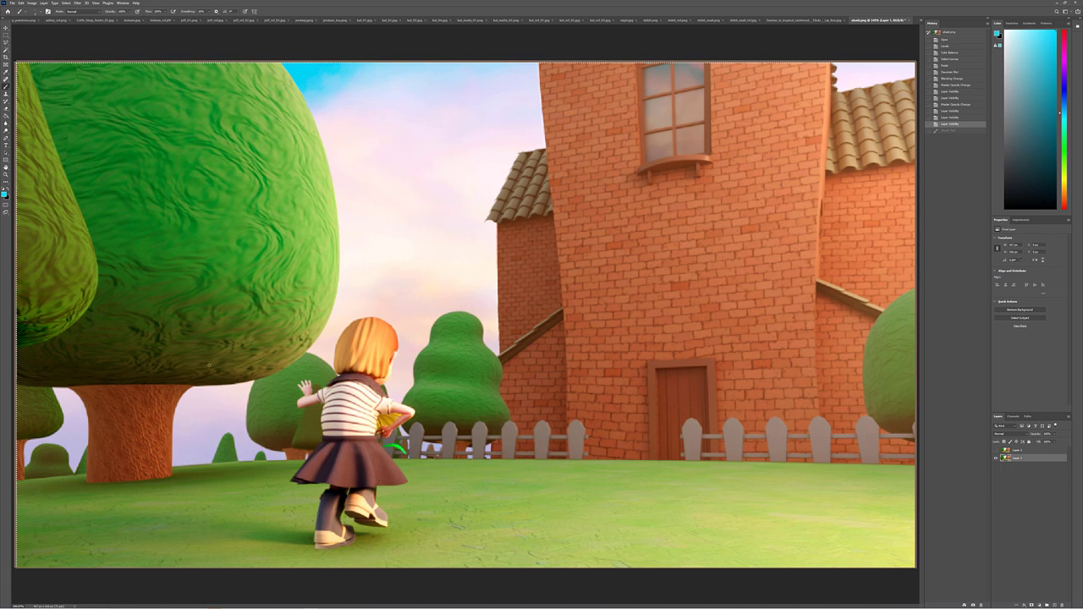
mouse_move(213, 377)
mouse_down()
mouse_move(142, 491)
mouse_move(16, 466)
mouse_up()
key(ctrl+z)
Draw two light-direction arrows slanting down from the house, then outline and start hatching the shadow area under the large tree.
mouse_move(836, 169)
mouse_down()
mouse_move(575, 246)
mouse_move(496, 322)
mouse_up()
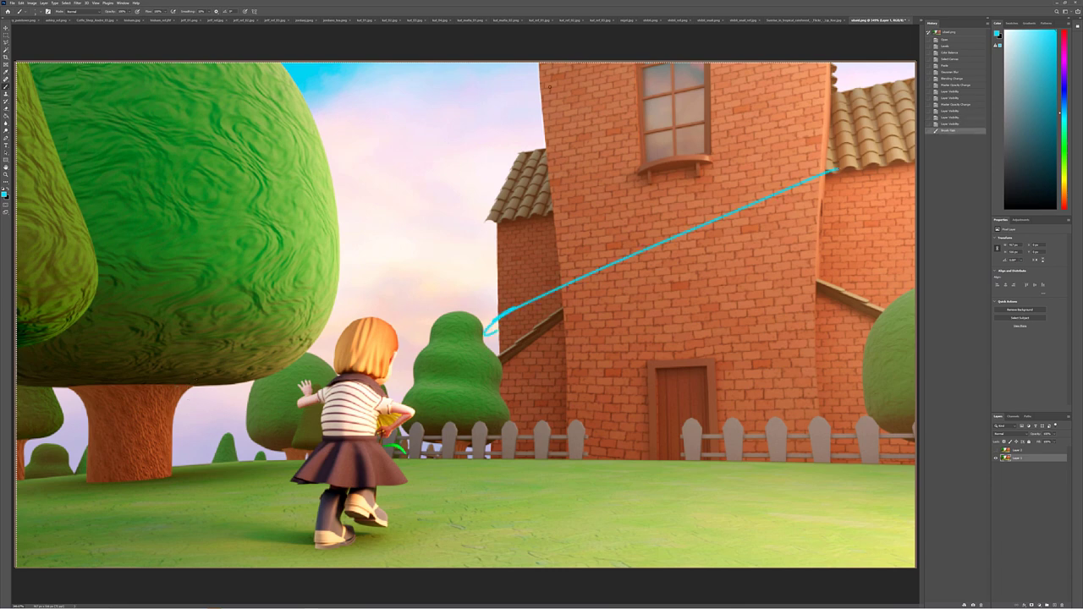
mouse_move(552, 87)
mouse_down()
mouse_move(355, 197)
mouse_move(370, 197)
mouse_up()
mouse_move(302, 342)
mouse_down()
mouse_move(267, 394)
mouse_move(16, 549)
mouse_up()
drag(15, 389, 26, 383)
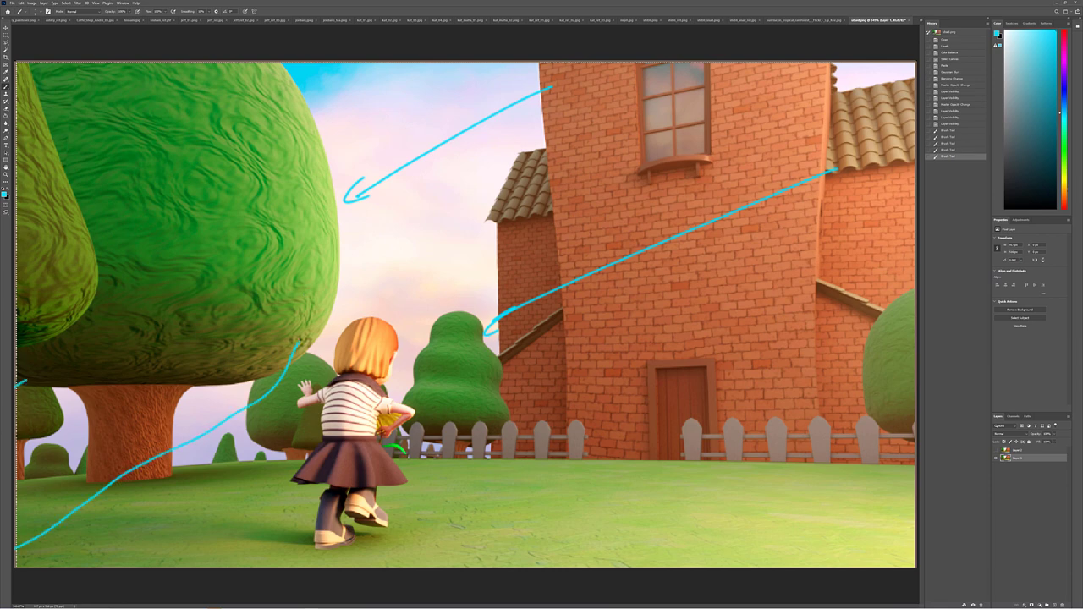
drag(42, 423, 22, 457)
drag(17, 496, 55, 498)
drag(185, 391, 125, 446)
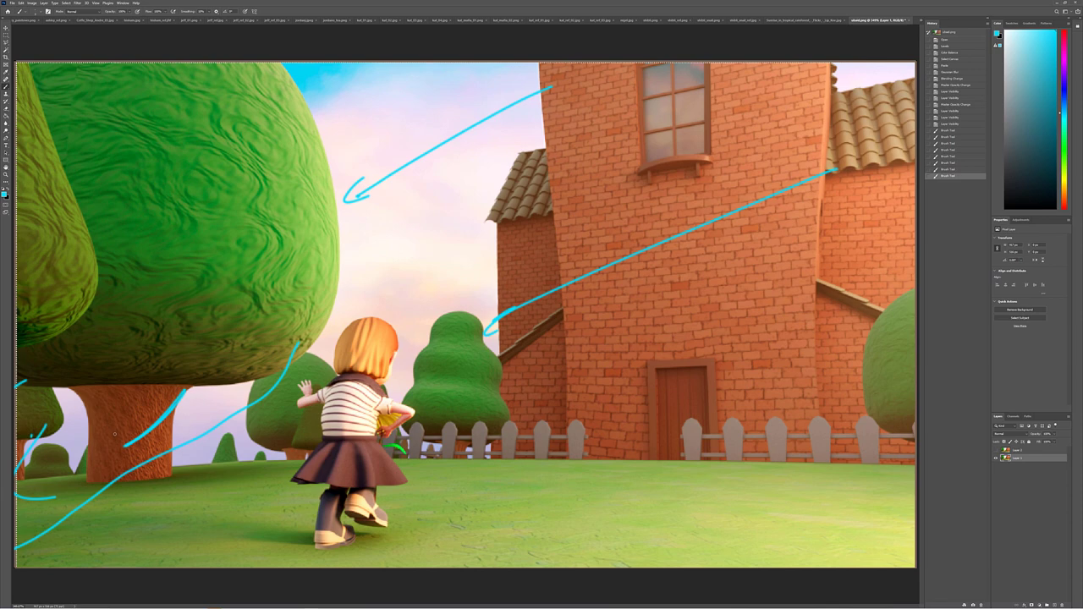